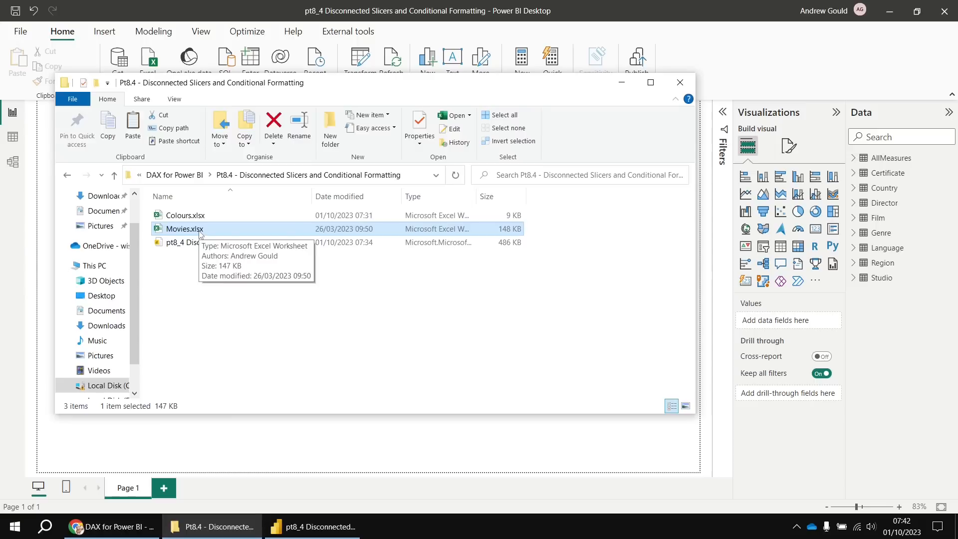
# - Switch to the Power BI report and add a table visual showing Title and OscarWins from the Film table, with OscarWins not summarized
pyautogui.click(339, 448)
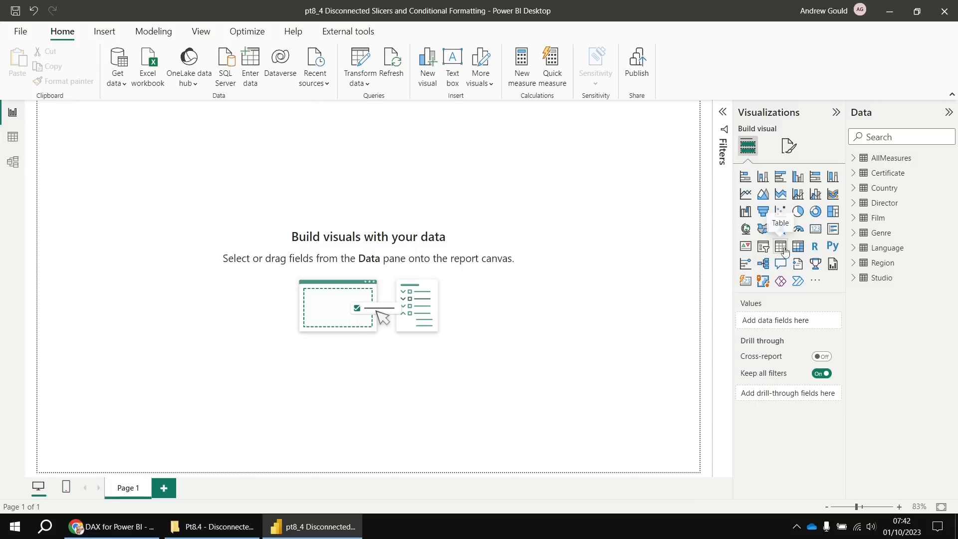
pyautogui.click(781, 247)
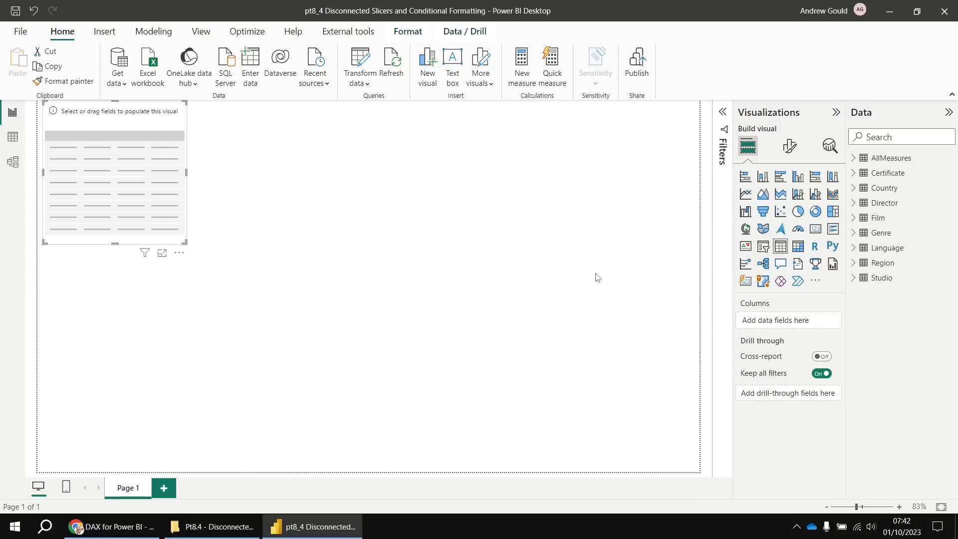
pyautogui.click(853, 218)
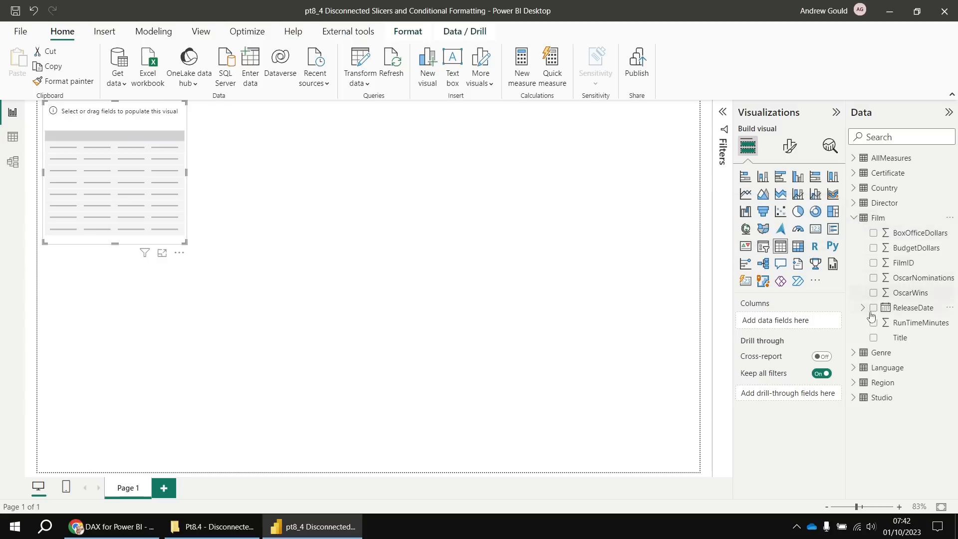
pyautogui.click(873, 338)
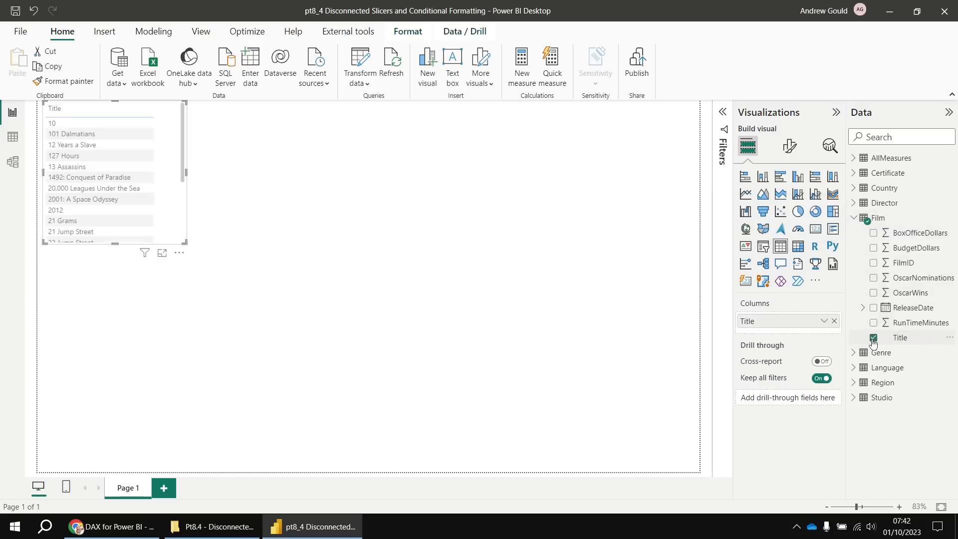
pyautogui.click(873, 293)
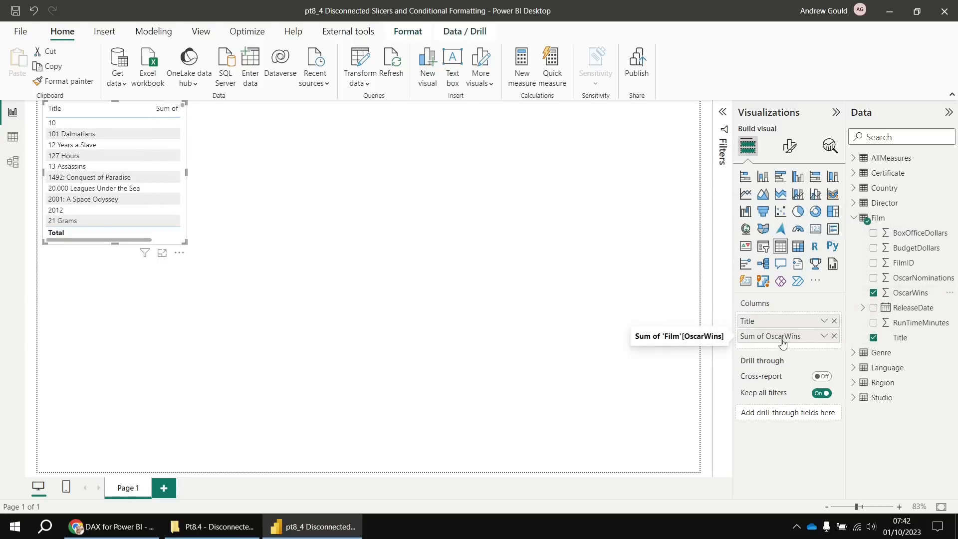
pyautogui.click(824, 337)
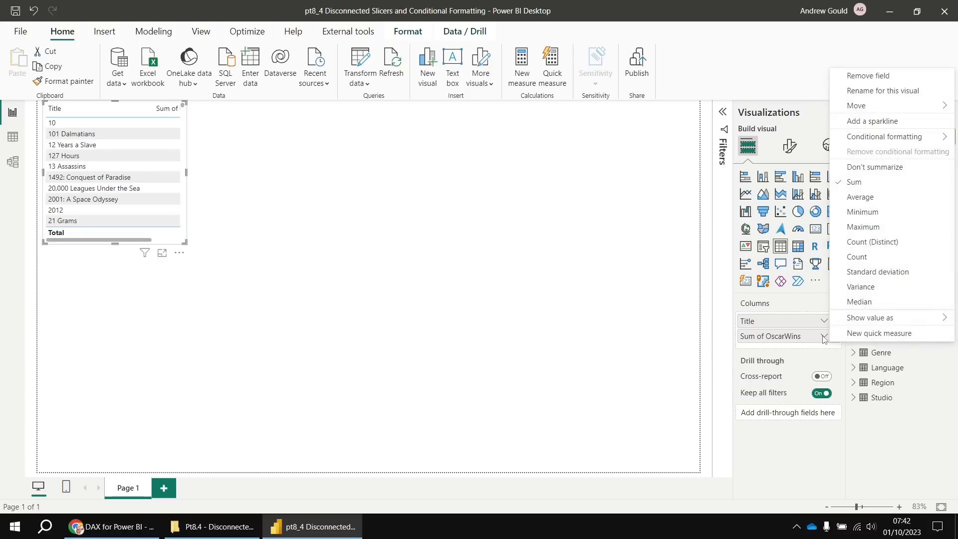
pyautogui.click(860, 169)
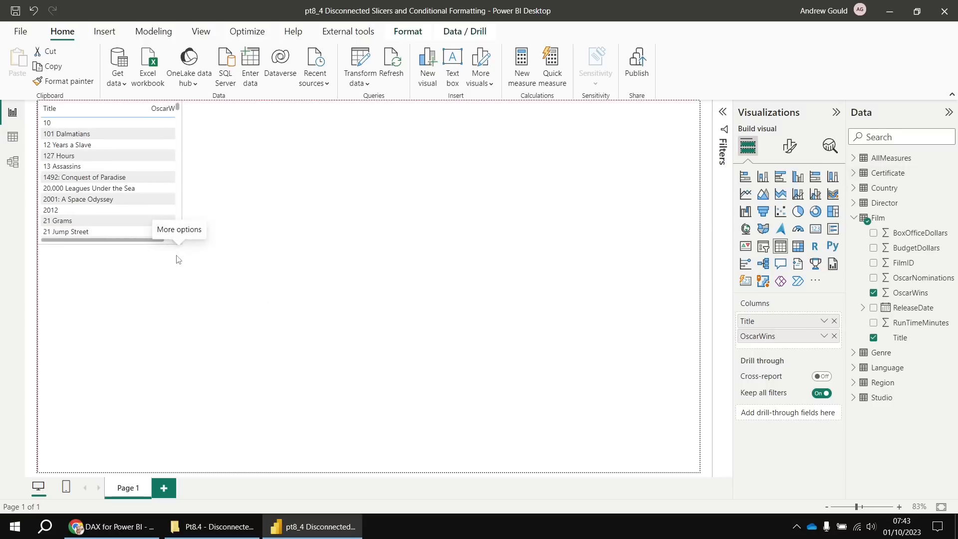
# - Enlarge the table visual to cover the left half of the report page and set its global font size to 12
pyautogui.moveTo(180, 257); pyautogui.dragTo(368, 472)
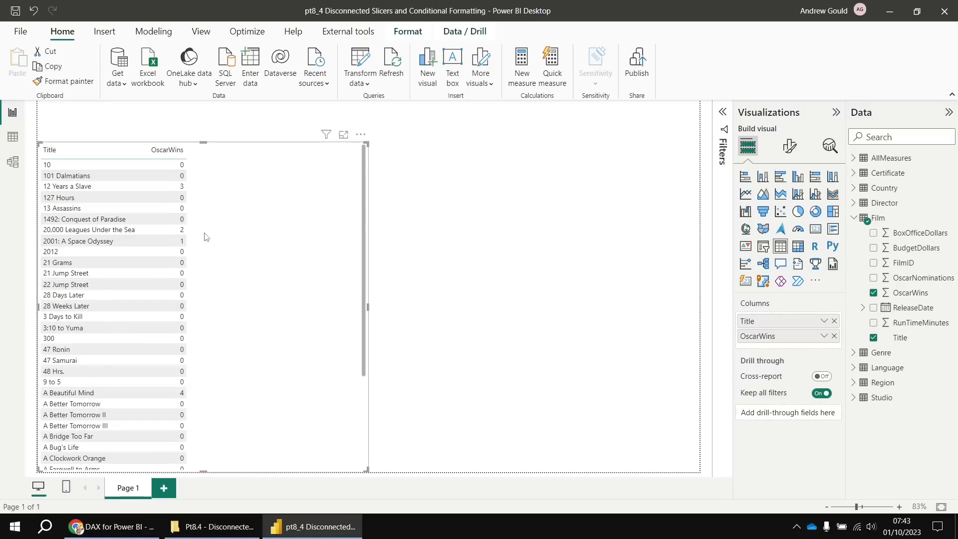
pyautogui.click(788, 147)
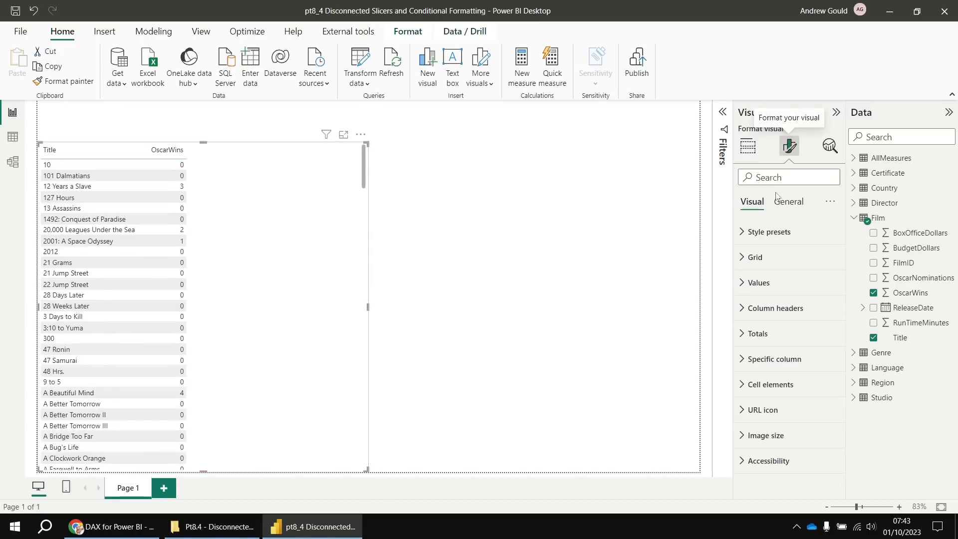
pyautogui.click(774, 178)
pyautogui.write('font')
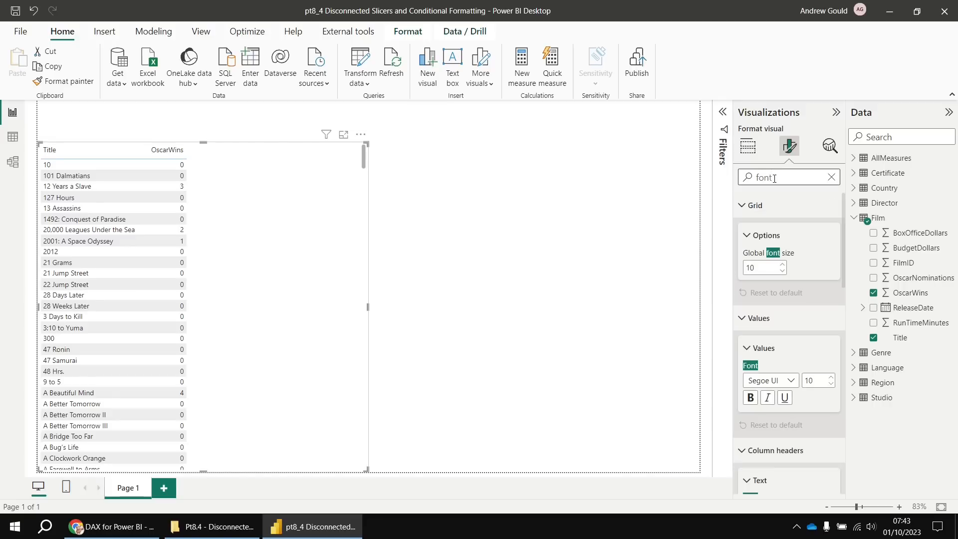
pyautogui.click(783, 266)
pyautogui.click(783, 266)
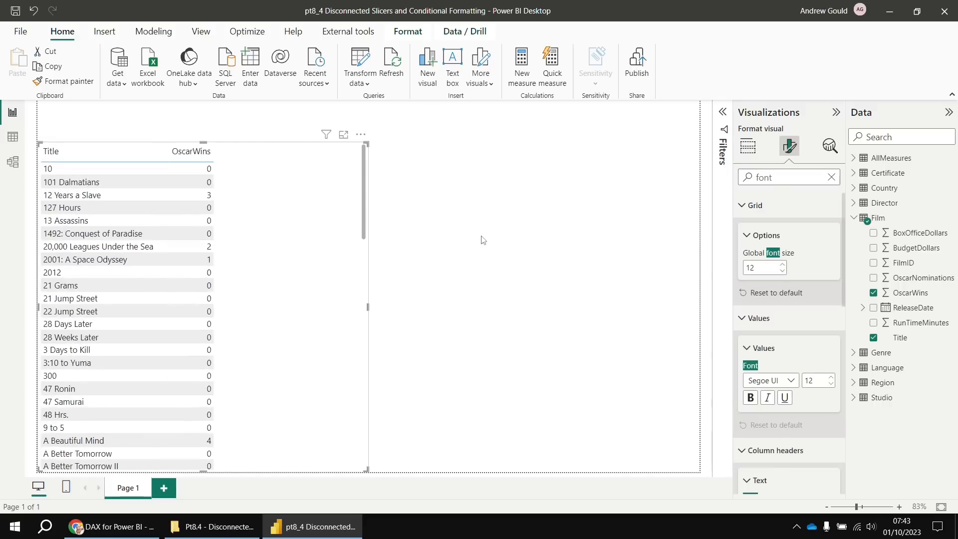
pyautogui.click(451, 226)
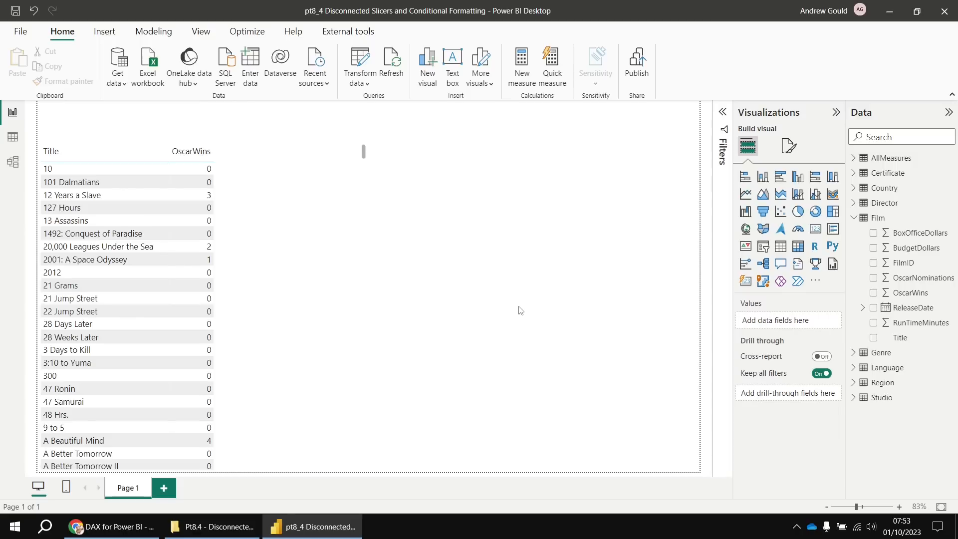
# - Add a slicer on Film's OscarWins field beside the table, using the Vertical list style, and narrow it to a slim column
pyautogui.click(764, 251)
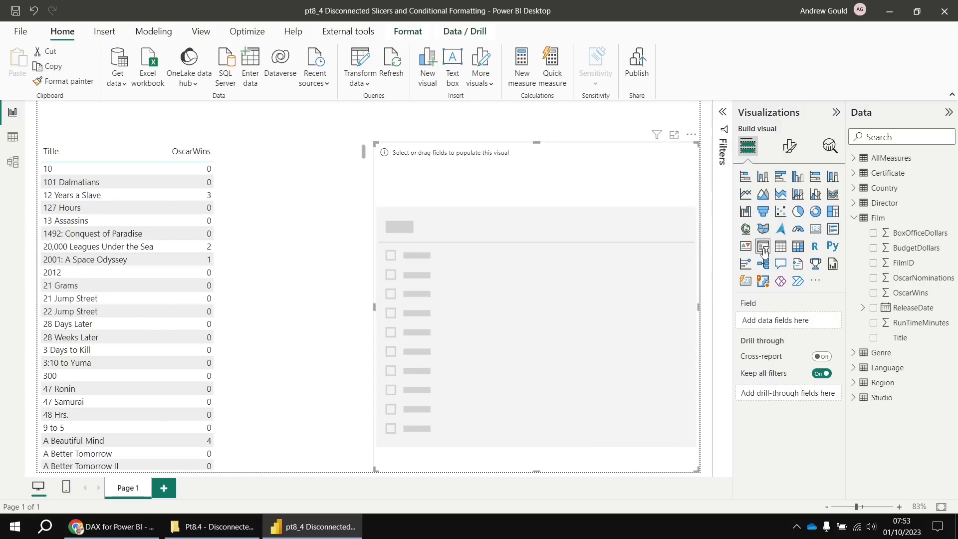
pyautogui.click(873, 294)
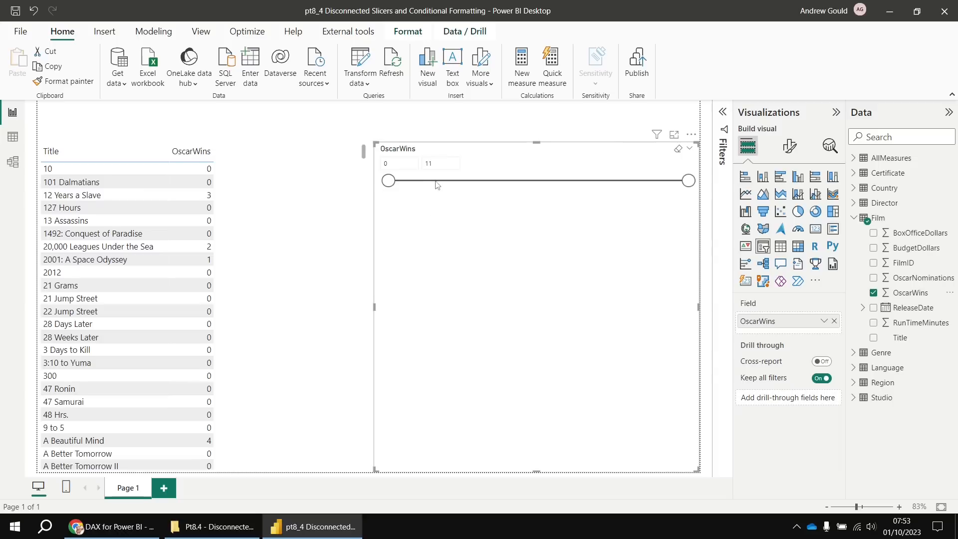
pyautogui.click(790, 150)
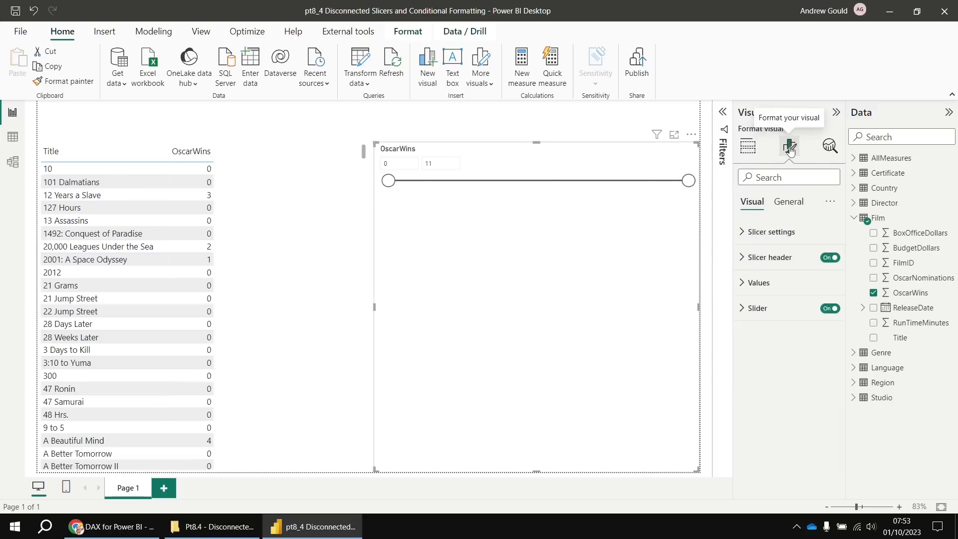
pyautogui.click(748, 231)
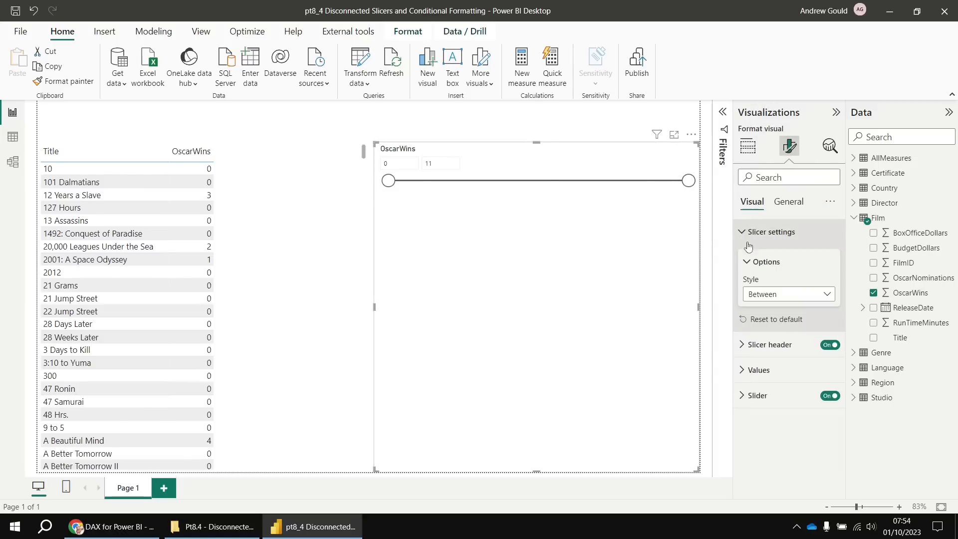
pyautogui.click(818, 298)
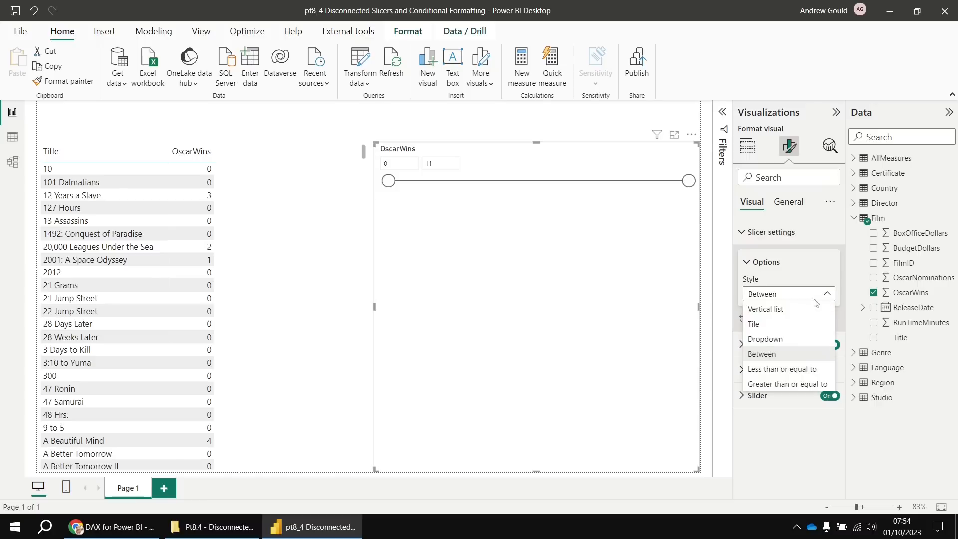
pyautogui.click(781, 311)
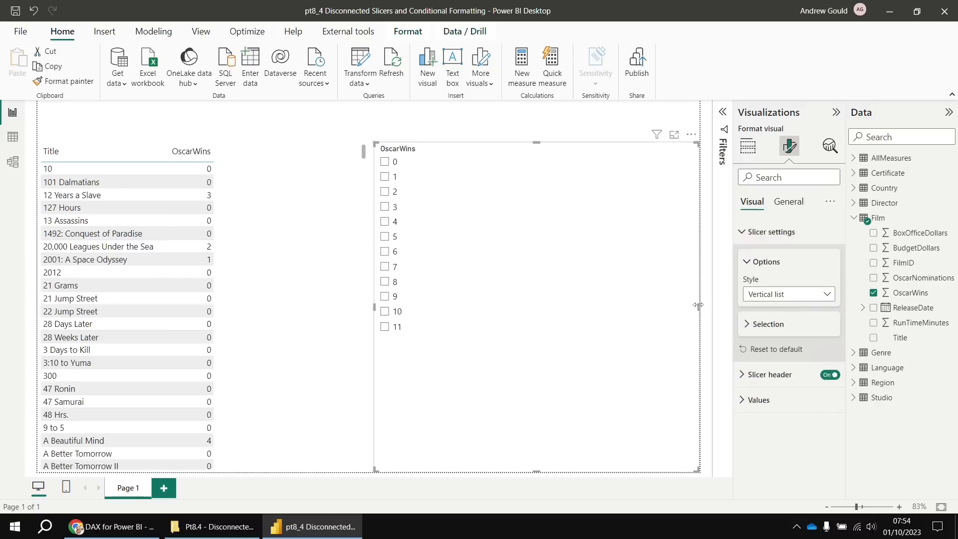
pyautogui.moveTo(698, 306); pyautogui.dragTo(448, 325)
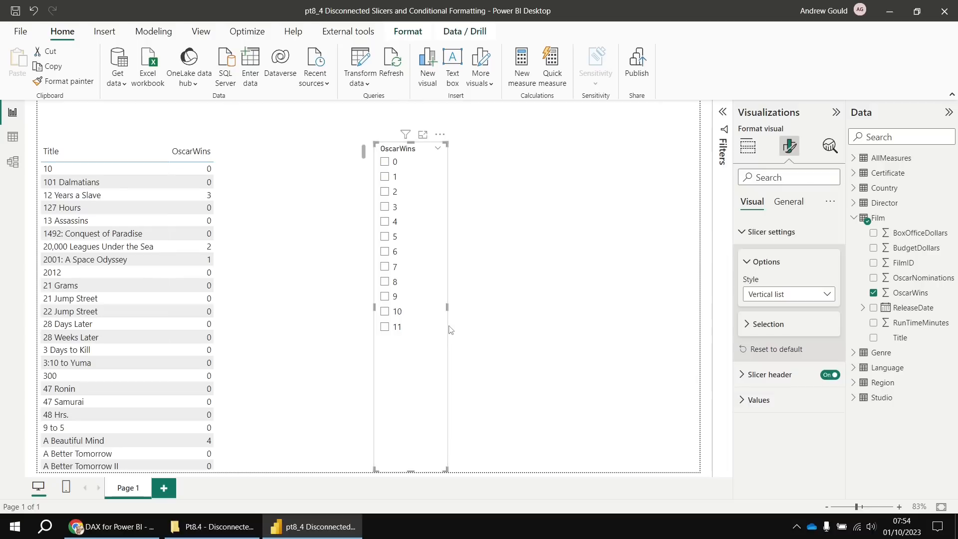
# - Test the OscarWins slicer by filtering the table on 0, 1, 2, 3 and 4 in turn, and clear the selection
pyautogui.click(385, 162)
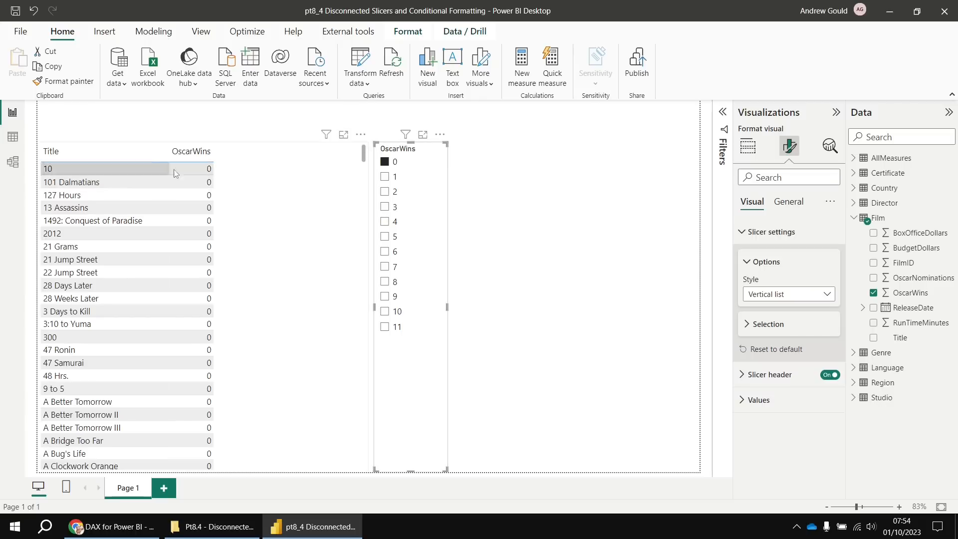
pyautogui.click(384, 177)
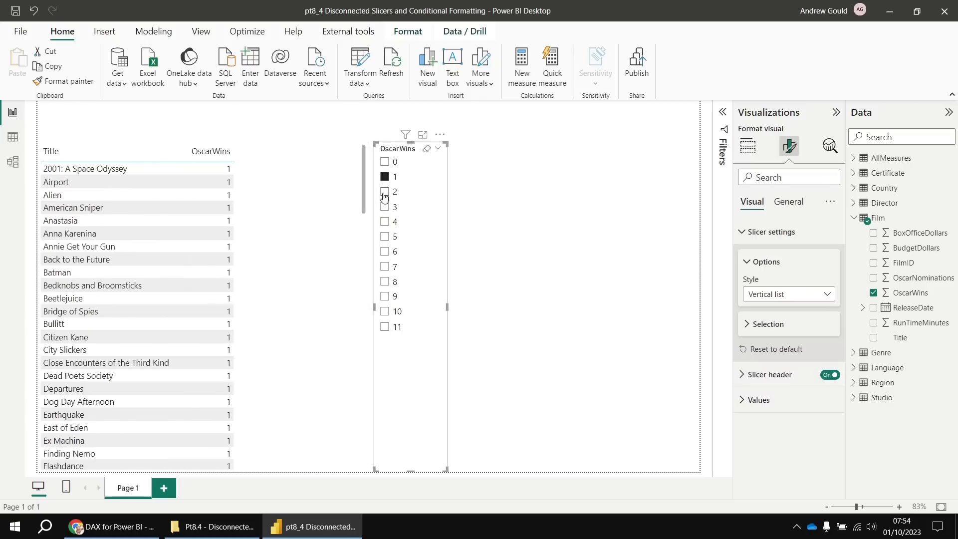
pyautogui.click(385, 192)
pyautogui.click(384, 206)
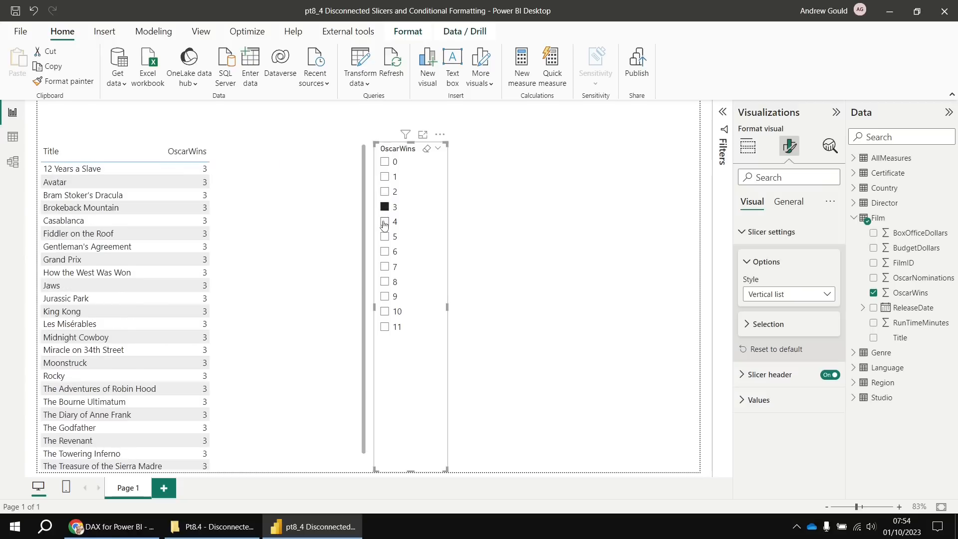
pyautogui.click(384, 222)
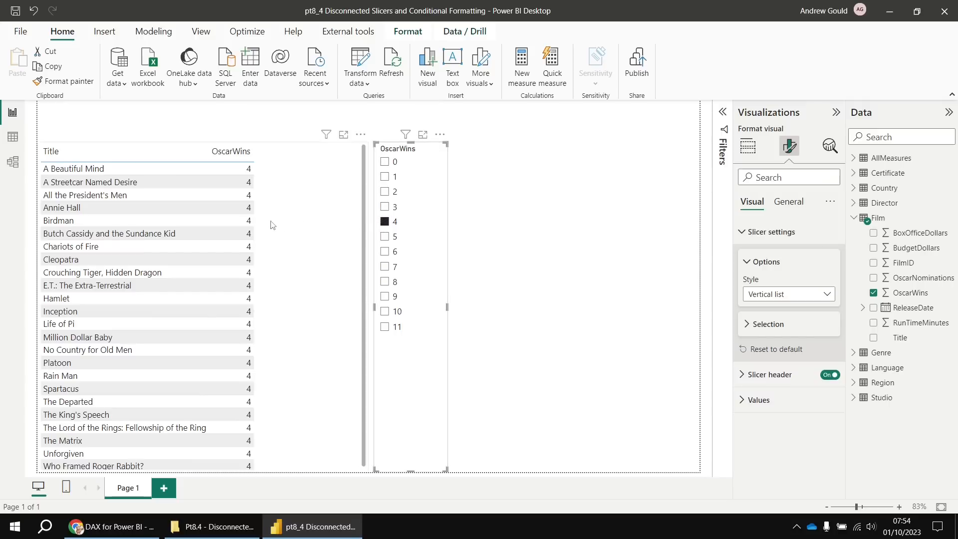
pyautogui.click(426, 148)
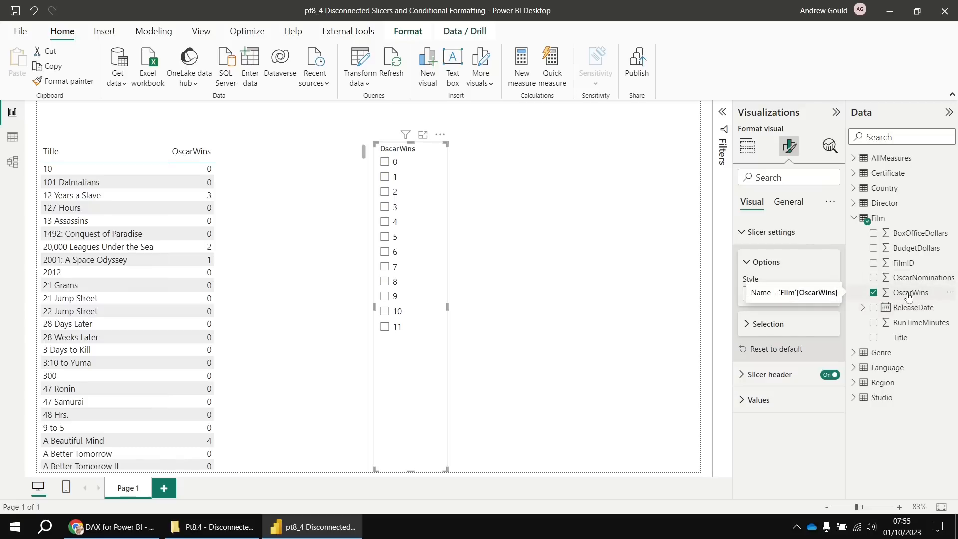
# - Create a calculated table with the formula Oscar Picker = VALUES(Film[OscarWins])
pyautogui.click(155, 33)
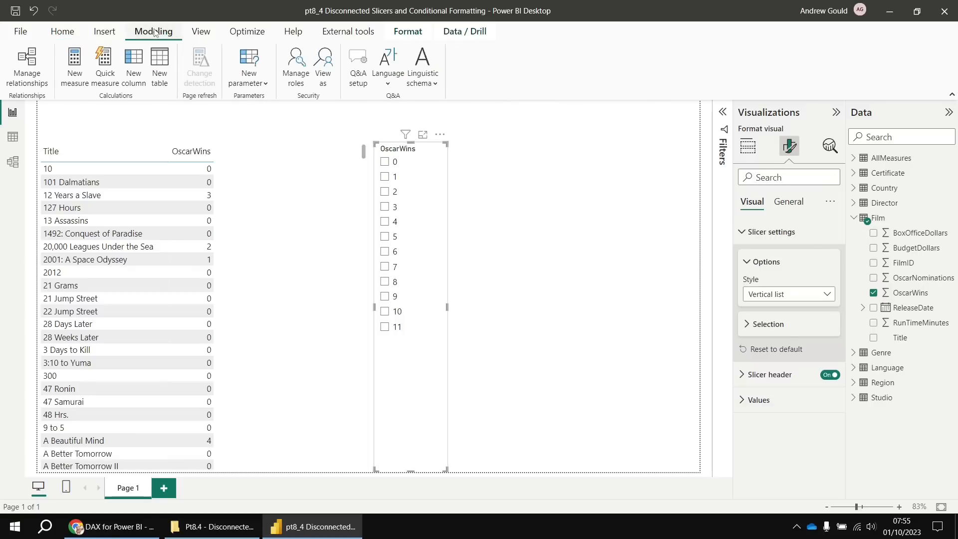
pyautogui.click(154, 69)
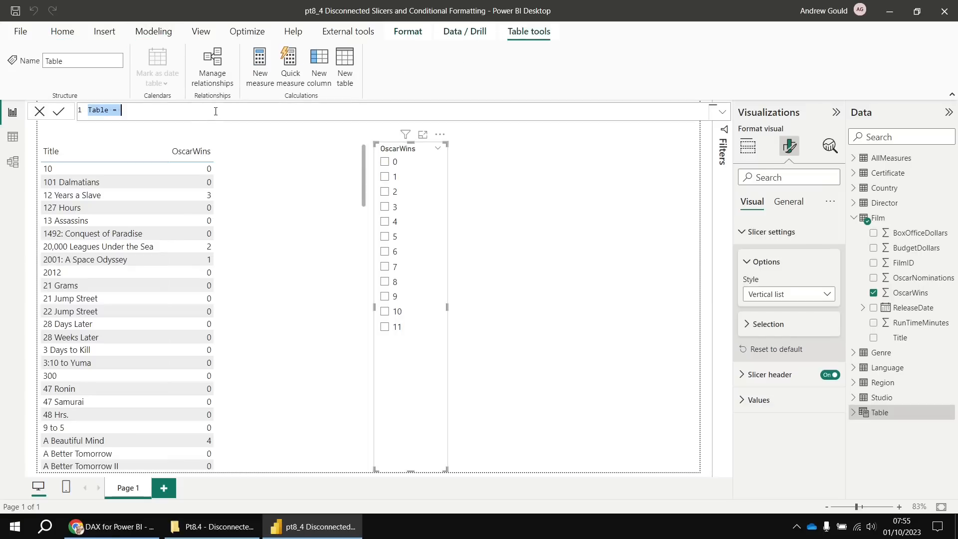
pyautogui.scroll(5, 216, 110)
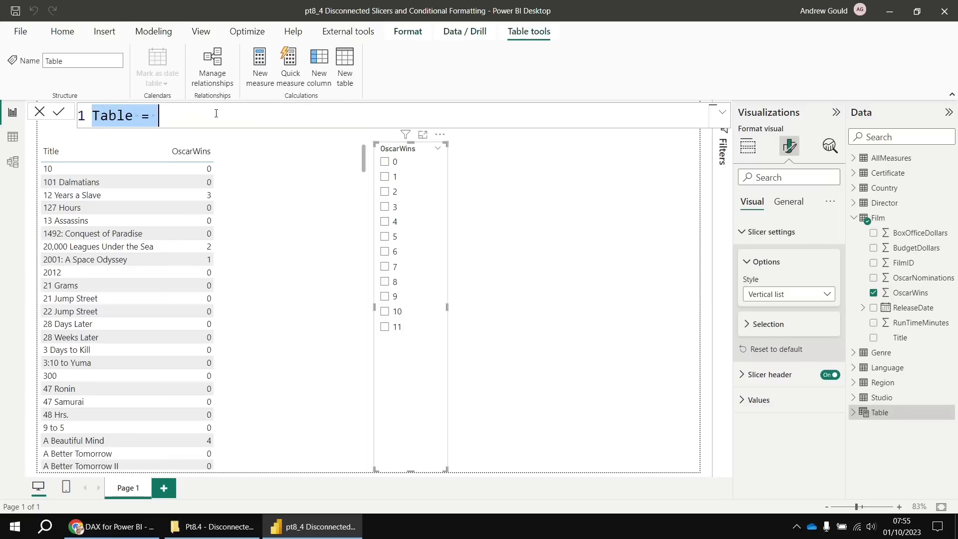
pyautogui.scroll(2, 216, 114)
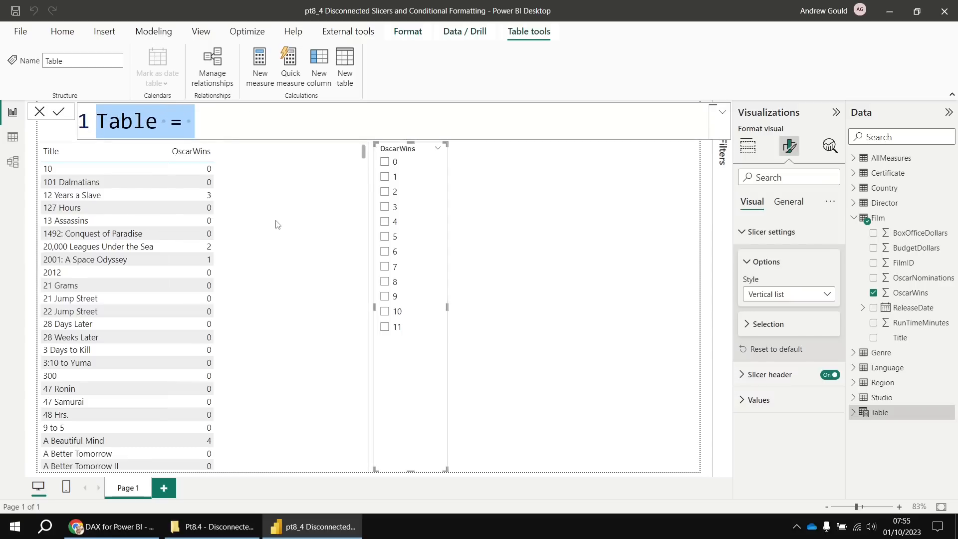
pyautogui.write('Oscar ')
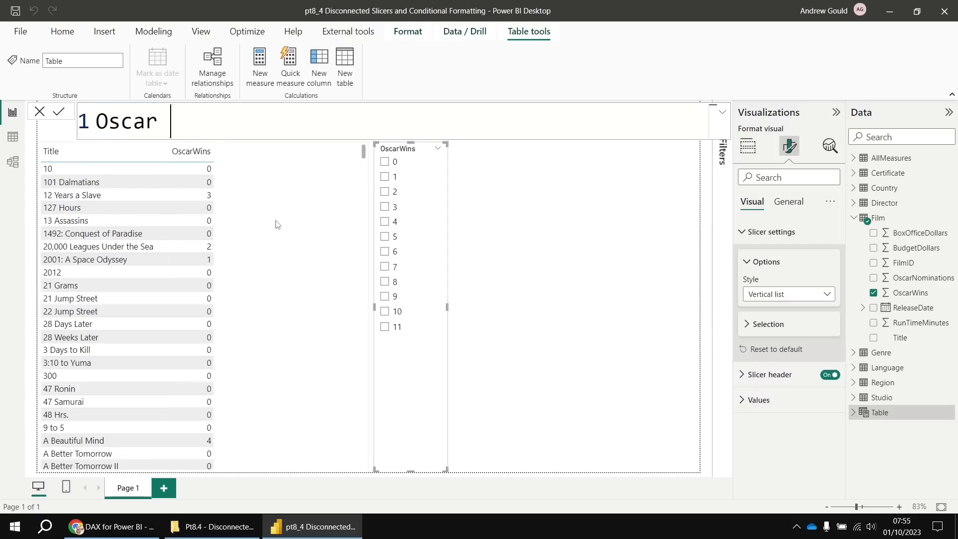
pyautogui.write('Picker = ')
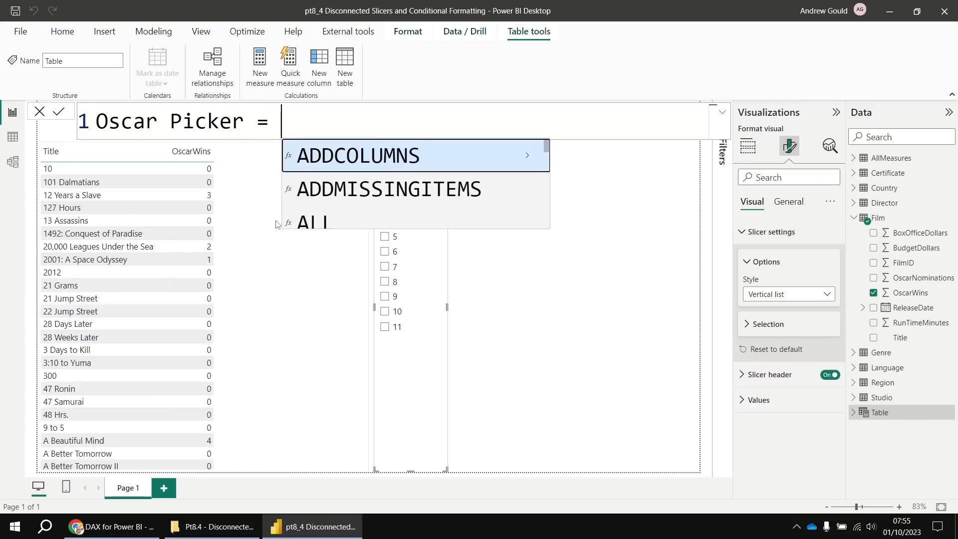
pyautogui.write('valu')
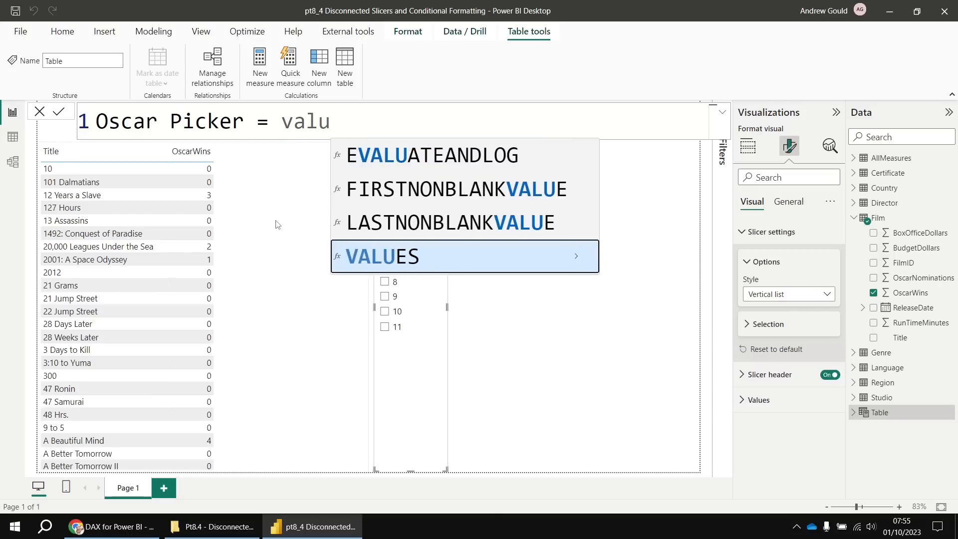
pyautogui.press('Tab')
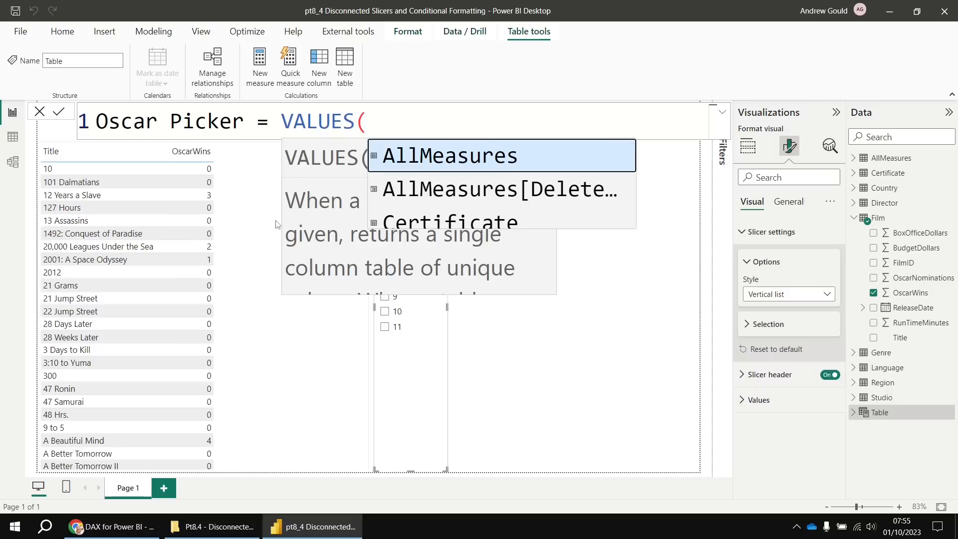
pyautogui.write('osc')
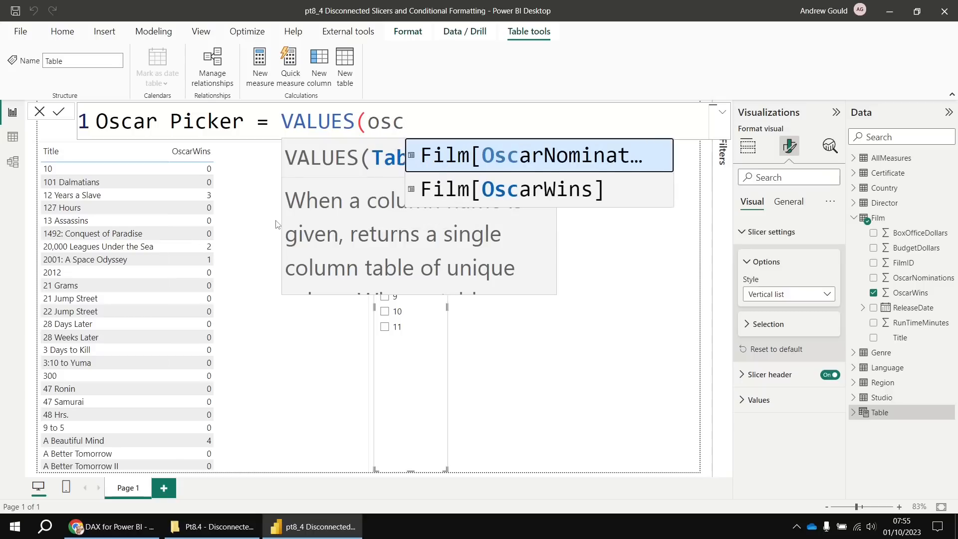
pyautogui.press('Down')
pyautogui.press('Tab')
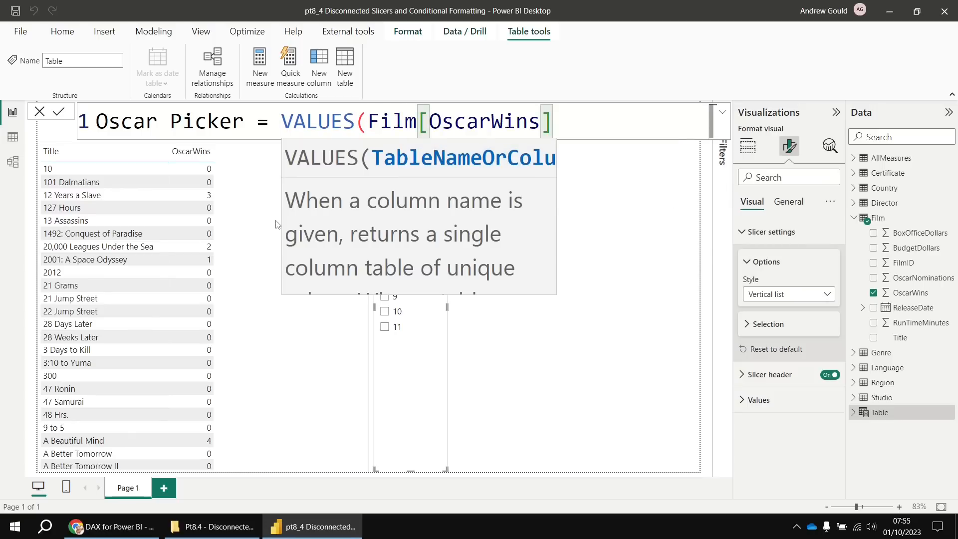
pyautogui.write(')')
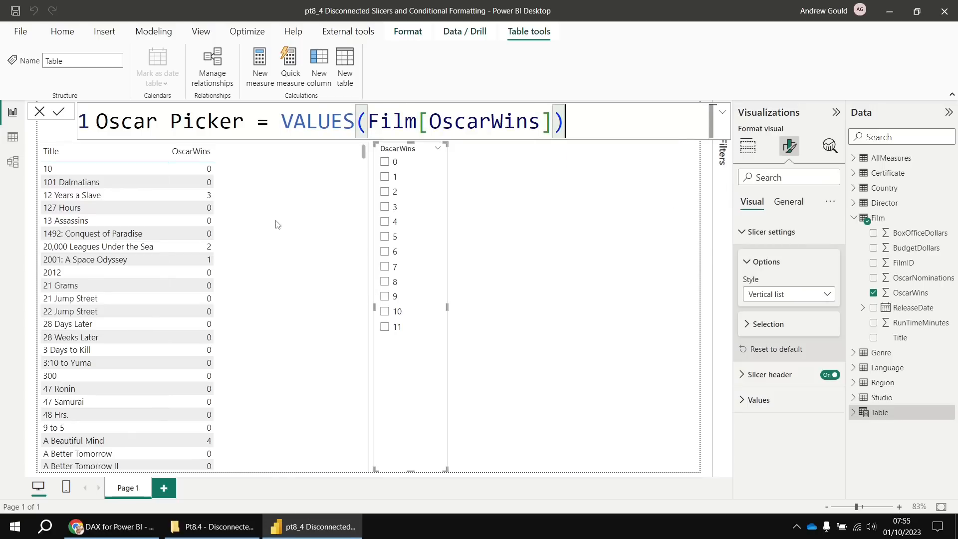
pyautogui.press('Return')
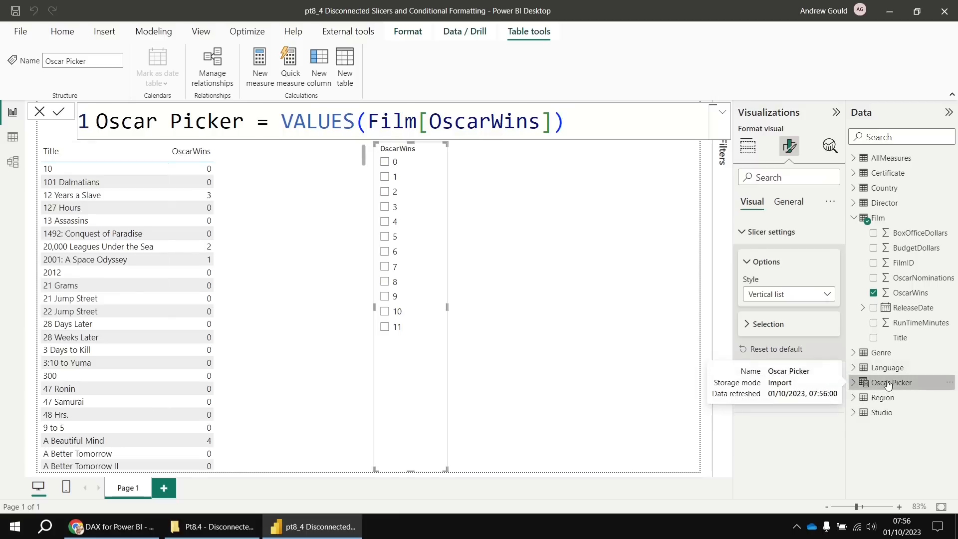
# - Check the rows of the Oscar Picker table and place the table below Region in the model diagram
pyautogui.click(10, 142)
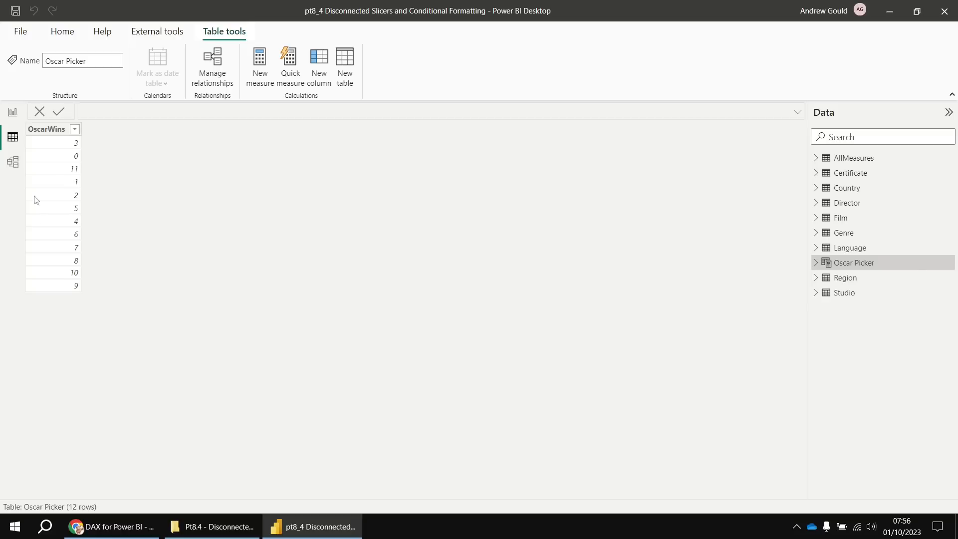
pyautogui.click(12, 163)
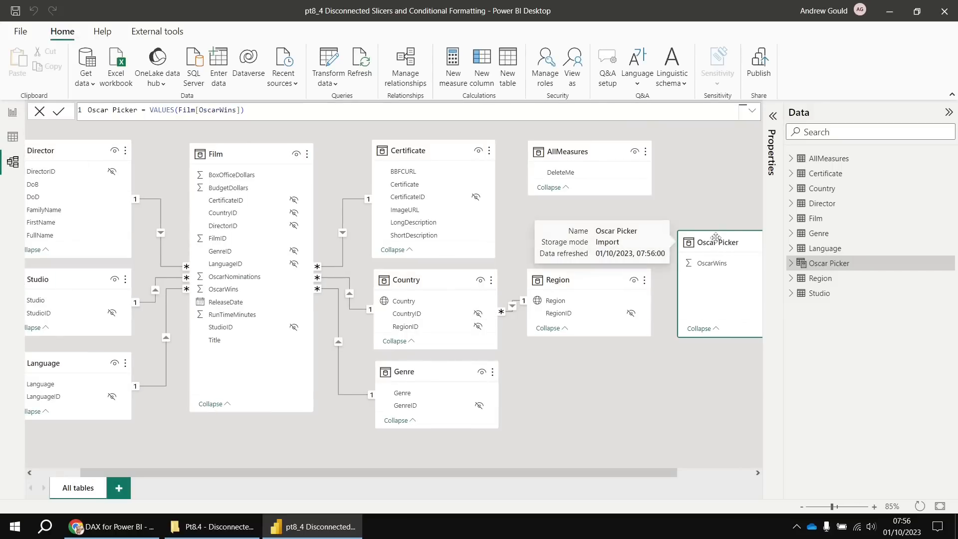
pyautogui.moveTo(712, 242); pyautogui.dragTo(623, 365)
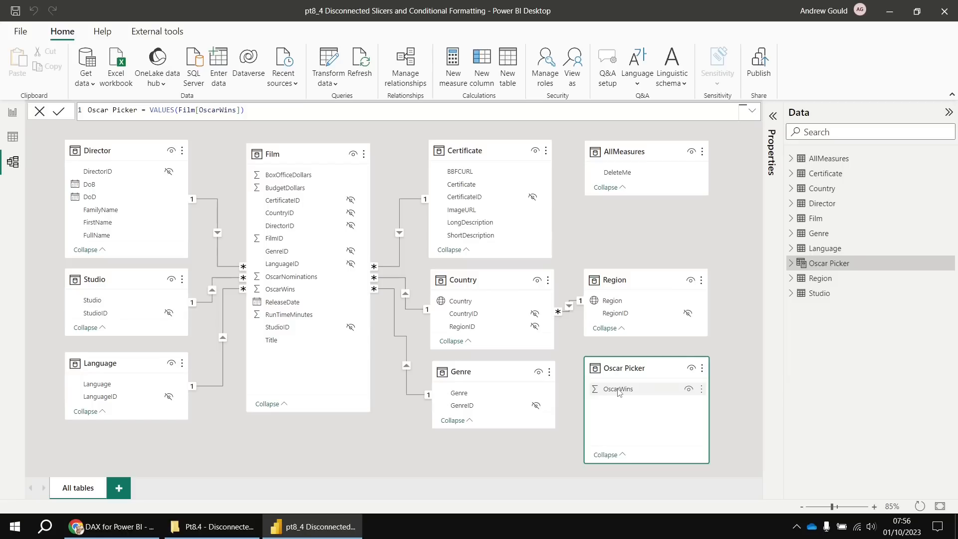
# - Return to the report and replace the slicer's field with OscarWins from the Oscar Picker table
pyautogui.click(13, 114)
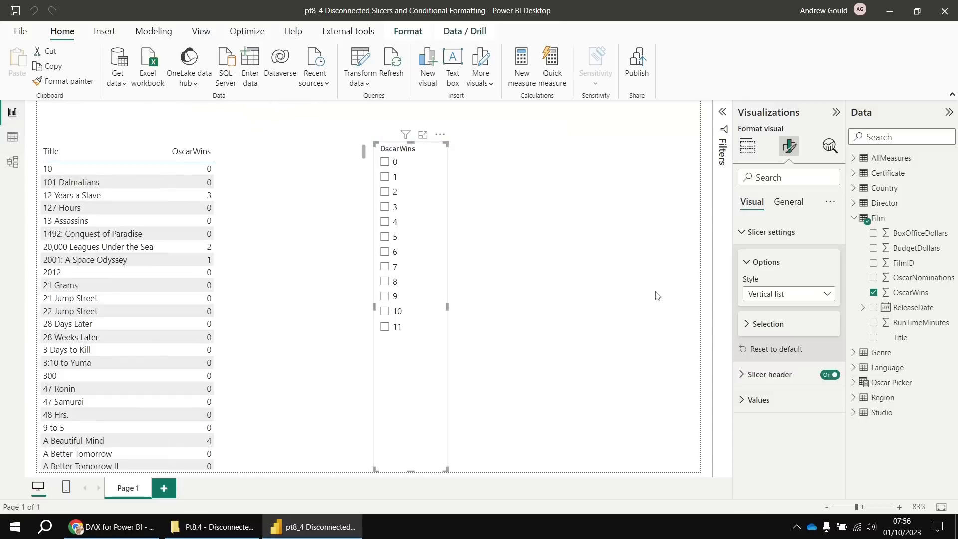
pyautogui.click(747, 146)
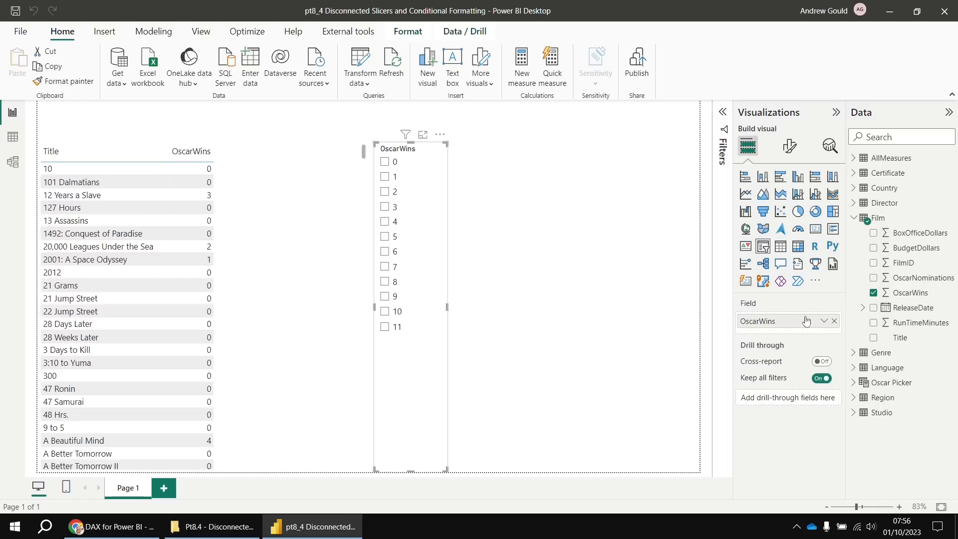
pyautogui.click(834, 321)
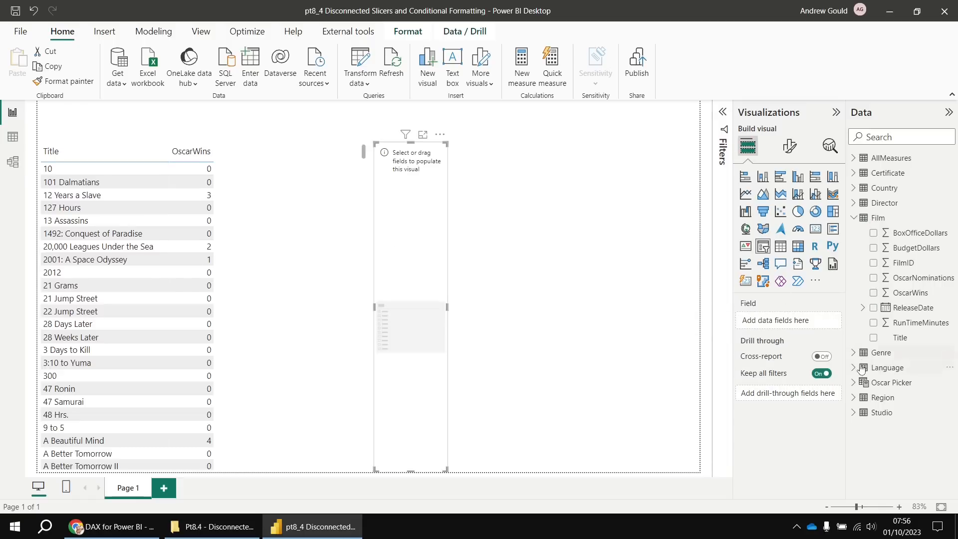
pyautogui.click(853, 383)
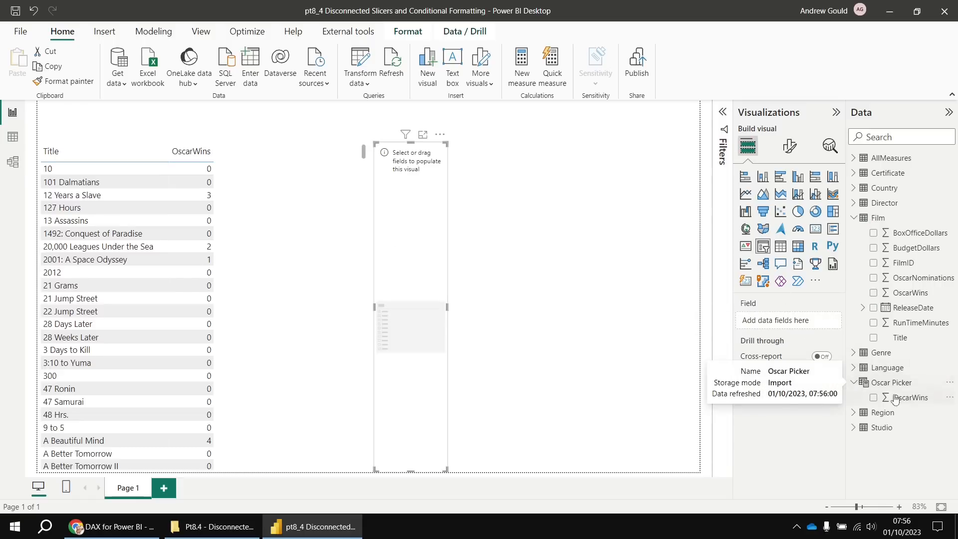
pyautogui.moveTo(895, 399); pyautogui.dragTo(798, 323)
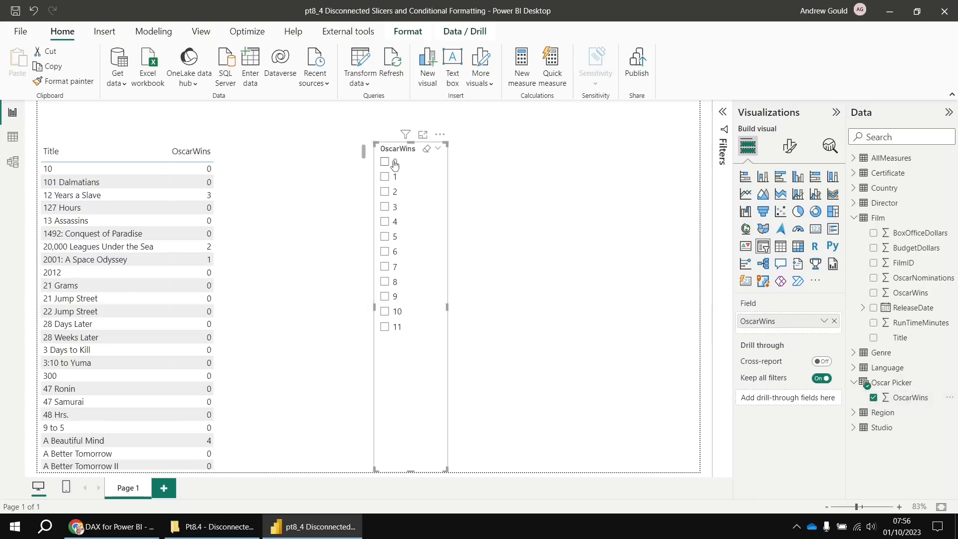
# - Test the disconnected slicer by selecting 0, 1, 2, 3, 4 and 5 in turn, and clear the selection
pyautogui.click(385, 164)
pyautogui.click(385, 177)
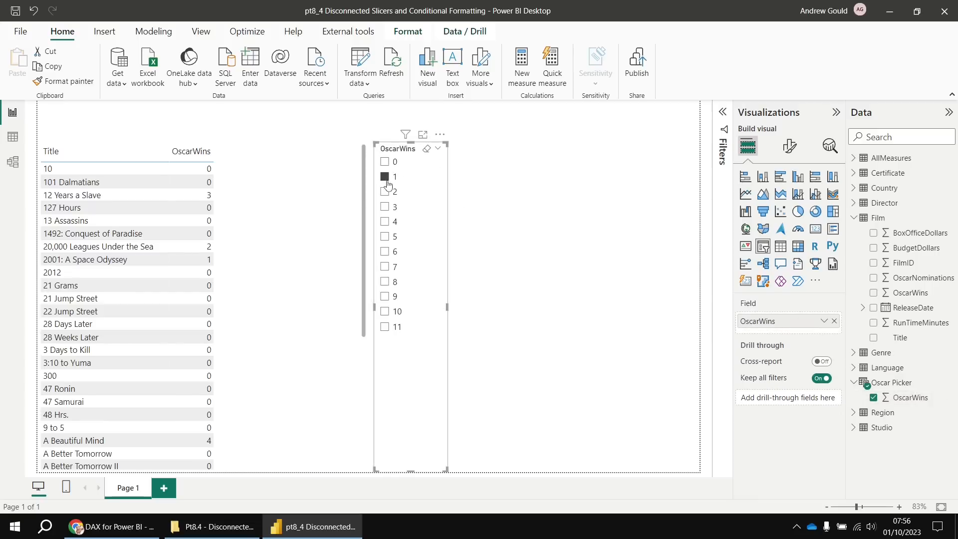
pyautogui.click(386, 193)
pyautogui.click(385, 207)
pyautogui.click(386, 223)
pyautogui.click(385, 237)
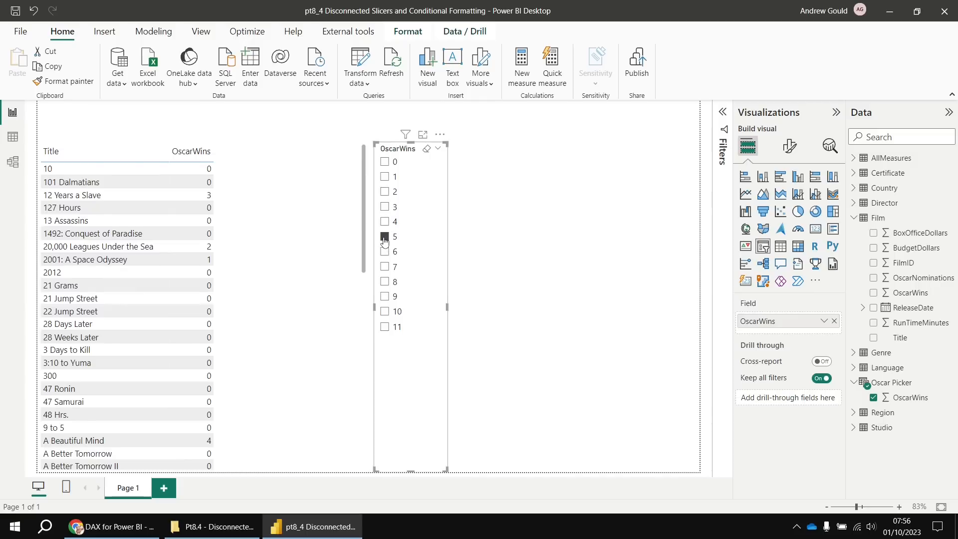
pyautogui.click(386, 222)
pyautogui.click(386, 222)
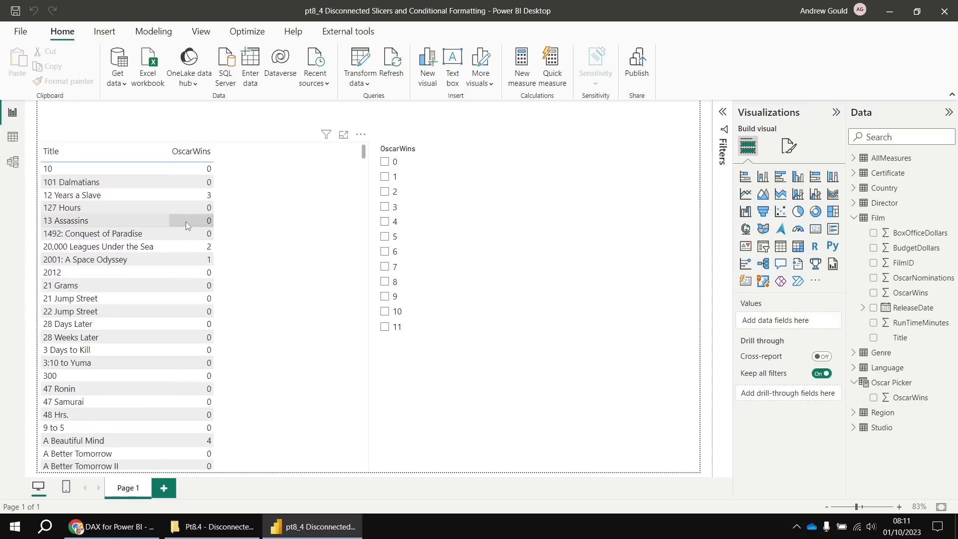
# - Select 1 in the OscarWins slicer and start a new measure named Oscar Wins Colour in the AllMeasures table
pyautogui.click(387, 180)
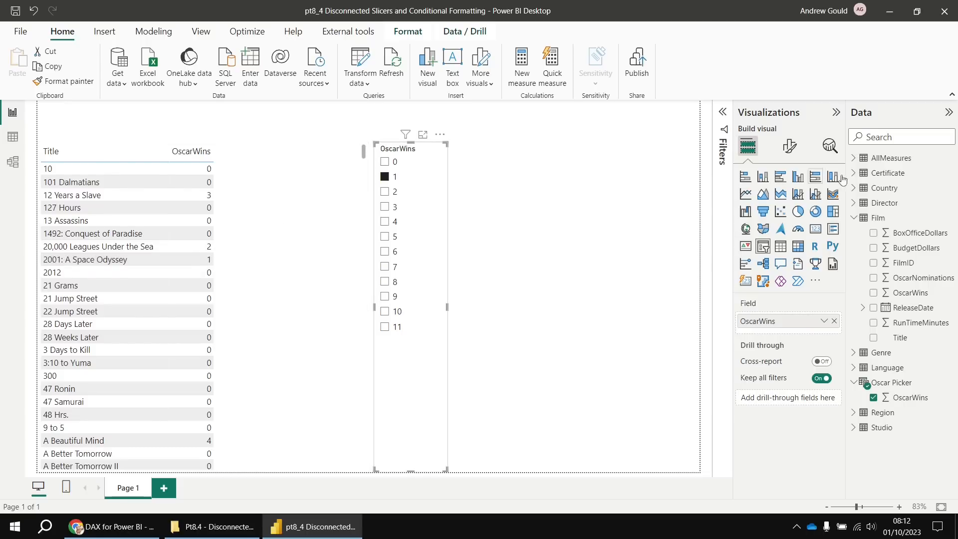
pyautogui.rightClick(883, 159)
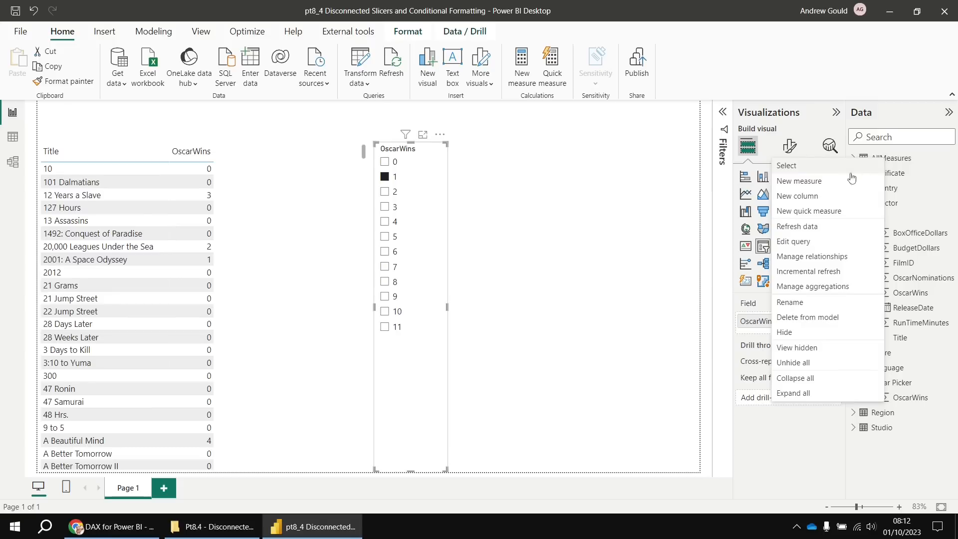
pyautogui.click(798, 180)
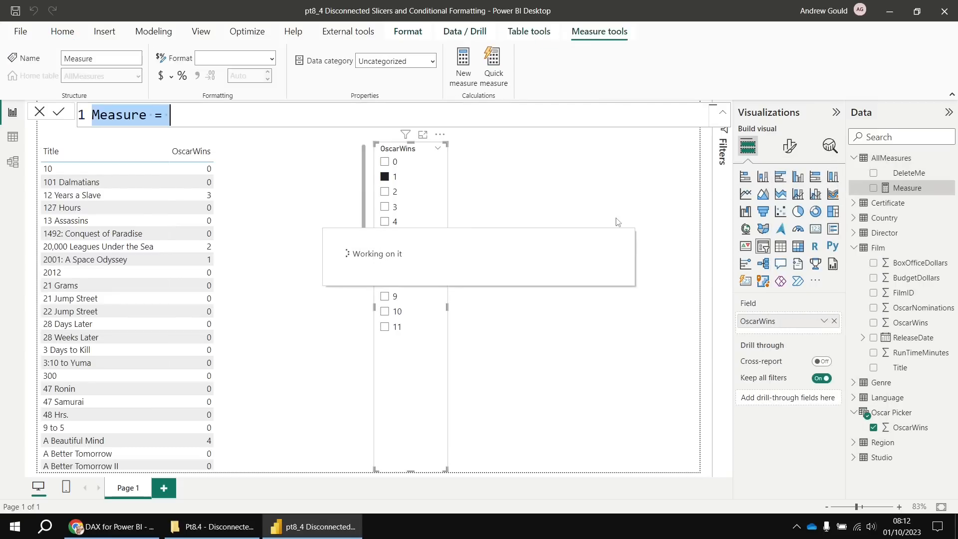
pyautogui.write('Oscar Wins COl')
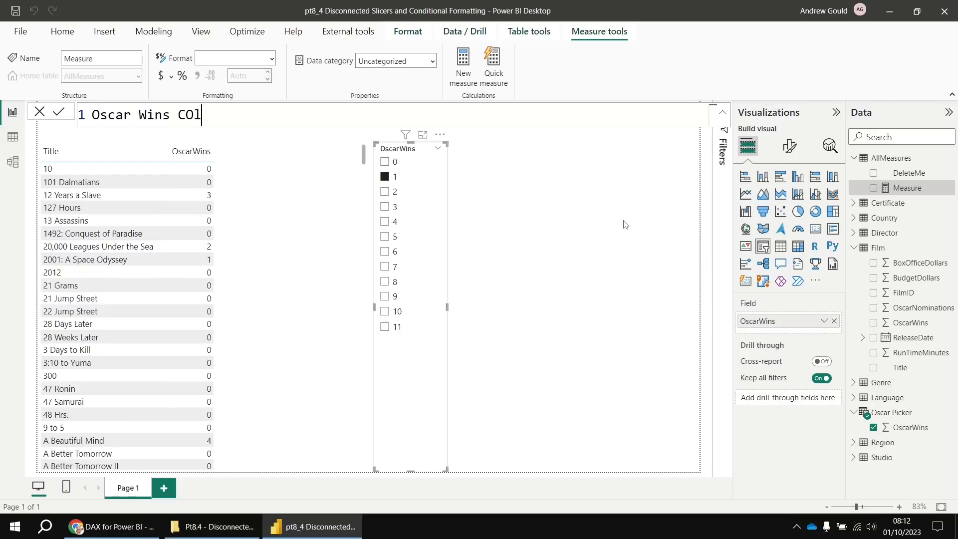
pyautogui.press('BackSpace')
pyautogui.write('olou')
pyautogui.press('BackSpace')
pyautogui.write('r')
pyautogui.press('BackSpace')
pyautogui.write('ur =')
pyautogui.hotkey('shift', 'Return')
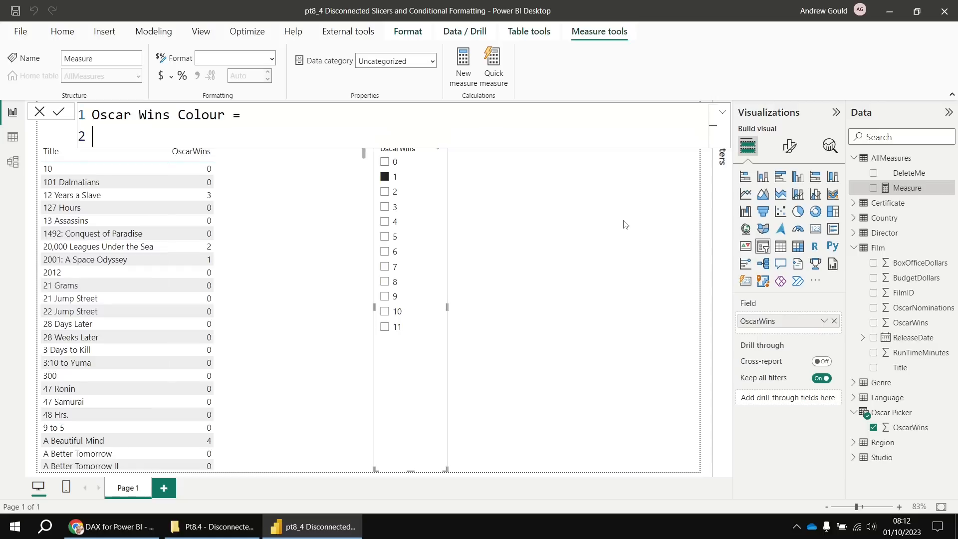
# - Enter SELECTEDVALUE(Film[OscarWins]) on the second line of the Oscar Wins Colour measure
pyautogui.write('se')
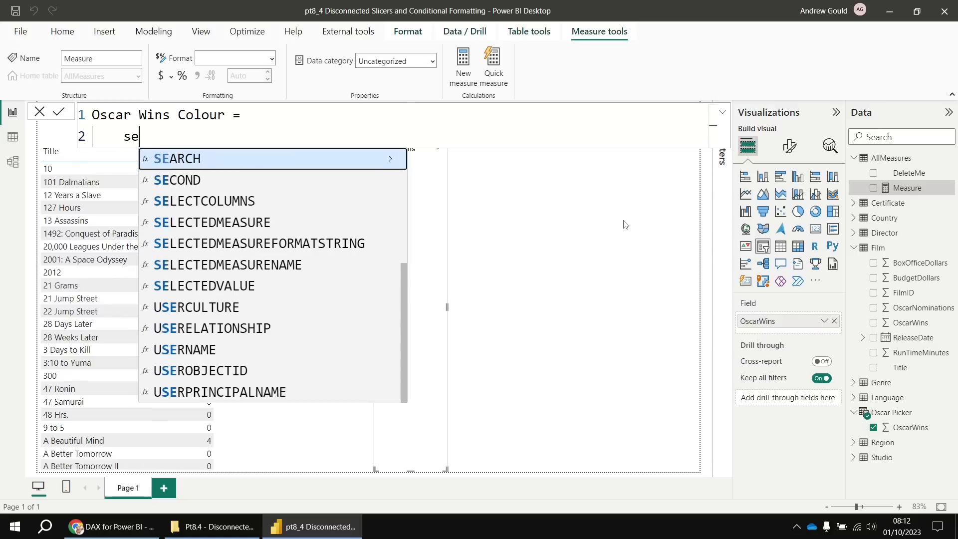
pyautogui.write('lec')
pyautogui.press('Down')
pyautogui.press('Down')
pyautogui.press('Down')
pyautogui.press('Down')
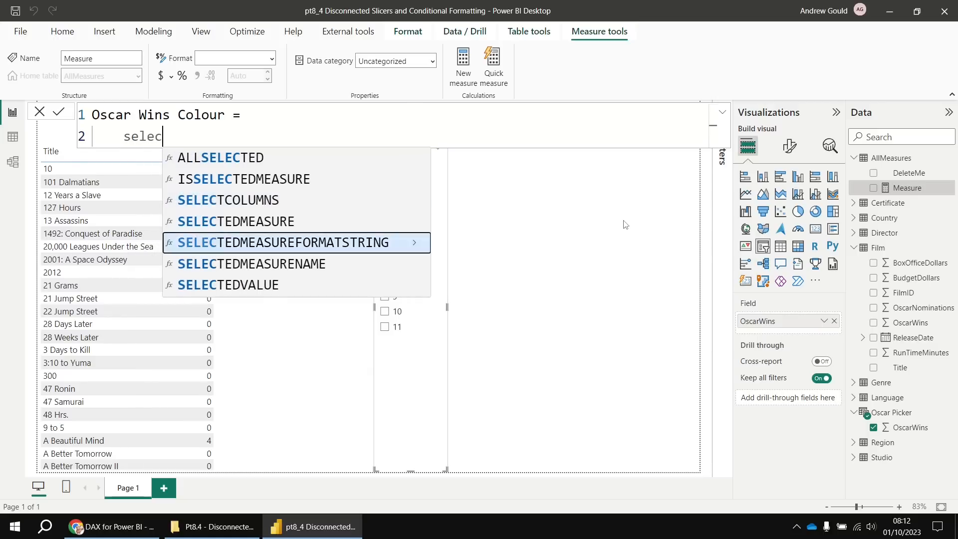
pyautogui.press('Tab')
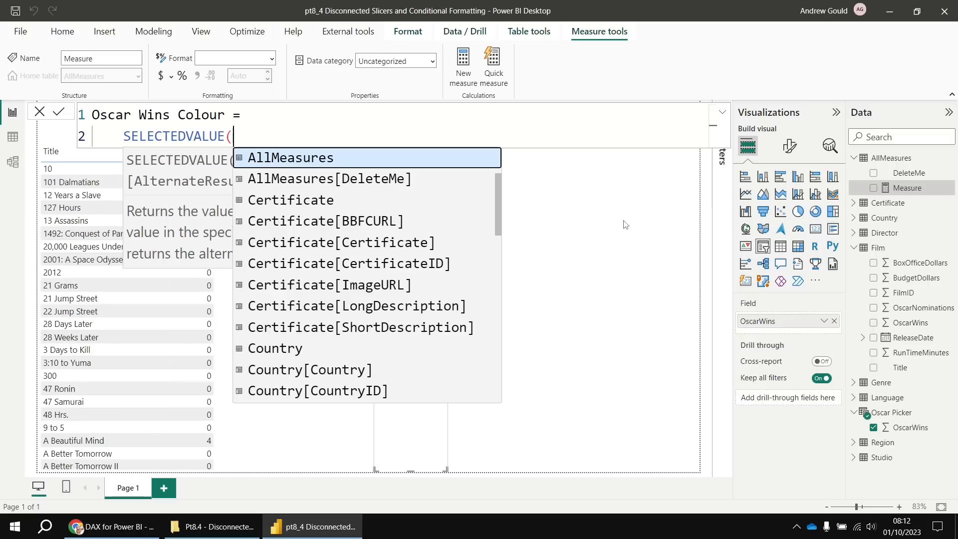
pyautogui.write('osc')
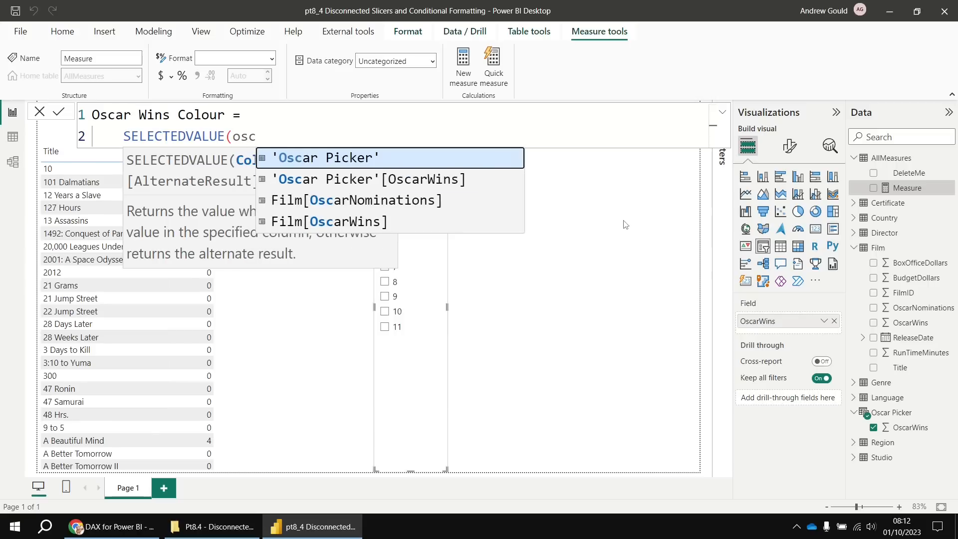
pyautogui.press('Down')
pyautogui.press('Down')
pyautogui.press('Down')
pyautogui.press('Tab')
pyautogui.write(')')
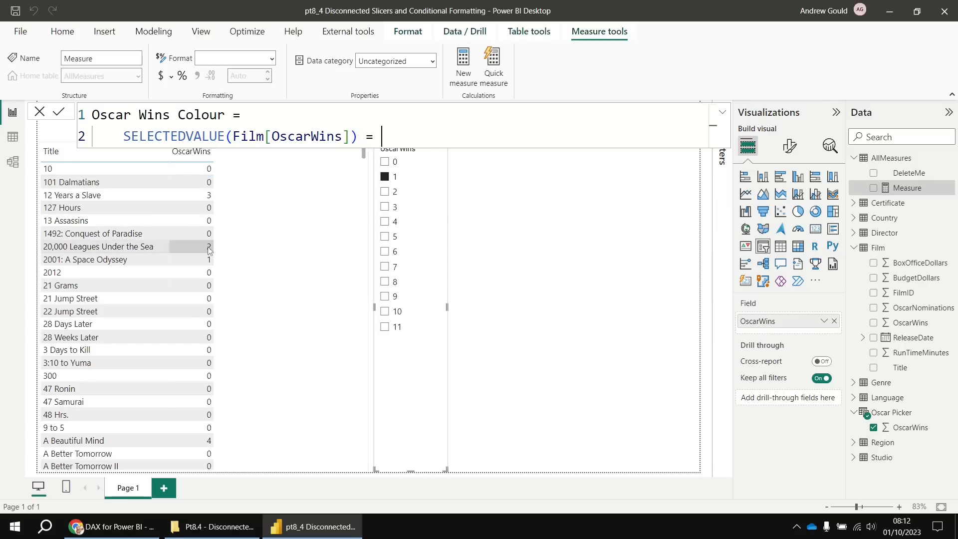
# - Complete the measure by comparing the film's Oscar wins with SELECTEDVALUE('Oscar Picker'[OscarWins]) and commit it
pyautogui.write(' = sele')
pyautogui.press('Down')
pyautogui.press('Down')
pyautogui.press('Down')
pyautogui.press('Down')
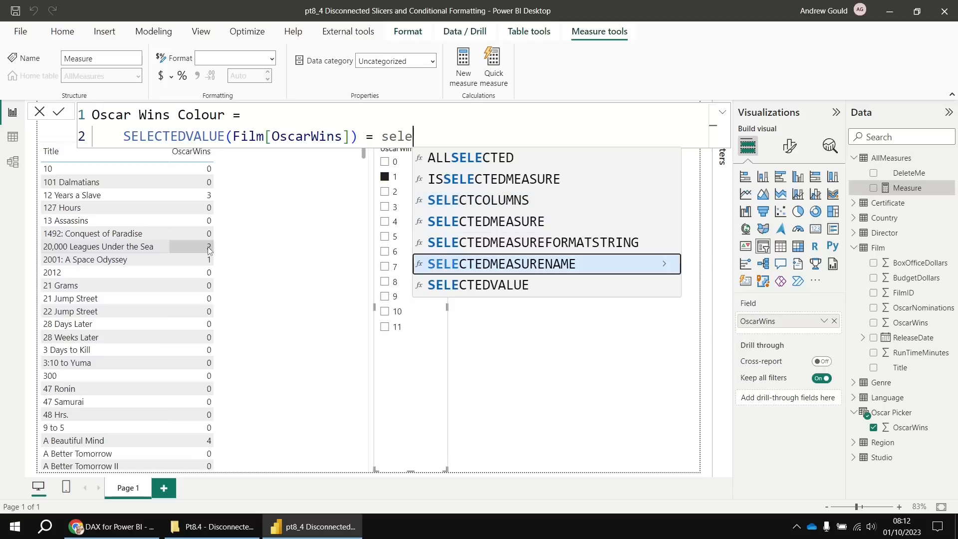
pyautogui.press('Tab')
pyautogui.write('os')
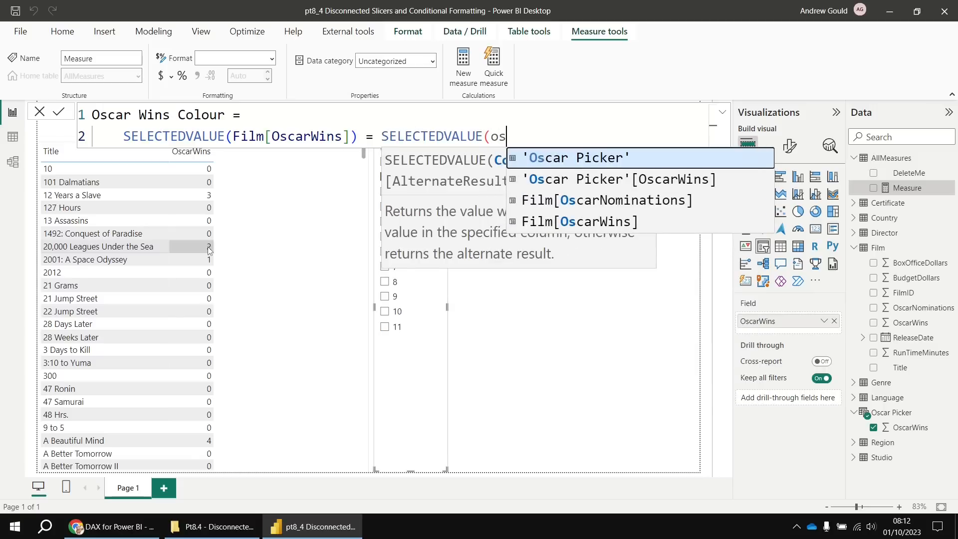
pyautogui.press('Down')
pyautogui.press('Tab')
pyautogui.write(')')
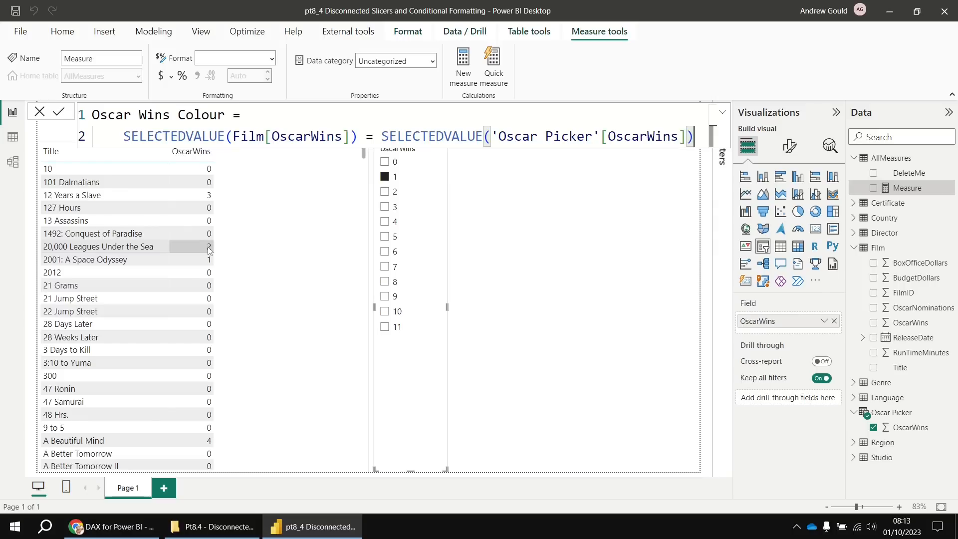
pyautogui.press('Return')
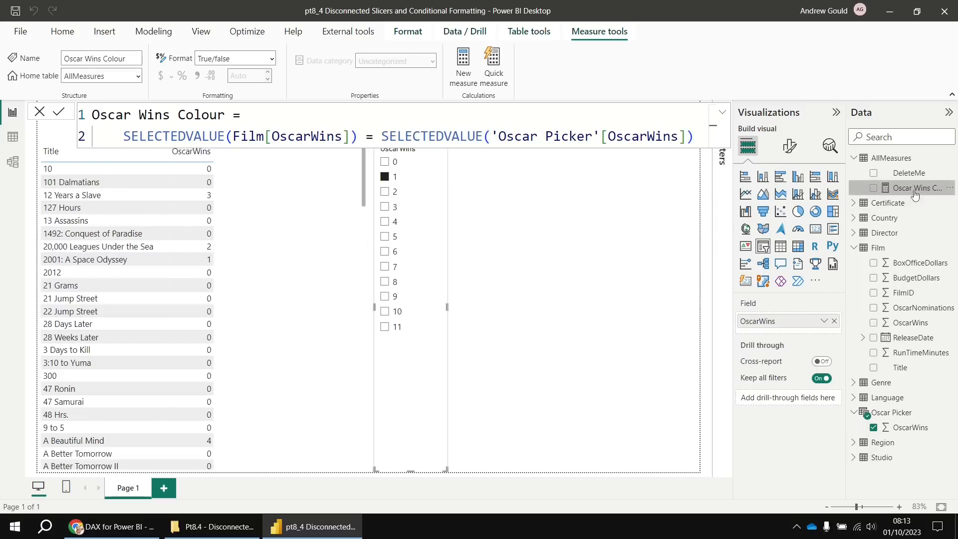
# - Add the Oscar Wins Colour measure to the film table and test it by selecting 2, 3 and 0 in the slicer
pyautogui.moveTo(915, 194); pyautogui.dragTo(268, 274)
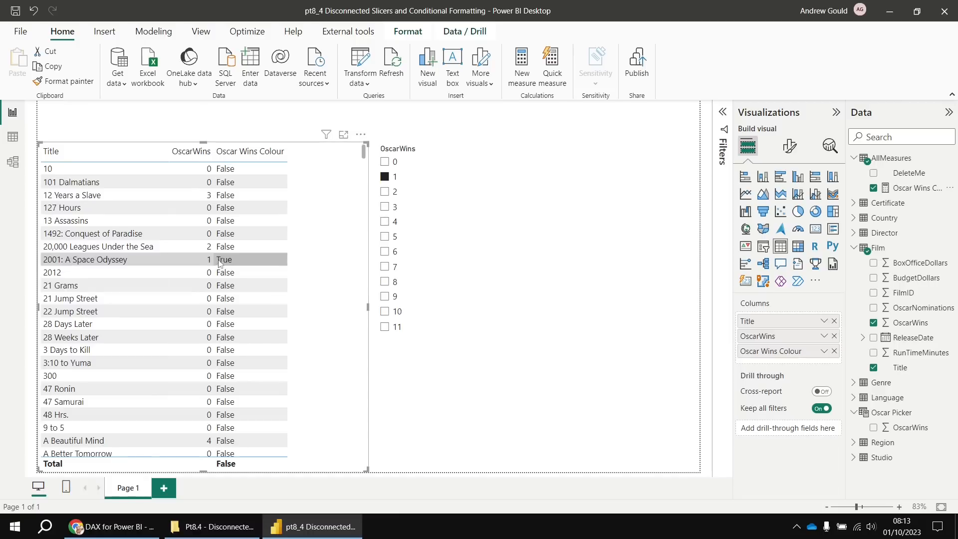
pyautogui.click(385, 192)
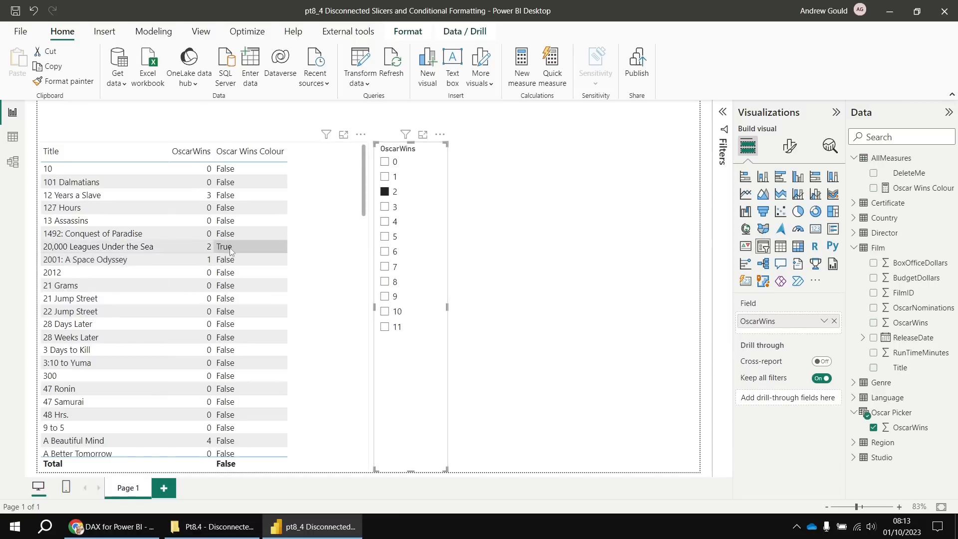
pyautogui.click(385, 206)
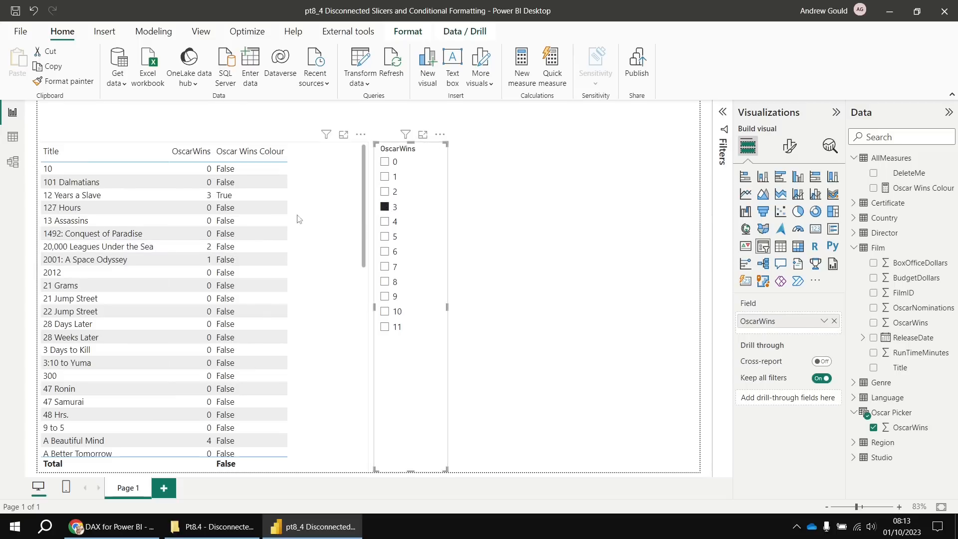
pyautogui.click(385, 162)
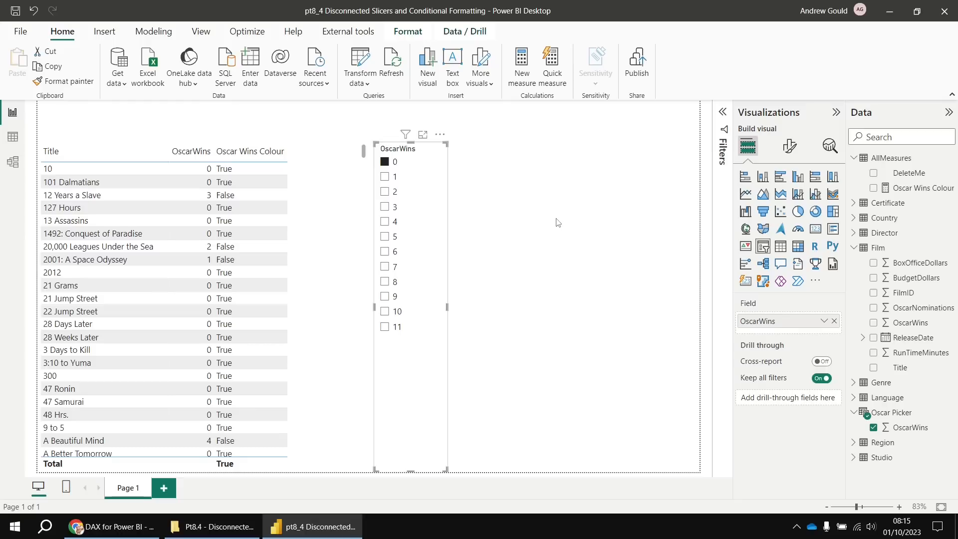
# - Switch to Chrome and examine the HTML colour names on Wikipedia's Web colors page, down to the orange colours
pyautogui.click(100, 528)
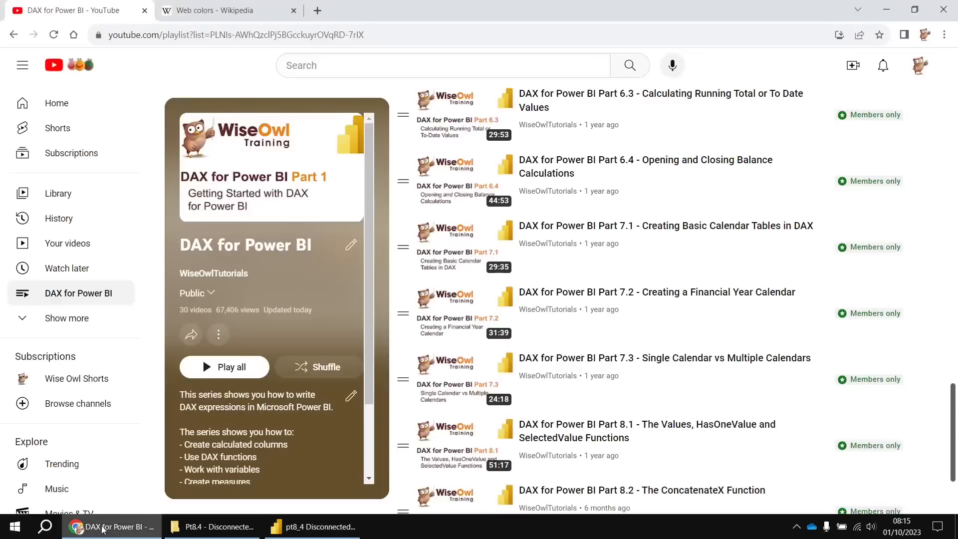
pyautogui.click(240, 12)
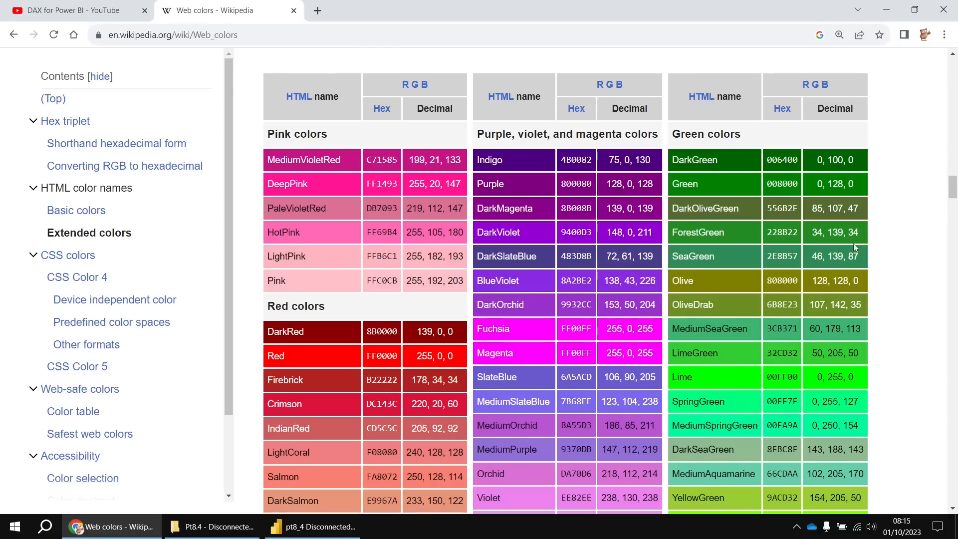
pyautogui.moveTo(953, 187); pyautogui.dragTo(953, 190)
pyautogui.moveTo(952, 196)
pyautogui.mouseDown()
pyautogui.moveTo(953, 232)
pyautogui.moveTo(953, 205)
pyautogui.mouseUp()
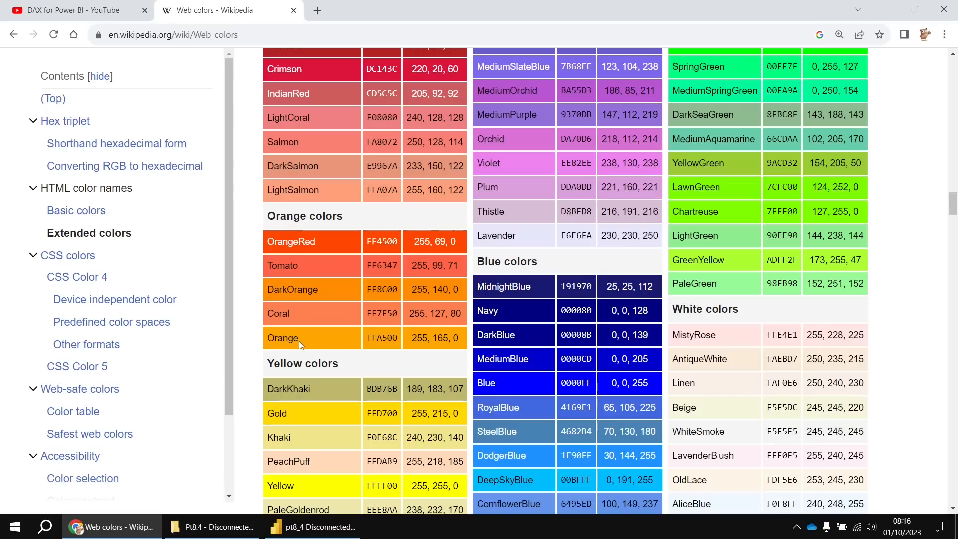
# - Return to Power BI and wrap the Oscar Wins Colour comparison in an IF function as its logical test
pyautogui.click(317, 529)
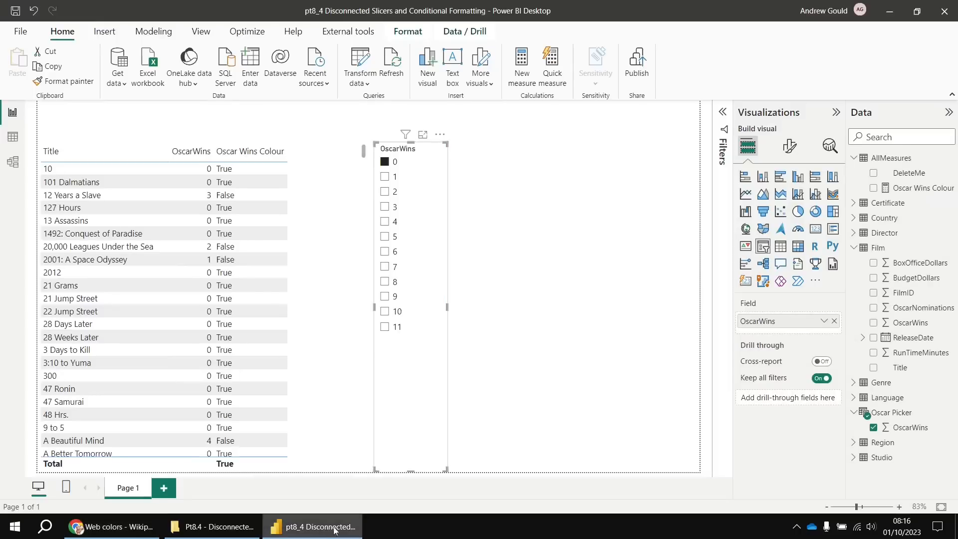
pyautogui.click(914, 193)
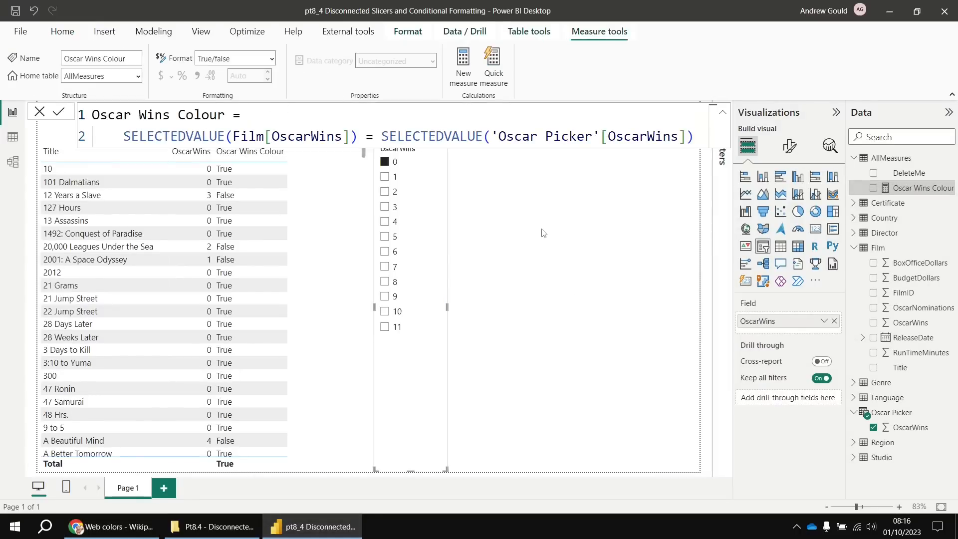
pyautogui.write('IF(')
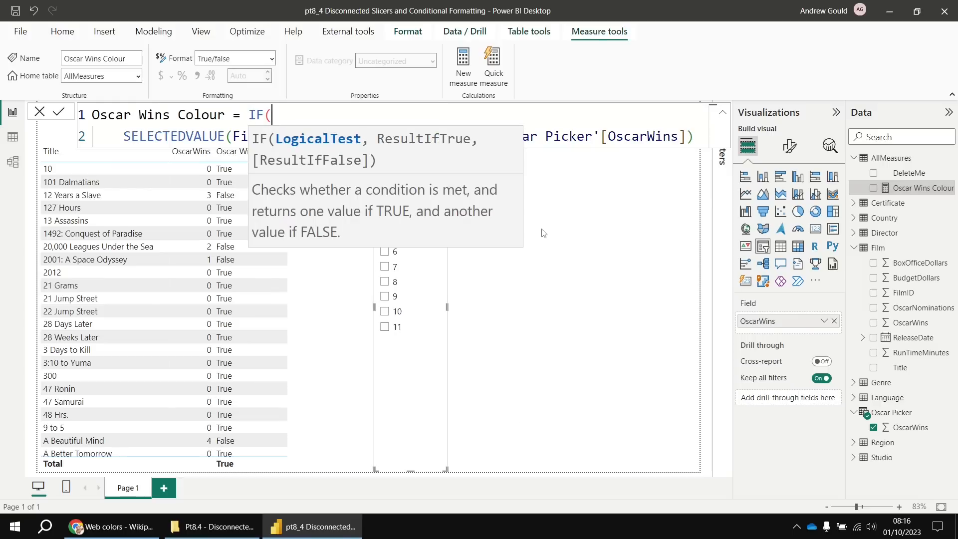
pyautogui.click(694, 135)
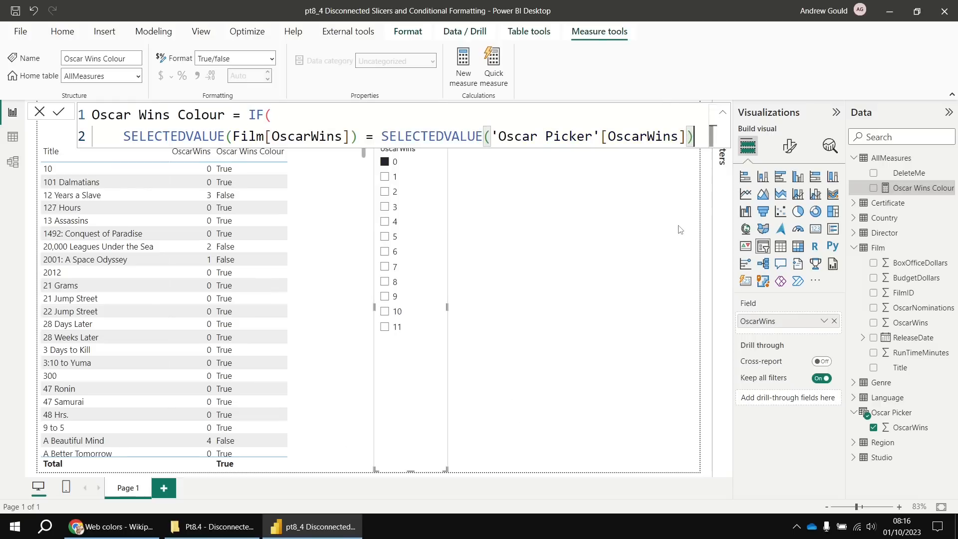
pyautogui.write(',')
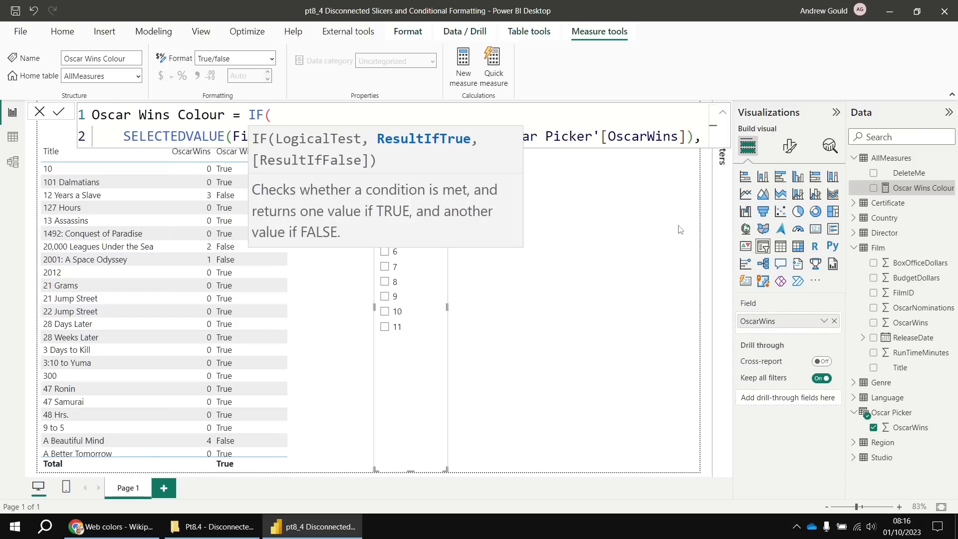
# - Make the IF return "Orange" for a match and "Black" otherwise on separate lines, close the function and commit the measure
pyautogui.hotkey('shift', 'Return')
pyautogui.write('"Orange",')
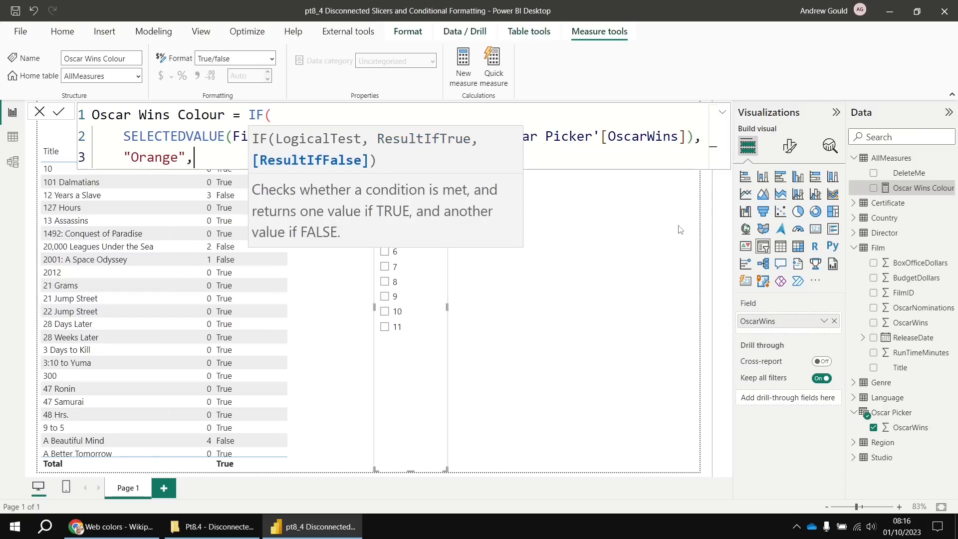
pyautogui.hotkey('shift', 'Return')
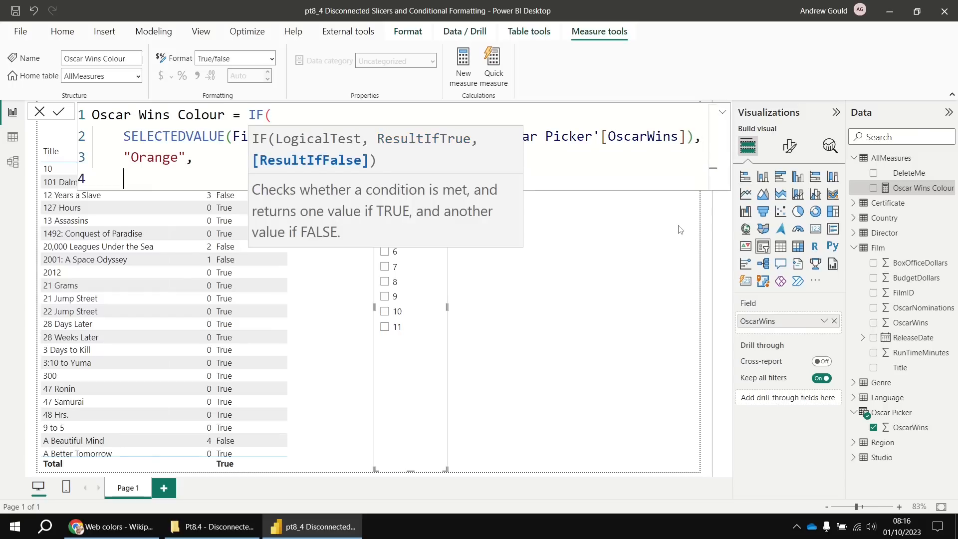
pyautogui.write('"Black"')
pyautogui.hotkey('shift', 'Return')
pyautogui.write(')')
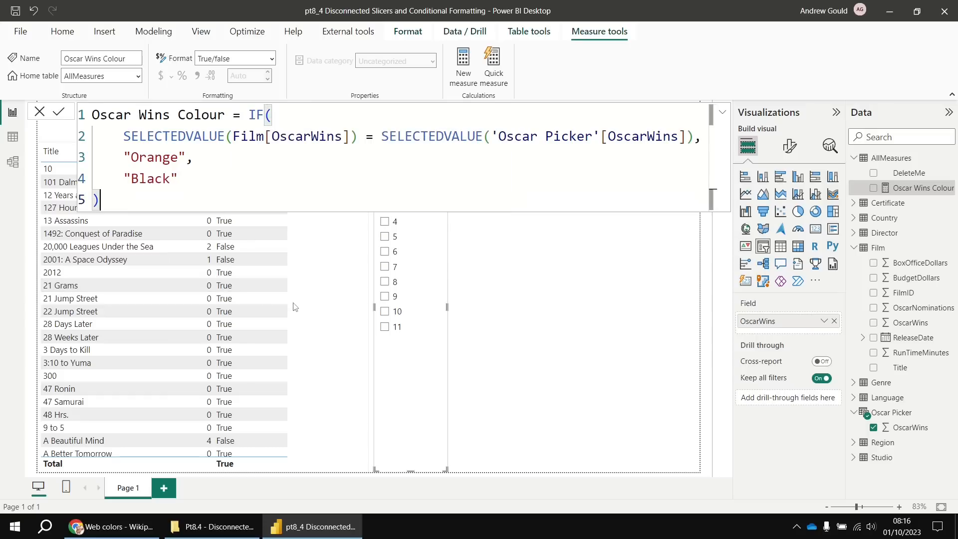
pyautogui.press('Return')
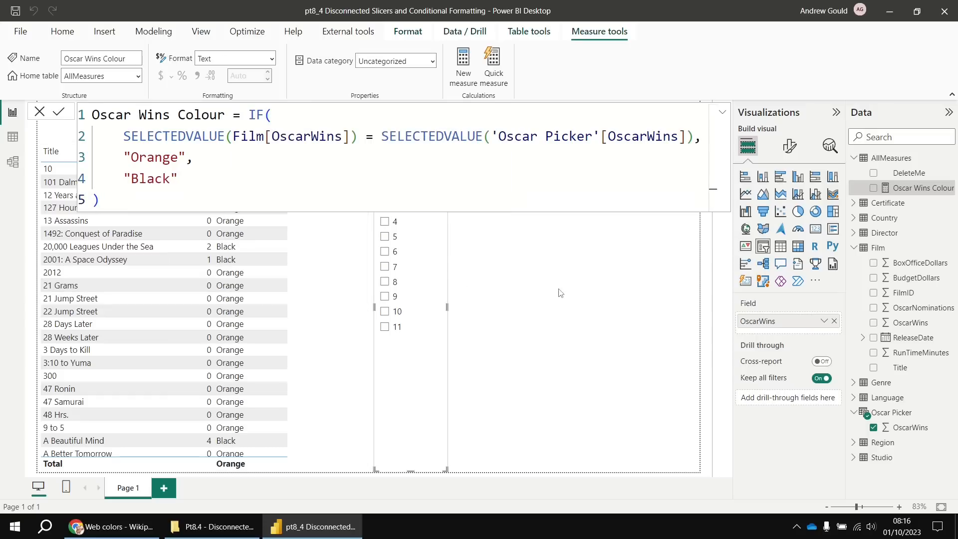
pyautogui.click(560, 293)
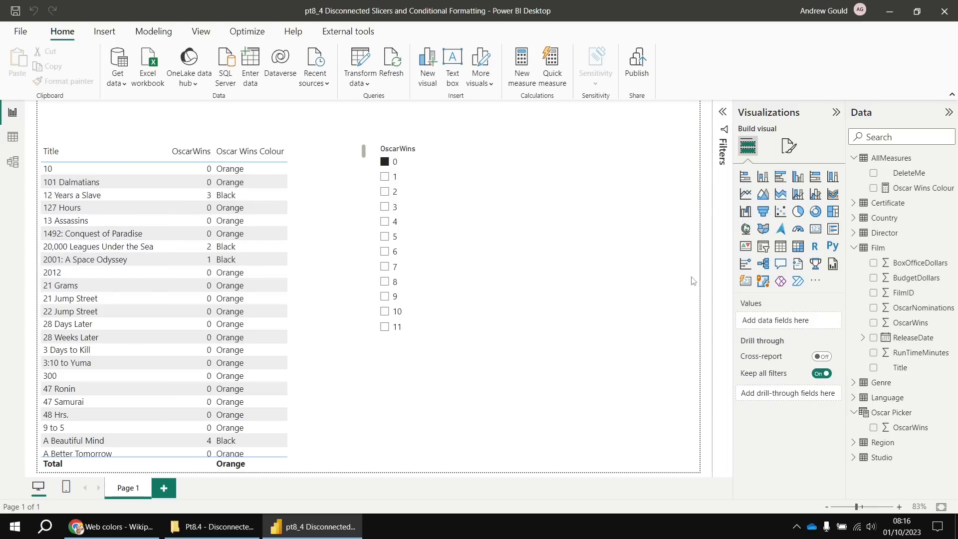
# - Apply conditional font colour to the table's OscarWins column, using the Field value style based on the Oscar Wins Colour measure
pyautogui.click(345, 287)
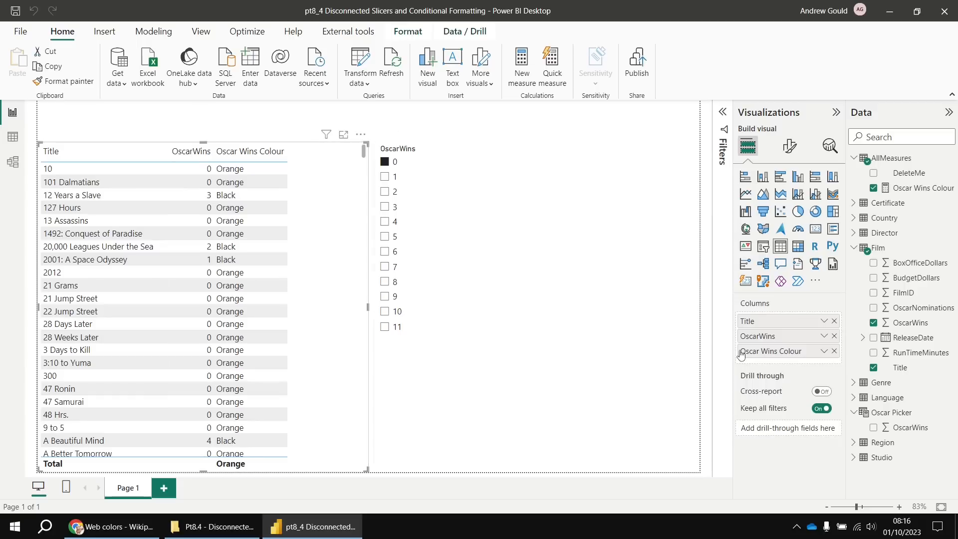
pyautogui.click(822, 338)
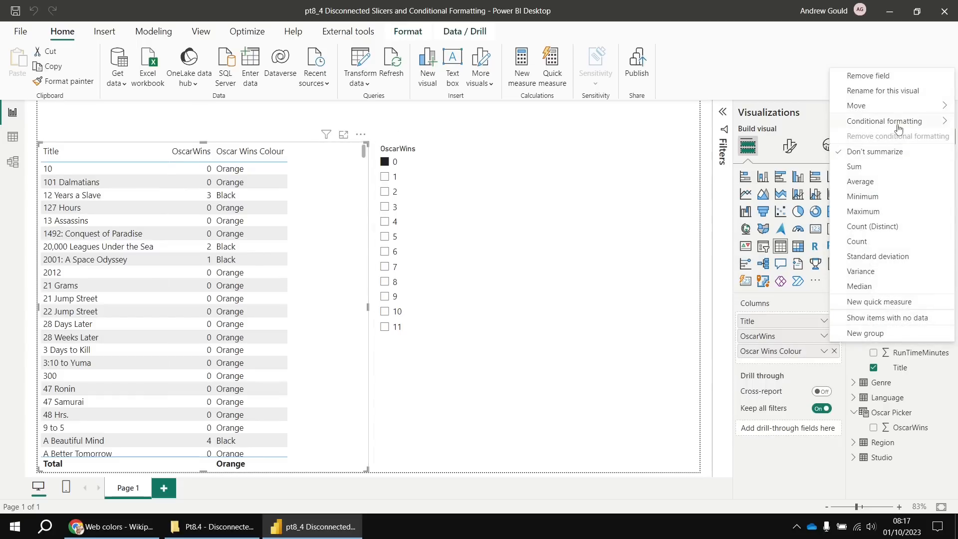
pyautogui.moveTo(898, 122)
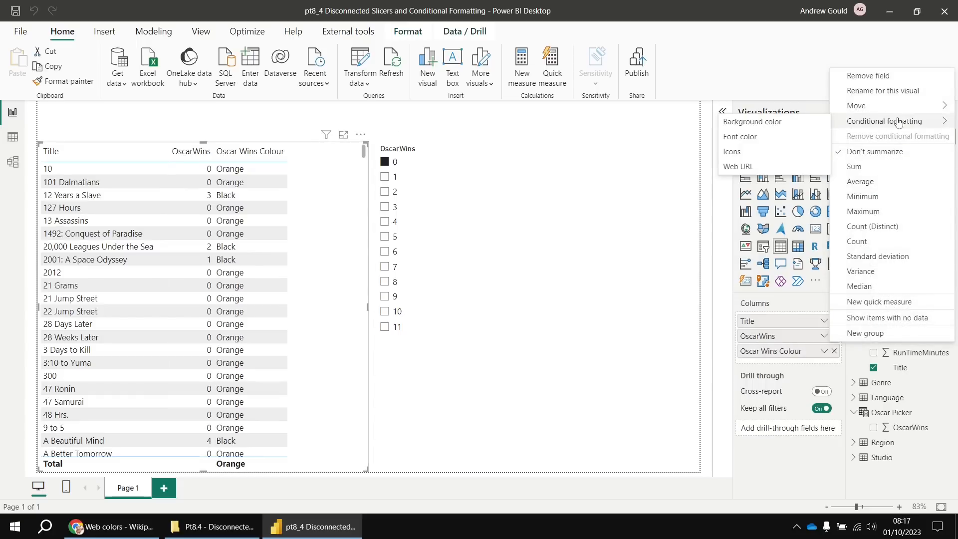
pyautogui.click(754, 143)
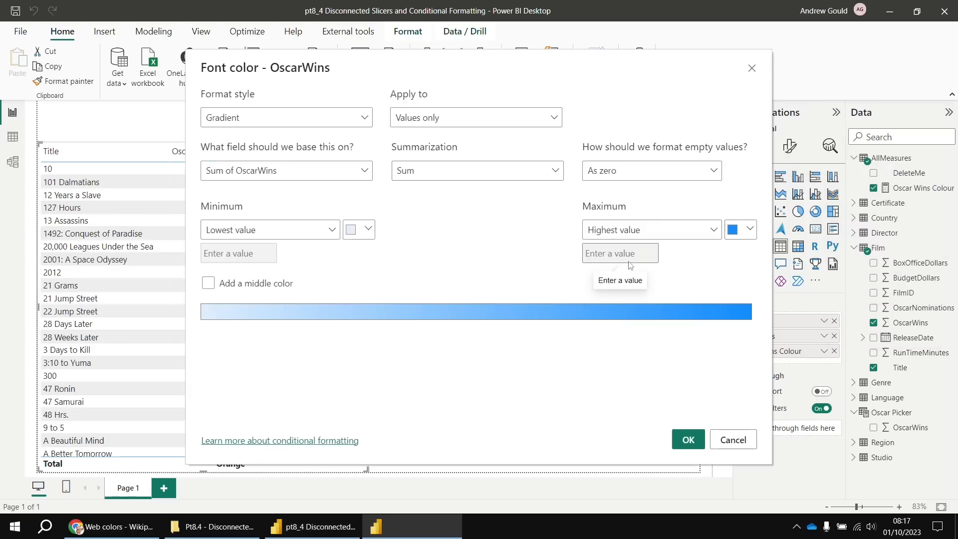
pyautogui.click(364, 119)
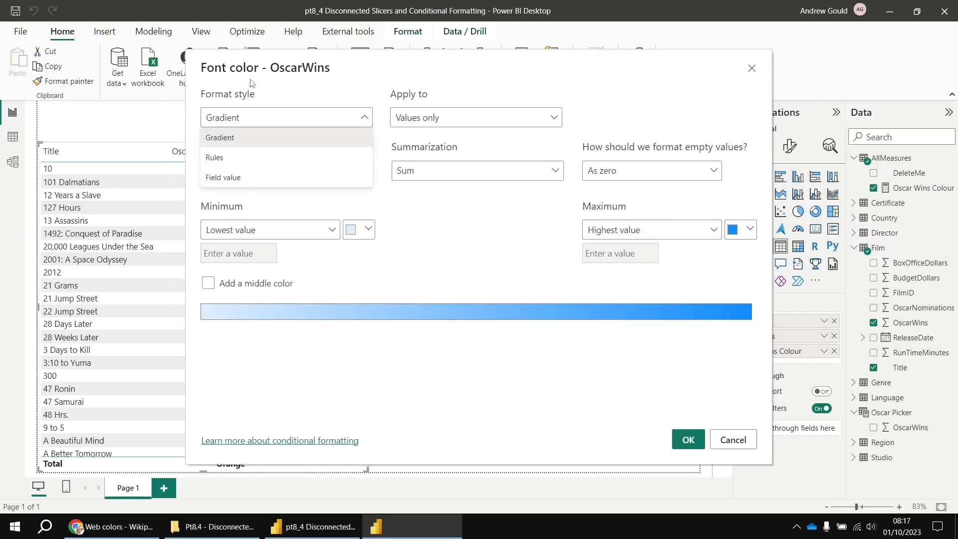
pyautogui.click(227, 183)
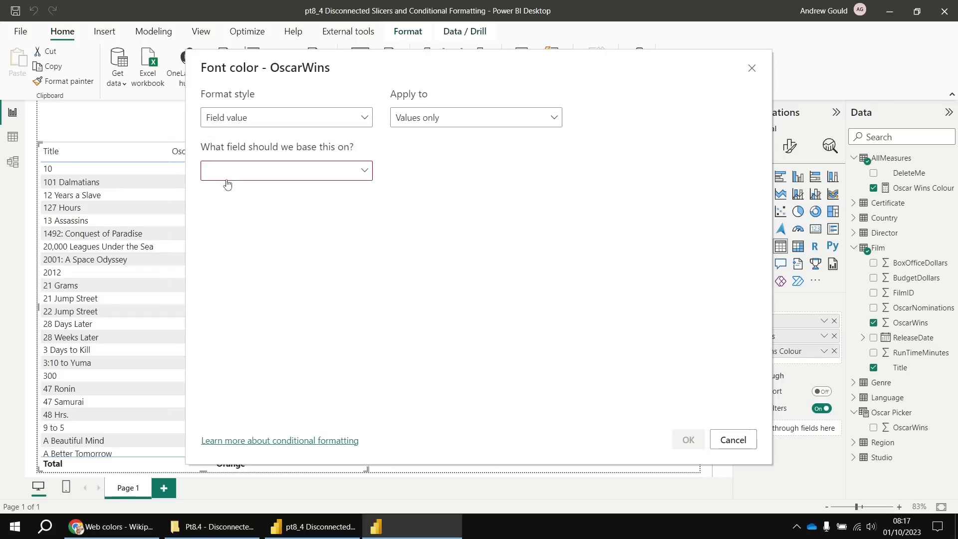
pyautogui.click(364, 170)
pyautogui.click(208, 215)
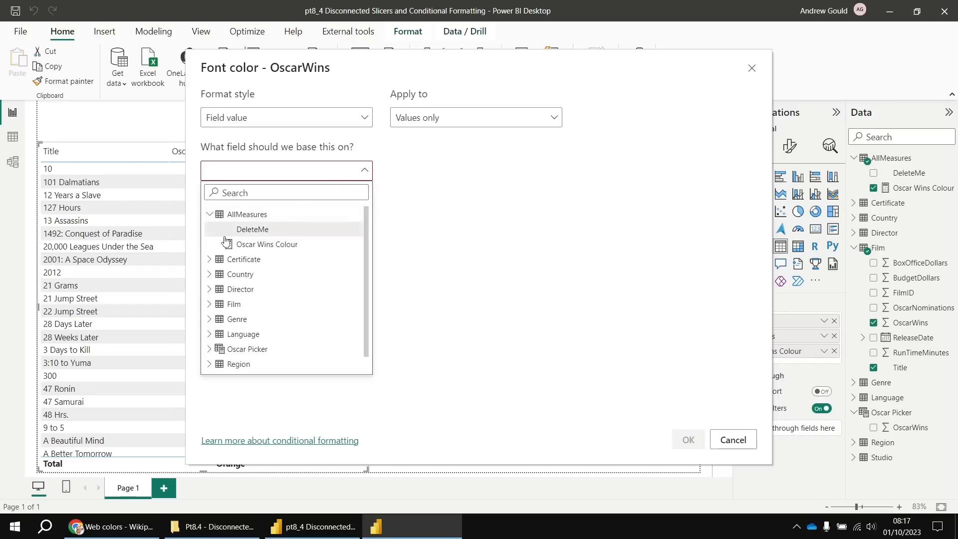
pyautogui.click(250, 245)
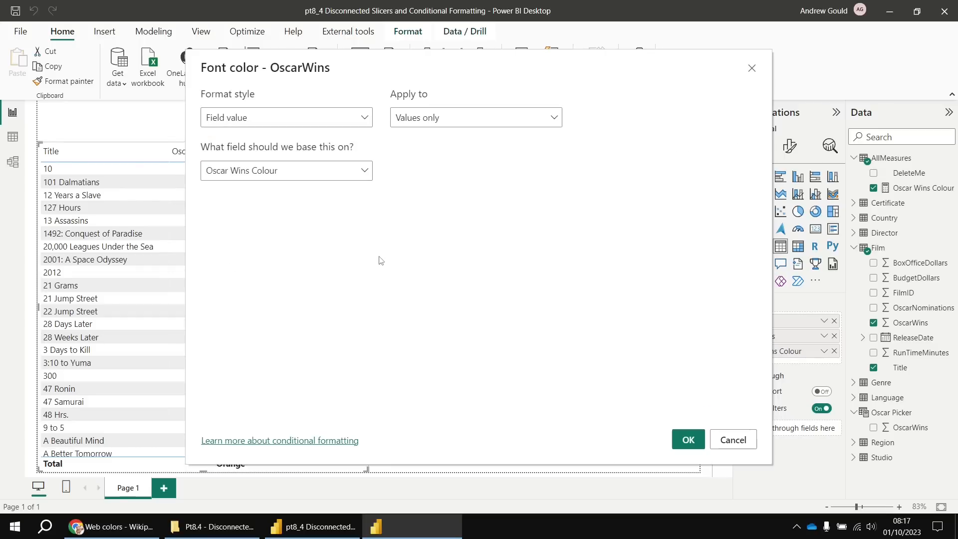
pyautogui.click(688, 439)
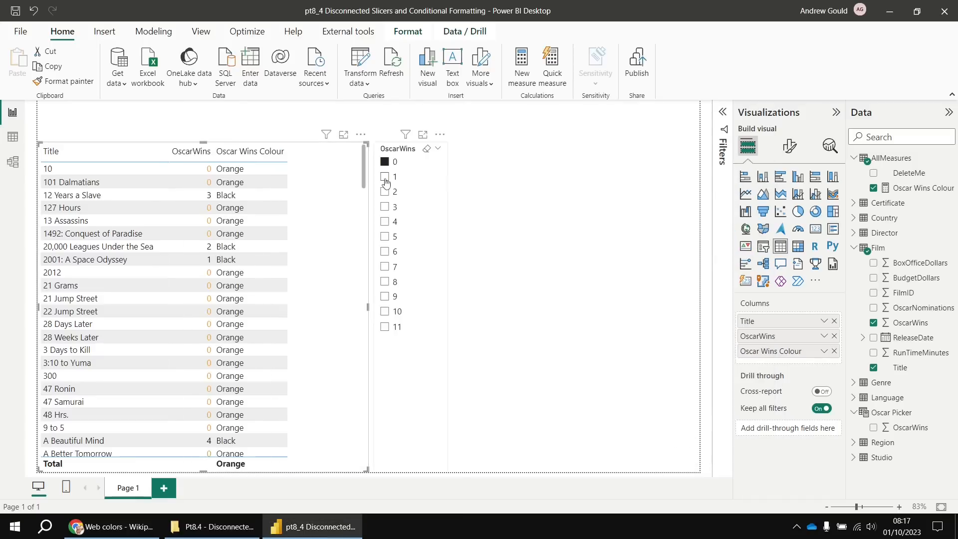
# - Test the font colour formatting by selecting 1, 2, 3, 4 and 1 again in the slicer, and select the film table
pyautogui.click(384, 177)
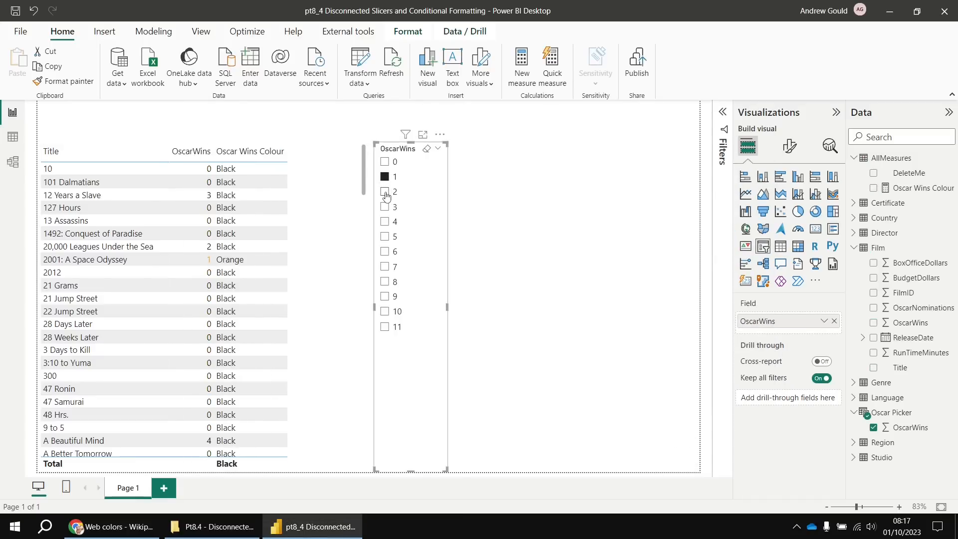
pyautogui.click(386, 194)
pyautogui.click(386, 206)
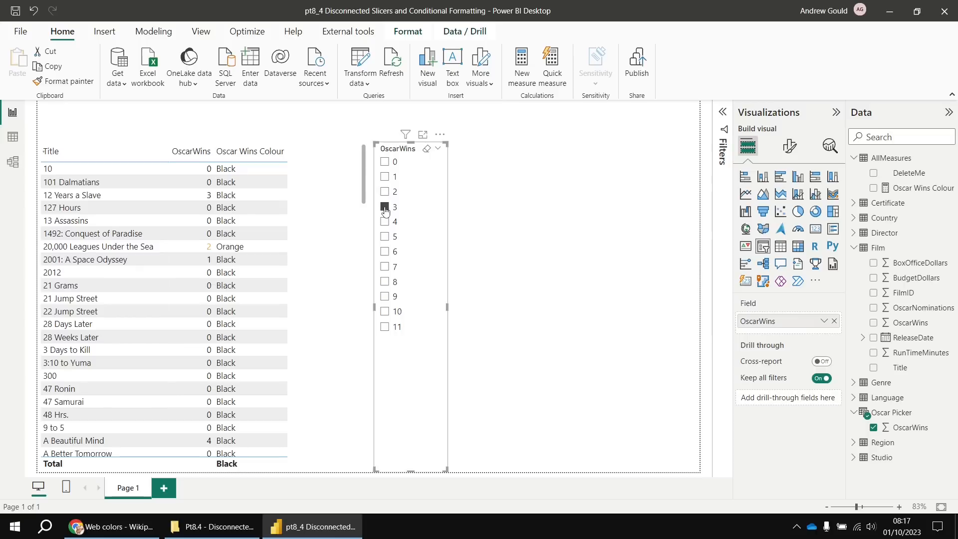
pyautogui.click(384, 221)
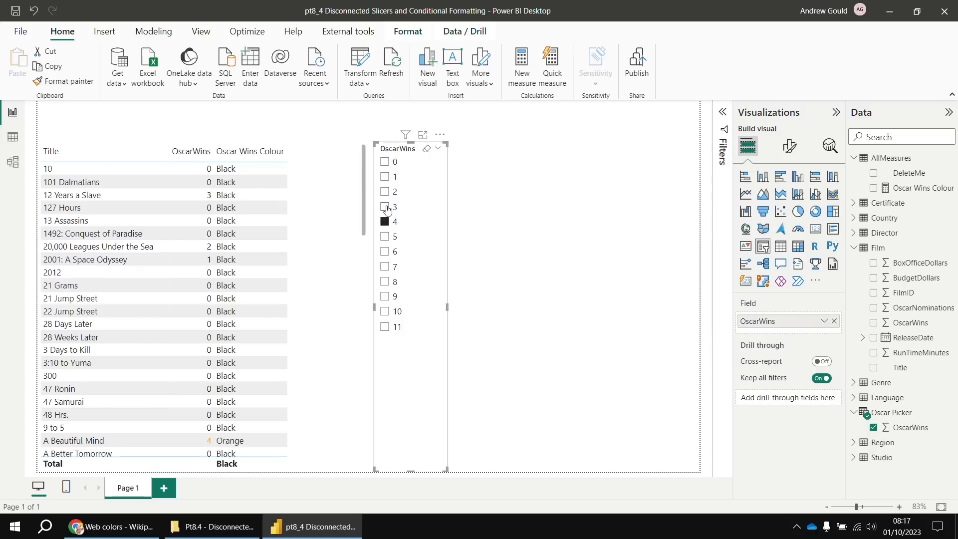
pyautogui.click(384, 176)
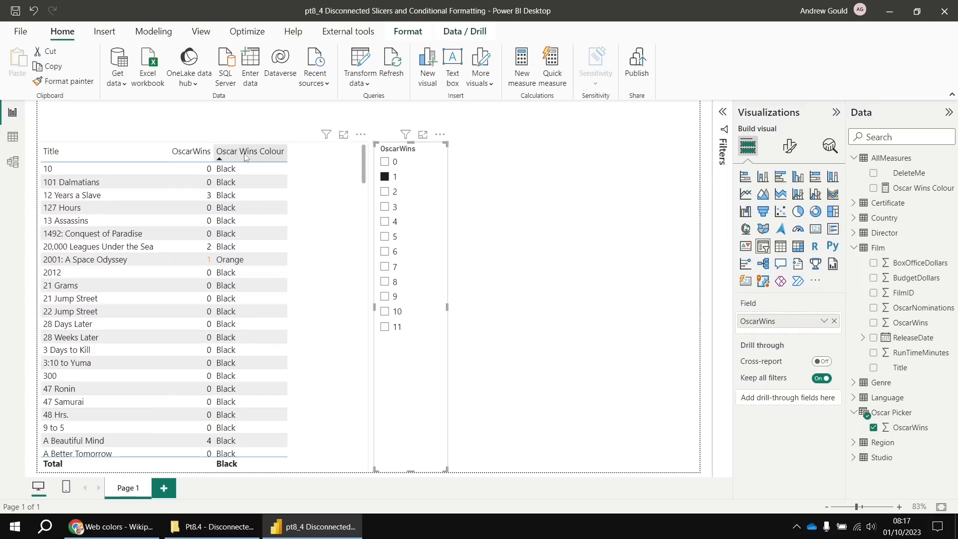
pyautogui.click(337, 237)
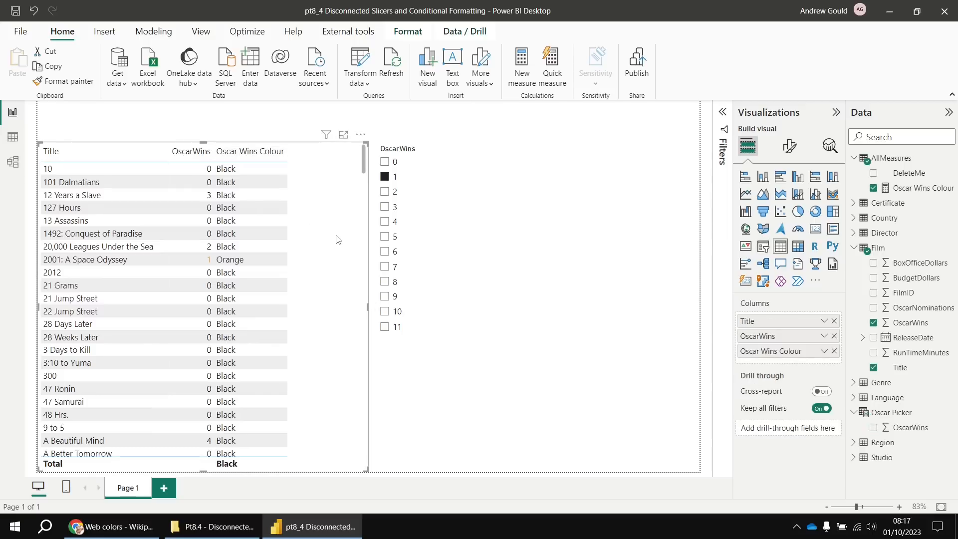
# - Remove the Oscar Wins Colour column from the film table and test the slicer with 2, 0, no selection and 1, clearing it again
pyautogui.click(833, 351)
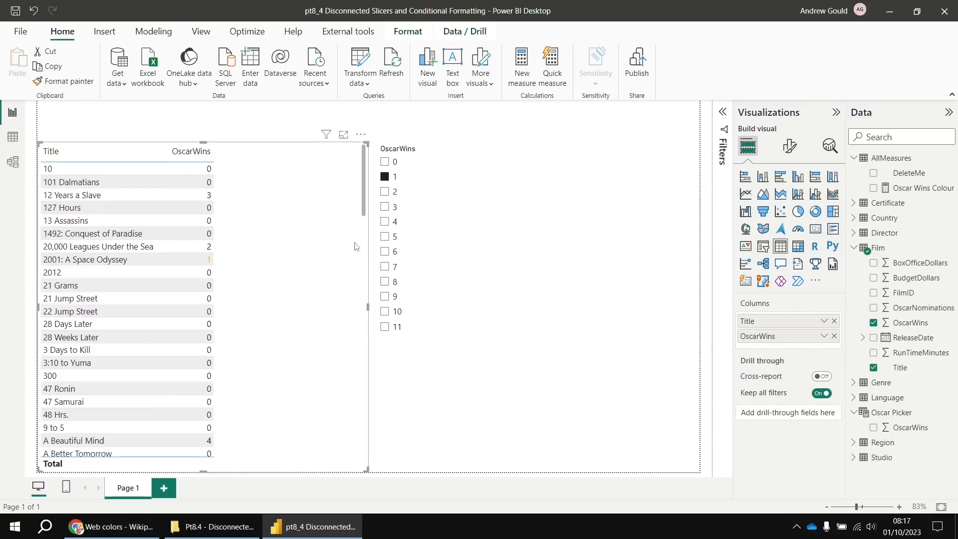
pyautogui.click(385, 191)
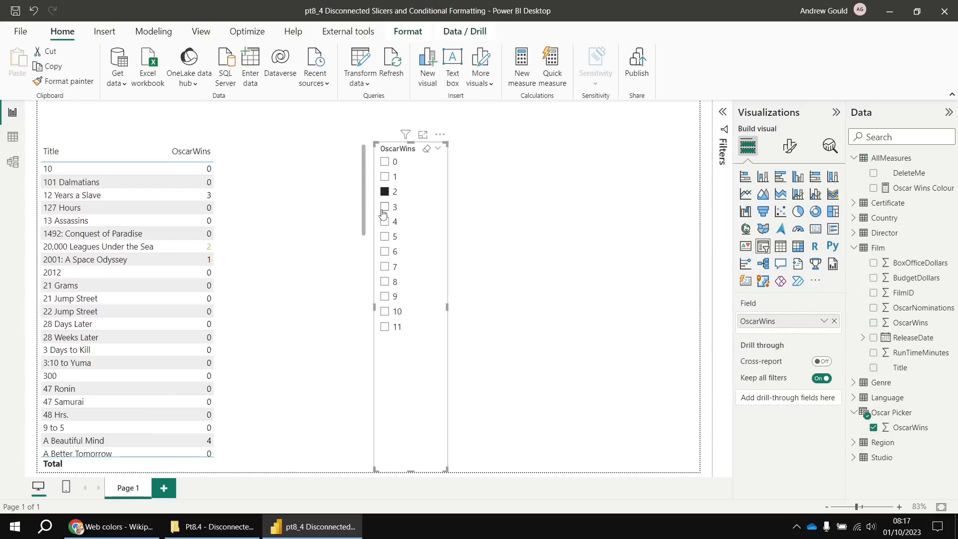
pyautogui.click(384, 161)
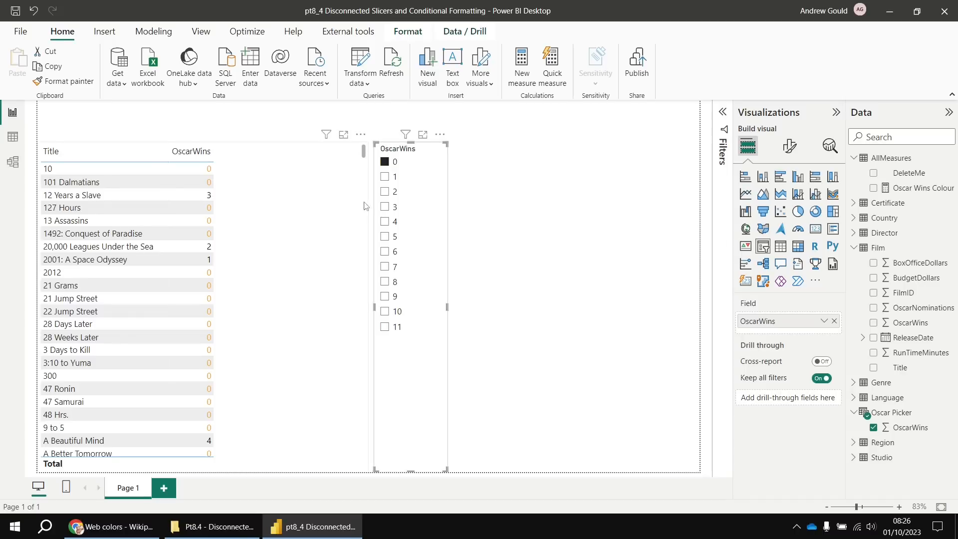
pyautogui.click(385, 162)
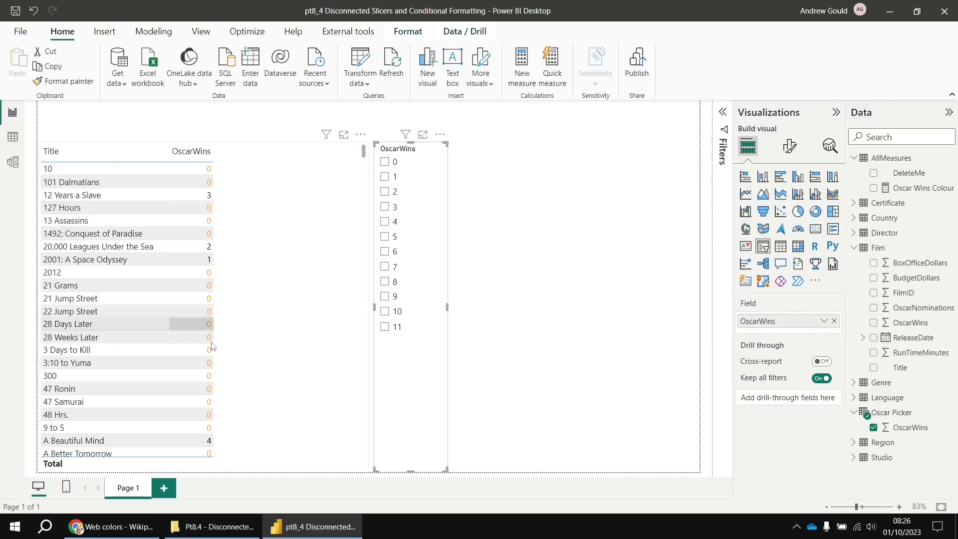
pyautogui.click(394, 179)
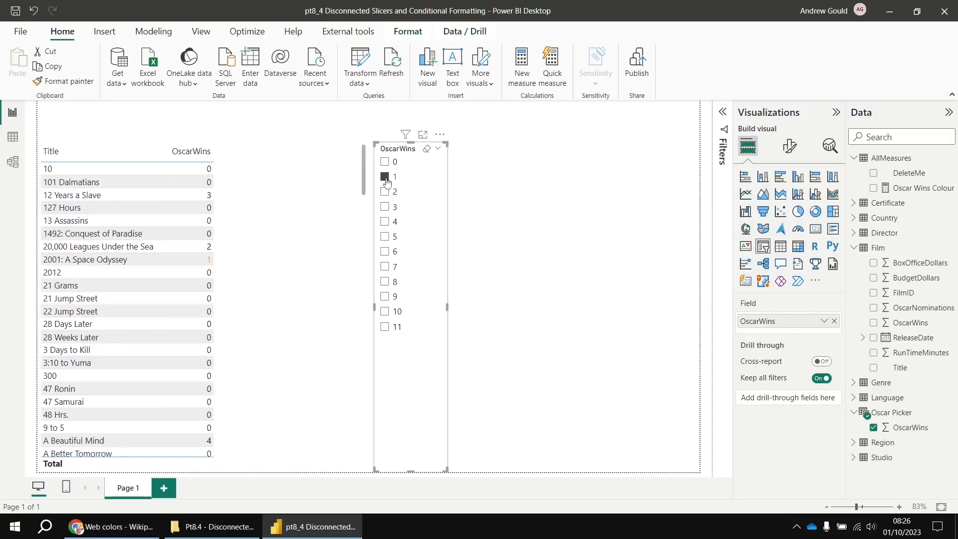
pyautogui.click(427, 150)
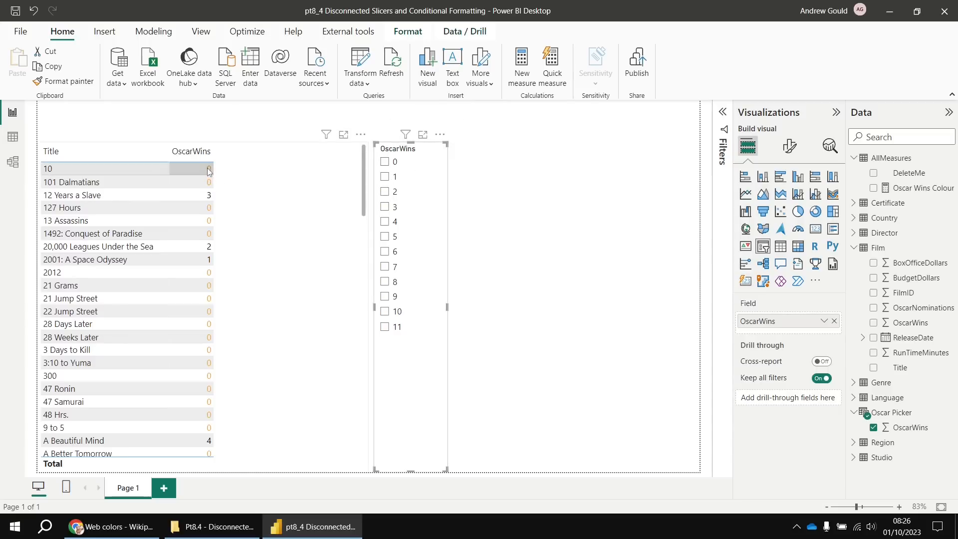
# - Compare the Oscar Wins Colour formula with the table's OscarWins font colours while nothing is selected in the slicer
pyautogui.click(906, 193)
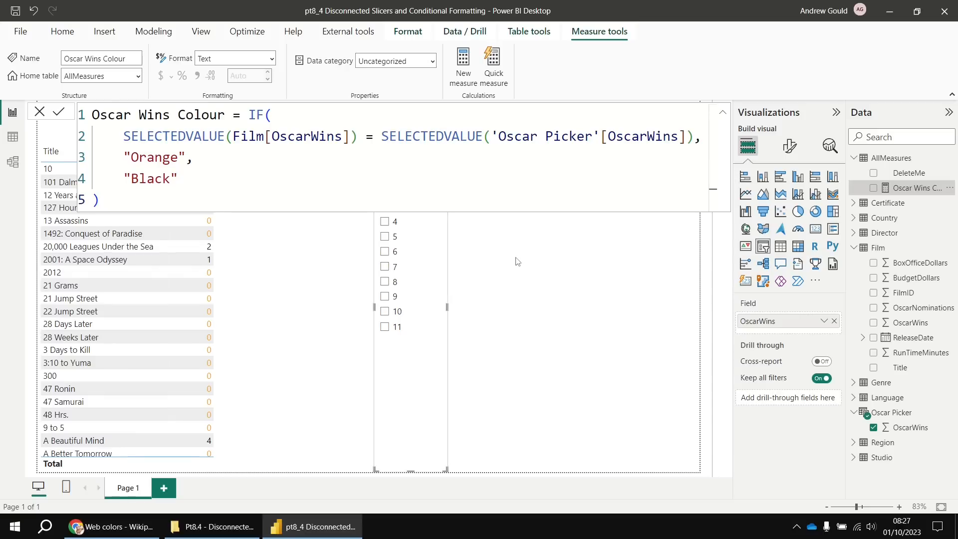
pyautogui.click(595, 266)
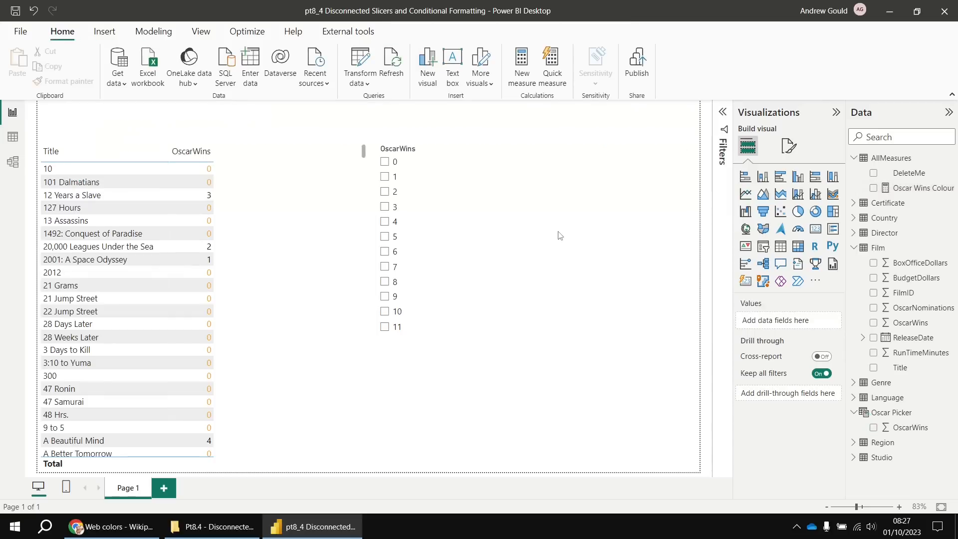
pyautogui.click(912, 188)
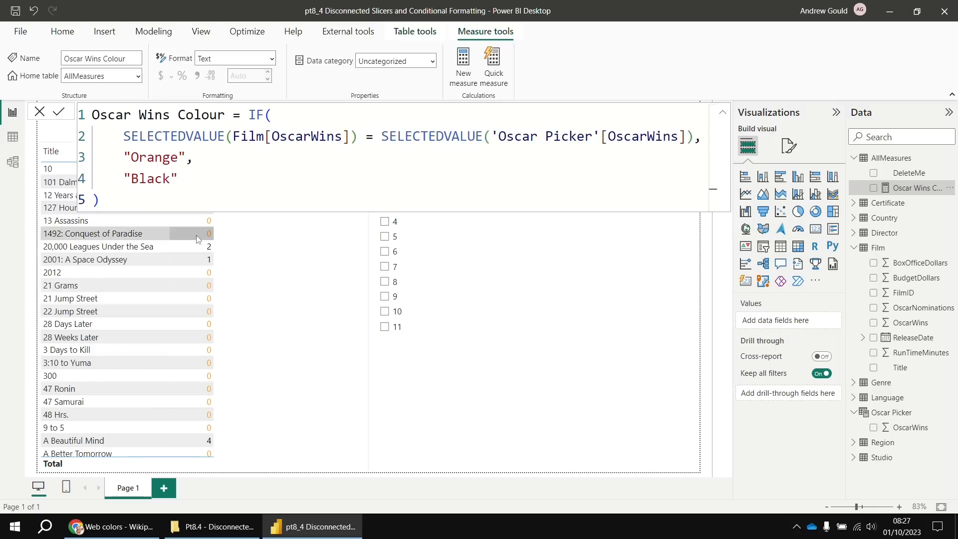
pyautogui.click(585, 301)
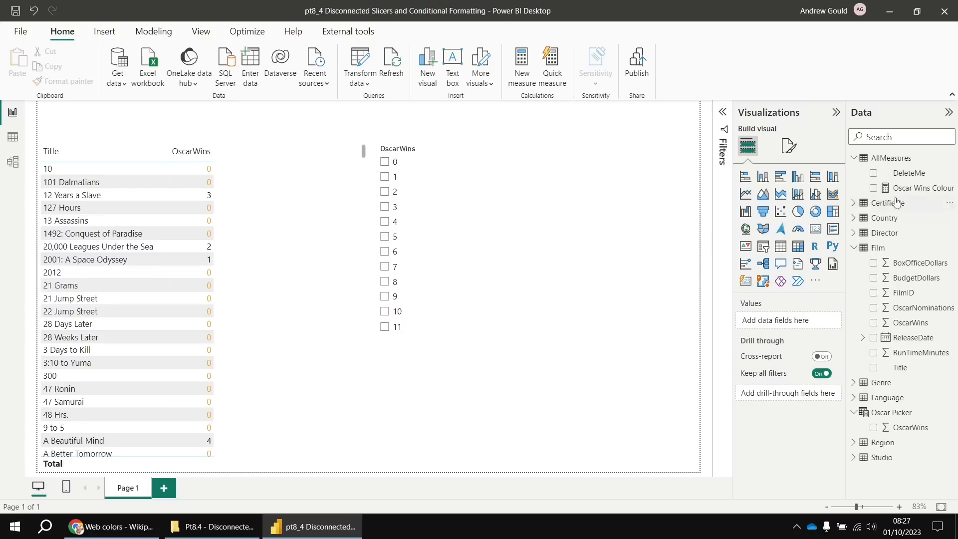
pyautogui.click(918, 188)
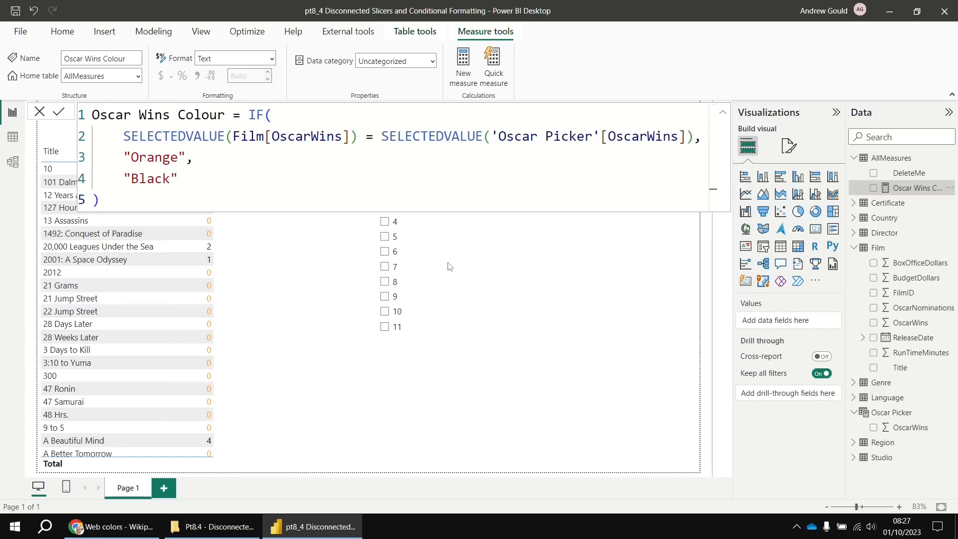
pyautogui.click(546, 308)
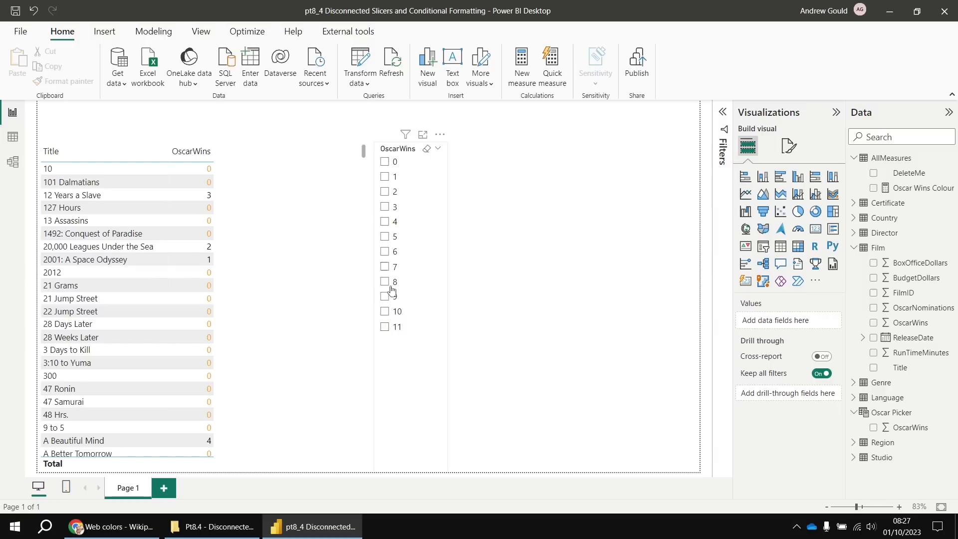
# - Add -1 as the alternate result of the Oscar Picker SELECTEDVALUE in the Oscar Wins Colour measure and commit it
pyautogui.click(923, 188)
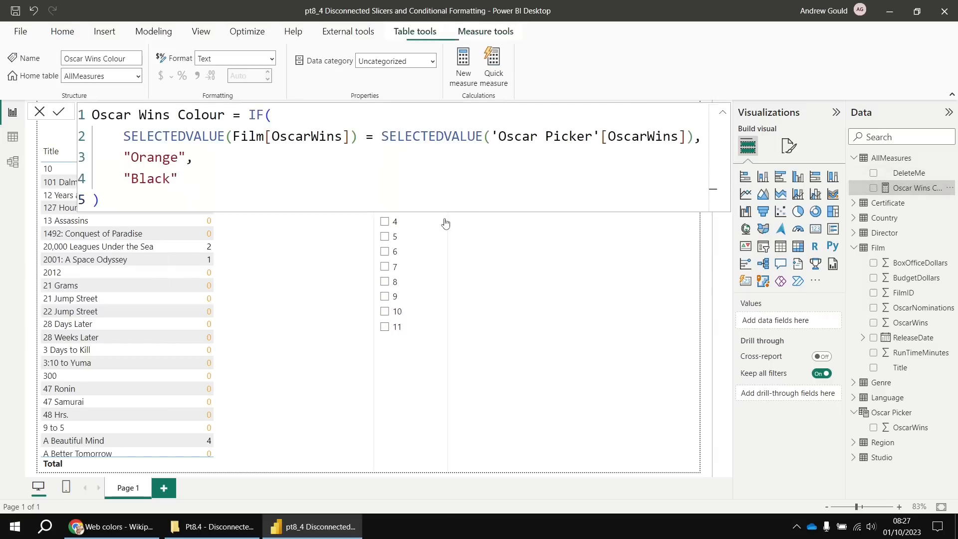
pyautogui.click(688, 136)
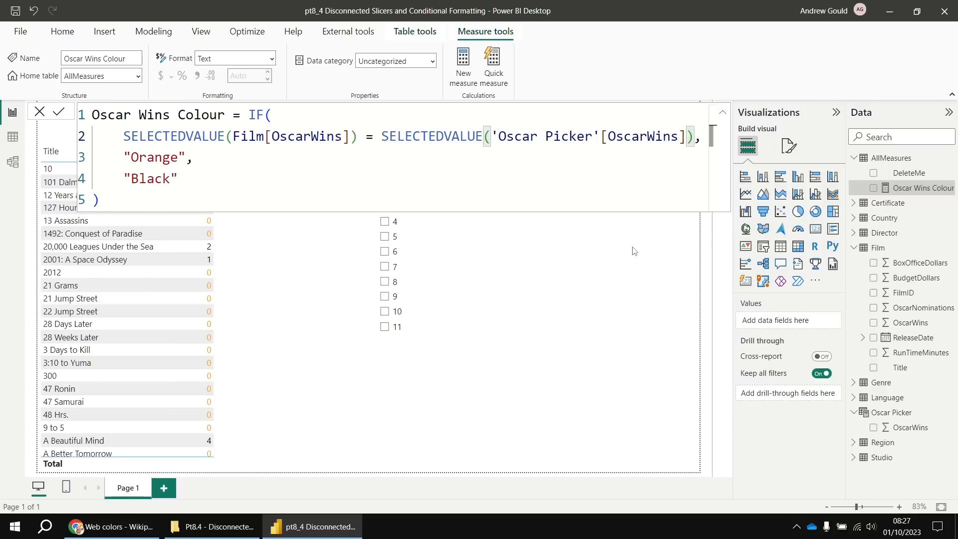
pyautogui.write(',')
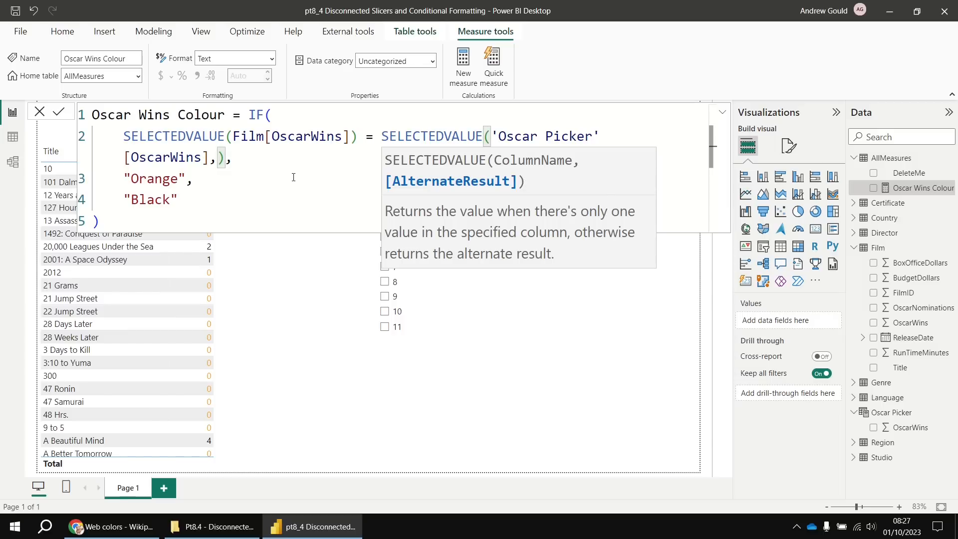
pyautogui.scroll(-1, 293, 177)
pyautogui.scroll(-1, 296, 173)
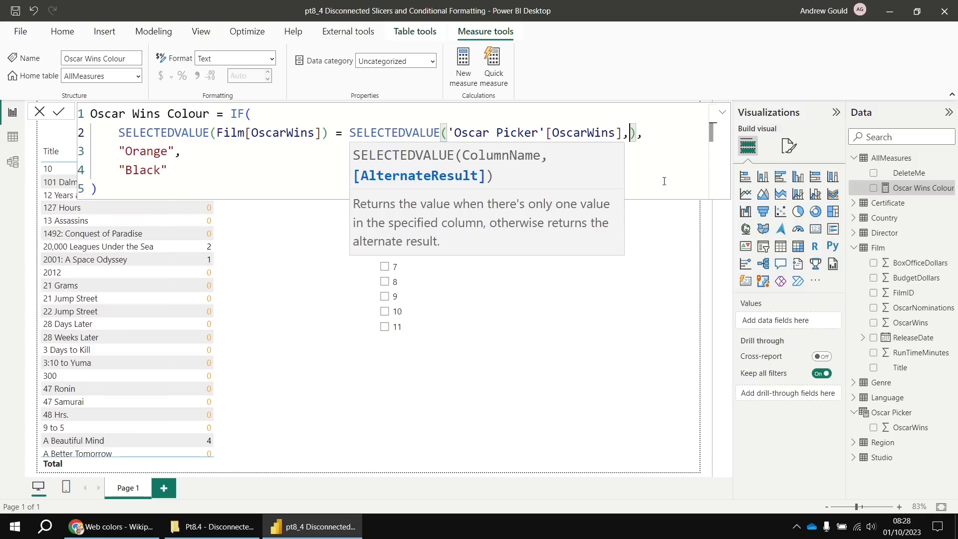
pyautogui.write('-1')
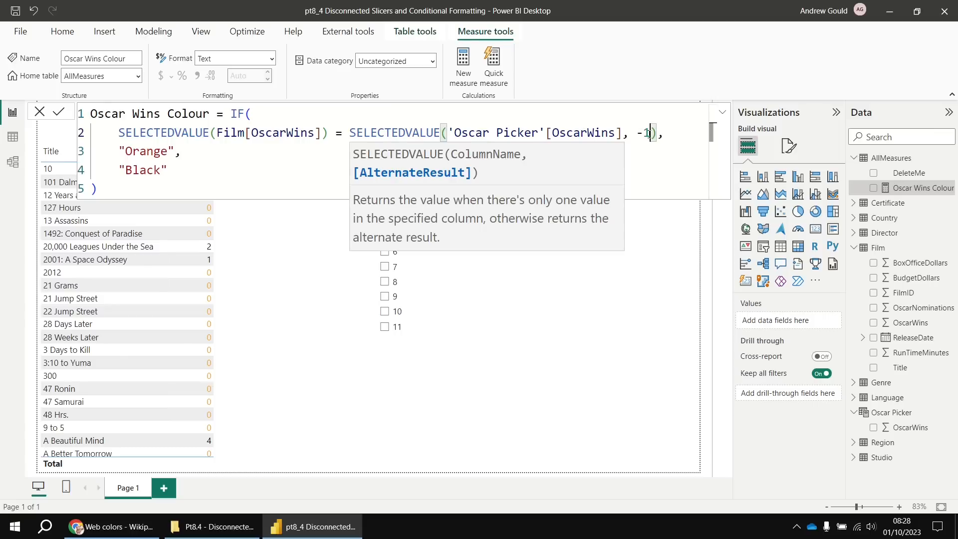
pyautogui.click(679, 318)
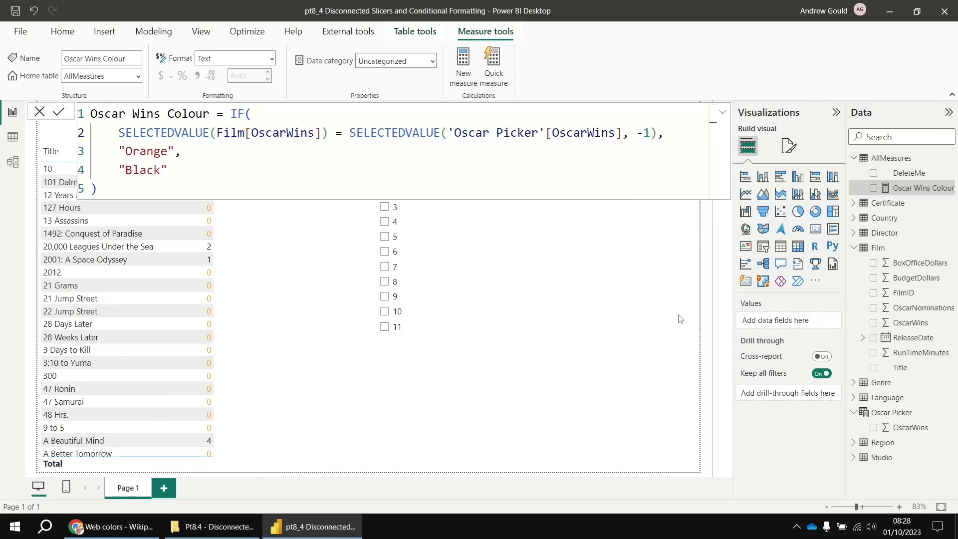
pyautogui.click(636, 286)
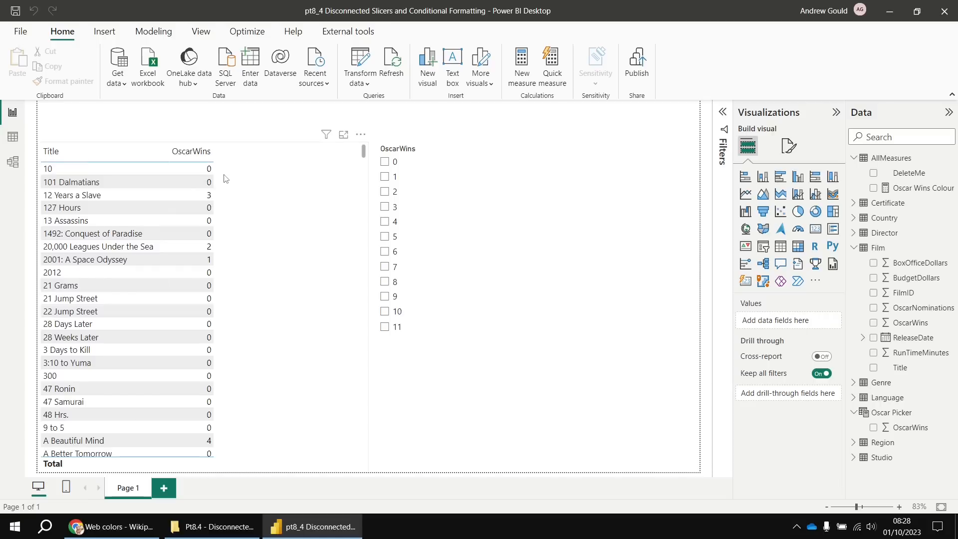
# - Test the font colours by selecting 0, 1, 2, 3 and 4 in turn in the OscarWins slicer, and clear the selection
pyautogui.click(384, 161)
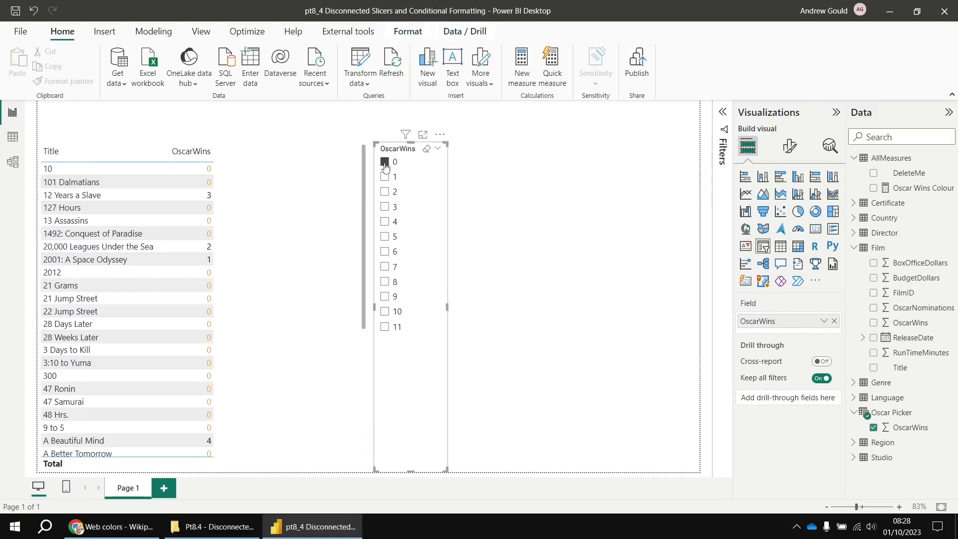
pyautogui.click(384, 176)
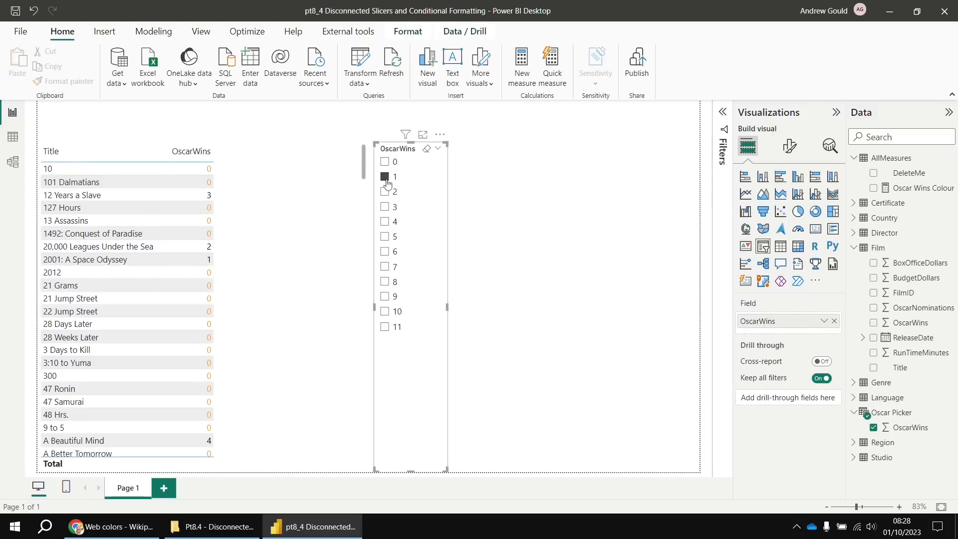
pyautogui.click(384, 192)
pyautogui.click(384, 207)
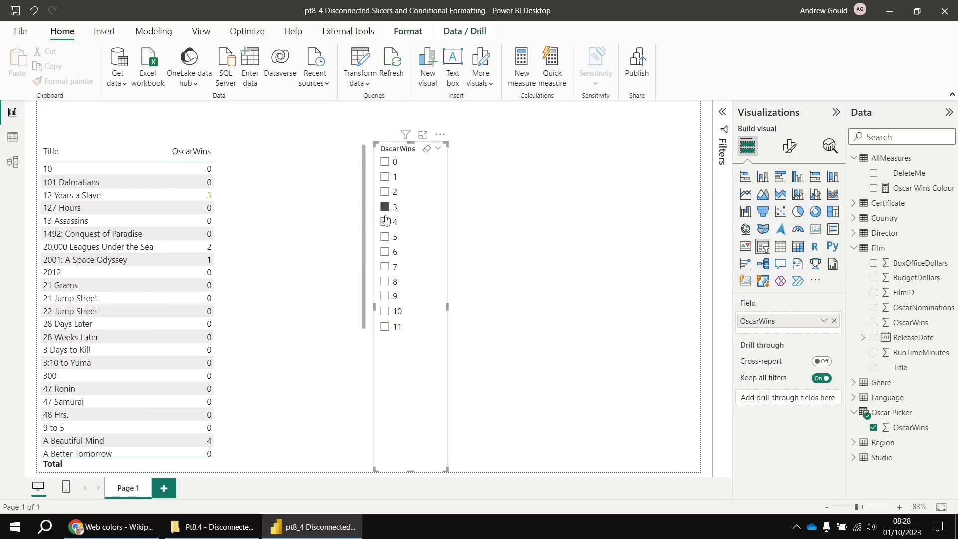
pyautogui.click(384, 221)
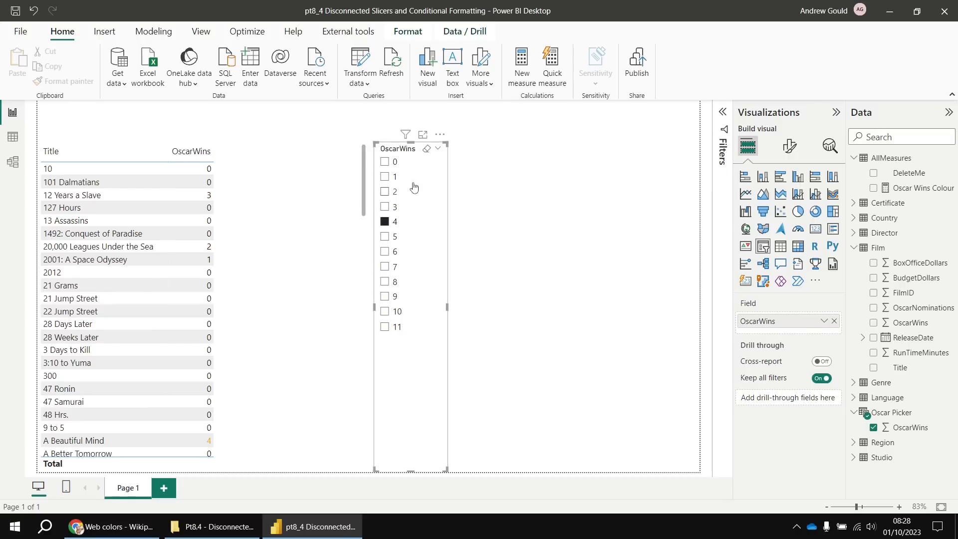
pyautogui.click(425, 152)
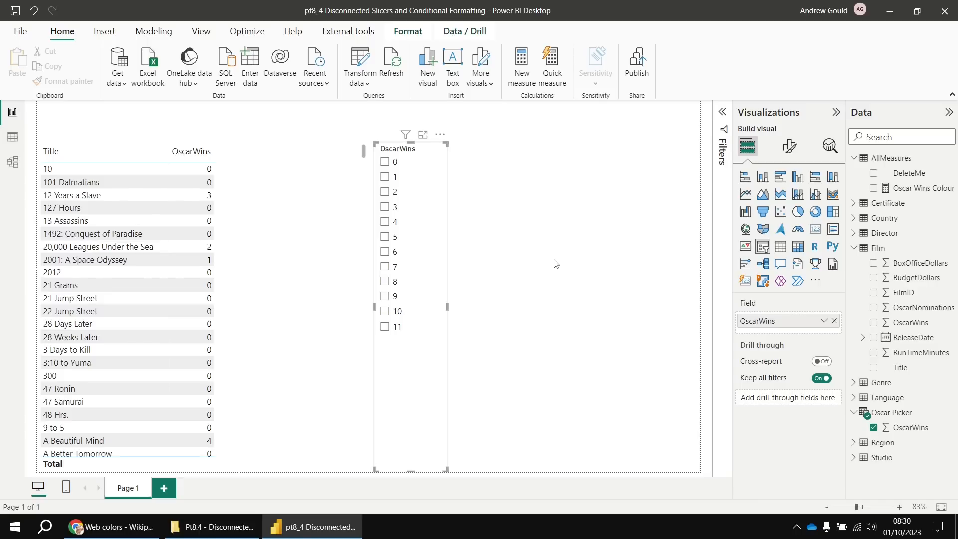
# - Select 1, 2 and 3 together in the OscarWins slicer
pyautogui.click(385, 177)
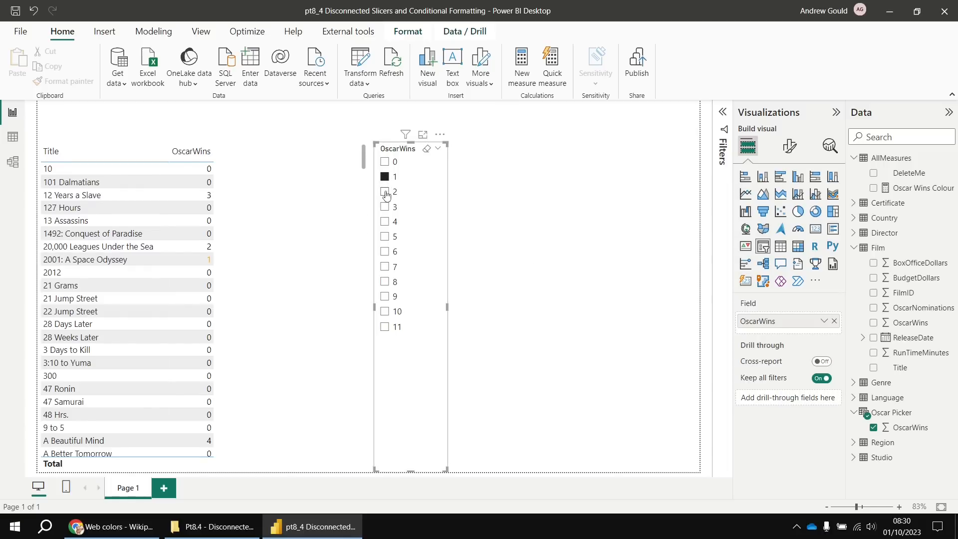
pyautogui.click(384, 192)
pyautogui.click(385, 207)
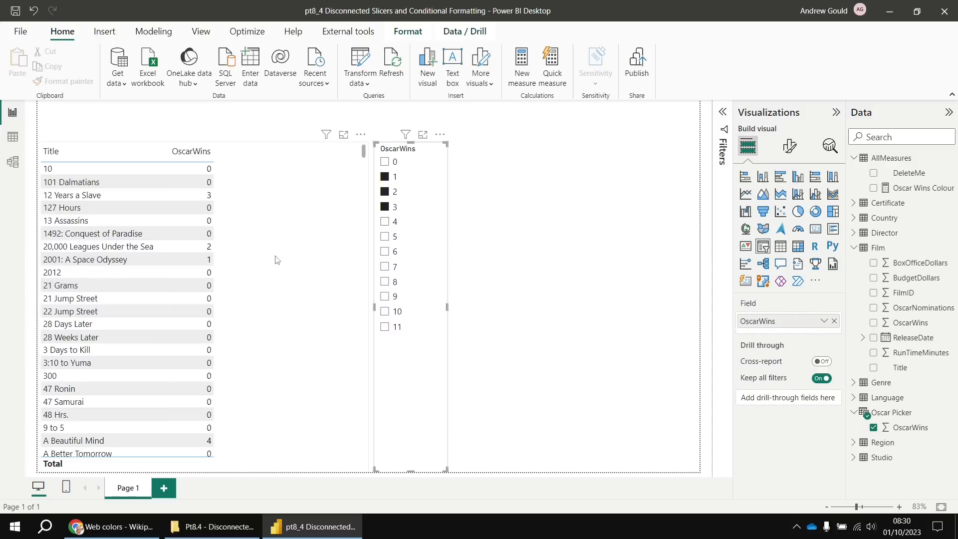
# - In the Oscar Wins Colour measure, change the Oscar Picker SELECTEDVALUE function to VALUES and remove its -1 alternate result
pyautogui.click(916, 192)
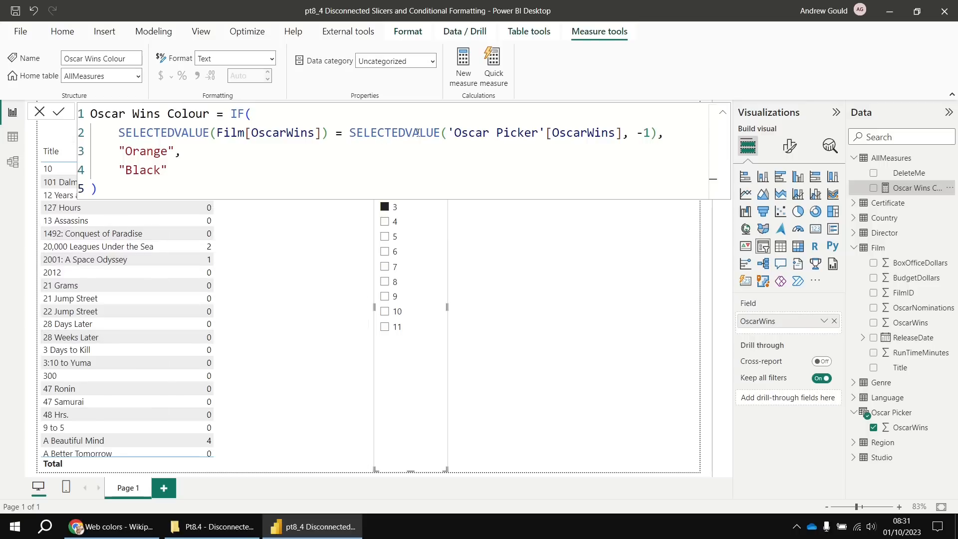
pyautogui.moveTo(350, 133); pyautogui.dragTo(400, 130)
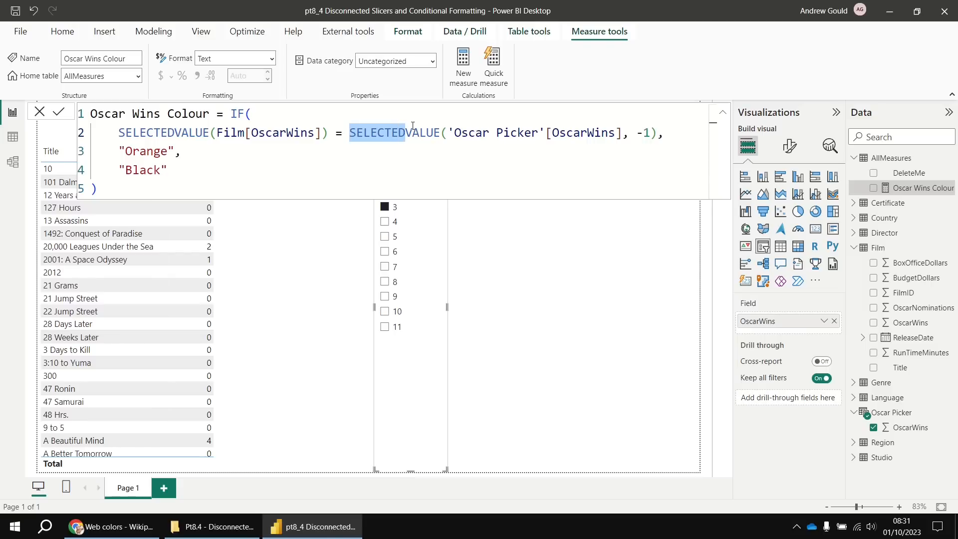
pyautogui.press('BackSpace')
pyautogui.doubleClick(387, 134)
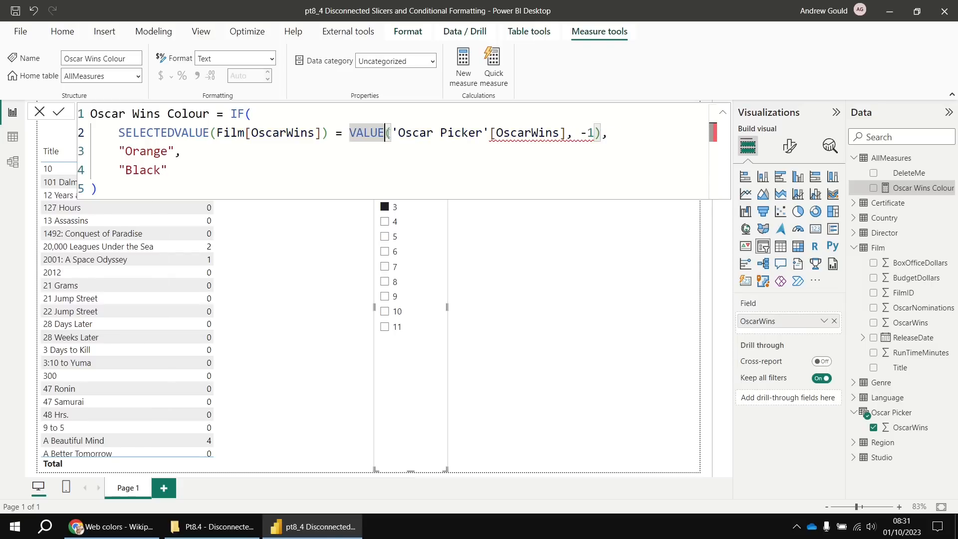
pyautogui.press('Right')
pyautogui.write('S')
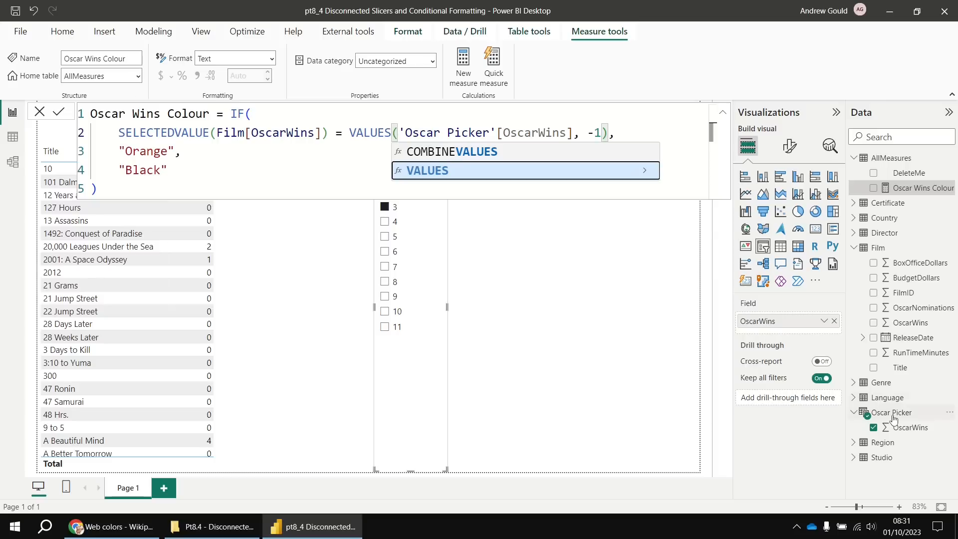
pyautogui.click(602, 132)
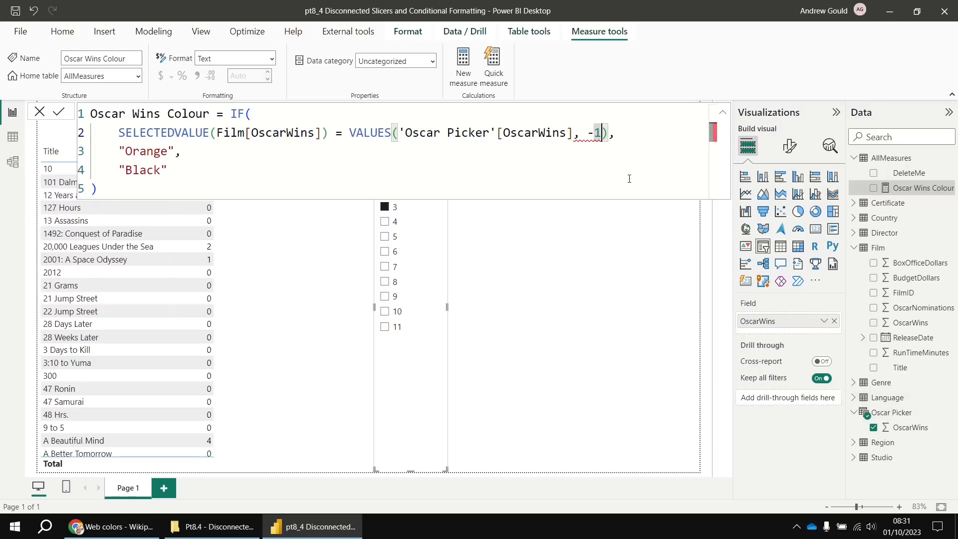
pyautogui.press('BackSpace')
pyautogui.press('BackSpace')
pyautogui.press('BackSpace')
pyautogui.press('BackSpace')
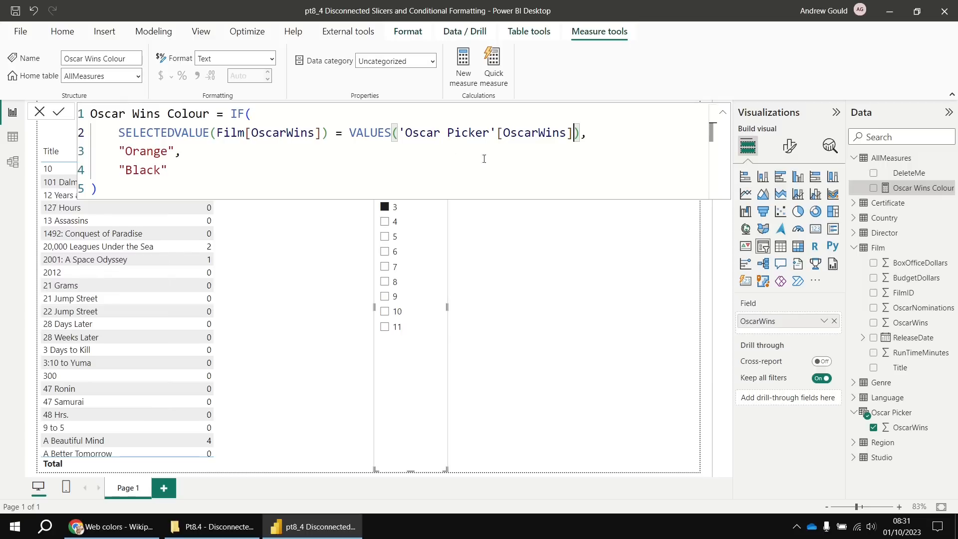
# - Replace the equals operator before VALUES with IN in the Oscar Wins Colour logical test
pyautogui.doubleClick(373, 132)
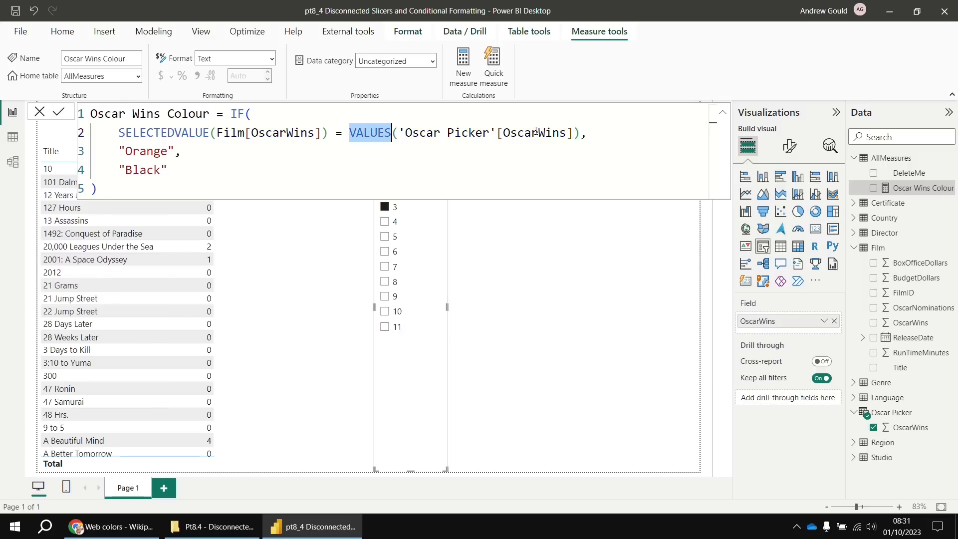
pyautogui.click(341, 135)
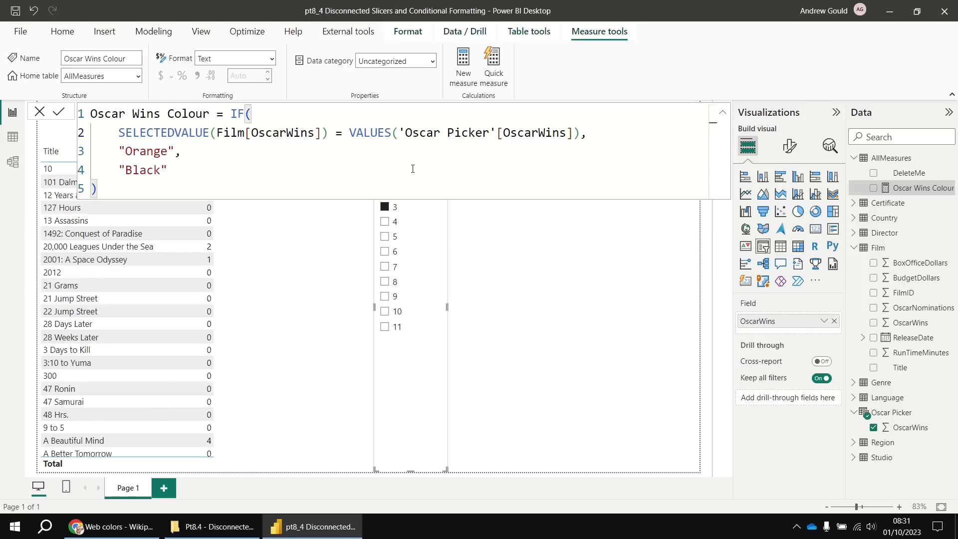
pyautogui.press('BackSpace')
pyautogui.write('IN')
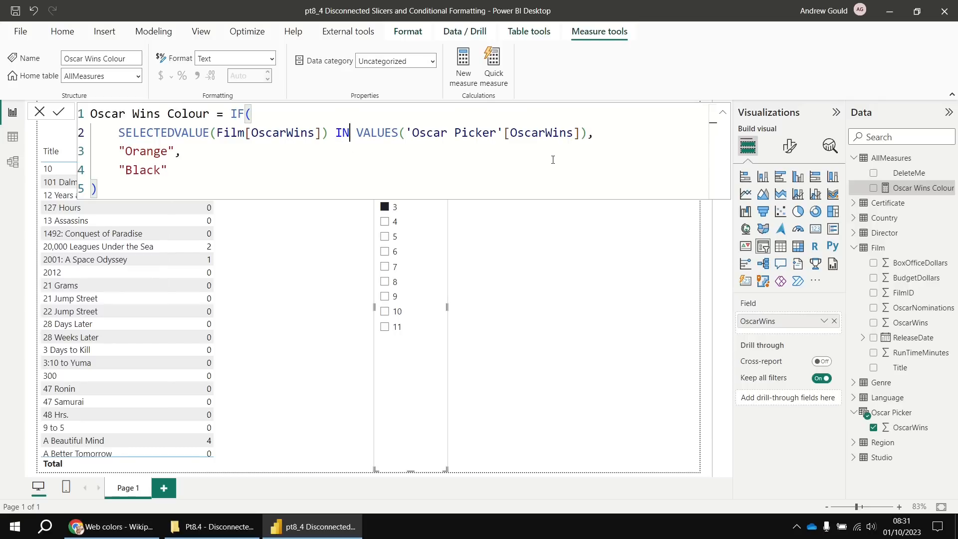
# - Commit the edited Oscar Wins Colour measure and leave the formula
pyautogui.press('Return')
pyautogui.click(584, 288)
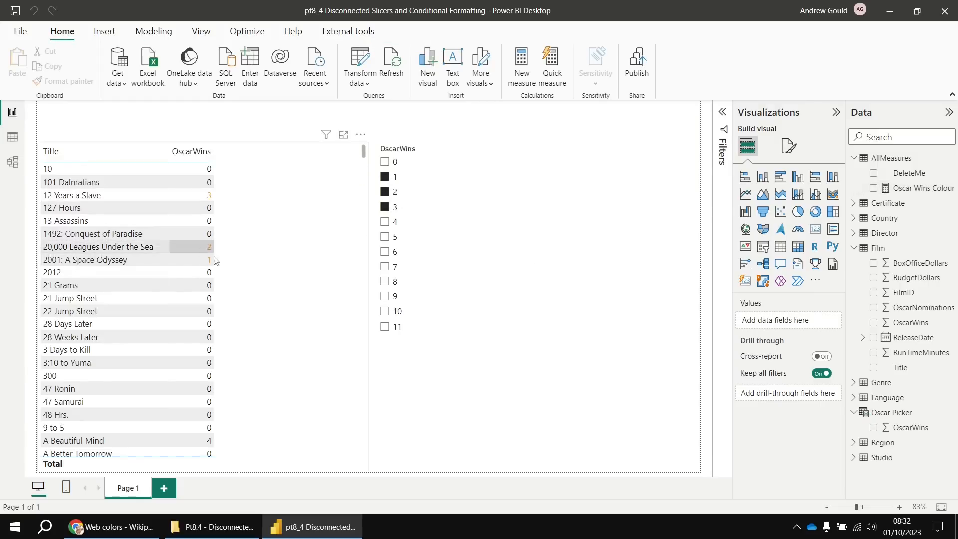
# - Test the font colours by adding 0 to the OscarWins slicer selection, deselecting the other values, and clearing the slicer
pyautogui.click(384, 162)
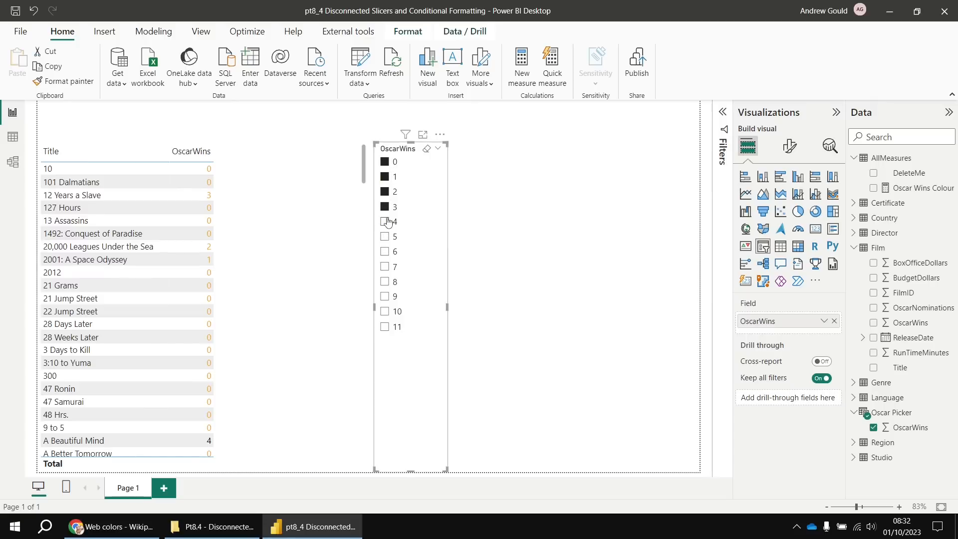
pyautogui.click(384, 221)
pyautogui.click(385, 221)
pyautogui.click(385, 206)
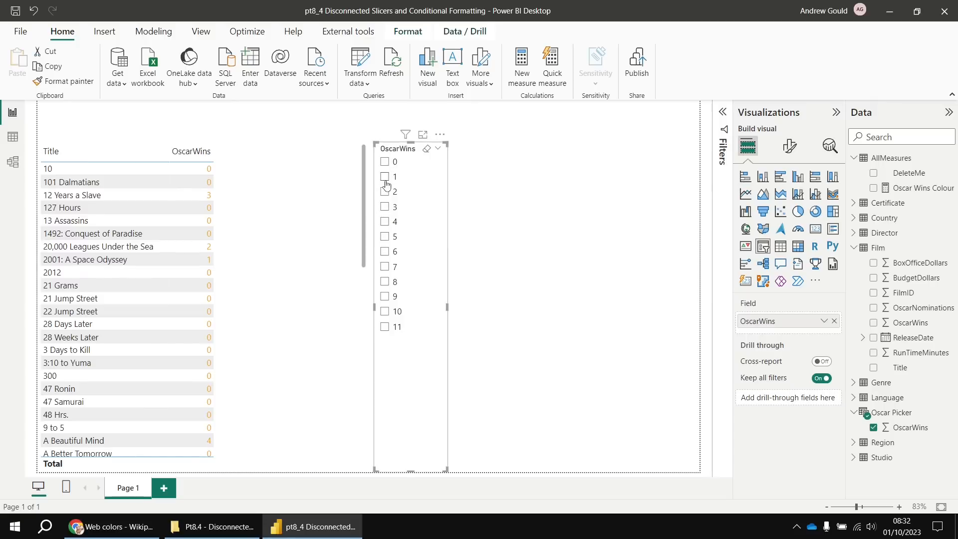
pyautogui.click(384, 192)
pyautogui.click(384, 177)
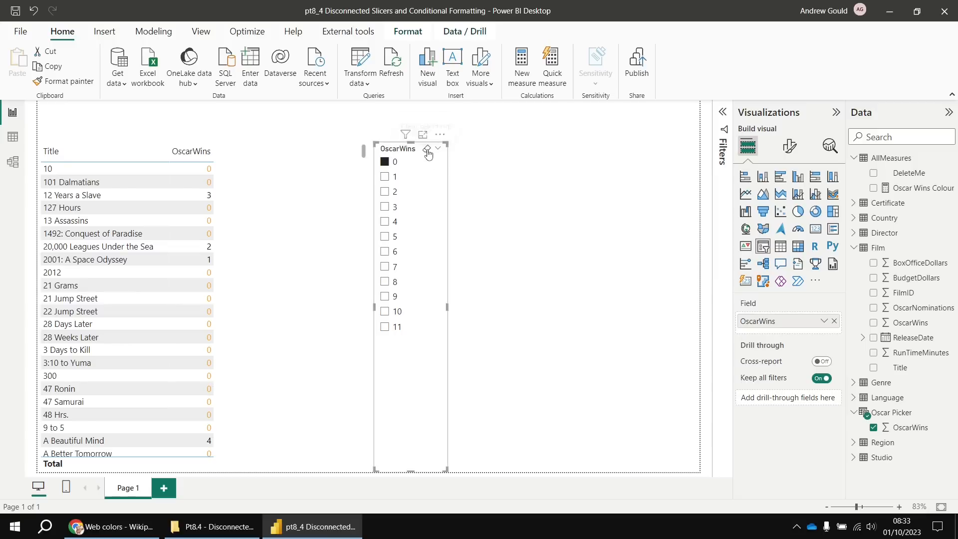
pyautogui.click(427, 149)
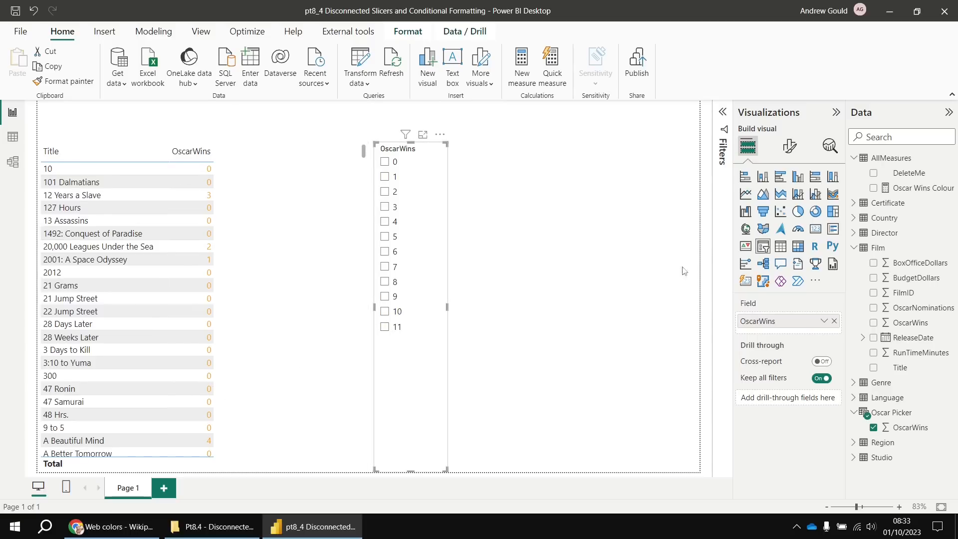
# - Open the Oscar Wins Colour measure and insert an outer IF function before the existing IF, moving the existing one to a new line
pyautogui.click(918, 188)
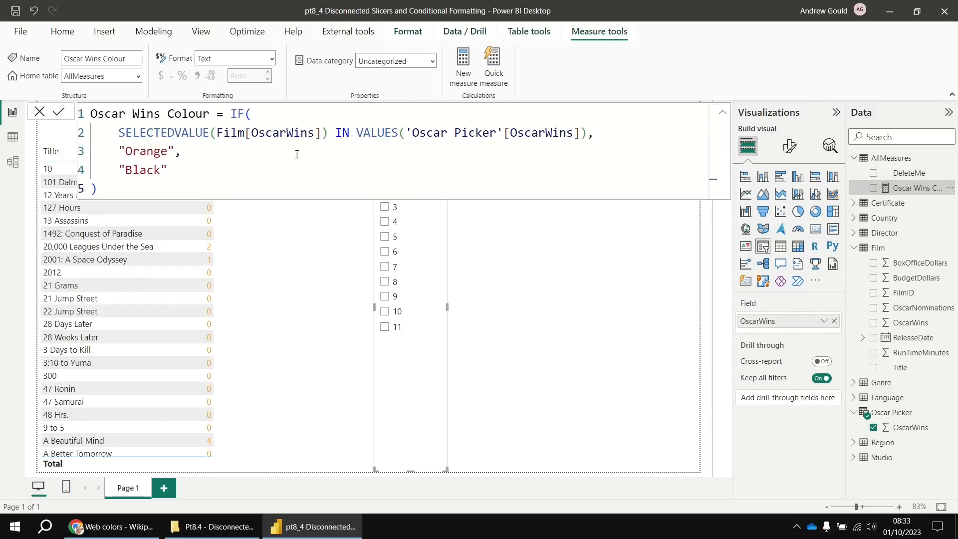
pyautogui.click(232, 113)
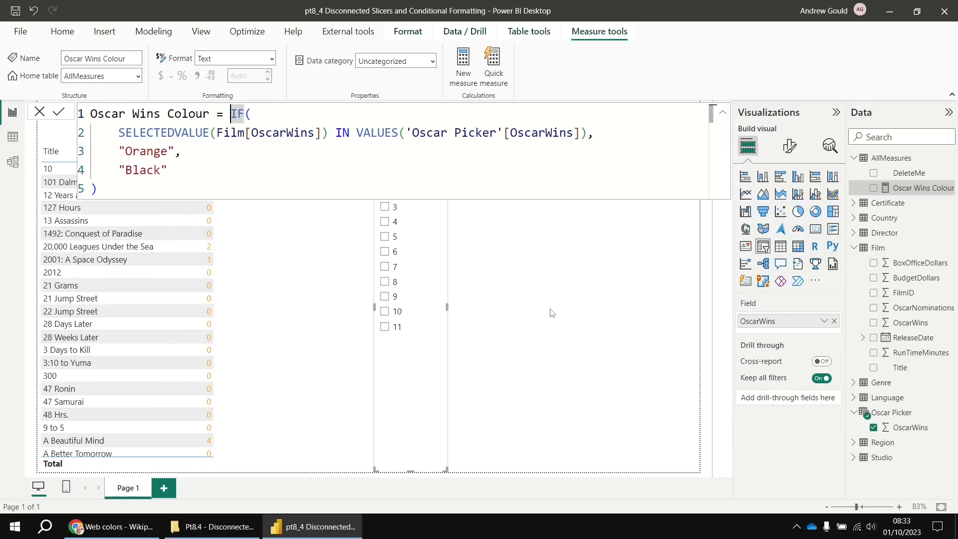
pyautogui.write('IF(')
pyautogui.hotkey('shift', 'Return')
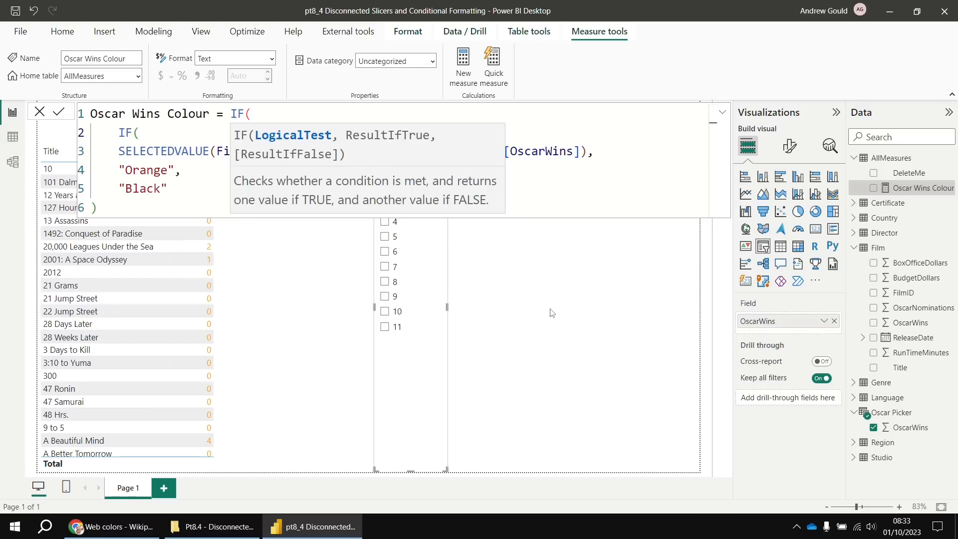
# - Enter ISFILTERED('Oscar Picker'[OscarWins]) as the outer IF's logical test, on its own line above the nested IF
pyautogui.write('is')
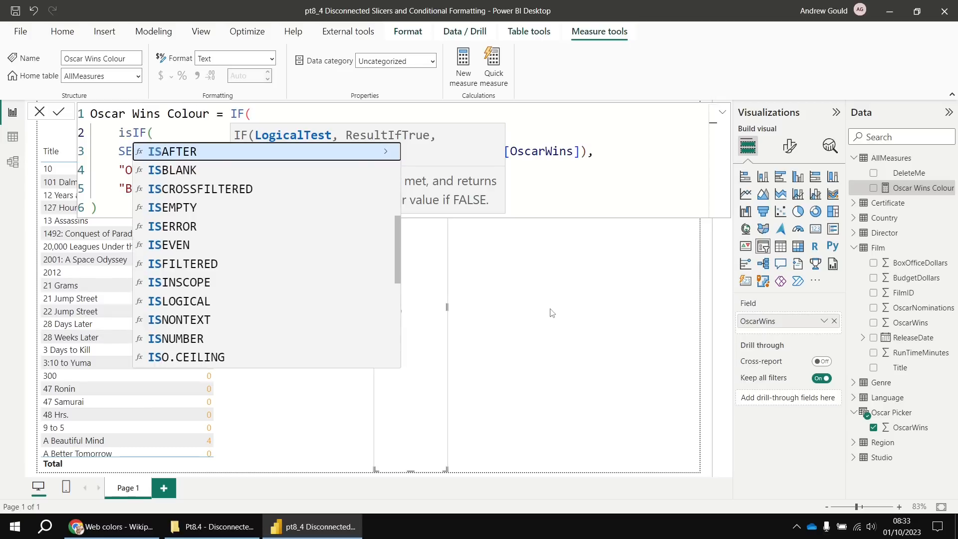
pyautogui.write('fil')
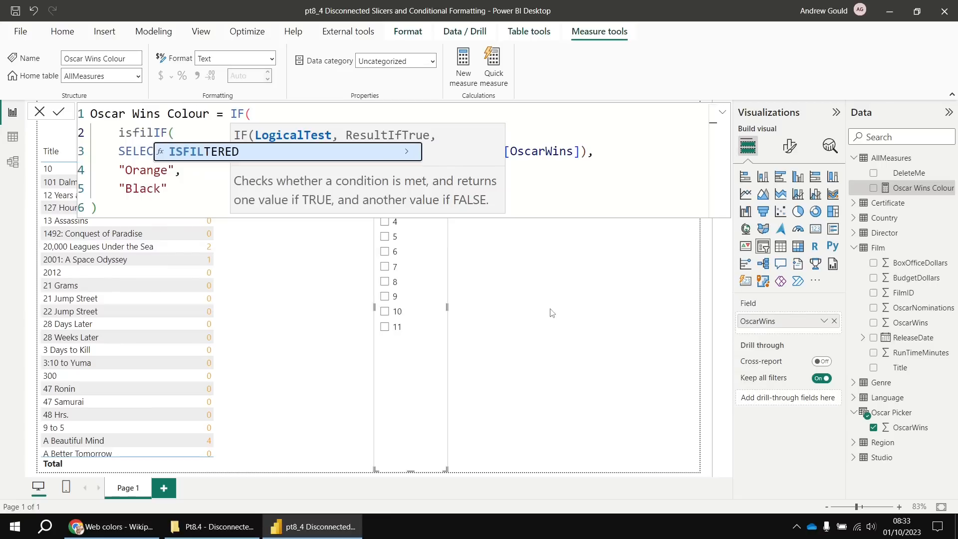
pyautogui.press('Tab')
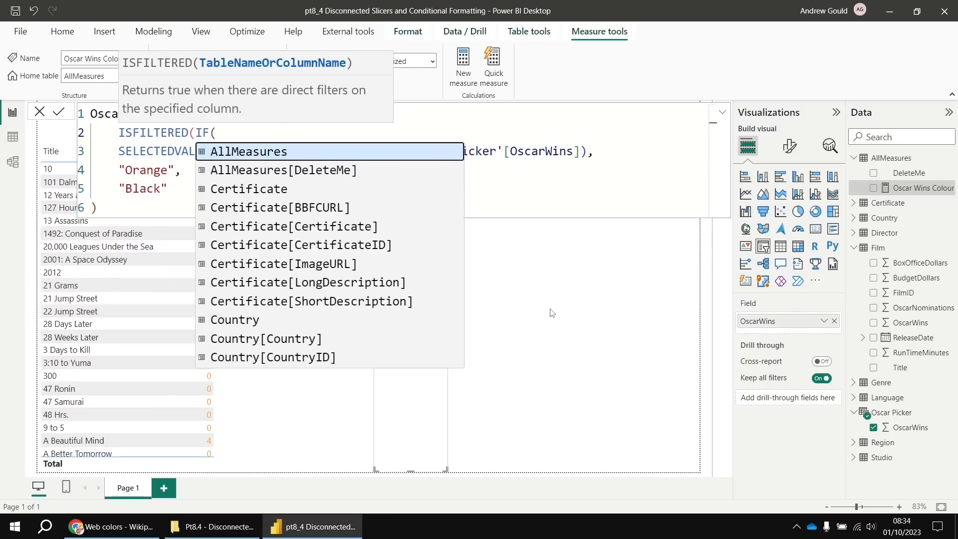
pyautogui.write('osc')
pyautogui.press('Down')
pyautogui.press('Tab')
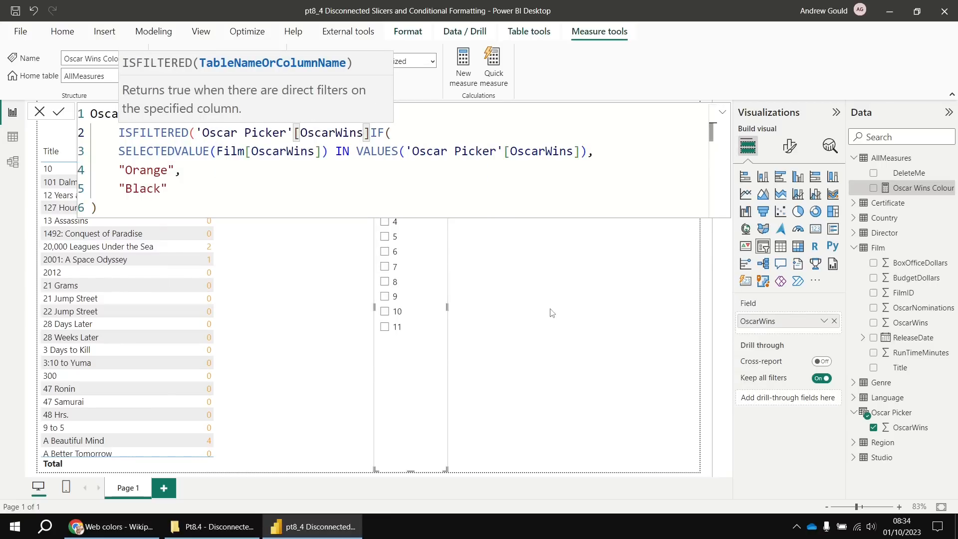
pyautogui.press('Return')
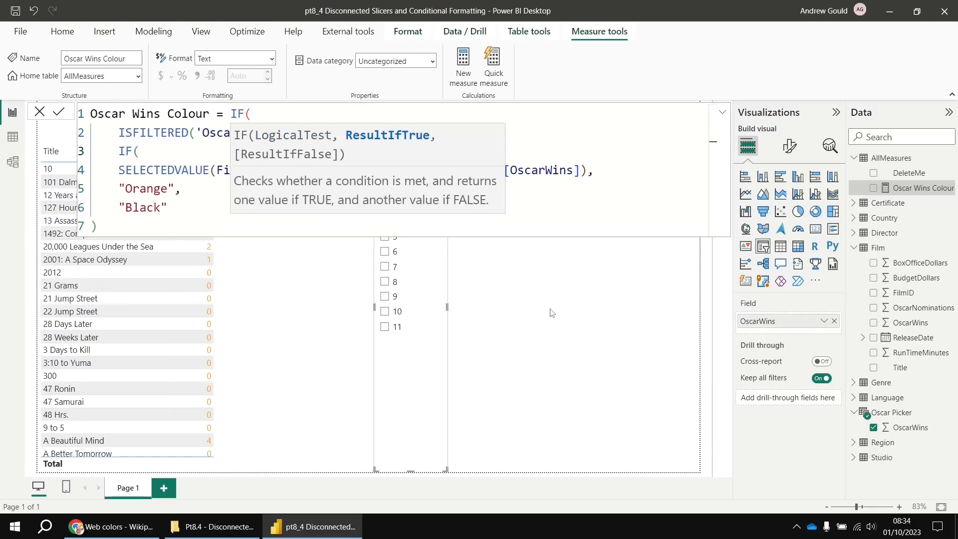
# - Indent the nested IF's arguments and closing bracket, and add a comma and a new line after it
pyautogui.moveTo(155, 171); pyautogui.dragTo(147, 223)
pyautogui.press('Tab')
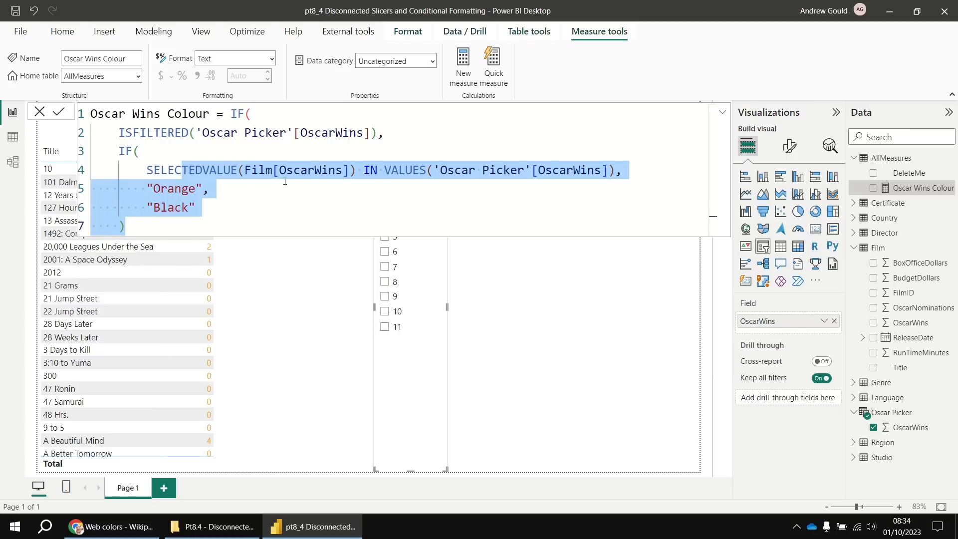
pyautogui.click(166, 229)
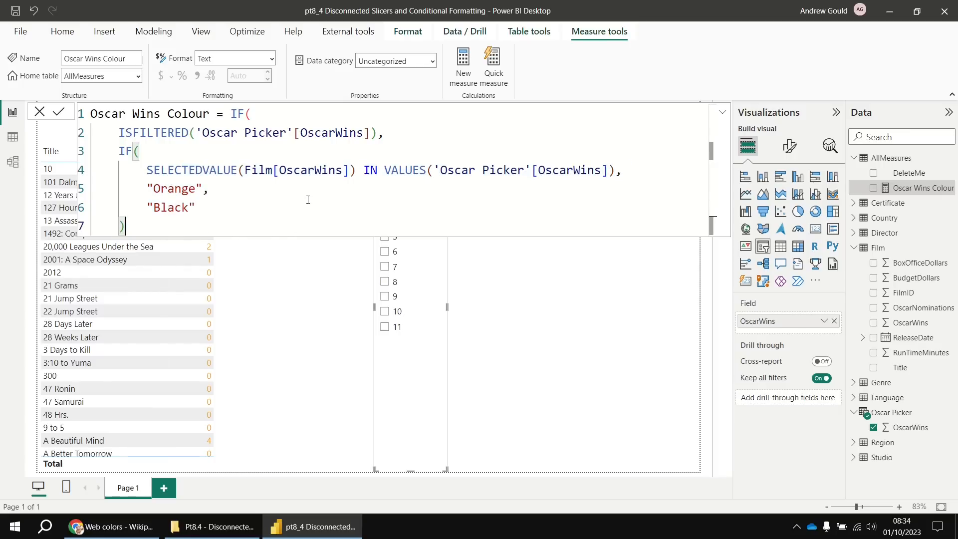
pyautogui.write(',')
pyautogui.press('Return')
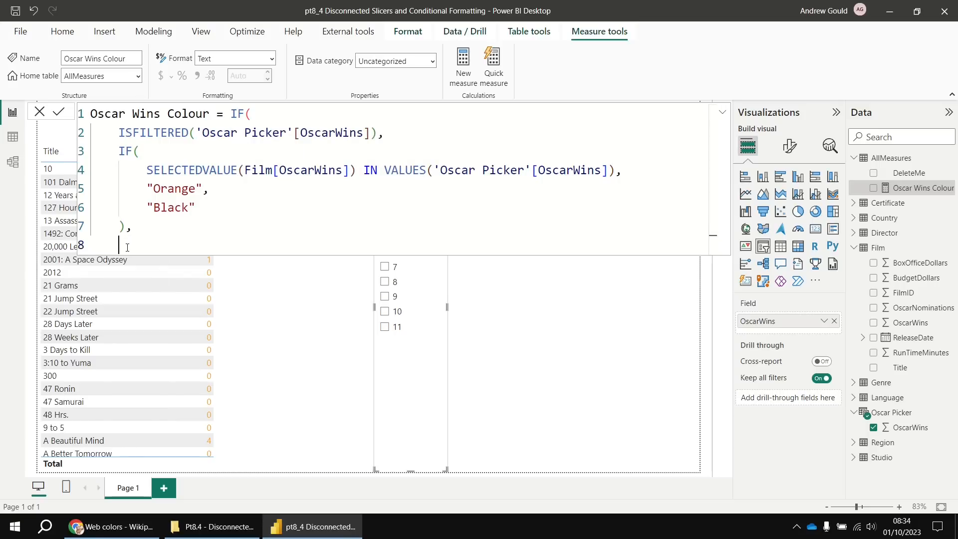
# - Add "Black" as the outer IF's false result, close the function with a bracket on a new line, and commit the measure
pyautogui.write('"Balck')
pyautogui.press('BackSpace')
pyautogui.press('BackSpace')
pyautogui.press('BackSpace')
pyautogui.write('lack"')
pyautogui.press('Return')
pyautogui.write(')')
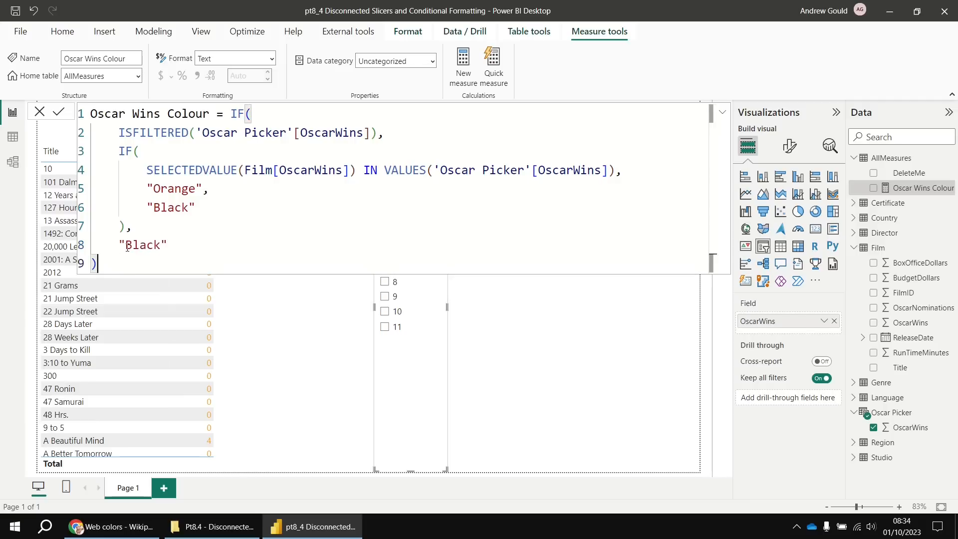
pyautogui.scroll(2, 360, 224)
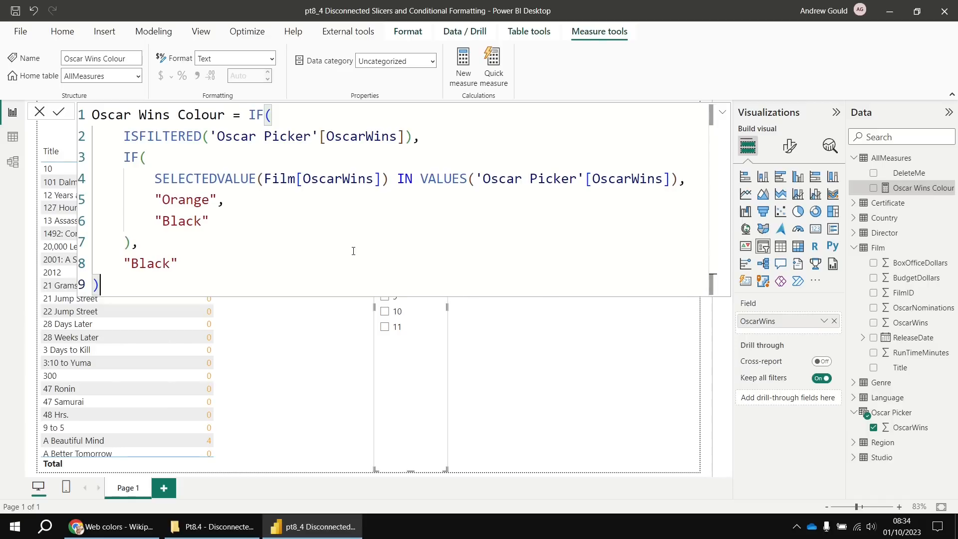
pyautogui.press('Return')
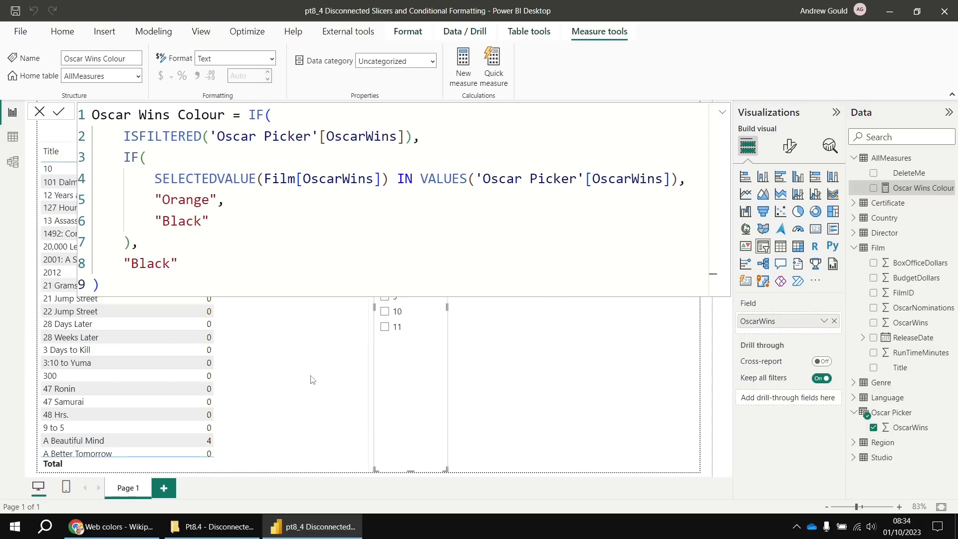
pyautogui.click(583, 399)
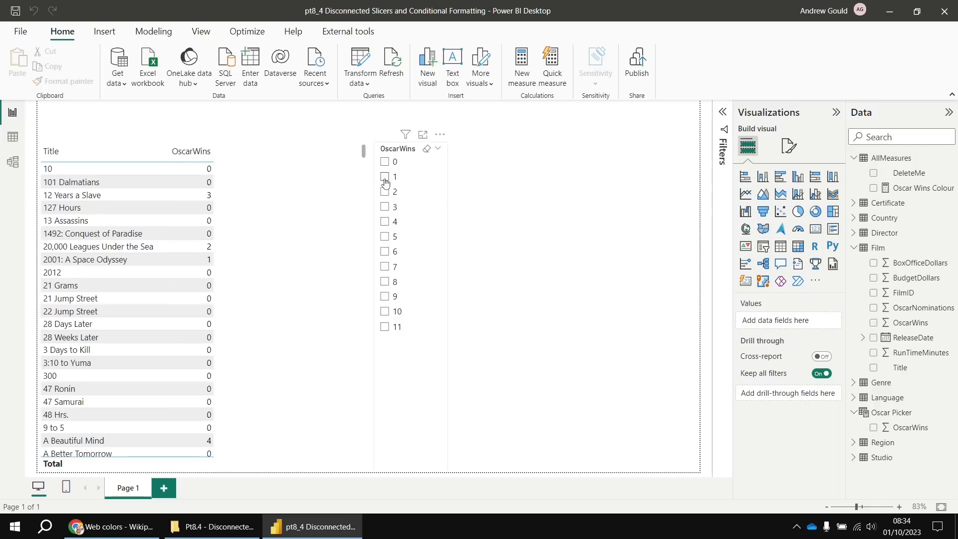
# - Test the font colours by selecting 0, 1 and 2 in the OscarWins slicer, and clear the selection
pyautogui.click(384, 162)
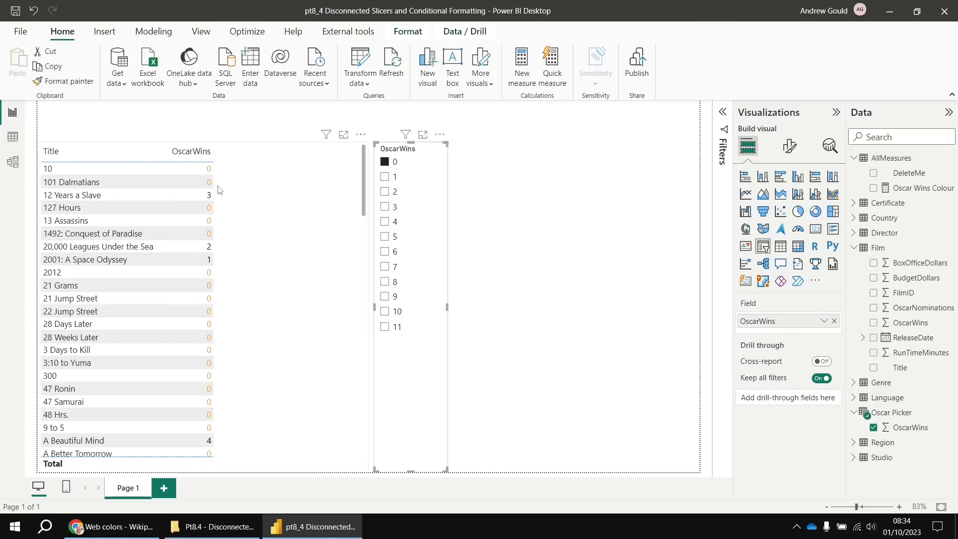
pyautogui.click(384, 177)
pyautogui.click(385, 192)
pyautogui.click(426, 149)
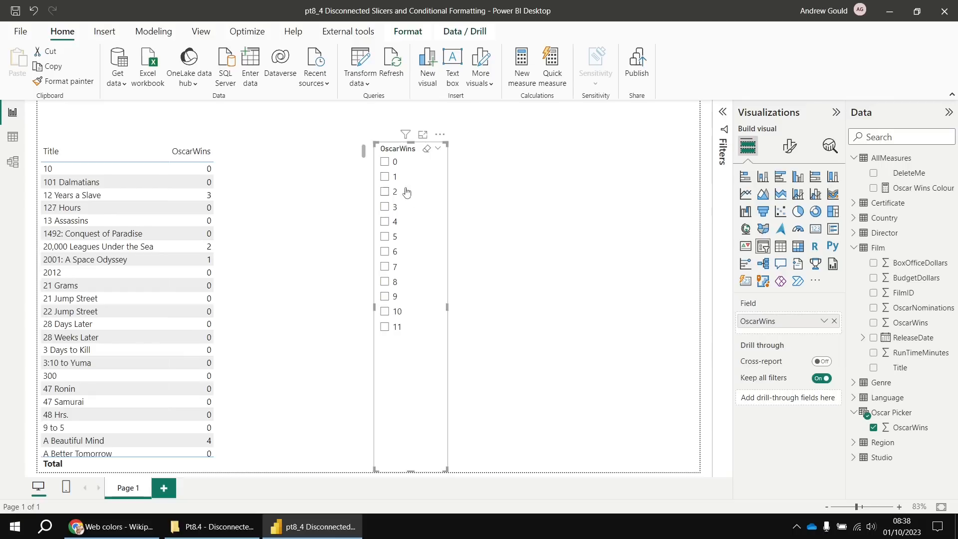
# - Change the OscarWins slicer's style to Between and resize it into a wide, short strip beside the film table
pyautogui.click(788, 146)
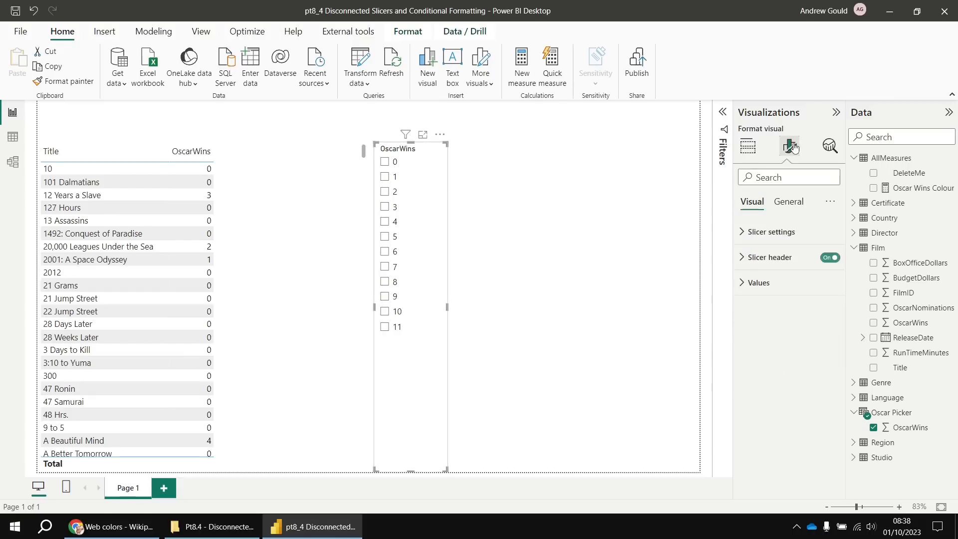
pyautogui.click(771, 232)
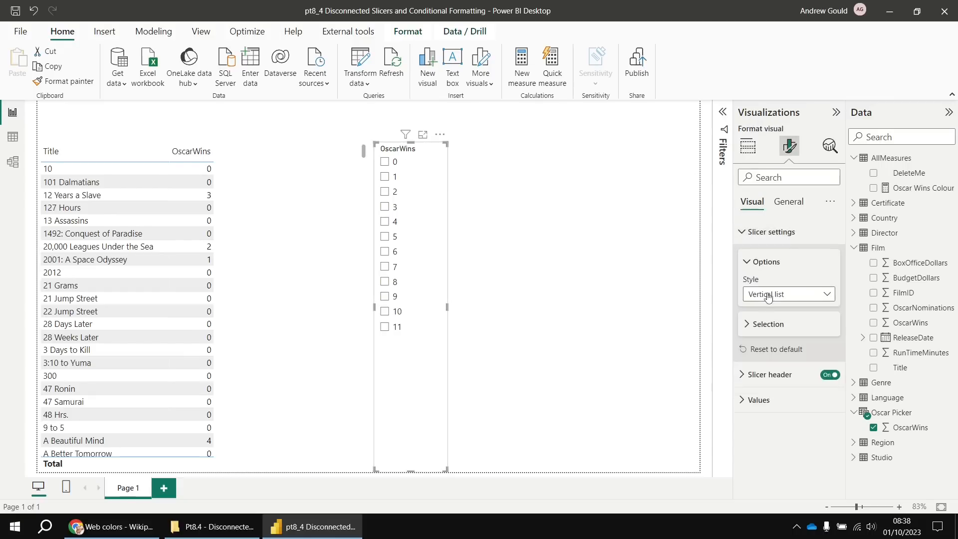
pyautogui.click(826, 295)
pyautogui.click(777, 355)
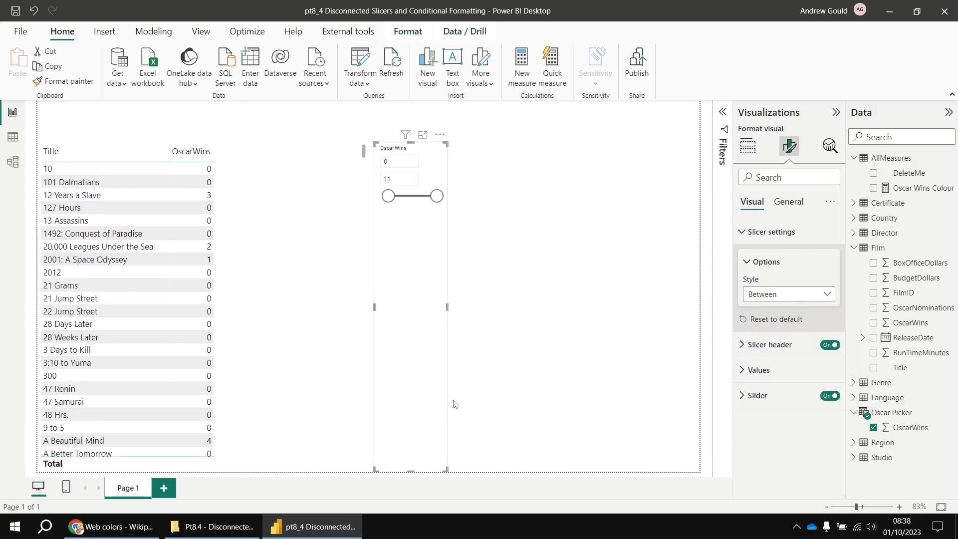
pyautogui.moveTo(446, 472); pyautogui.dragTo(696, 207)
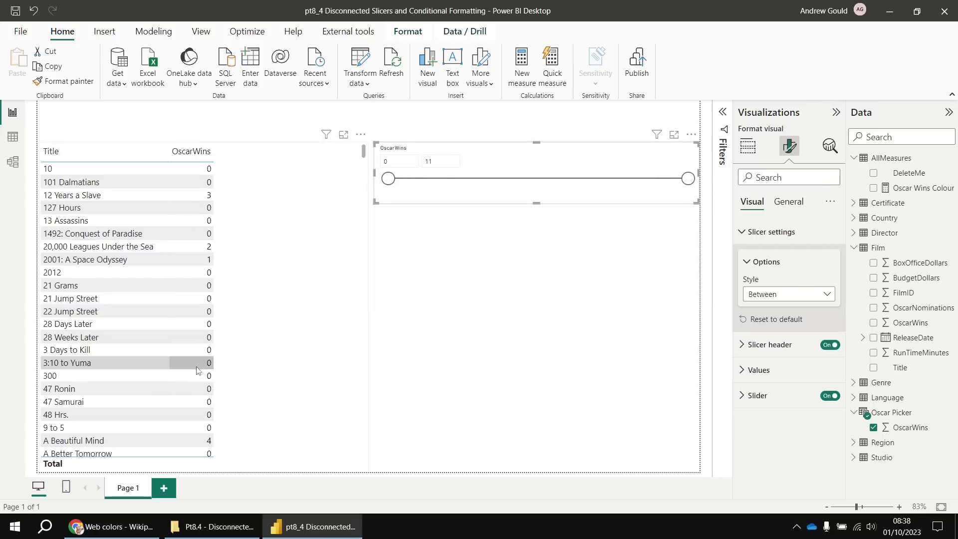
# - Check the film table's font colours with the OscarWins slicer range set from 3 to 6, and restore the full 0 to 11 range
pyautogui.moveTo(389, 178); pyautogui.dragTo(471, 179)
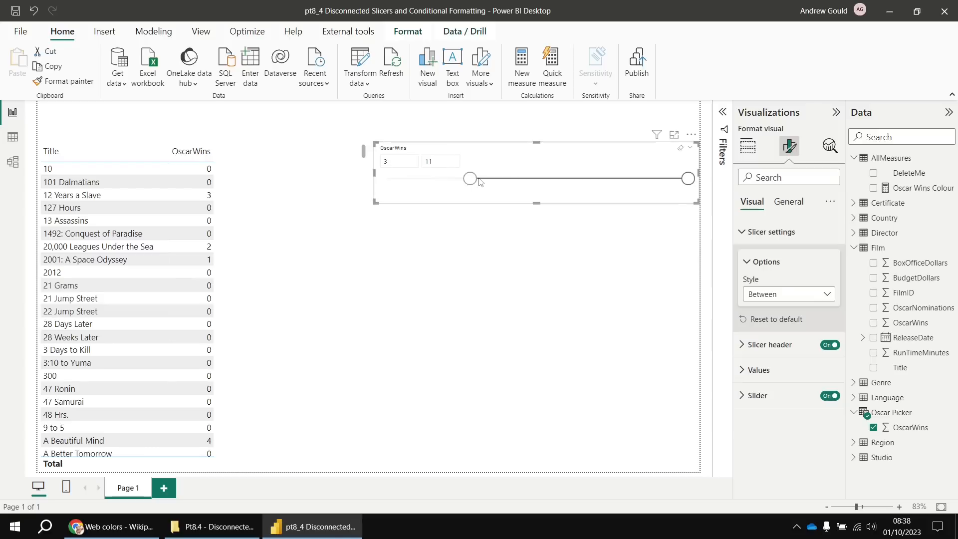
pyautogui.moveTo(680, 185); pyautogui.dragTo(544, 185)
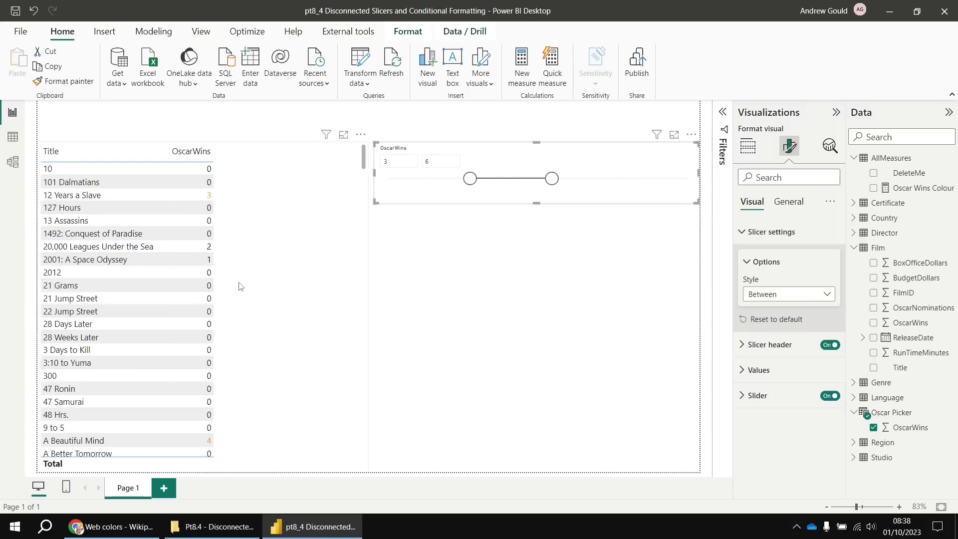
pyautogui.scroll(-5, 247, 293)
pyautogui.scroll(-5, 248, 293)
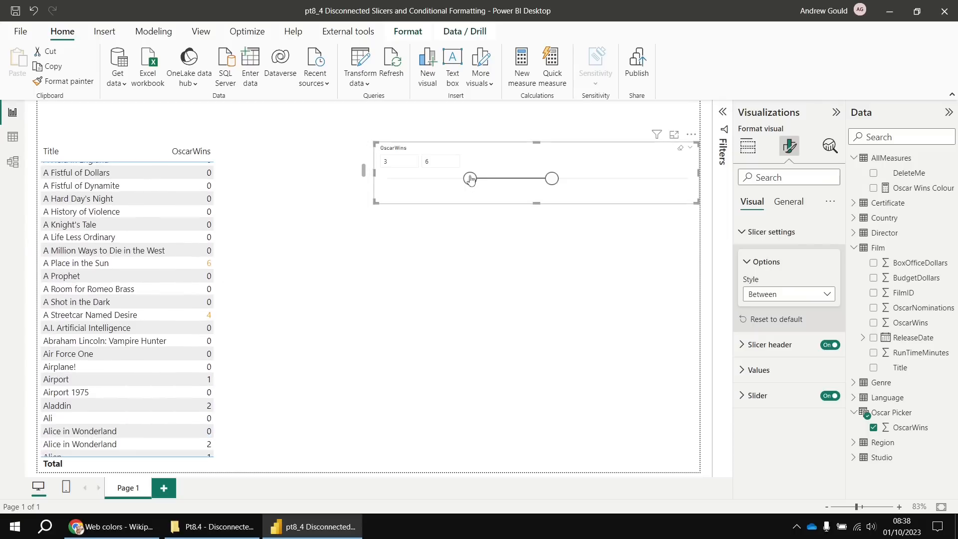
pyautogui.moveTo(470, 180); pyautogui.dragTo(388, 179)
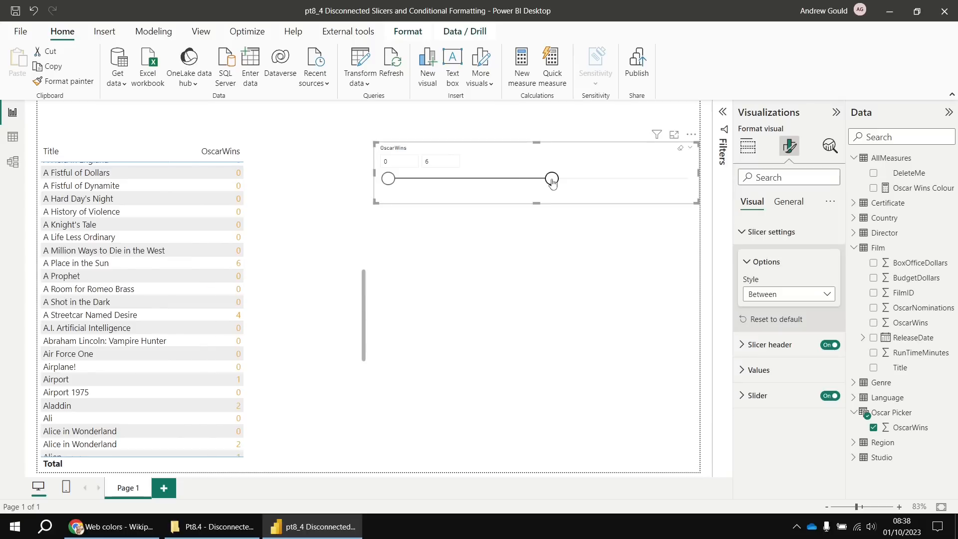
pyautogui.moveTo(552, 180); pyautogui.dragTo(700, 184)
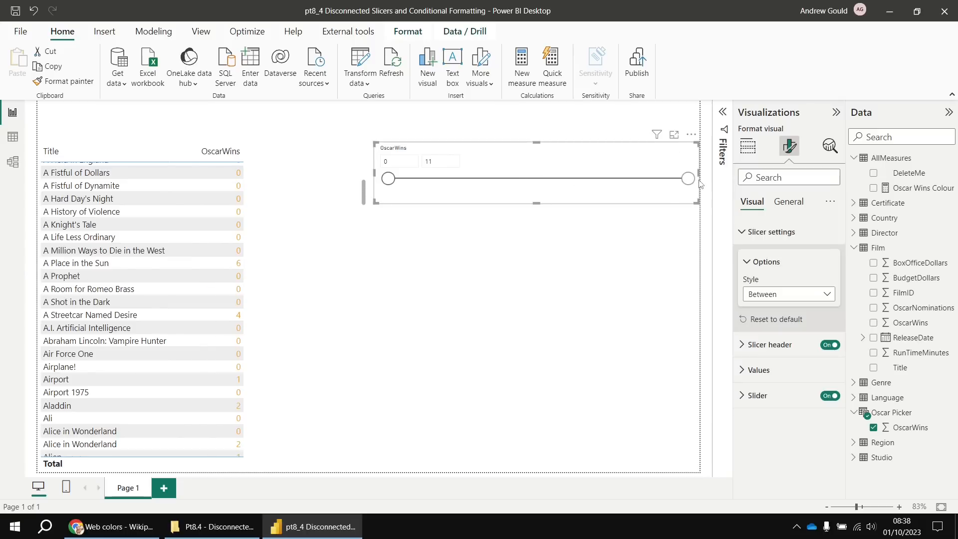
pyautogui.click(496, 281)
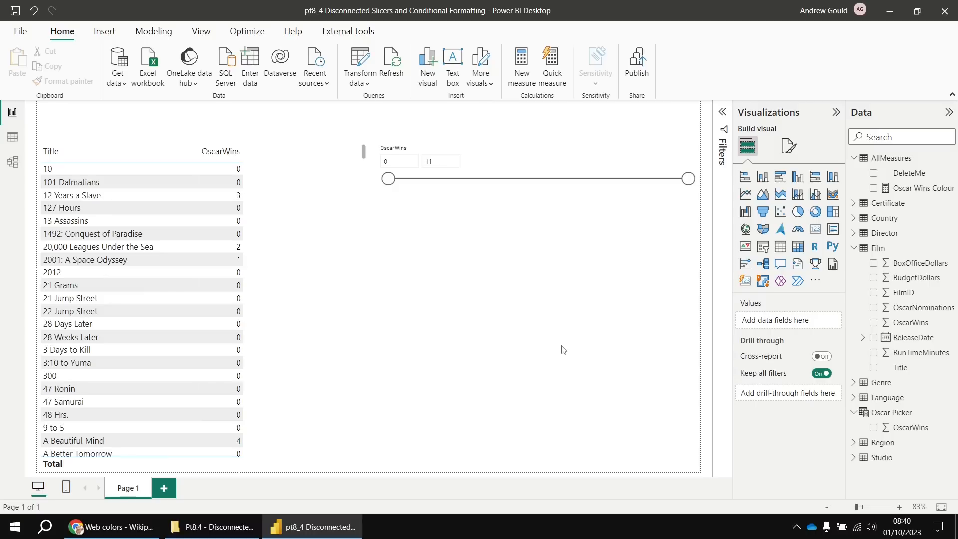
# - Add the Genre field from the Genre table as a column in the film table
pyautogui.click(302, 328)
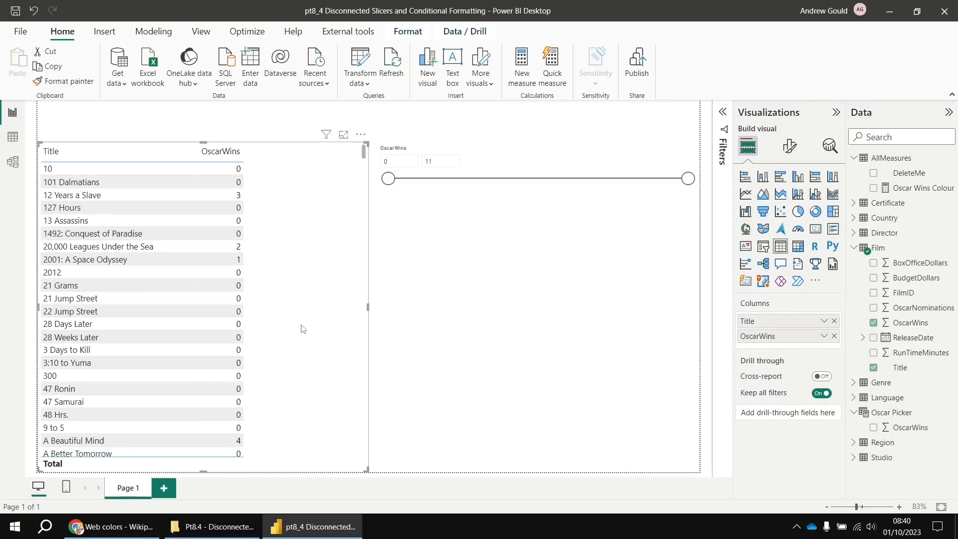
pyautogui.click(853, 383)
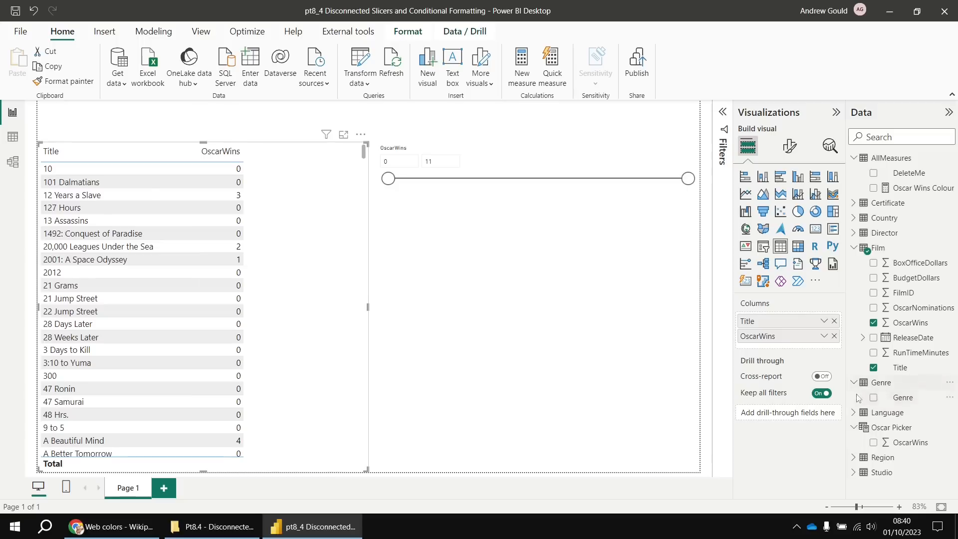
pyautogui.click(873, 399)
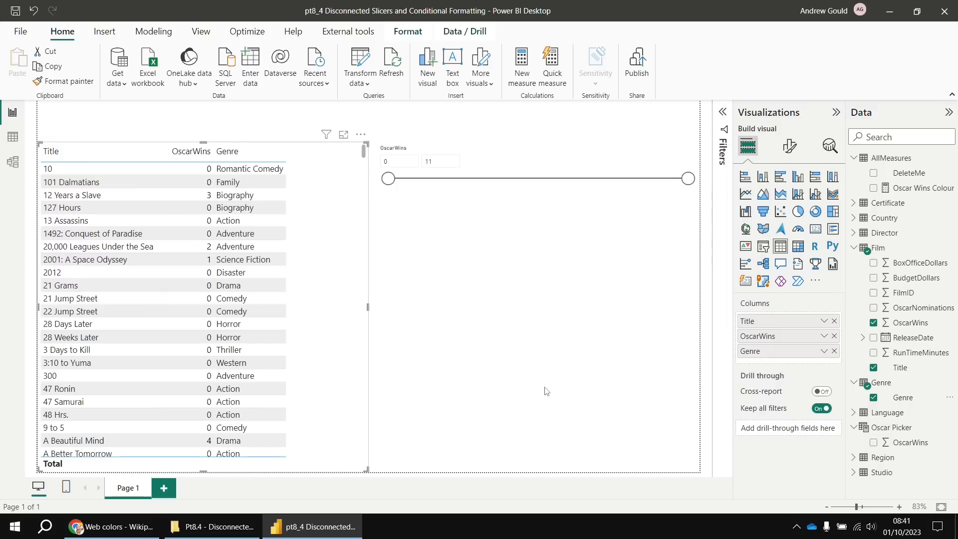
# - Create a calculated table with the formula Genre Picker = VALUES(Genre[Genre])
pyautogui.click(153, 35)
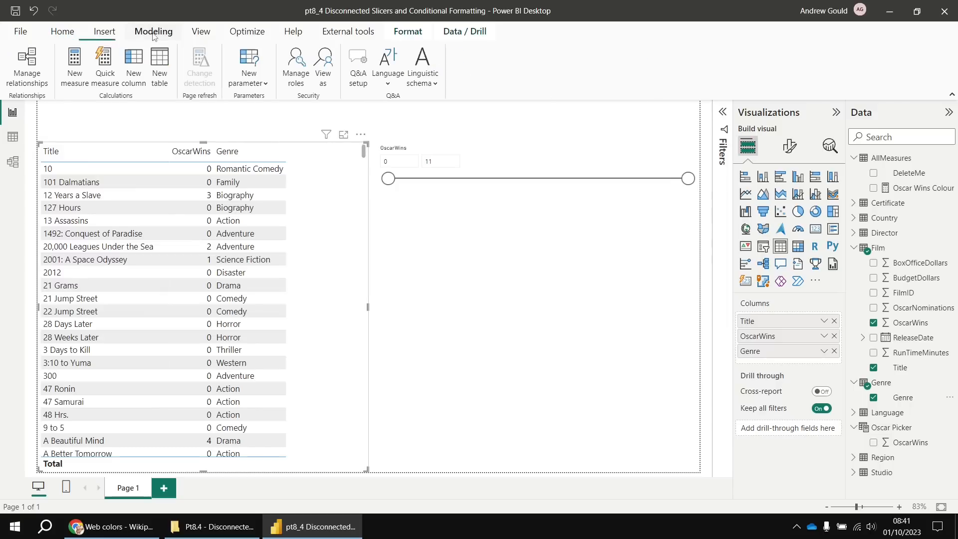
pyautogui.click(159, 67)
pyautogui.write('GEnre')
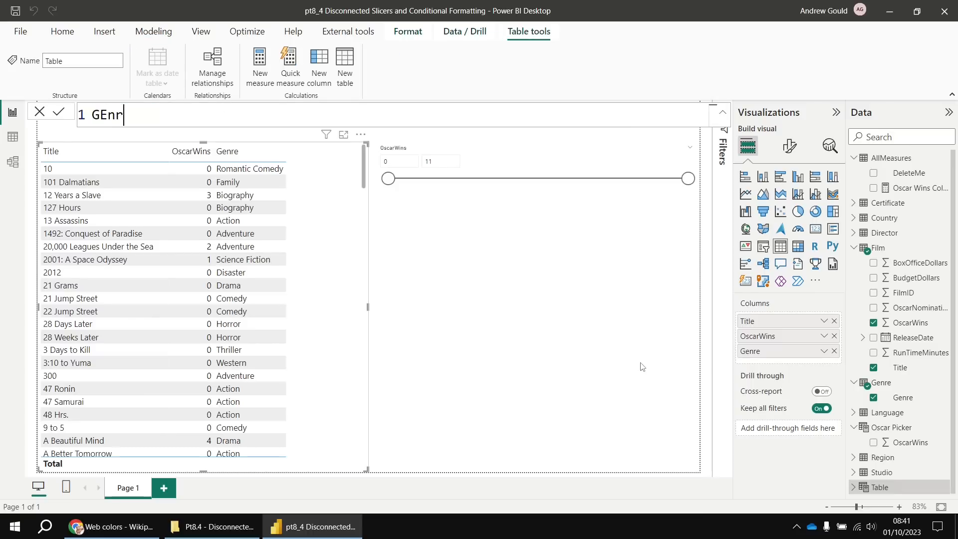
pyautogui.press('BackSpace')
pyautogui.press('BackSpace')
pyautogui.press('BackSpace')
pyautogui.press('BackSpace')
pyautogui.press('BackSpace')
pyautogui.write('enre Picker ')
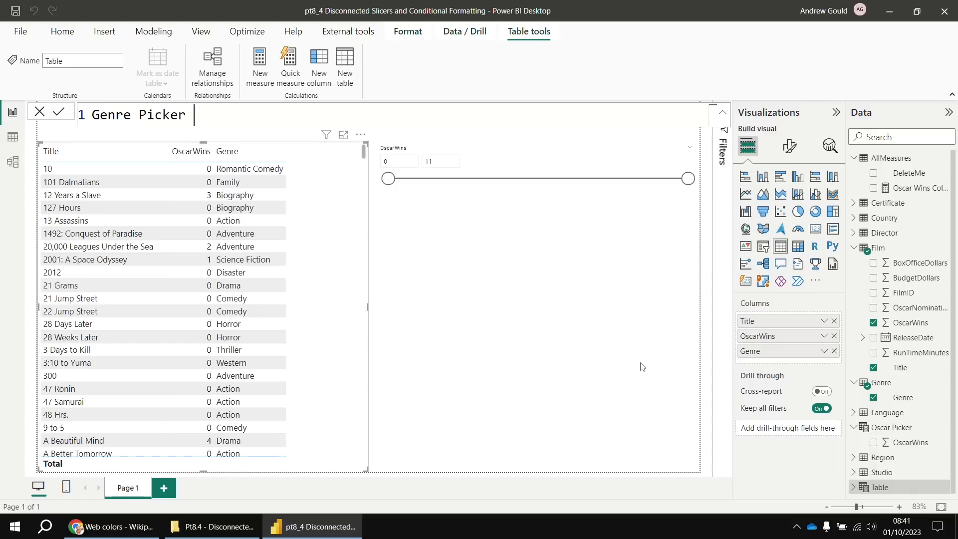
pyautogui.write('= val')
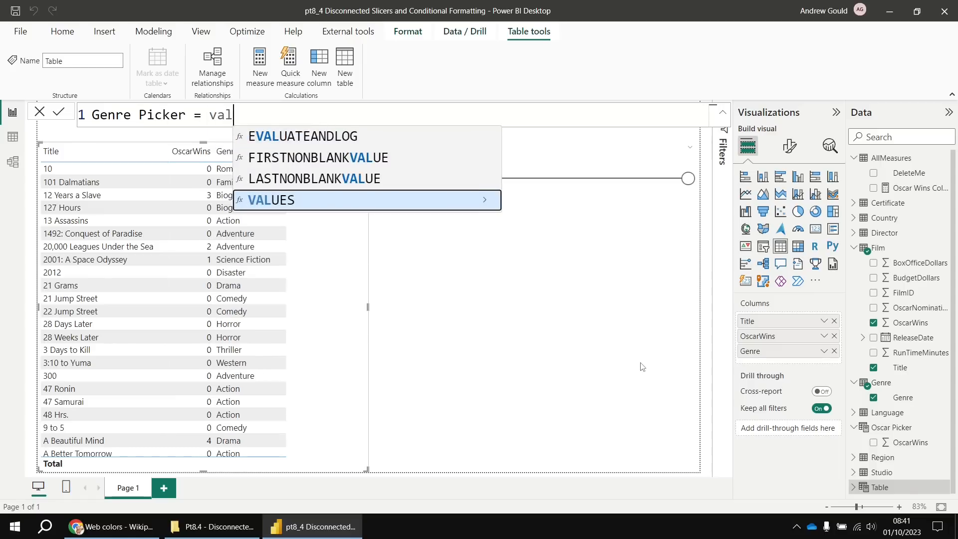
pyautogui.press('Tab')
pyautogui.write('ge')
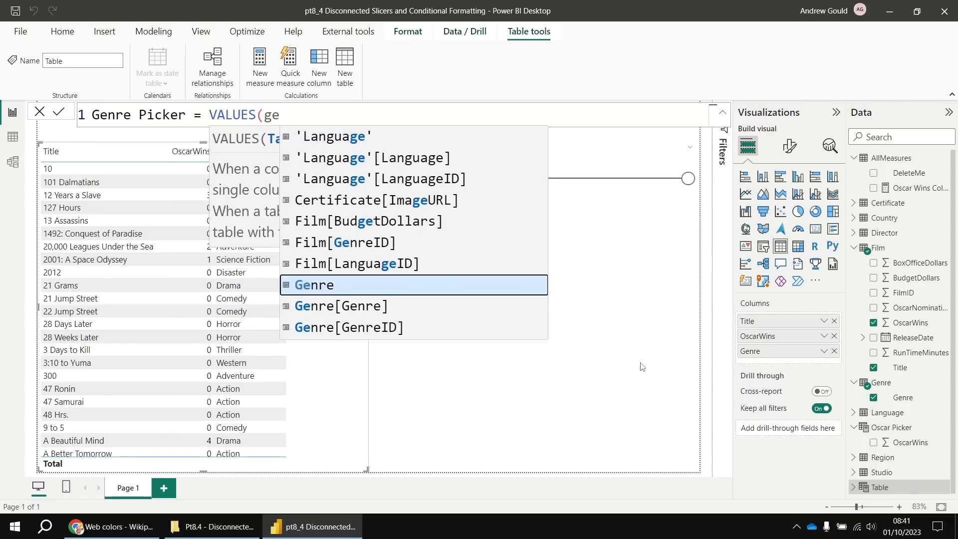
pyautogui.press('Down')
pyautogui.press('Tab')
pyautogui.write(')')
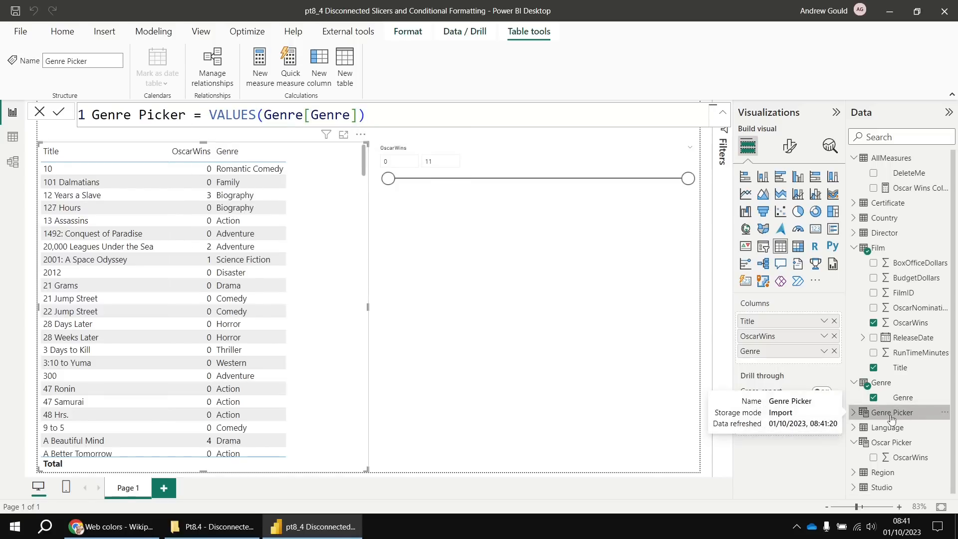
# - Inspect the Genre Picker table's rows, and place its card beside Oscar Picker in the model diagram
pyautogui.click(12, 141)
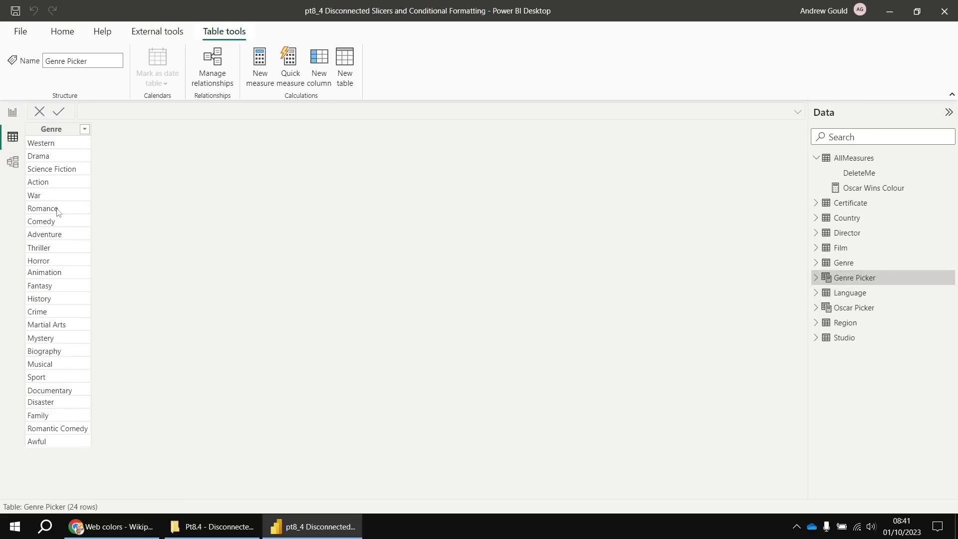
pyautogui.click(12, 161)
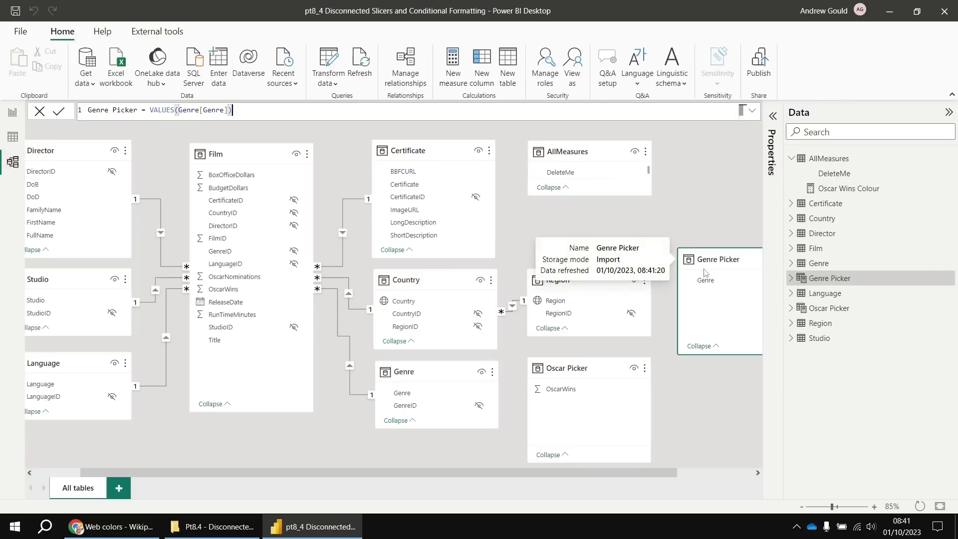
pyautogui.moveTo(709, 262); pyautogui.dragTo(692, 369)
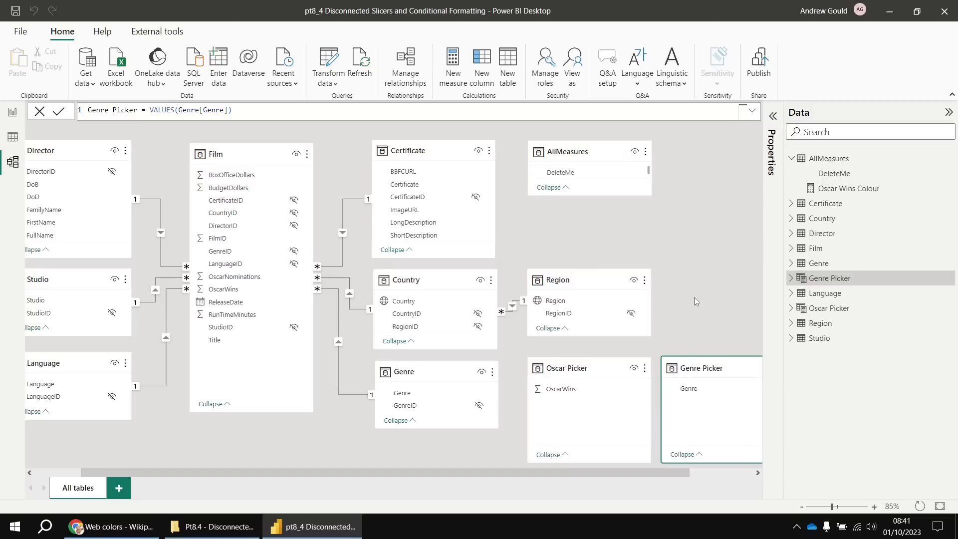
pyautogui.scroll(-2, 693, 297)
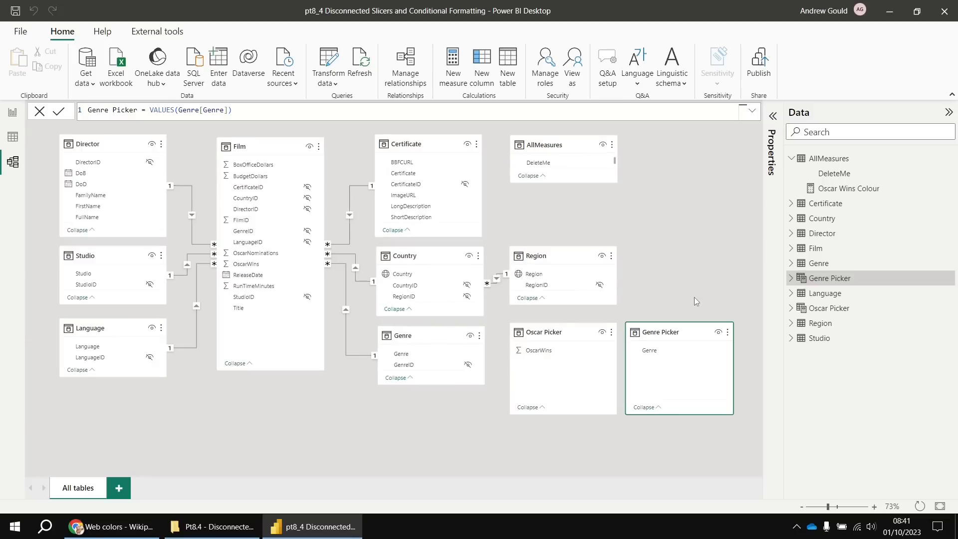
# - Add a slicer on the Genre field from Genre Picker to the report page below the OscarWins slicer, and narrow it
pyautogui.click(12, 112)
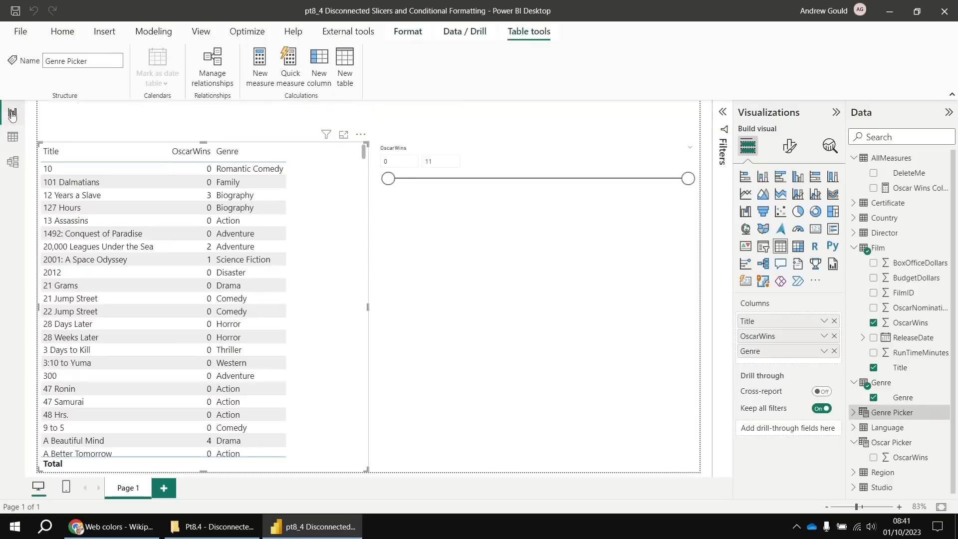
pyautogui.click(508, 316)
pyautogui.click(763, 246)
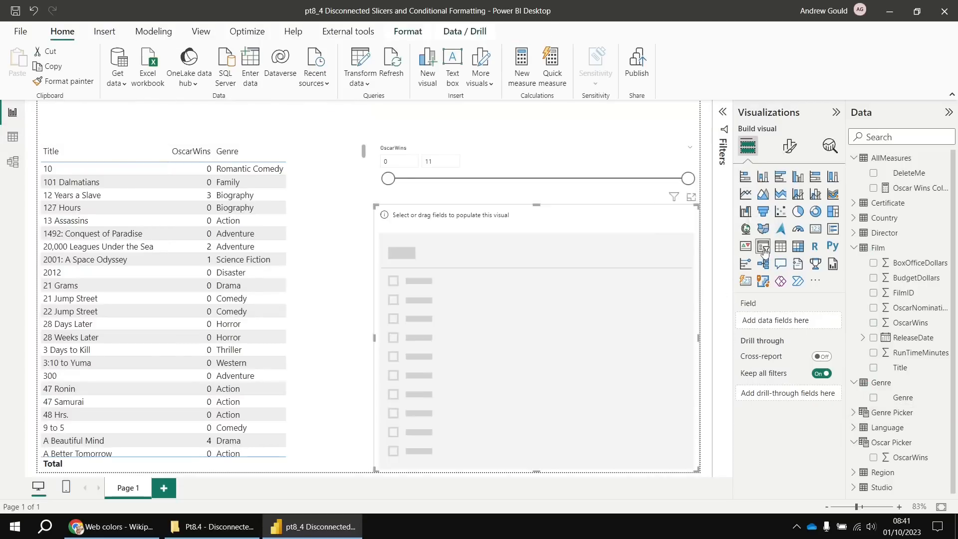
pyautogui.moveTo(697, 337); pyautogui.dragTo(514, 337)
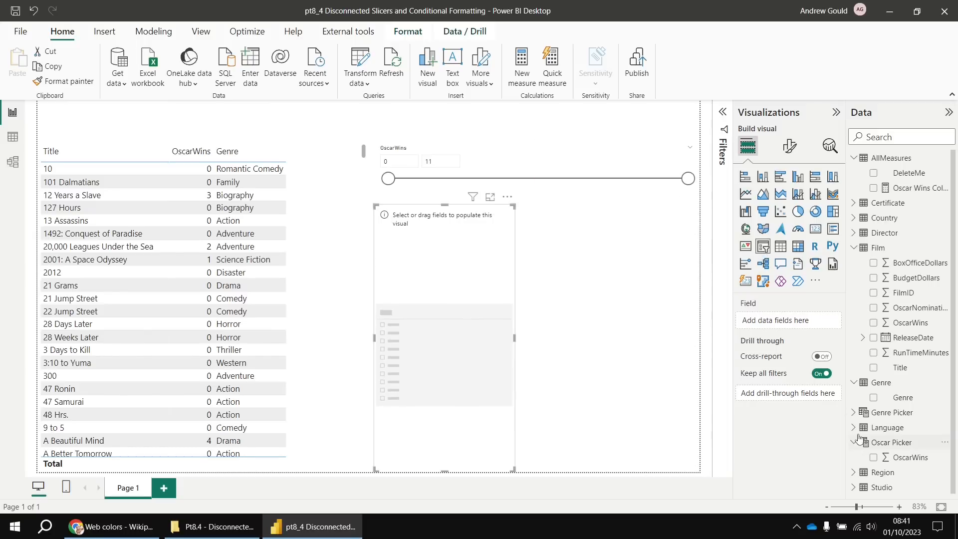
pyautogui.click(854, 413)
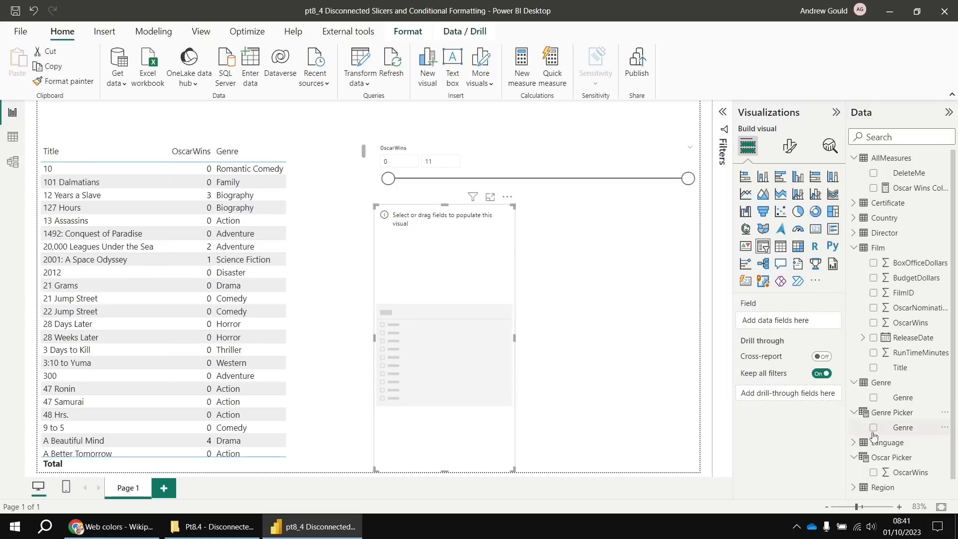
pyautogui.click(873, 427)
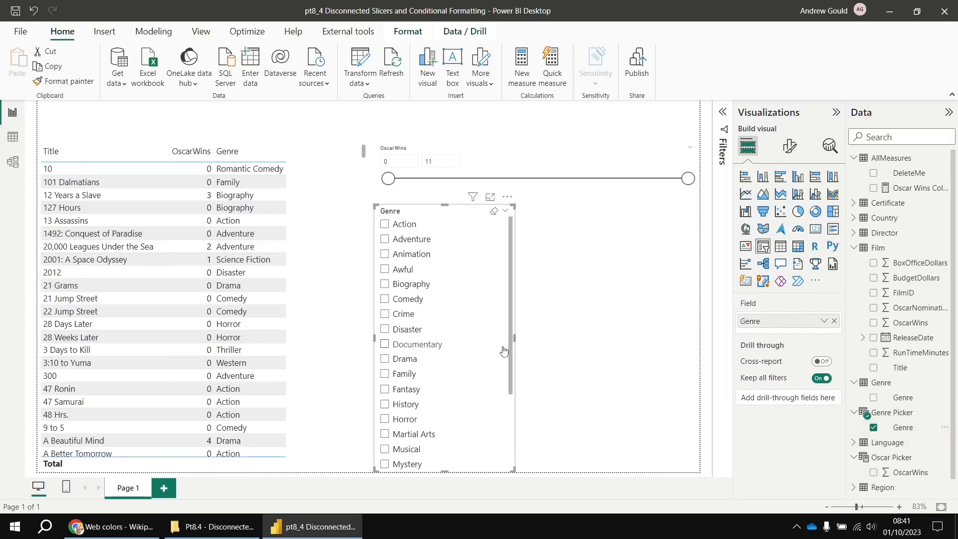
pyautogui.moveTo(513, 337); pyautogui.dragTo(495, 337)
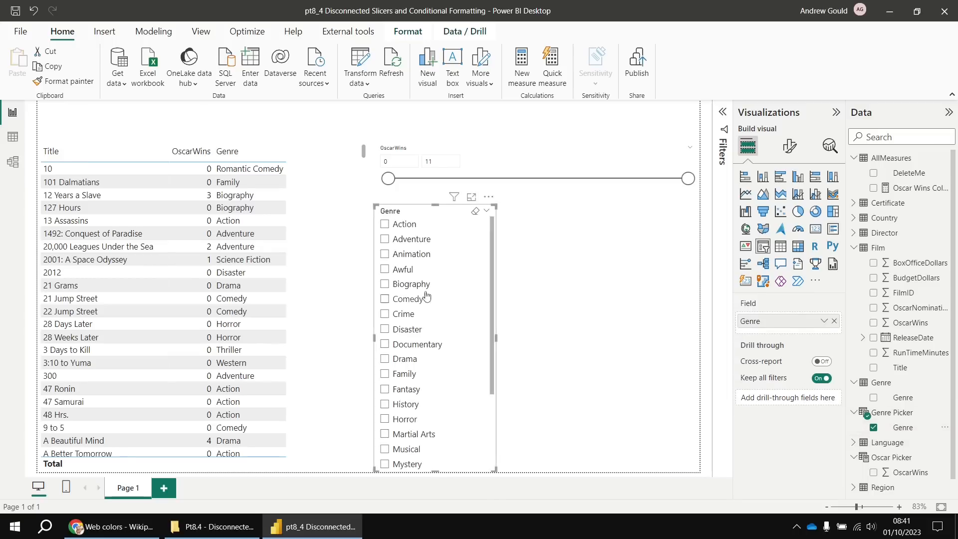
# - Test the Genre slicer against the film table by selecting Action, Adventure, Animation, Awful and Biography in turn, and clear the selection
pyautogui.click(384, 224)
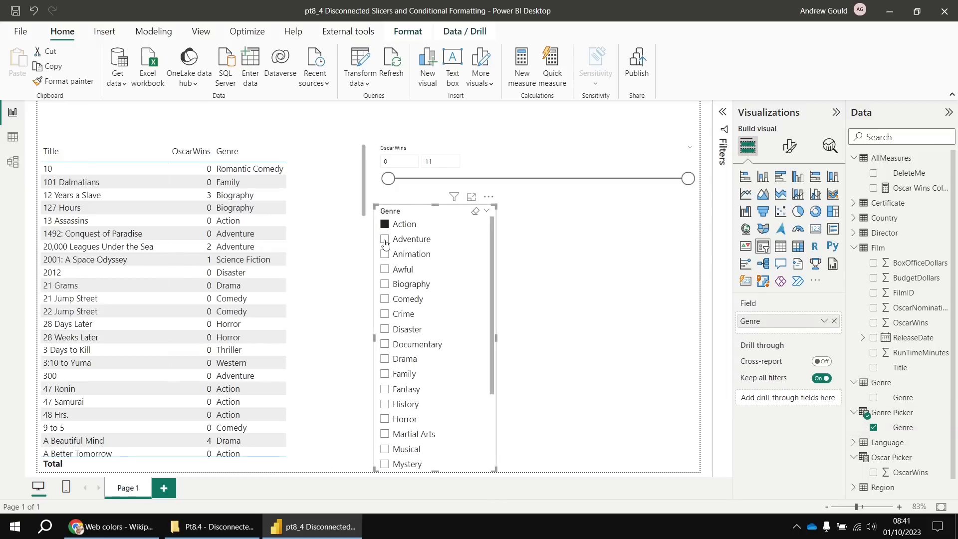
pyautogui.click(384, 241)
pyautogui.click(386, 256)
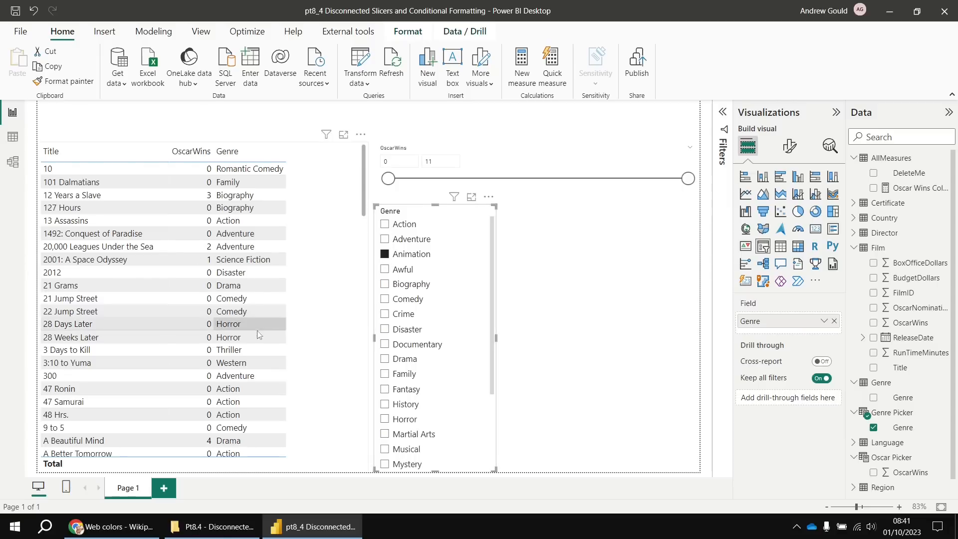
pyautogui.click(384, 270)
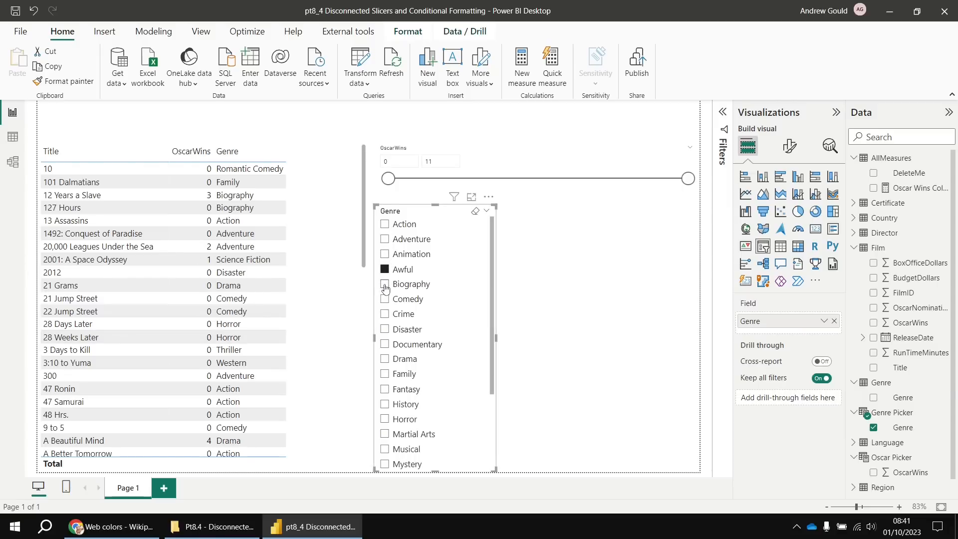
pyautogui.click(384, 284)
pyautogui.click(384, 284)
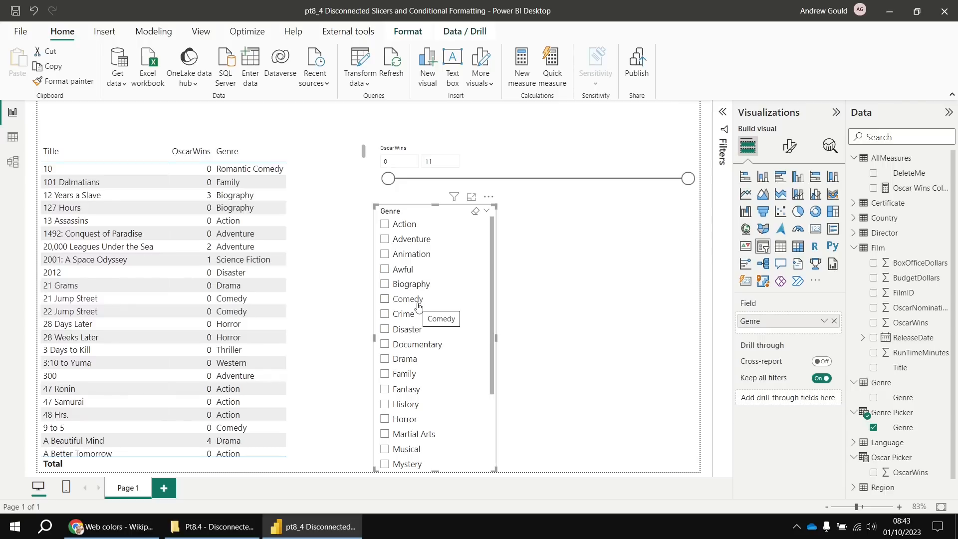
# - Create a measure named Genre Colour in the AllMeasures table and begin its formula with an IF function
pyautogui.rightClick(892, 158)
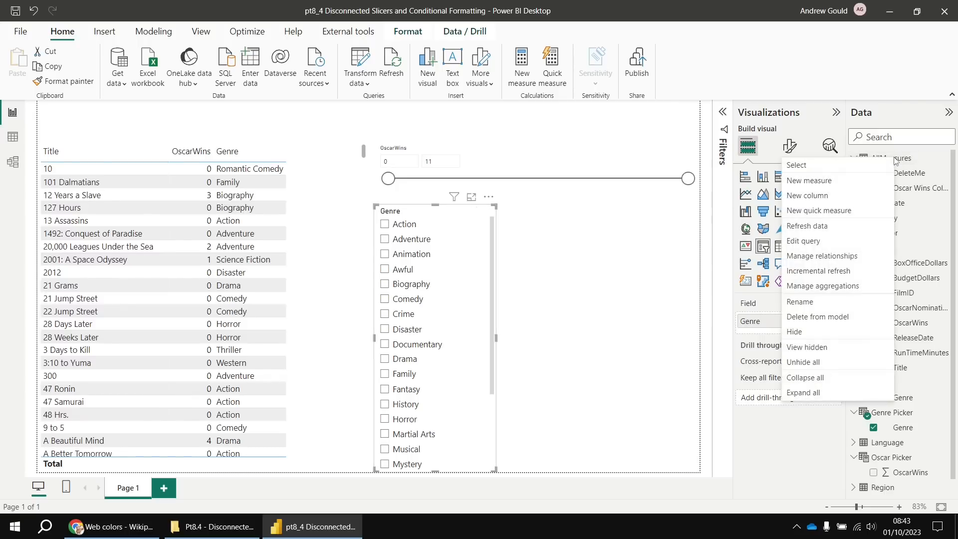
pyautogui.click(820, 185)
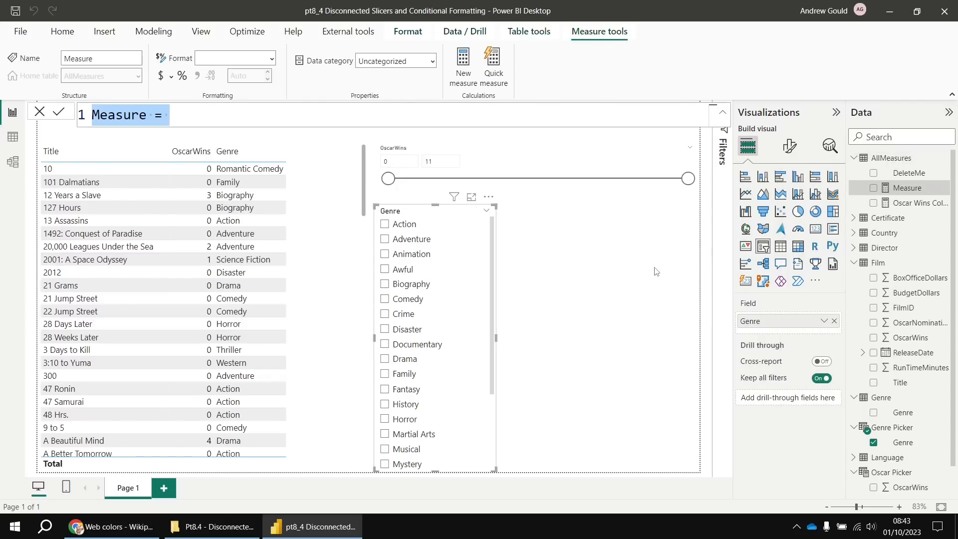
pyautogui.write('Genre COlour')
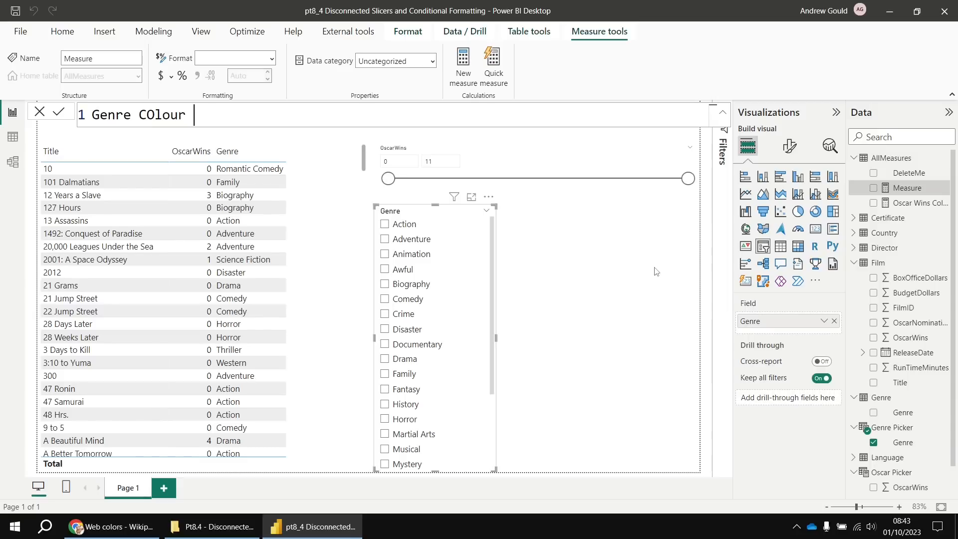
pyautogui.press('BackSpace')
pyautogui.press('BackSpace')
pyautogui.press('BackSpace')
pyautogui.press('BackSpace')
pyautogui.press('BackSpace')
pyautogui.press('BackSpace')
pyautogui.write('olou')
pyautogui.write('r = IF(')
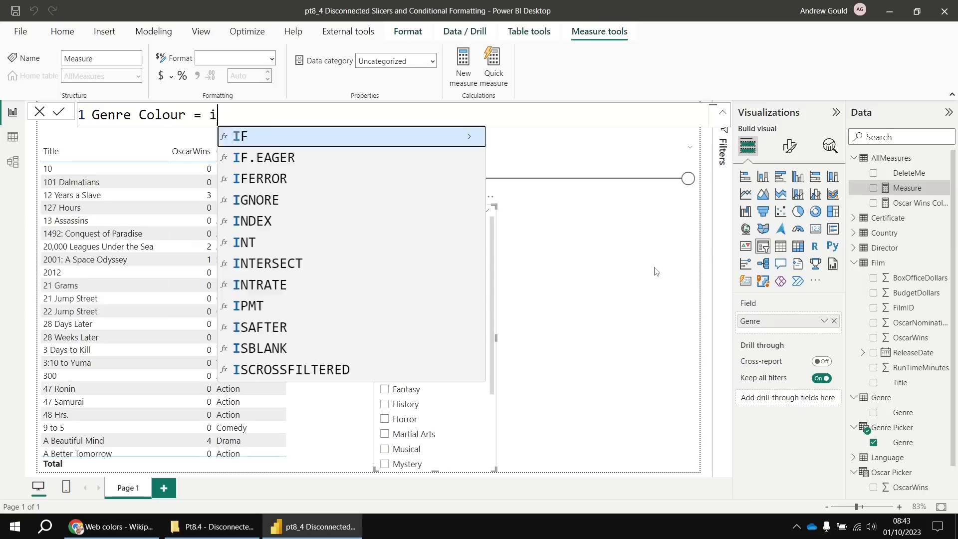
# - Enter ISFILTERED('Genre Picker'[Genre]) on a new line as the logical test of the Genre Colour measure's IF function
pyautogui.hotkey('shift', 'Return')
pyautogui.press('Tab')
pyautogui.write('is')
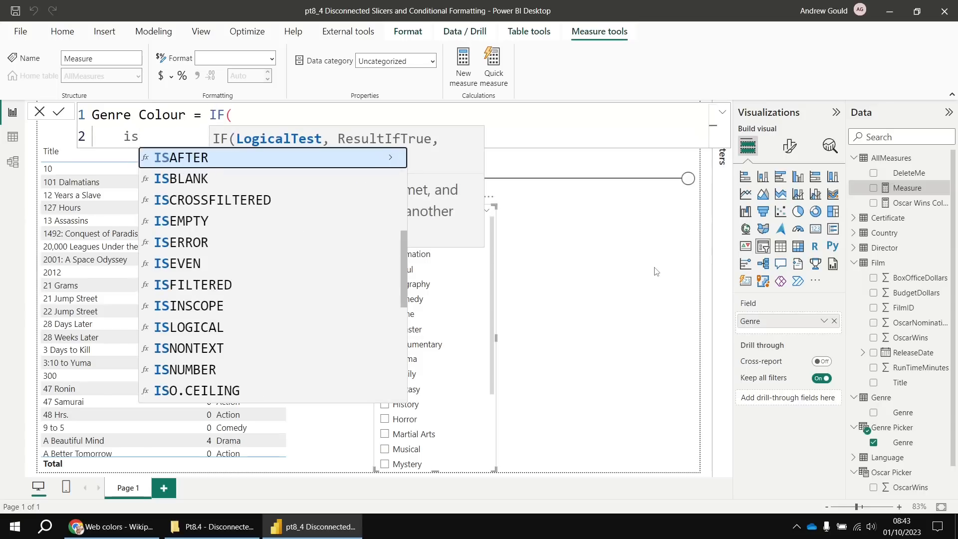
pyautogui.write('fil')
pyautogui.press('Tab')
pyautogui.write('ge')
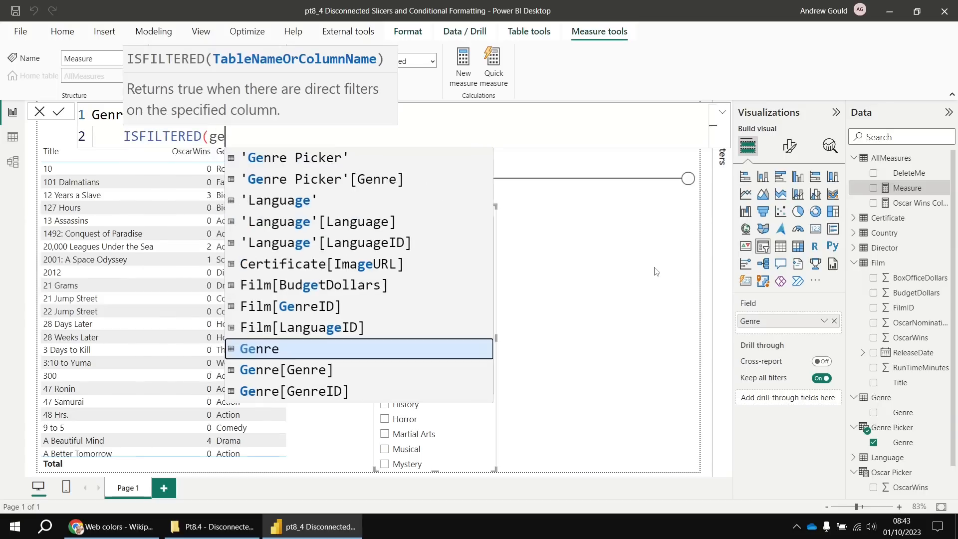
pyautogui.press('Up')
pyautogui.press('Up')
pyautogui.press('Up')
pyautogui.press('Up')
pyautogui.press('Up')
pyautogui.press('Up')
pyautogui.press('Up')
pyautogui.press('Up')
pyautogui.press('Tab')
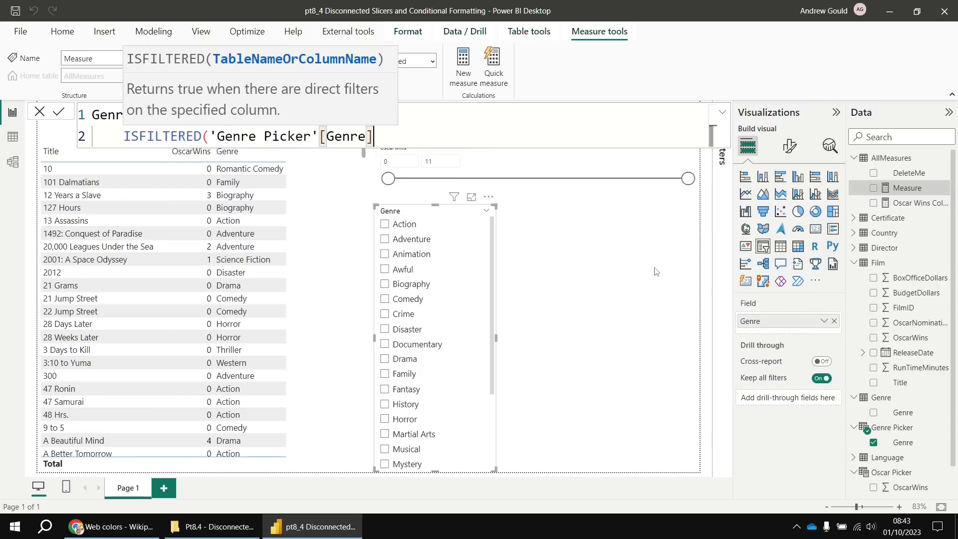
pyautogui.write(')')
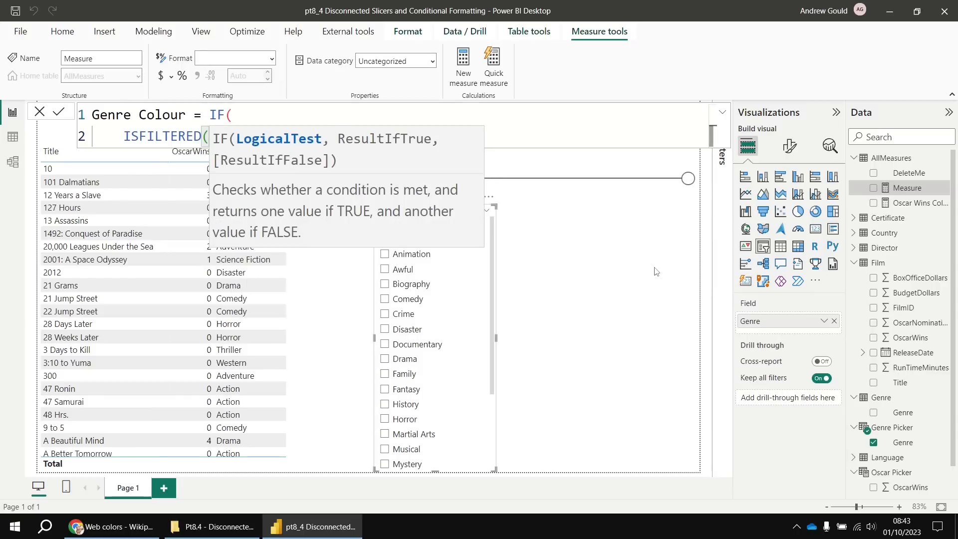
pyautogui.press('Escape')
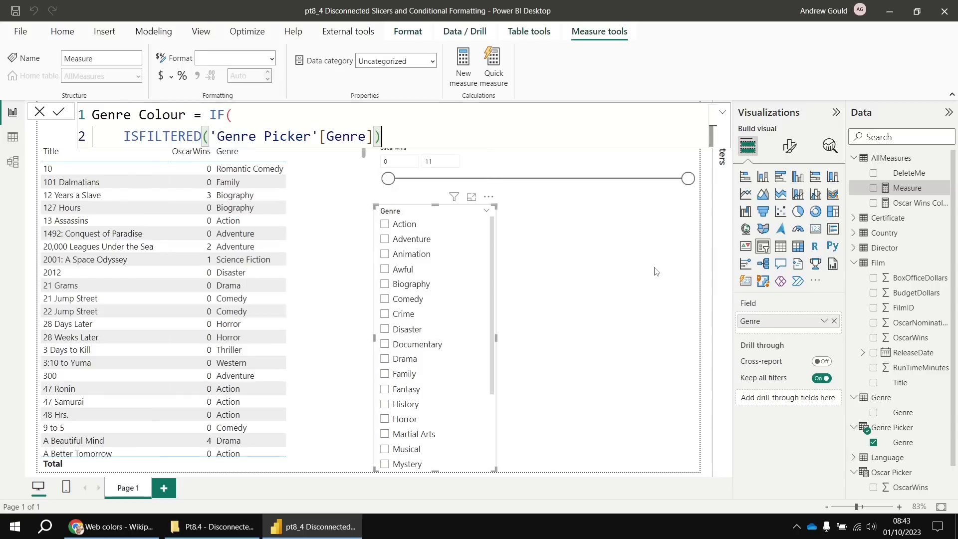
pyautogui.write(',')
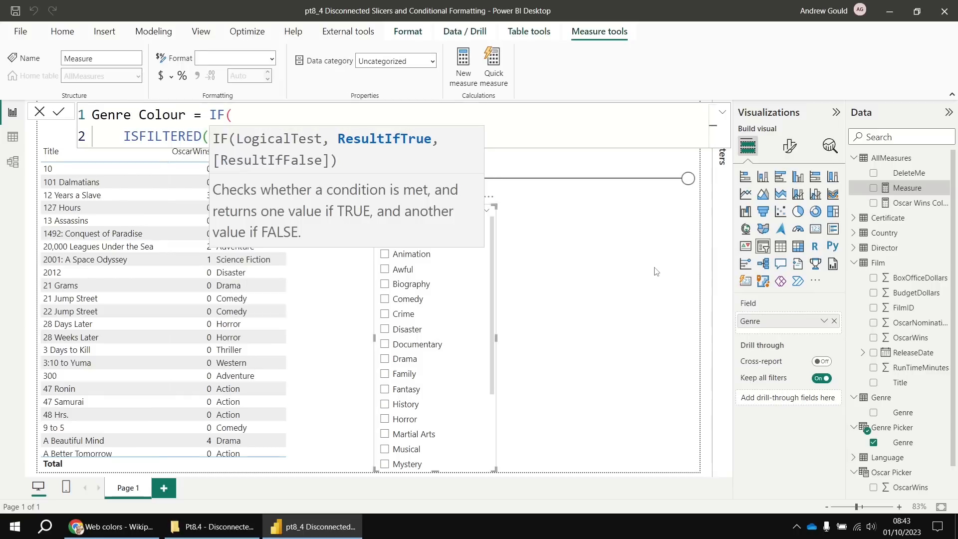
# - Nest a second IF as the true result of the Genre Colour measure, starting its logical test with SELECTEDVALUE(Genre[Genre])
pyautogui.hotkey('shift', 'Return')
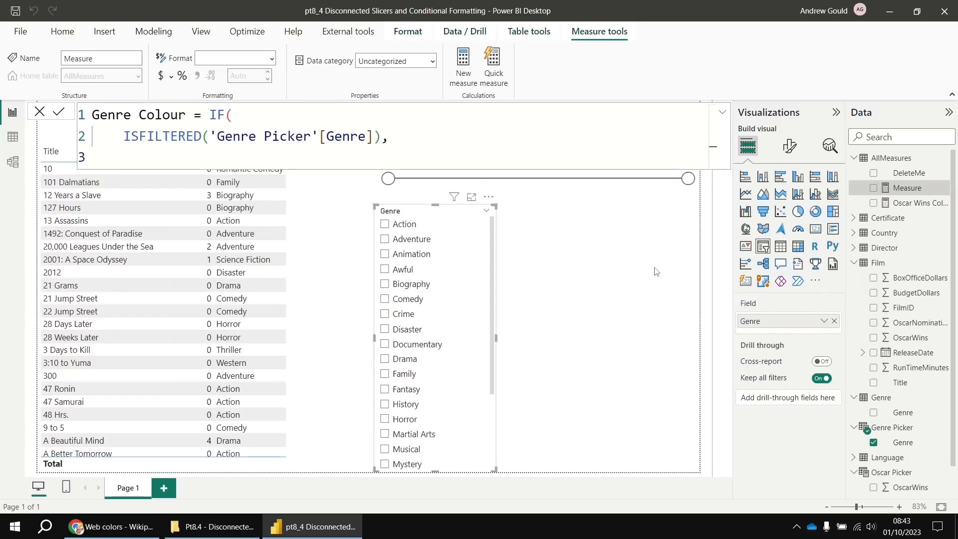
pyautogui.write('IF(')
pyautogui.hotkey('shift', 'Return')
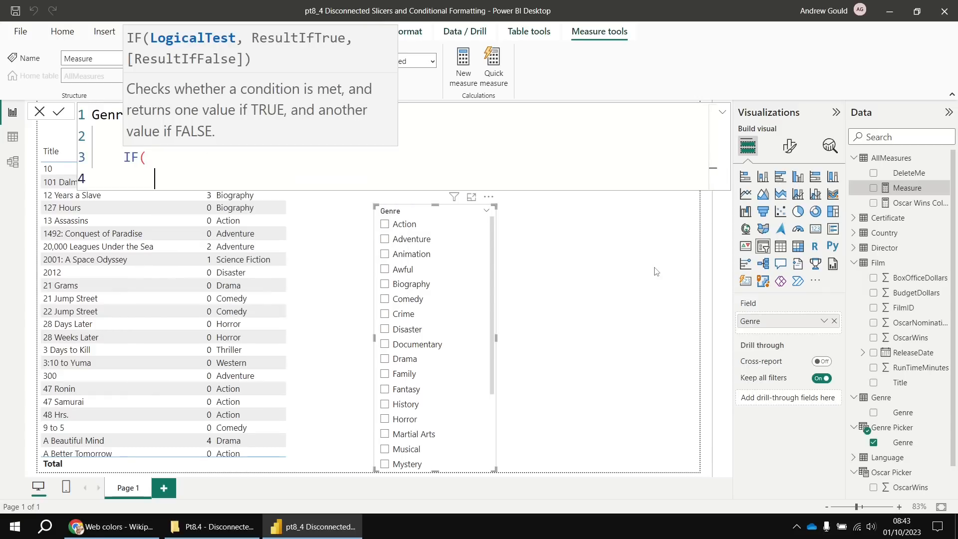
pyautogui.write('sele')
pyautogui.press('Down')
pyautogui.press('Down')
pyautogui.press('Down')
pyautogui.press('Down')
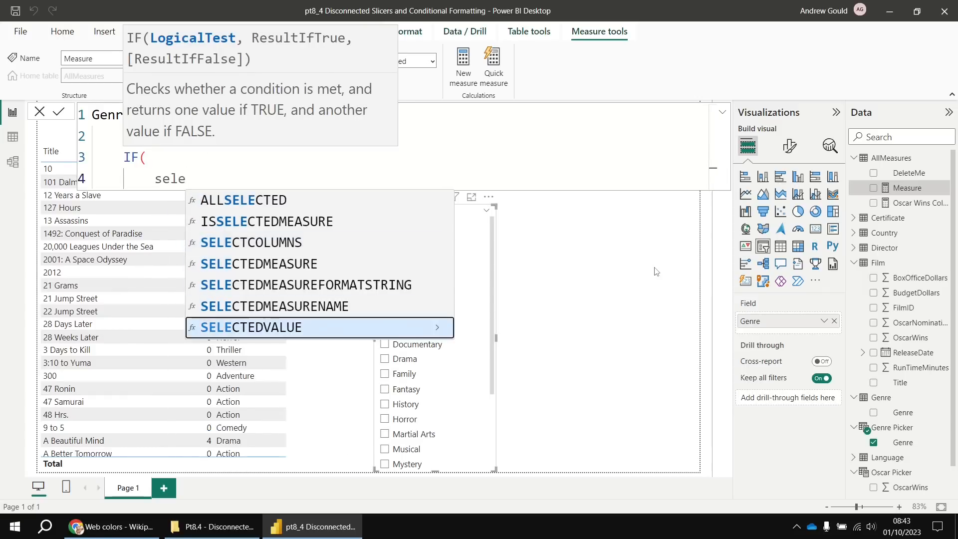
pyautogui.press('Tab')
pyautogui.write('gen')
pyautogui.press('Down')
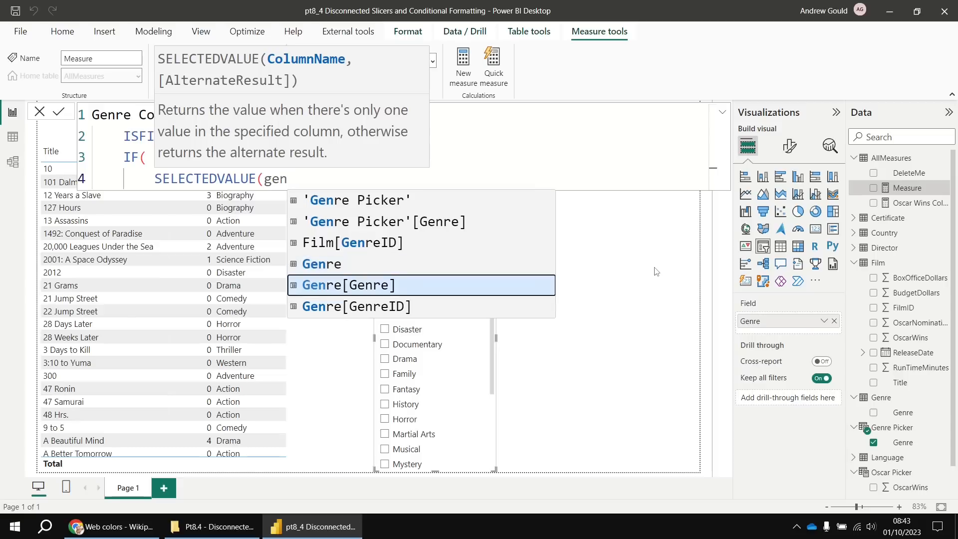
pyautogui.press('Tab')
pyautogui.write(') ')
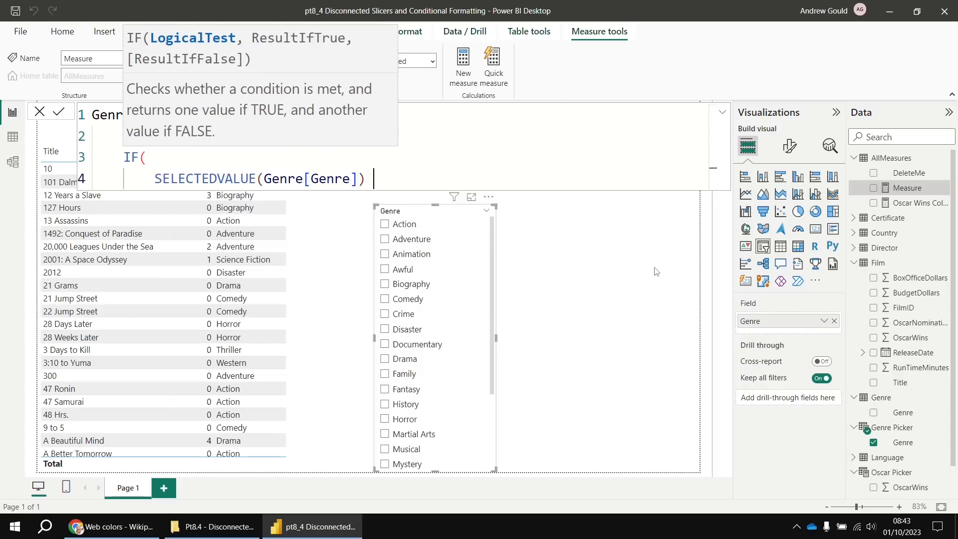
# - Complete the nested IF's logical test with IN VALUES('Genre Picker'[Genre])
pyautogui.write('IN VALUES')
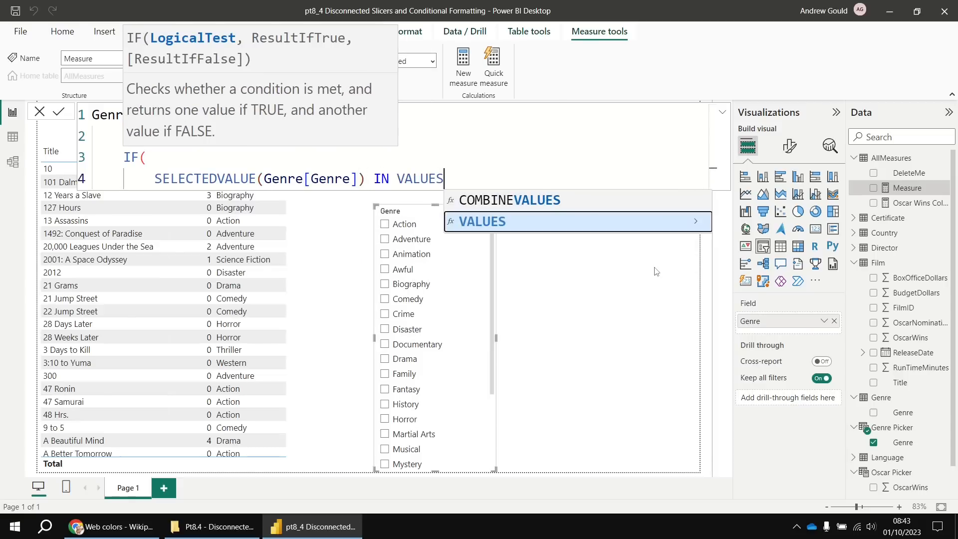
pyautogui.press('Tab')
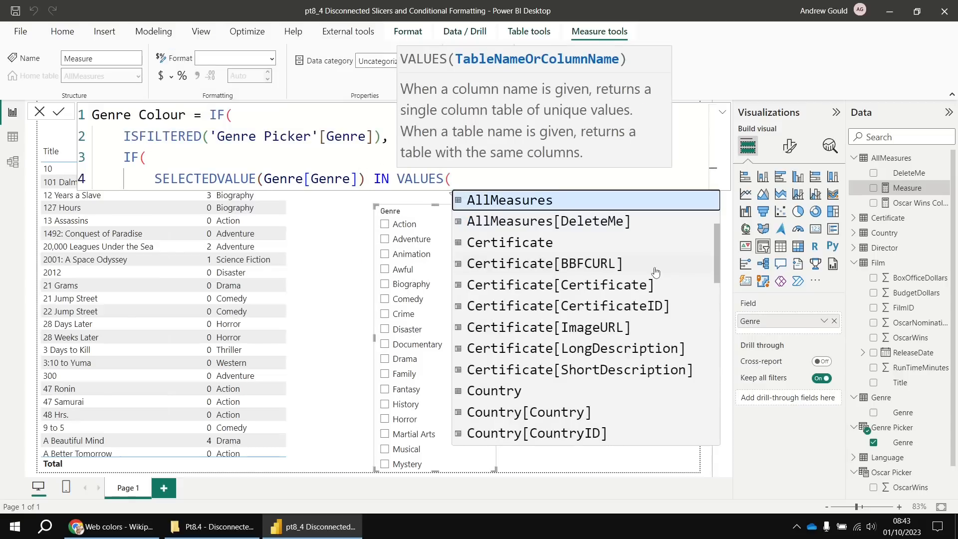
pyautogui.write('ge')
pyautogui.press('Up')
pyautogui.press('Up')
pyautogui.press('Up')
pyautogui.press('Up')
pyautogui.press('Up')
pyautogui.press('Up')
pyautogui.press('Up')
pyautogui.press('Up')
pyautogui.press('Up')
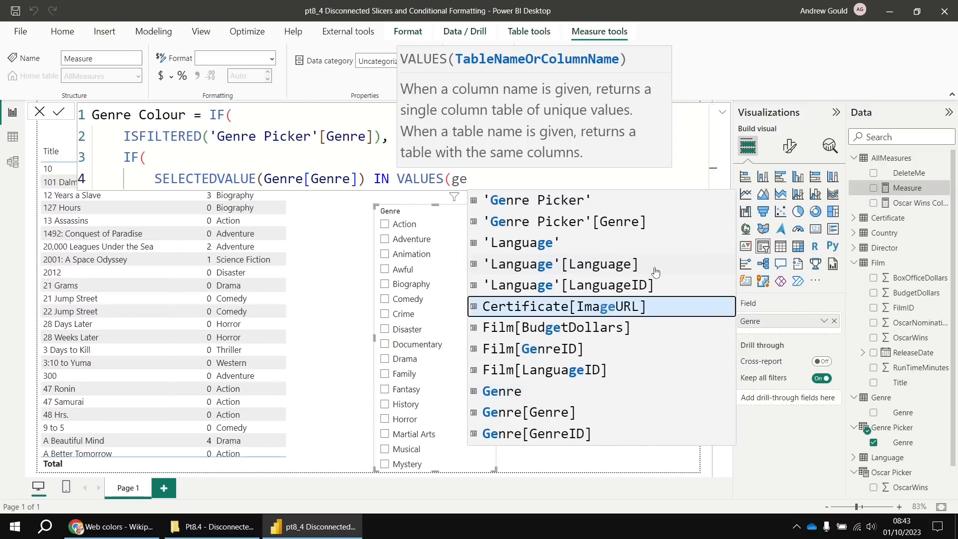
pyautogui.press('Tab')
pyautogui.write(')')
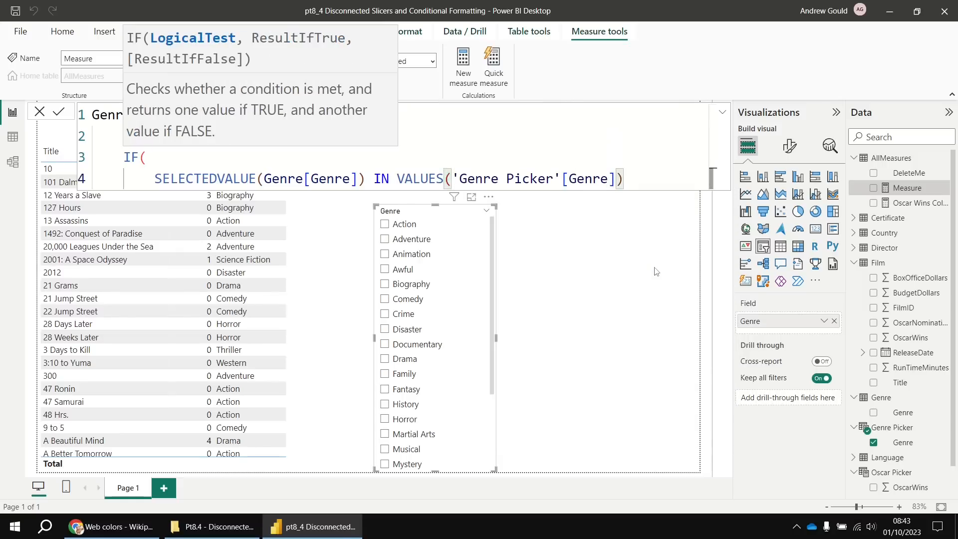
# - Give the nested IF the results "Orange" for true and "Black" for false on separate lines, and close its bracket
pyautogui.write(',')
pyautogui.press('Return')
pyautogui.write('"')
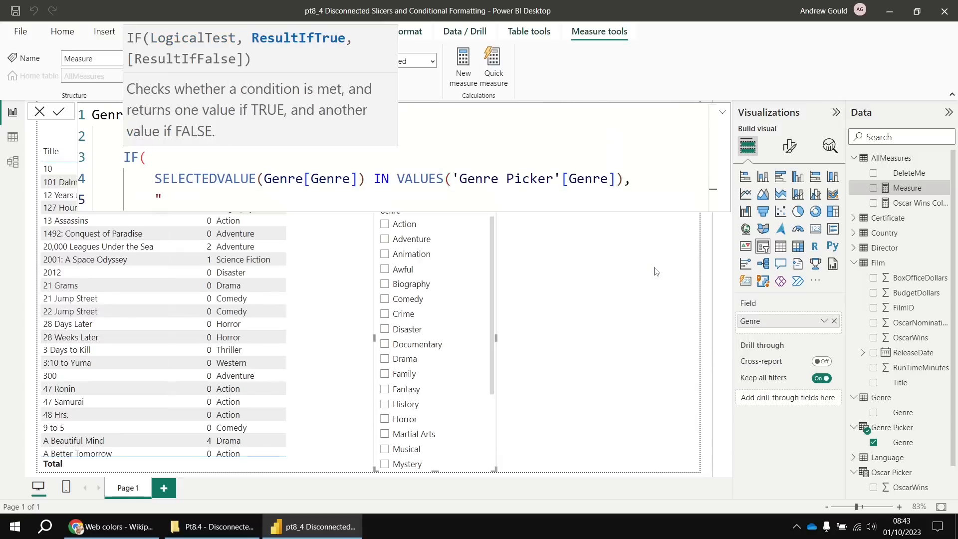
pyautogui.write('Orange",')
pyautogui.press('Return')
pyautogui.write('"')
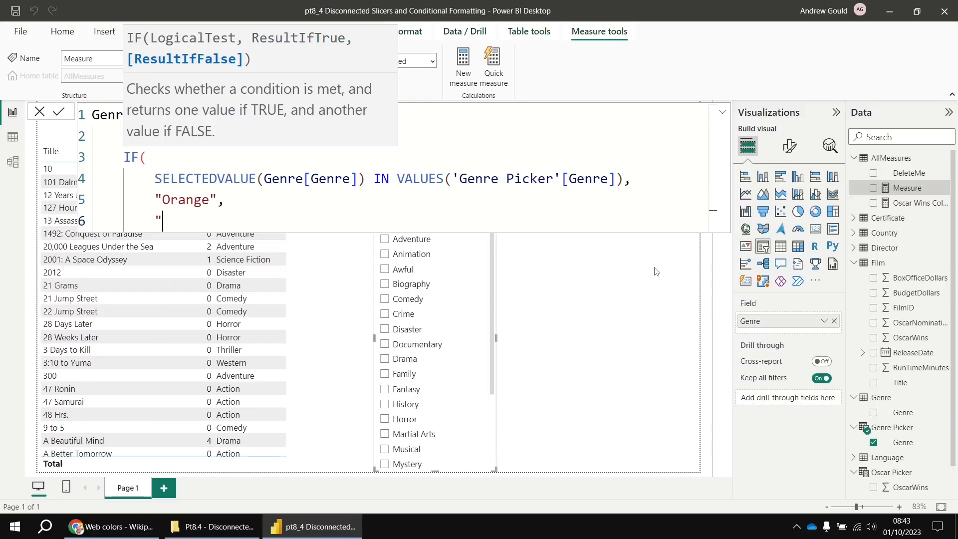
pyautogui.write('Black"')
pyautogui.press('Return')
pyautogui.write(')')
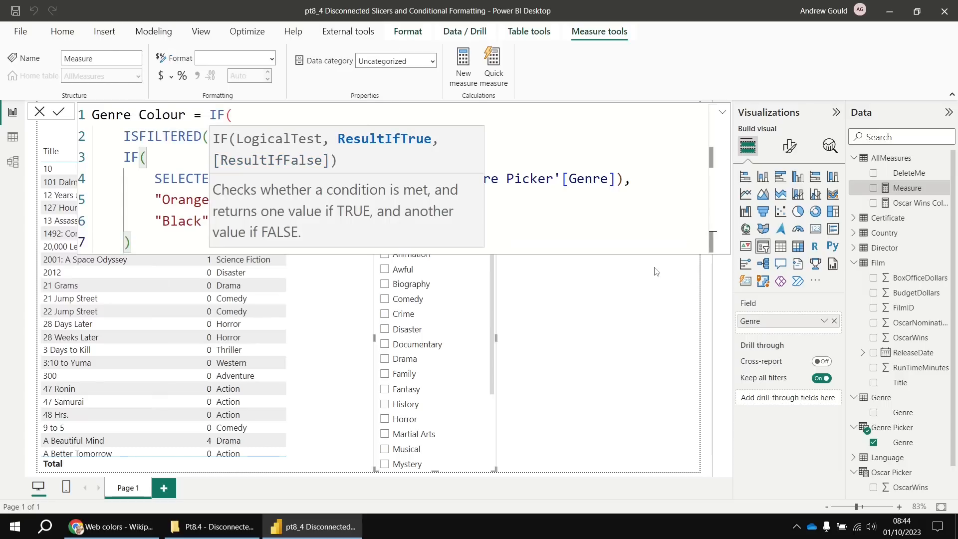
# - Enter "Black" as the outer IF's false result, close the function and commit the Genre Colour measure
pyautogui.write(',')
pyautogui.press('Return')
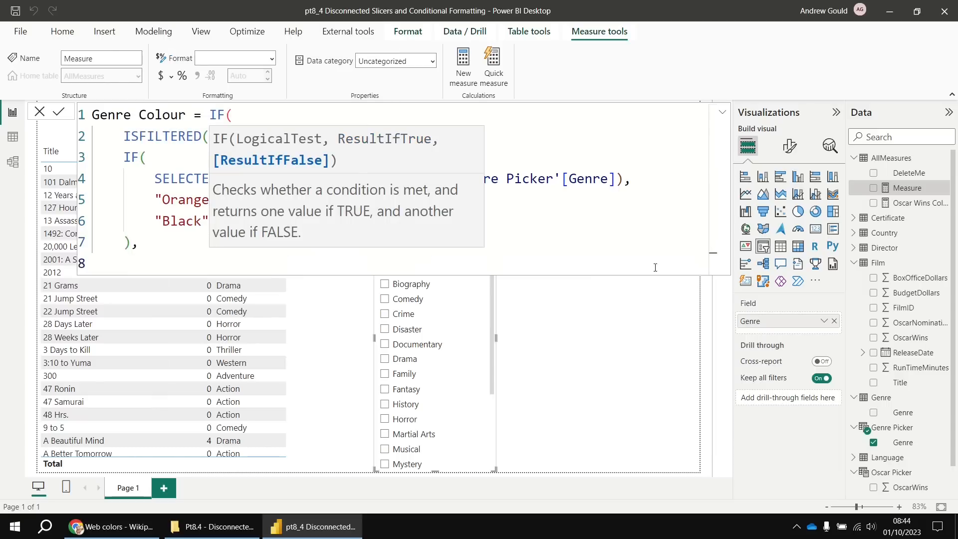
pyautogui.press('Escape')
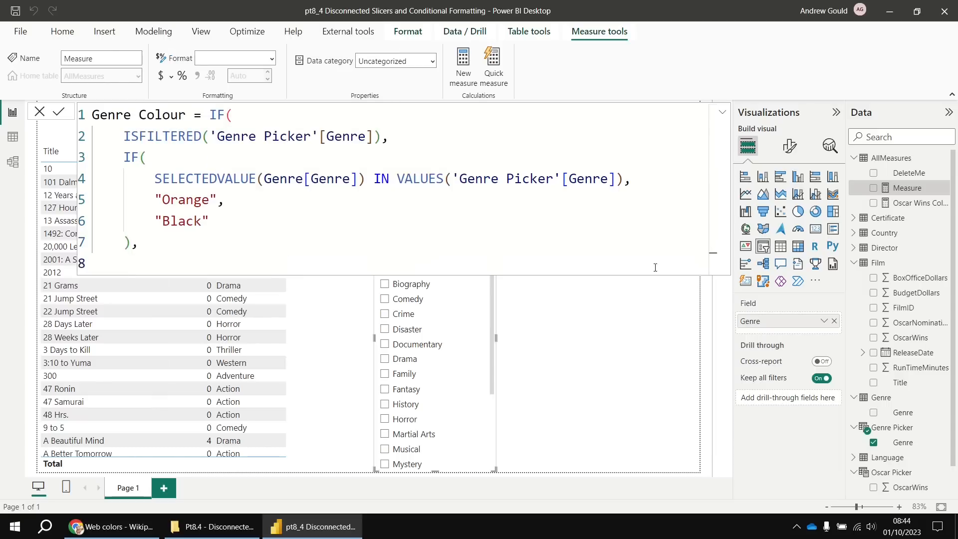
pyautogui.write('"Black"')
pyautogui.press('Return')
pyautogui.write(')')
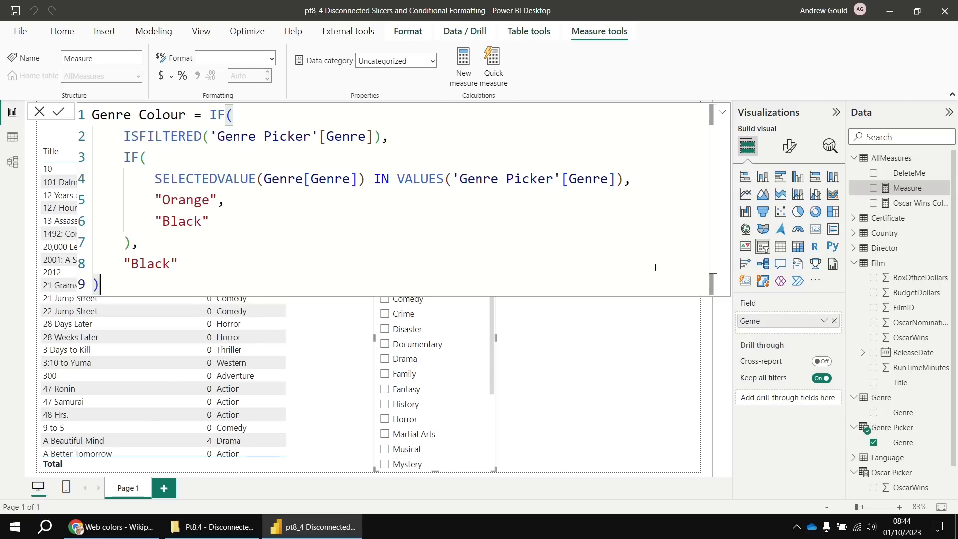
pyautogui.press('Return')
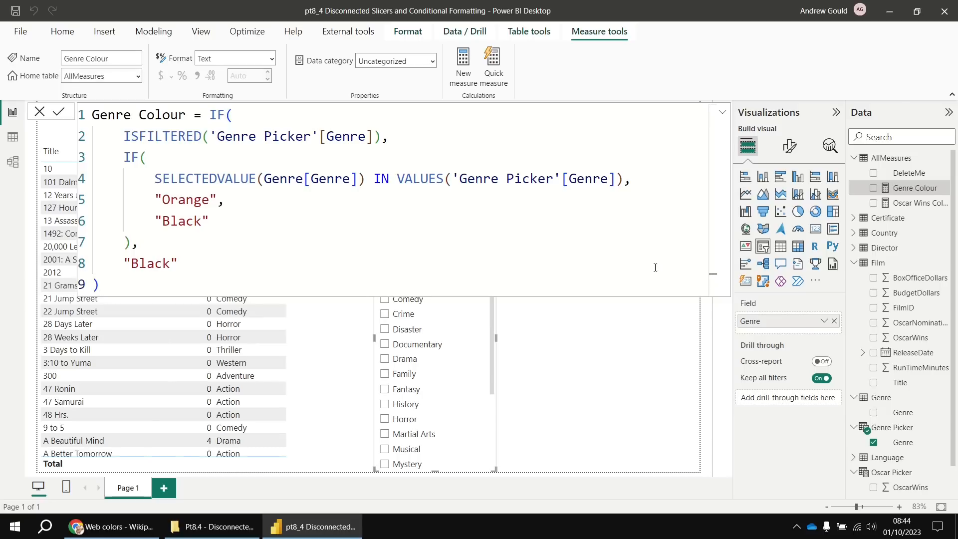
# - Apply font color conditional formatting to the film table's Genre column, using the Field value style based on the Genre Colour measure
pyautogui.click(331, 386)
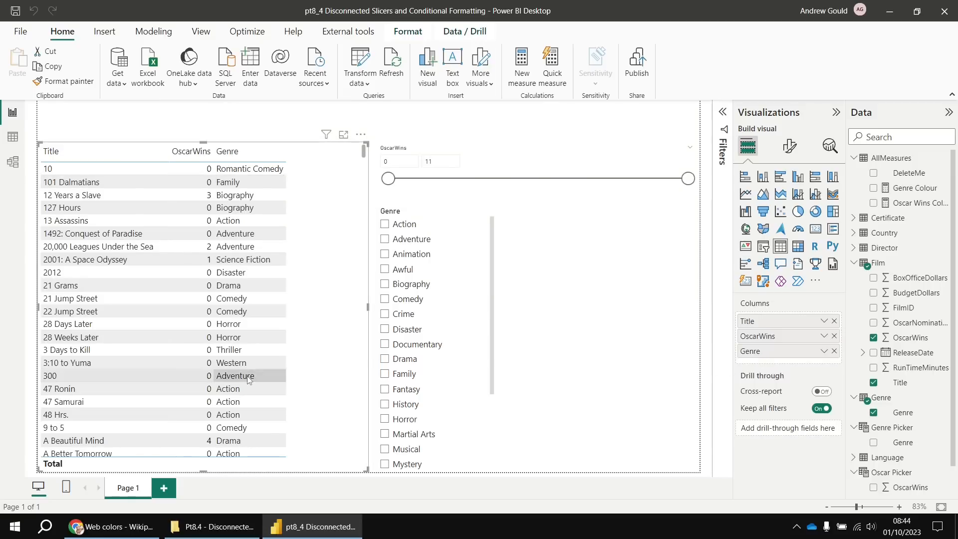
pyautogui.rightClick(777, 355)
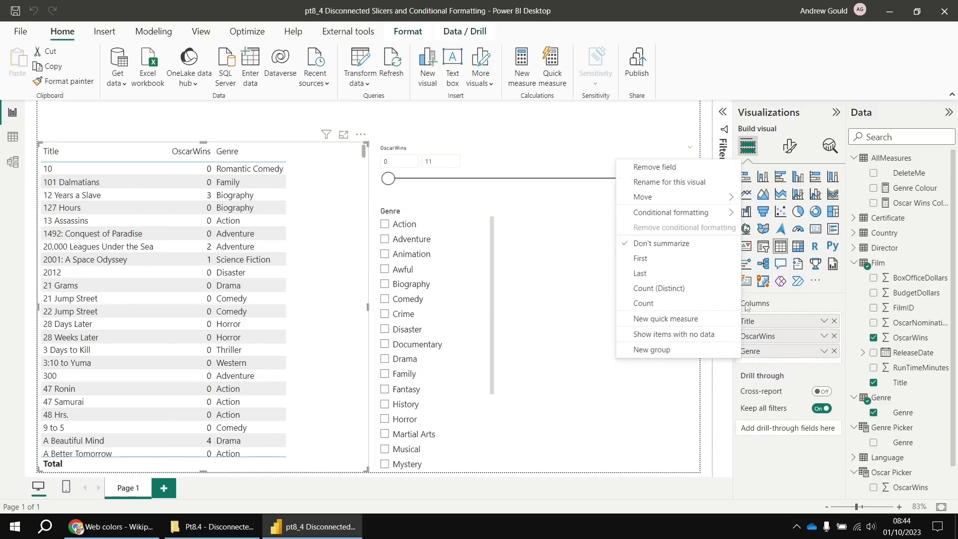
pyautogui.moveTo(697, 214)
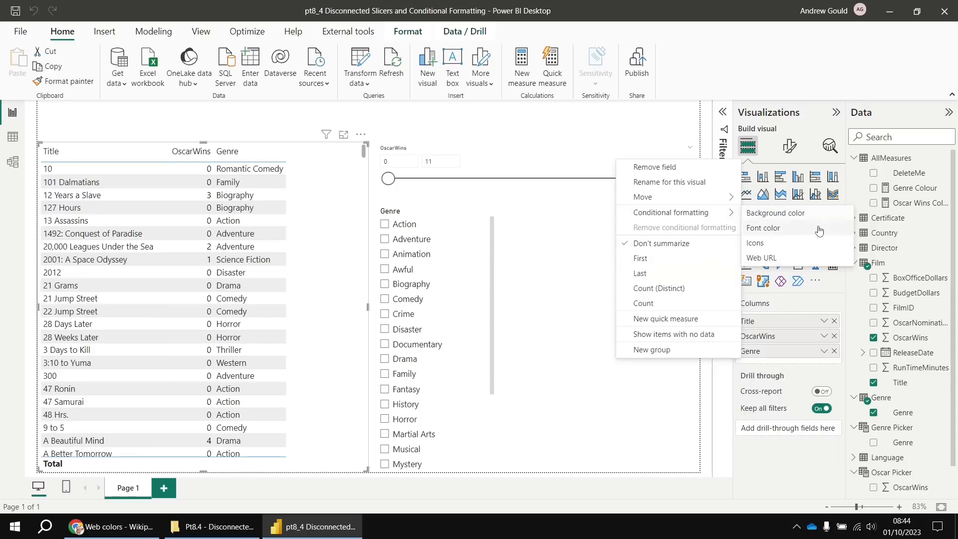
pyautogui.click(763, 227)
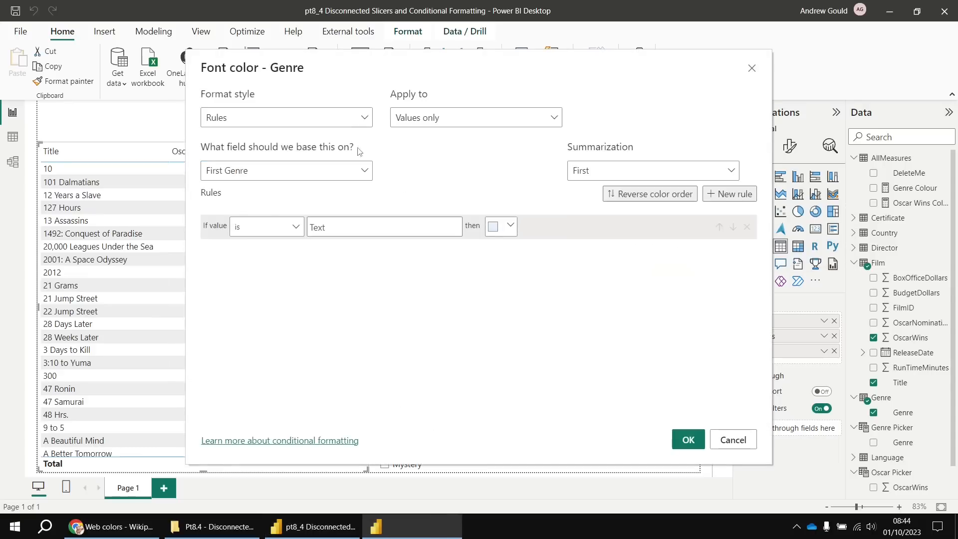
pyautogui.click(314, 117)
pyautogui.click(238, 177)
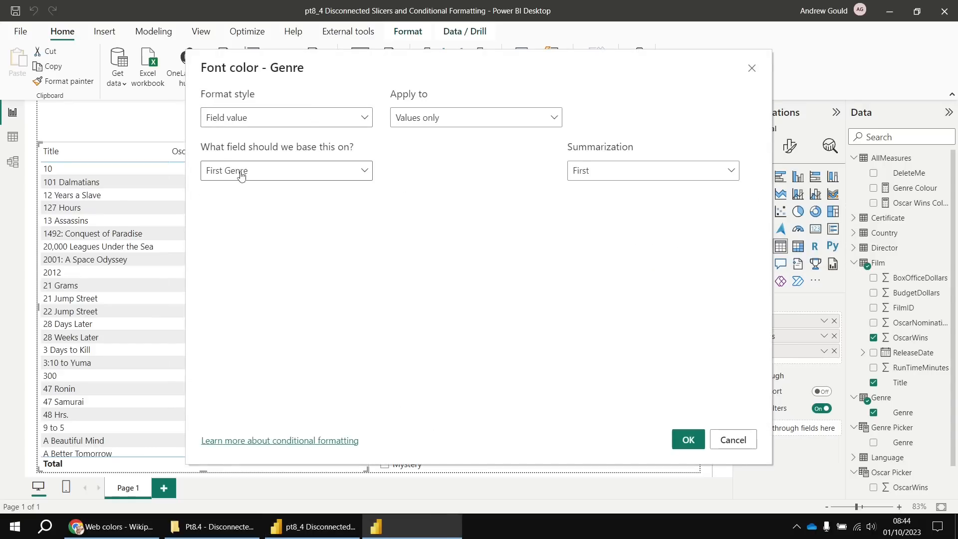
pyautogui.click(241, 174)
pyautogui.click(210, 214)
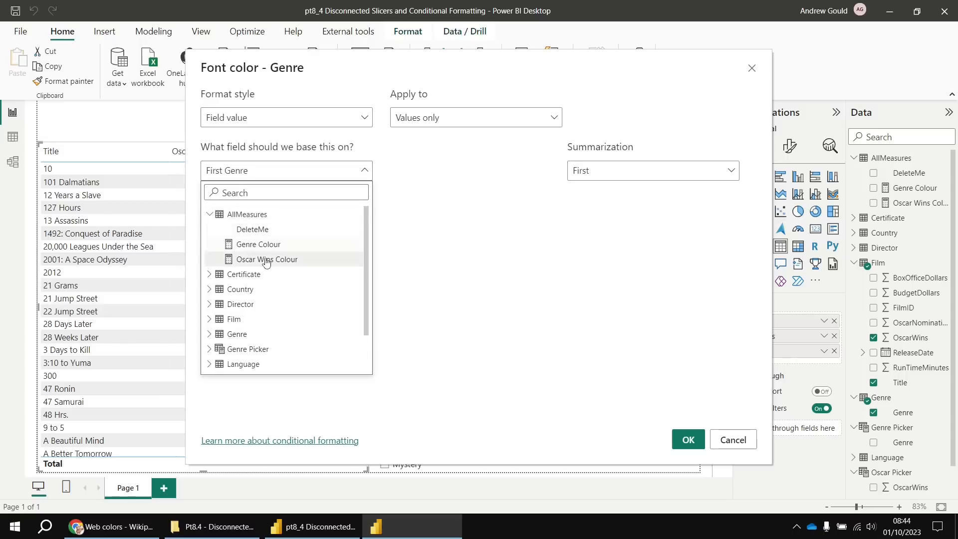
pyautogui.click(259, 244)
pyautogui.click(687, 444)
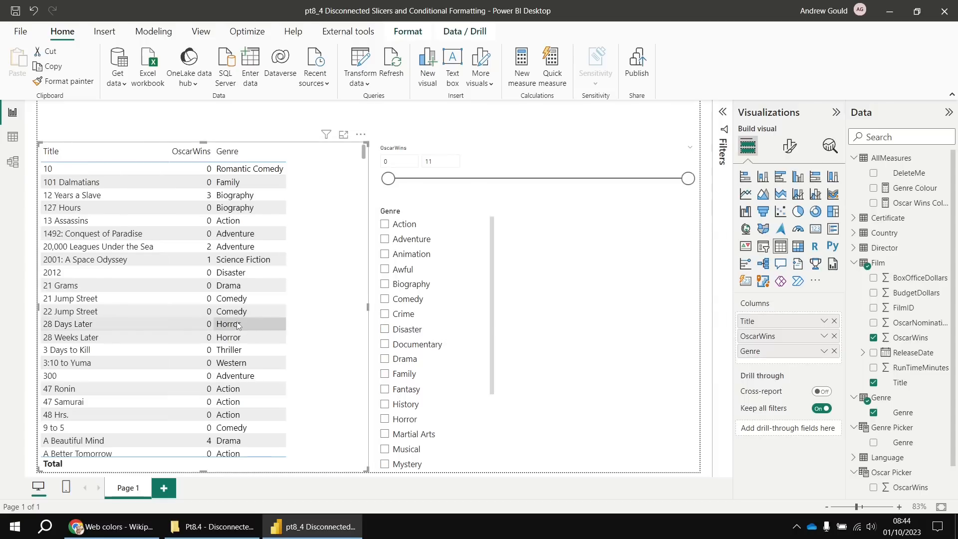
# - Test the Genre column's font colours by selecting Action, Adventure, Animation, Biography and Comedy in the Genre slicer, and clear the selection
pyautogui.click(385, 225)
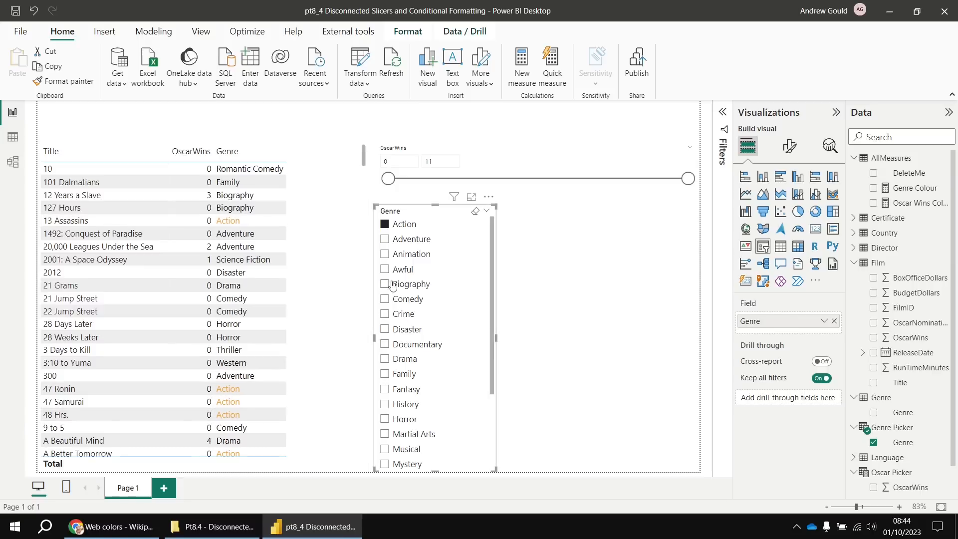
pyautogui.click(385, 239)
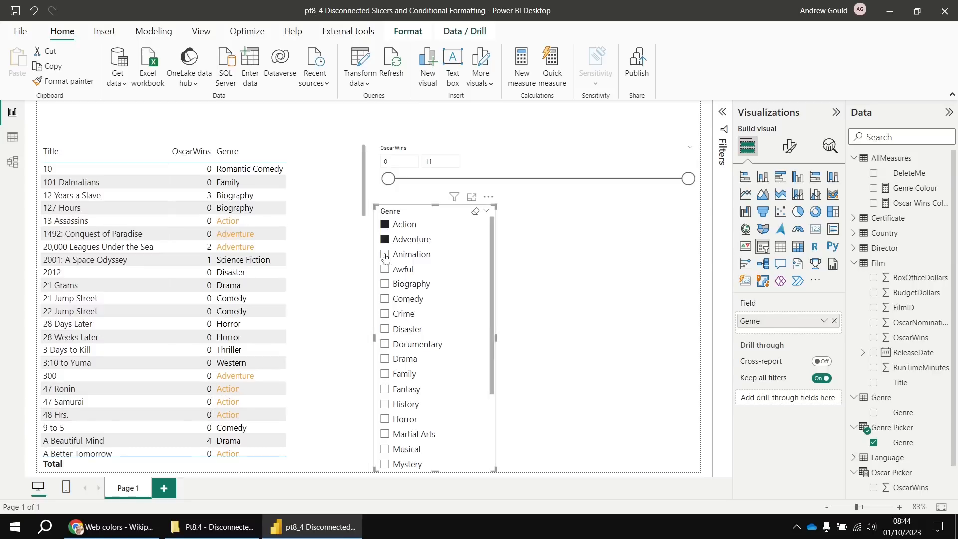
pyautogui.click(385, 254)
pyautogui.click(385, 284)
pyautogui.click(385, 299)
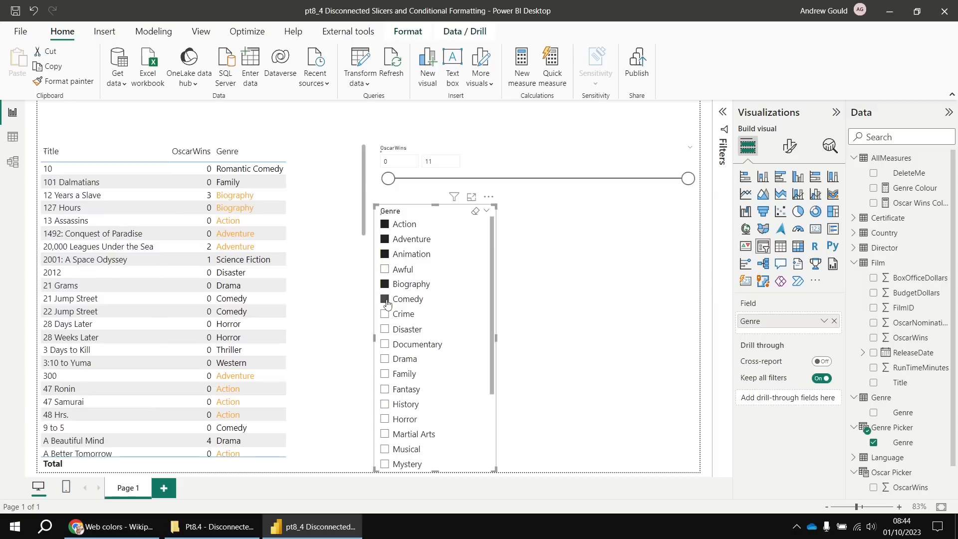
pyautogui.click(475, 210)
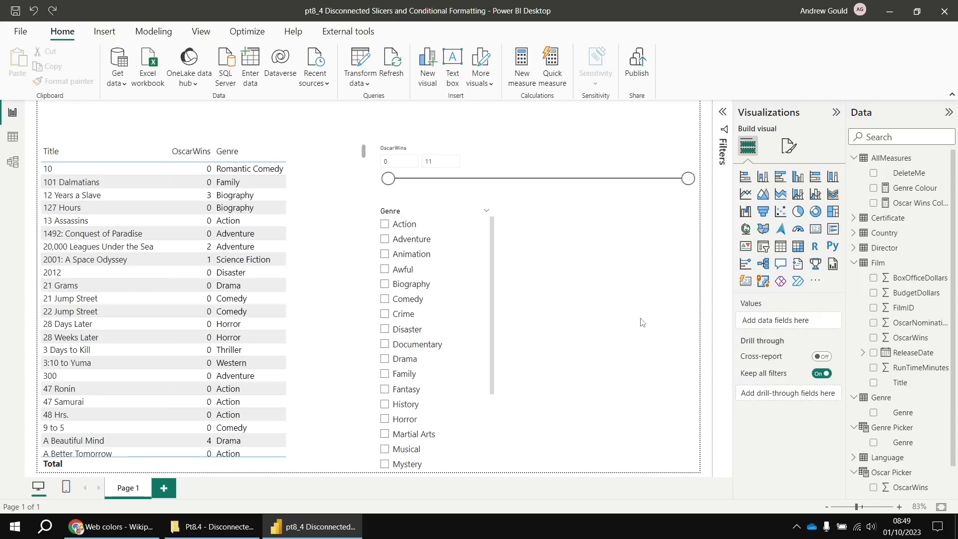
# - Add ReleaseDate from the Film table to the film table visual and switch it from Date Hierarchy to the plain ReleaseDate field
pyautogui.click(329, 283)
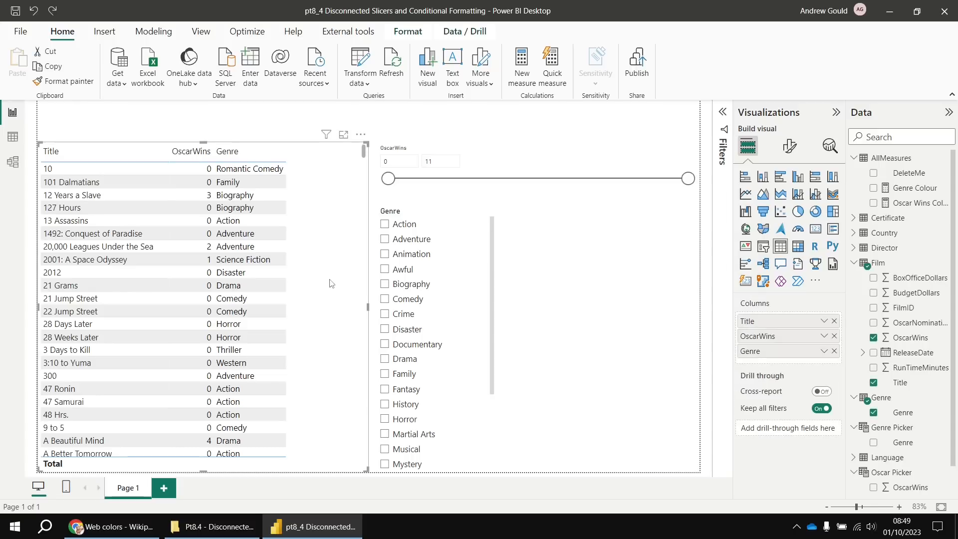
pyautogui.click(873, 352)
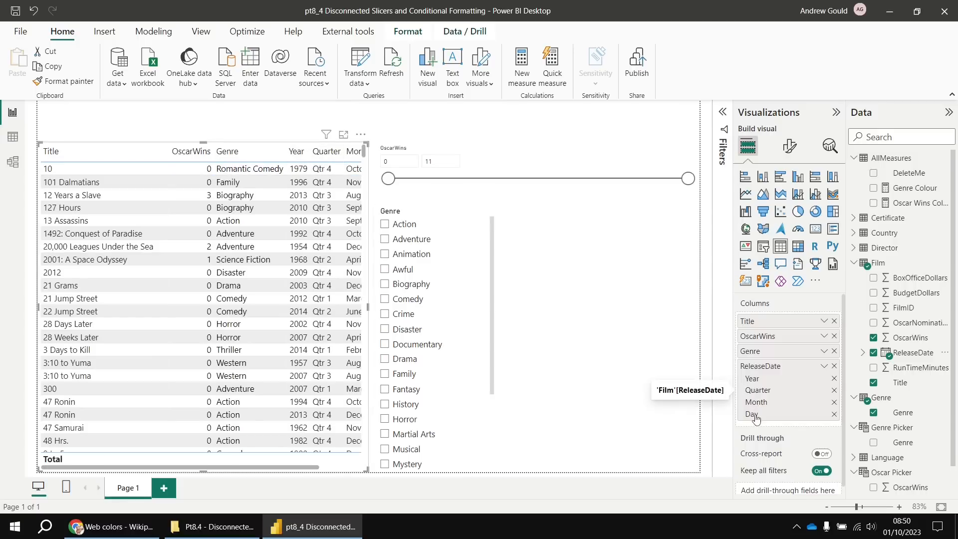
pyautogui.click(824, 368)
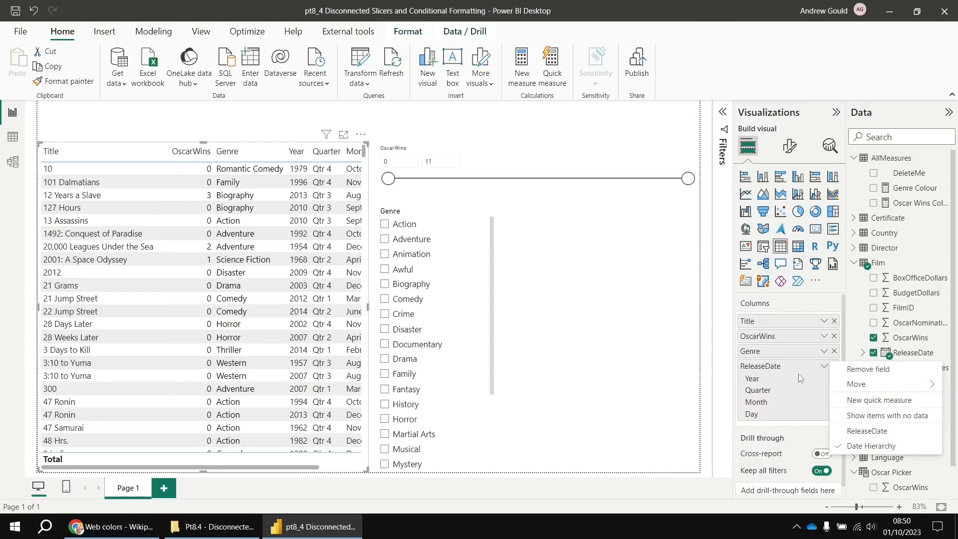
pyautogui.click(845, 435)
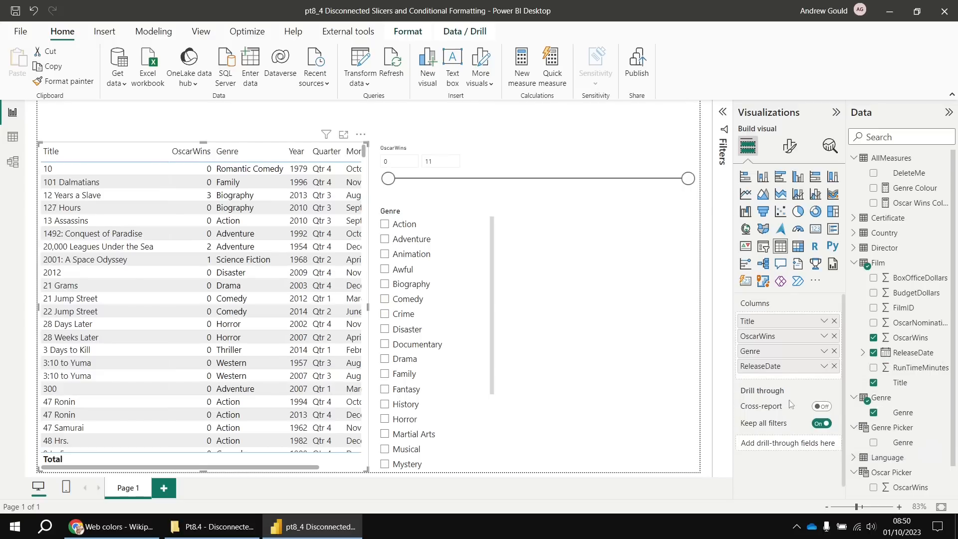
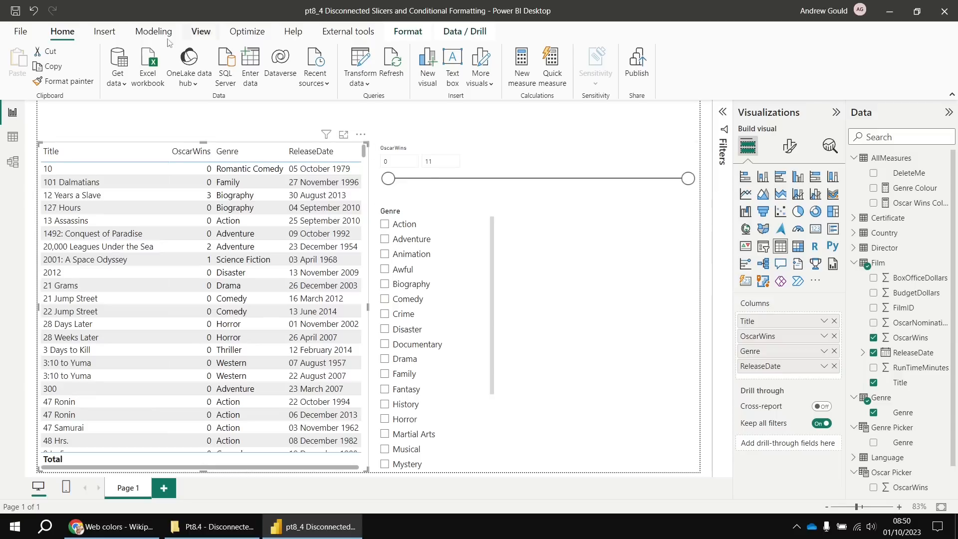
# - Create a calculated table named Date Picker with the formula VALUES(Film[ReleaseDate])
pyautogui.click(153, 31)
pyautogui.click(160, 74)
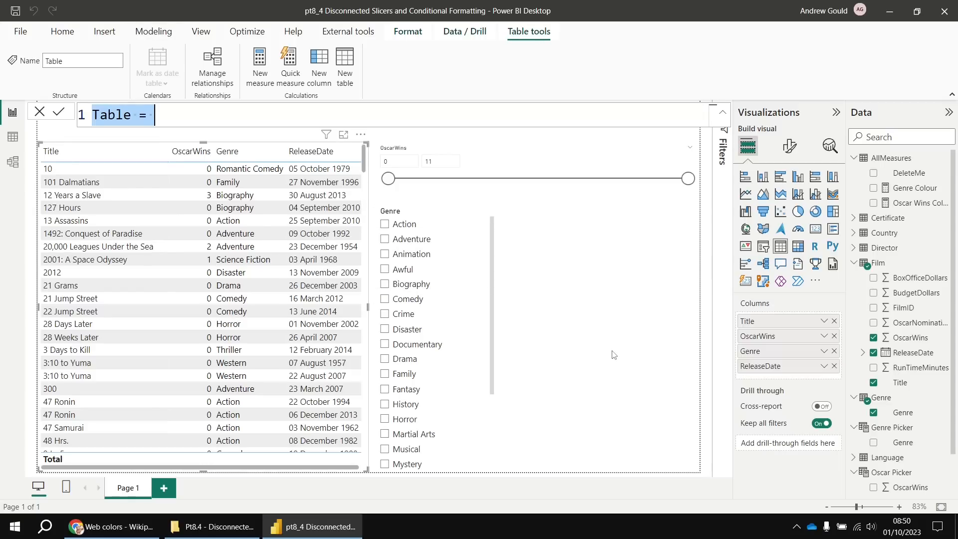
pyautogui.write('Date Picker')
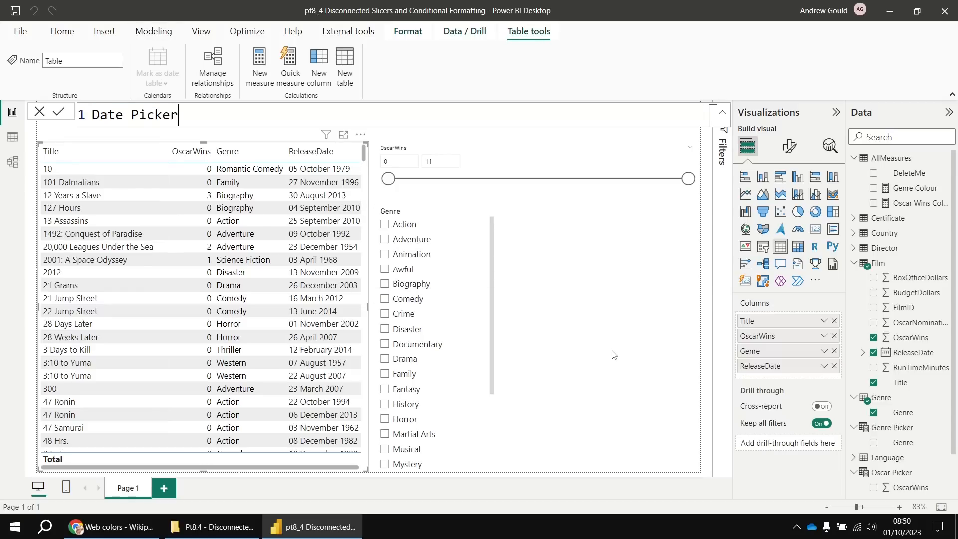
pyautogui.write(' = value')
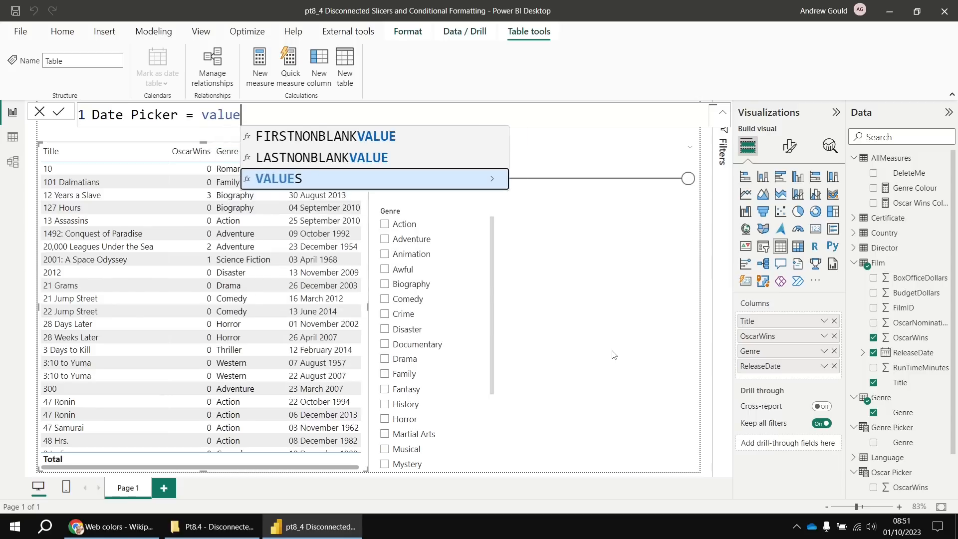
pyautogui.press('Tab')
pyautogui.write('rel')
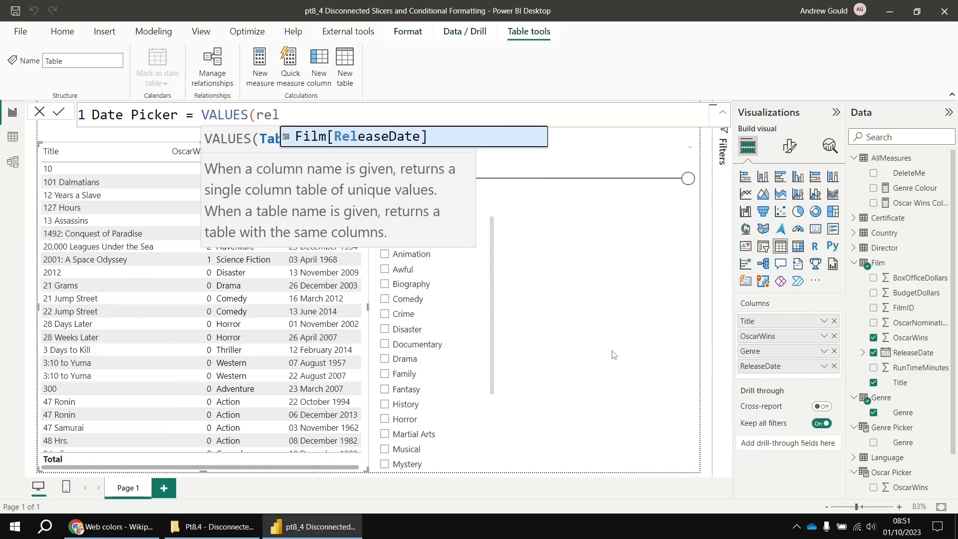
pyautogui.press('Tab')
pyautogui.write(')')
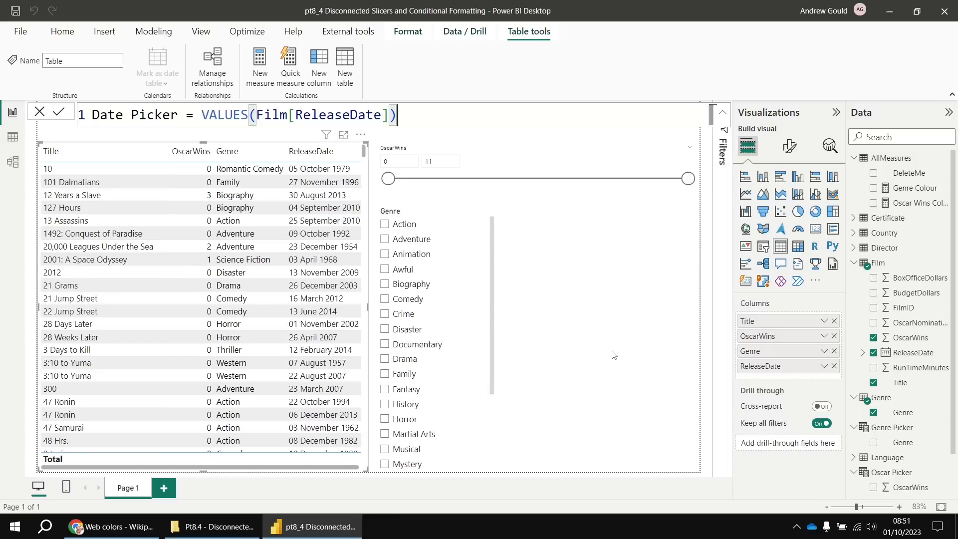
pyautogui.press('Return')
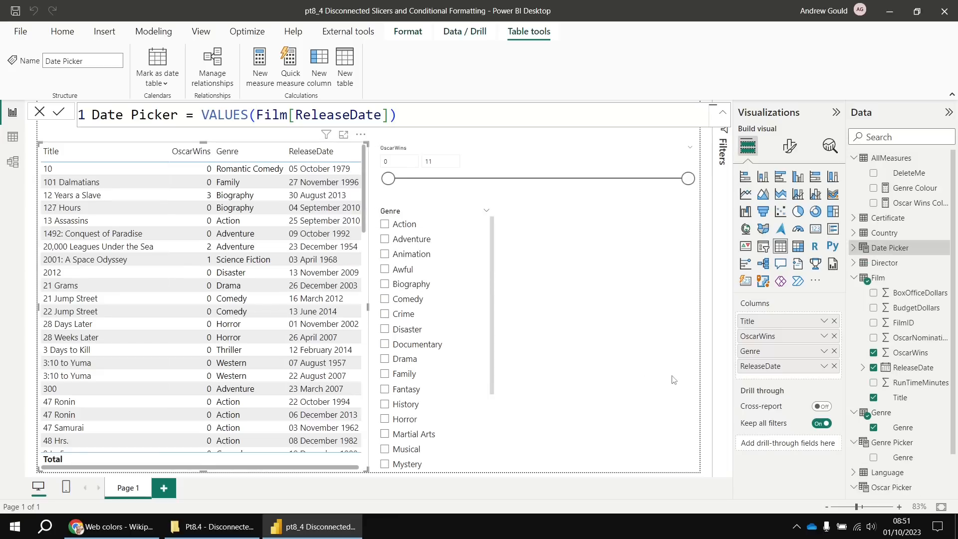
# - Check the Date Picker table's rows in the data view, and place the table above Genre Picker in the model diagram
pyautogui.click(853, 247)
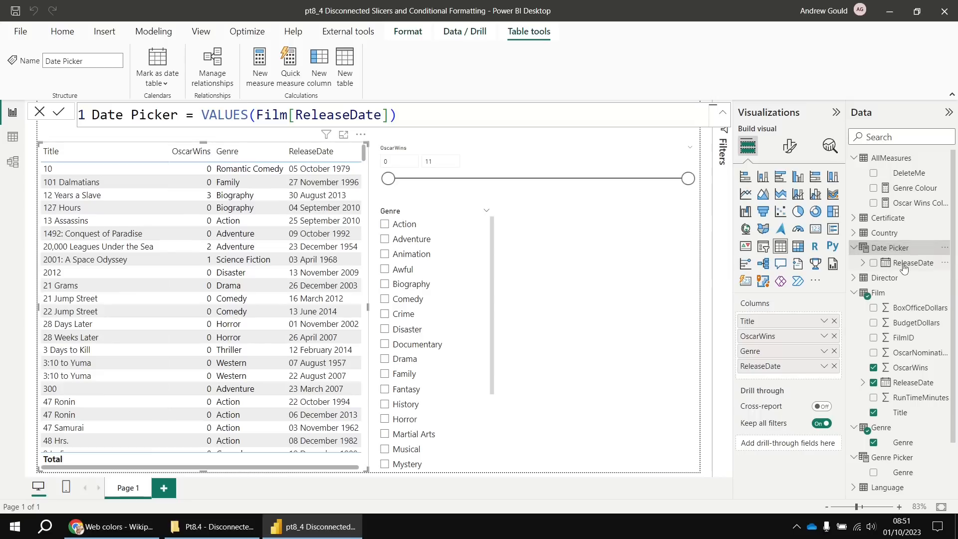
pyautogui.click(13, 141)
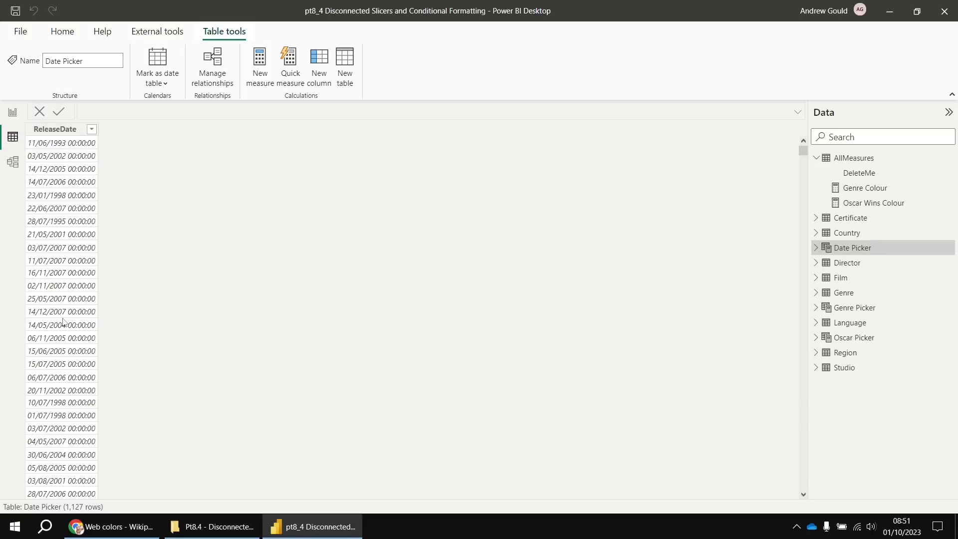
pyautogui.click(12, 161)
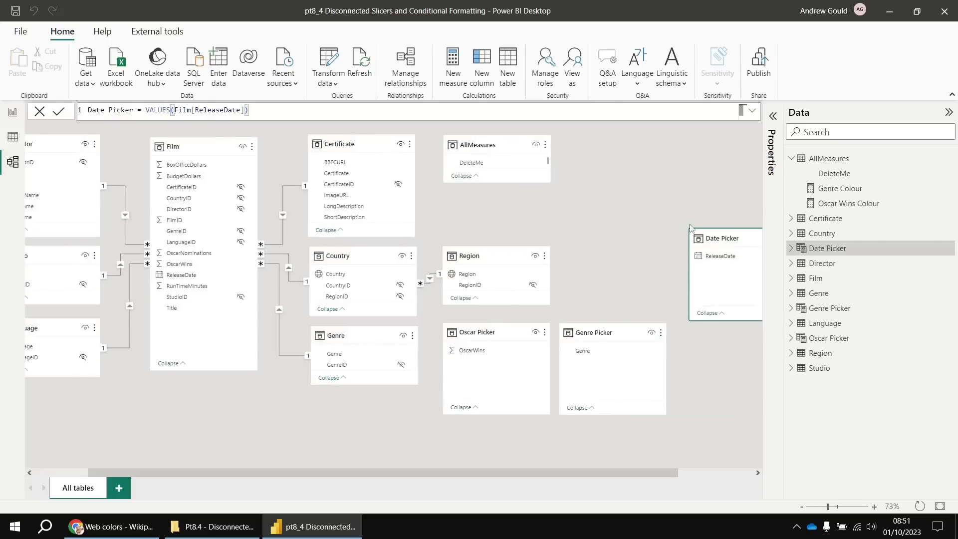
pyautogui.moveTo(723, 235); pyautogui.dragTo(662, 229)
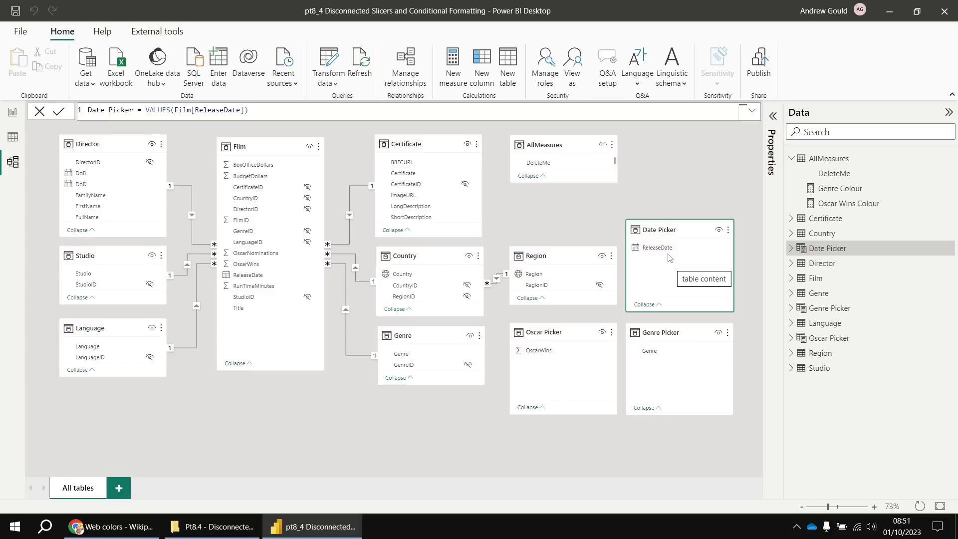
# - Inspect the Date Picker table's ReleaseDate field in the model view and its date hierarchy in the report view
pyautogui.click(791, 249)
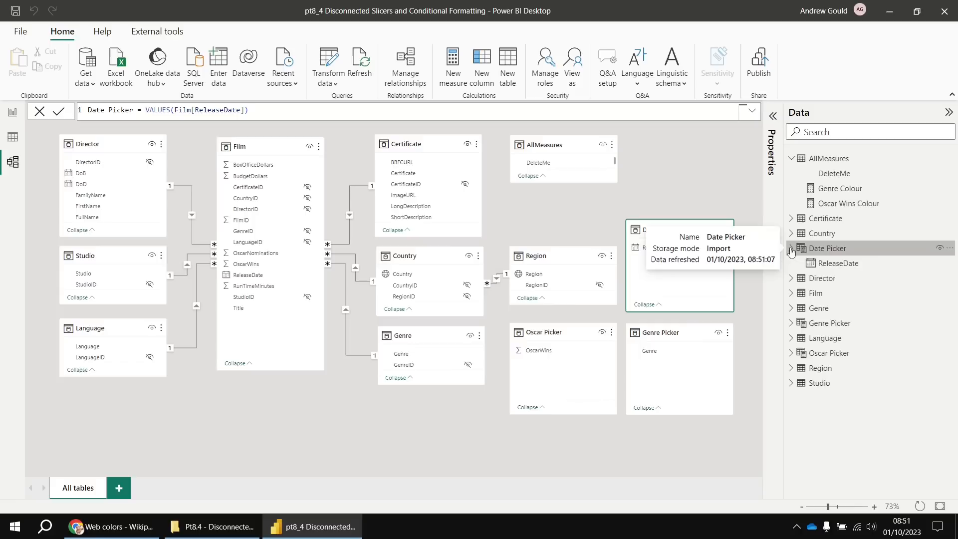
pyautogui.click(825, 268)
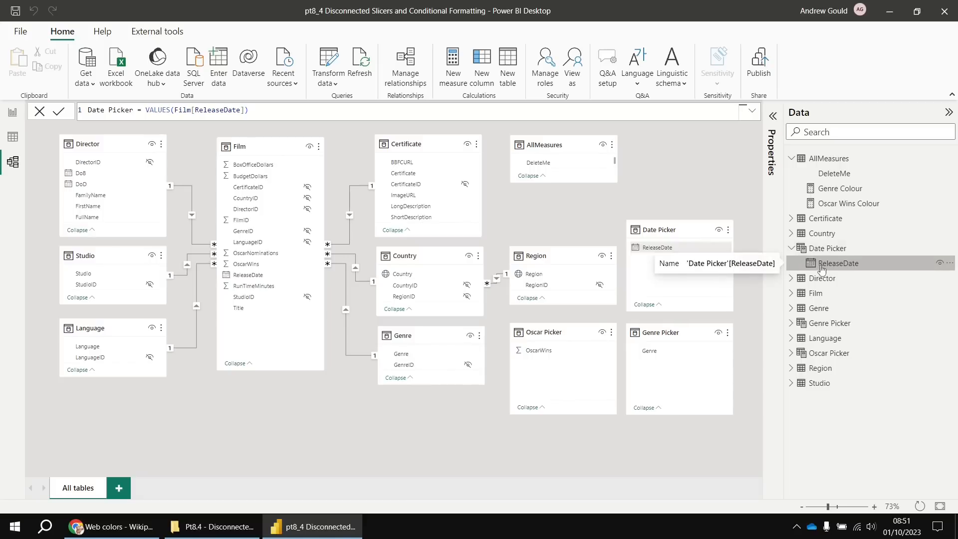
pyautogui.click(12, 112)
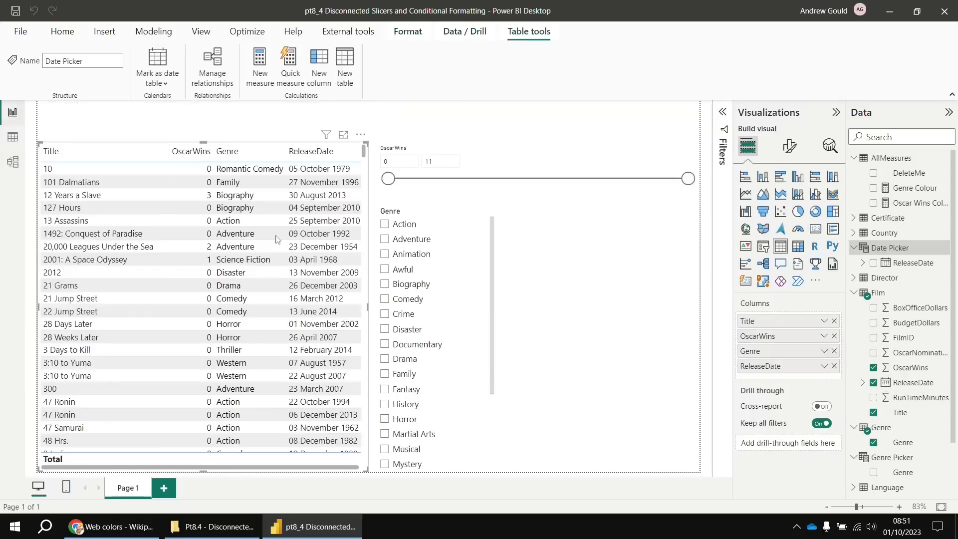
pyautogui.click(862, 262)
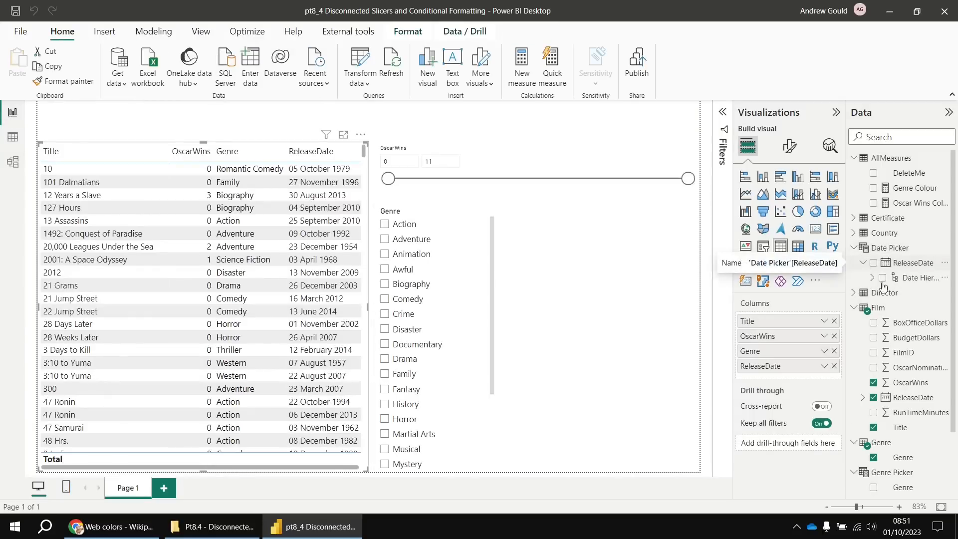
pyautogui.click(863, 263)
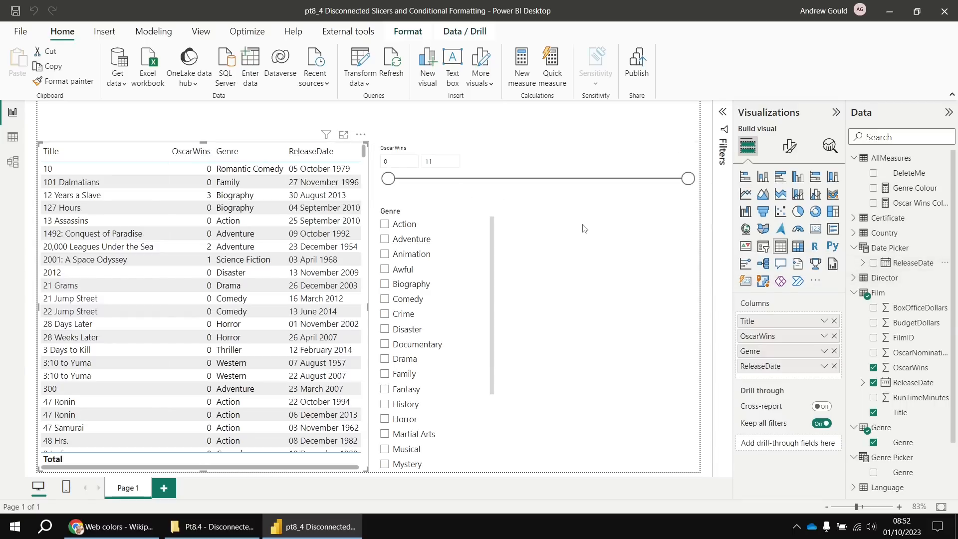
# - Shift the Genre slicer down and add a full-width slicer for Date Picker's ReleaseDate between it and the OscarWins slicer
pyautogui.click(397, 212)
pyautogui.moveTo(435, 204); pyautogui.dragTo(432, 276)
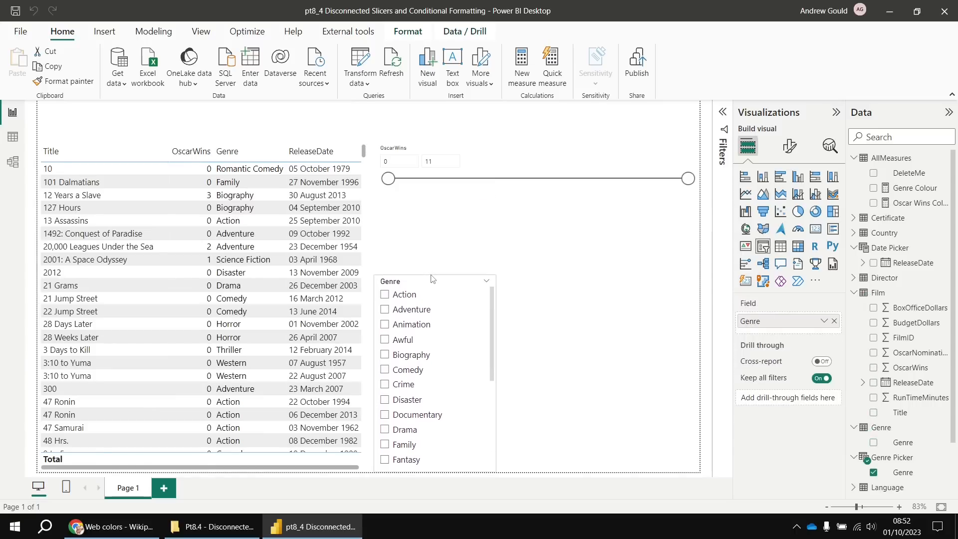
pyautogui.click(424, 237)
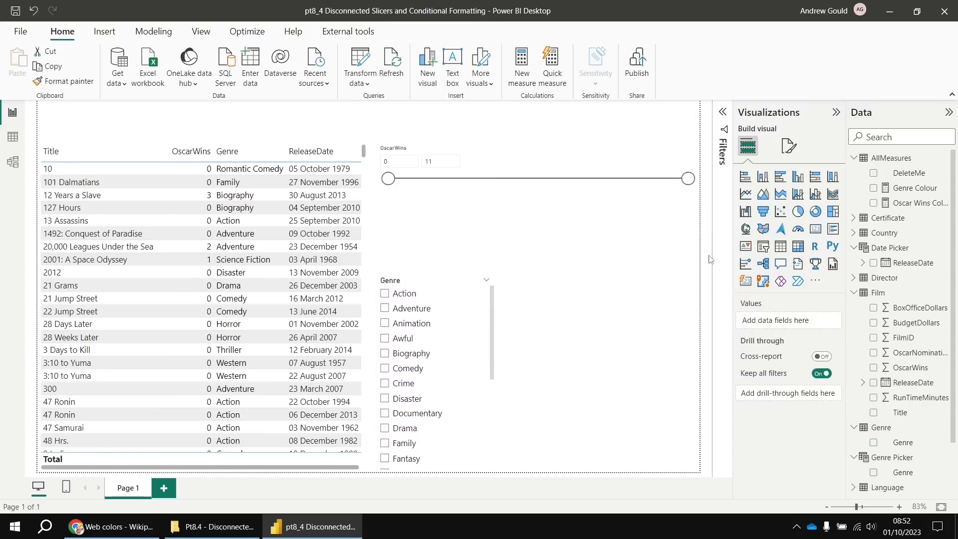
pyautogui.click(762, 245)
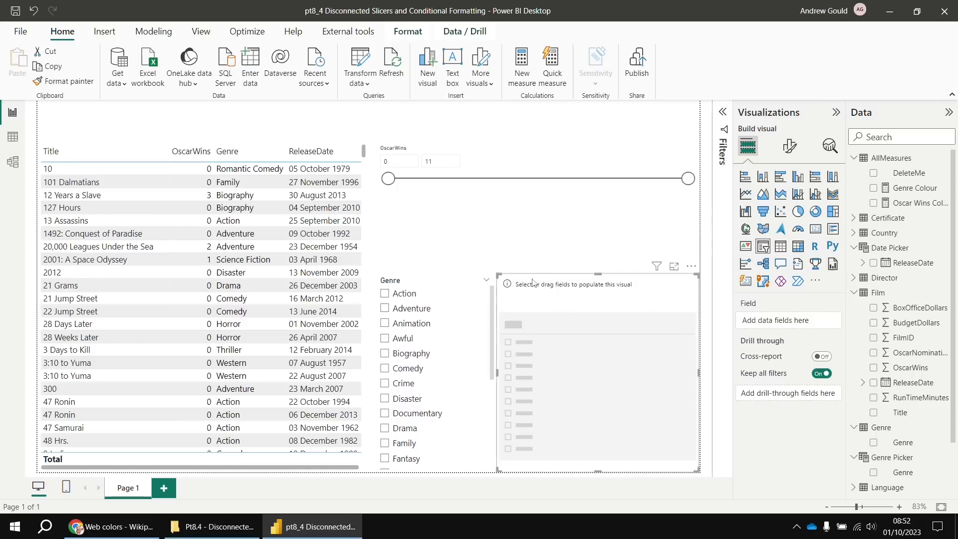
pyautogui.moveTo(523, 283); pyautogui.dragTo(413, 215)
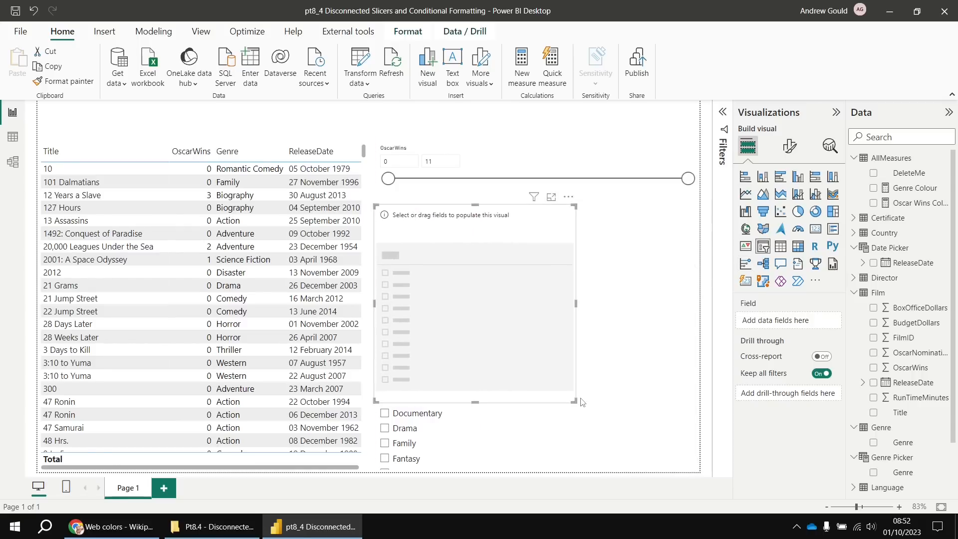
pyautogui.moveTo(575, 401); pyautogui.dragTo(699, 271)
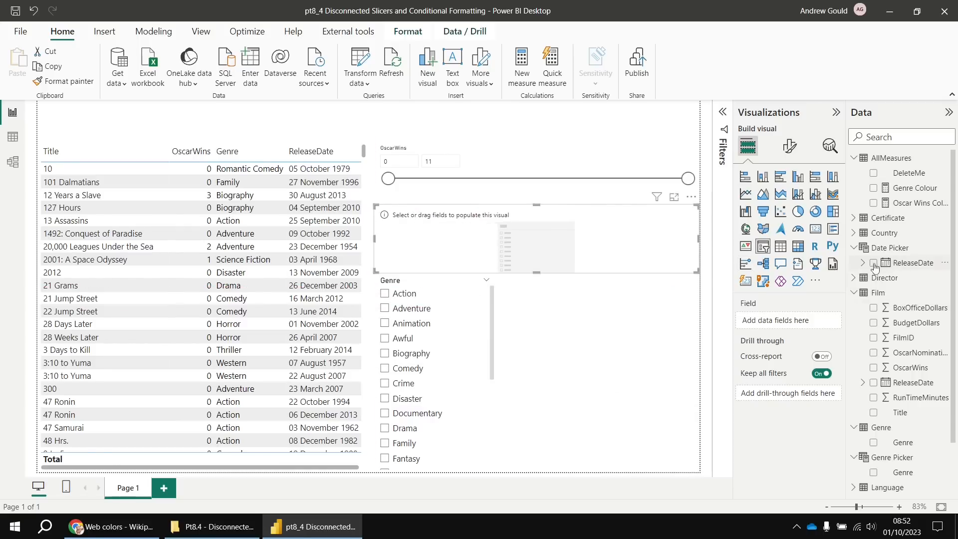
pyautogui.click(873, 263)
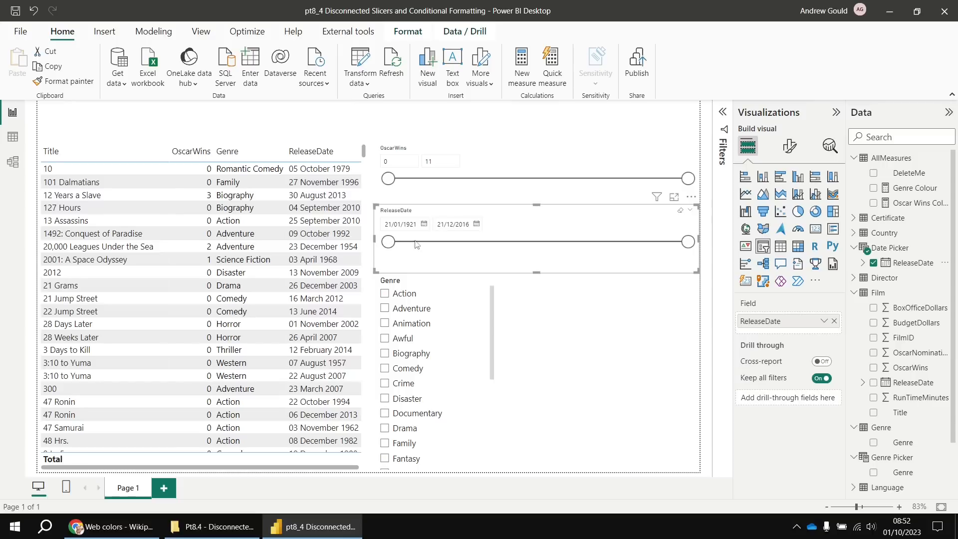
# - Test the ReleaseDate slicer by narrowing its range from both ends, and restore the full range 21/01/1921 to 21/12/2016
pyautogui.moveTo(388, 243); pyautogui.dragTo(492, 242)
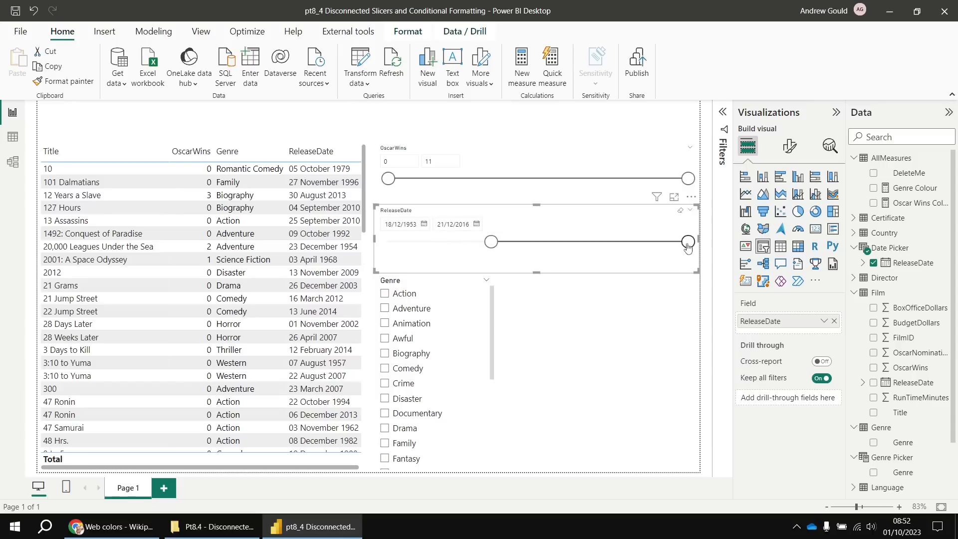
pyautogui.moveTo(687, 243); pyautogui.dragTo(394, 243)
pyautogui.moveTo(513, 242); pyautogui.dragTo(693, 257)
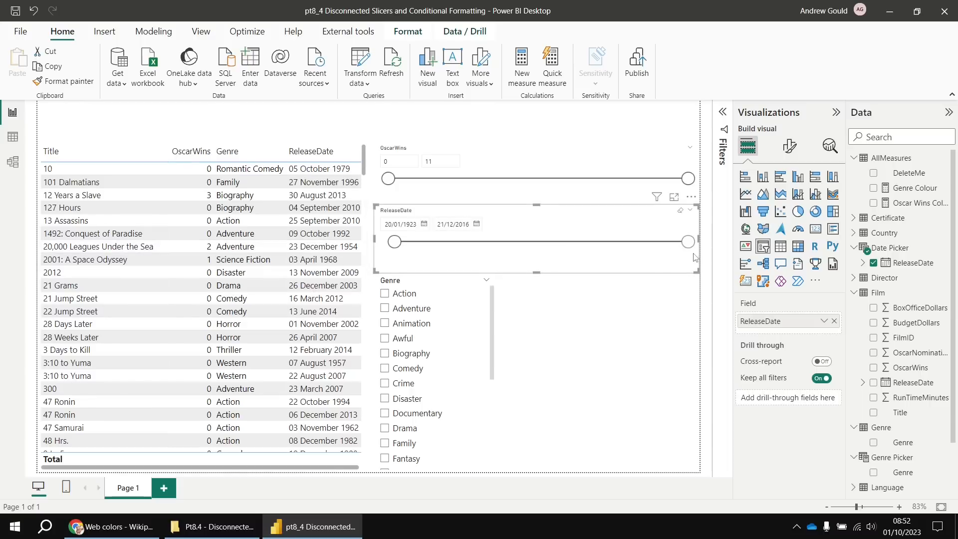
pyautogui.moveTo(394, 242); pyautogui.dragTo(385, 242)
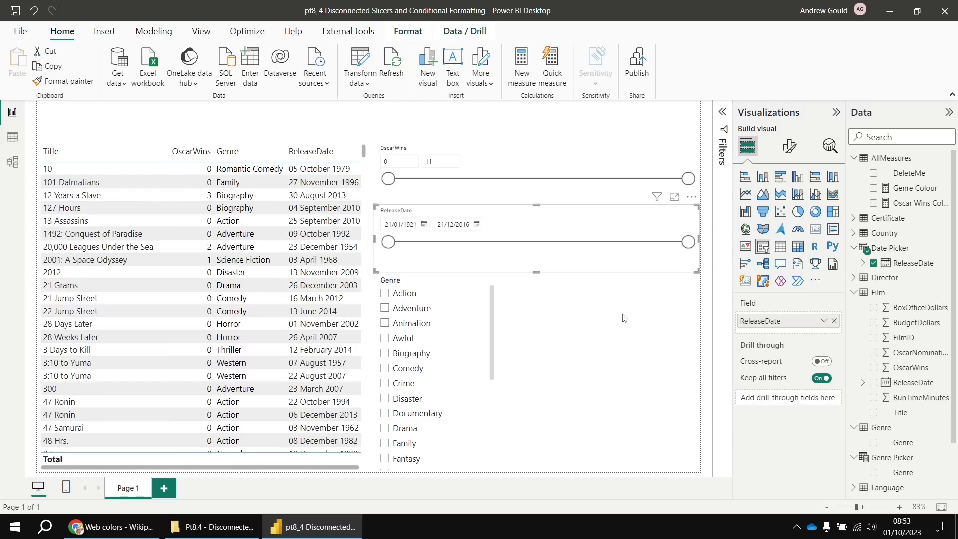
# - Copy the Genre Colour formula into a new measure in the AllMeasures table and name it Date Colour
pyautogui.click(911, 191)
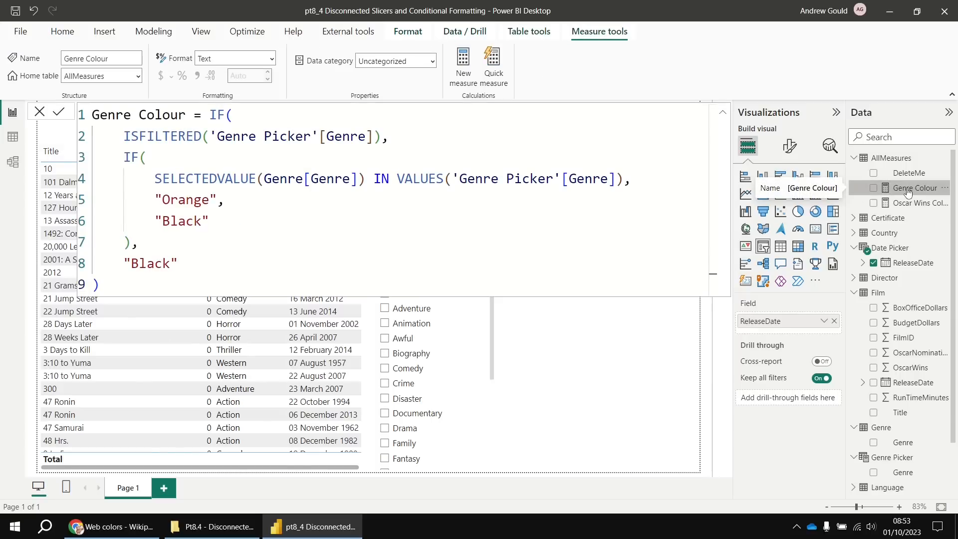
pyautogui.moveTo(111, 289); pyautogui.dragTo(78, 109)
pyautogui.hotkey('ctrl', 'c')
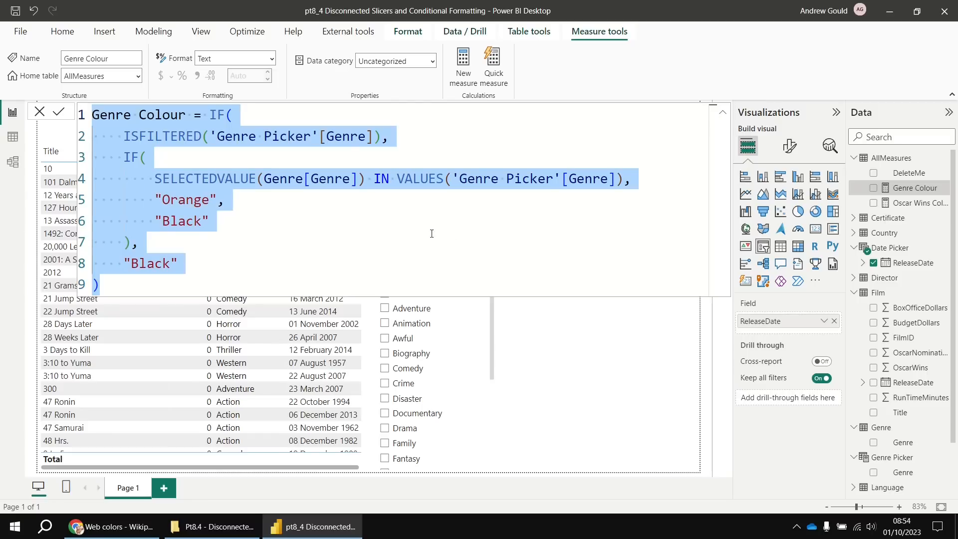
pyautogui.rightClick(879, 158)
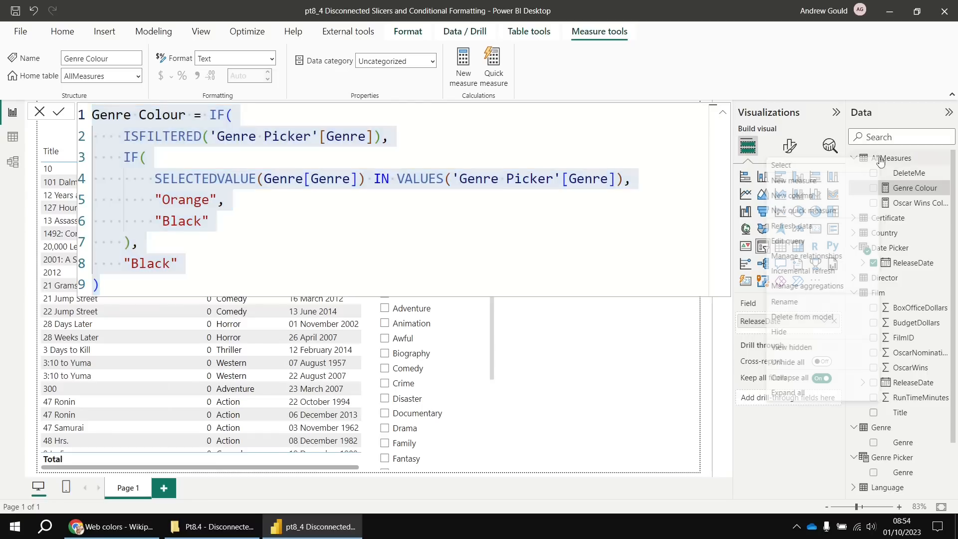
pyautogui.click(817, 182)
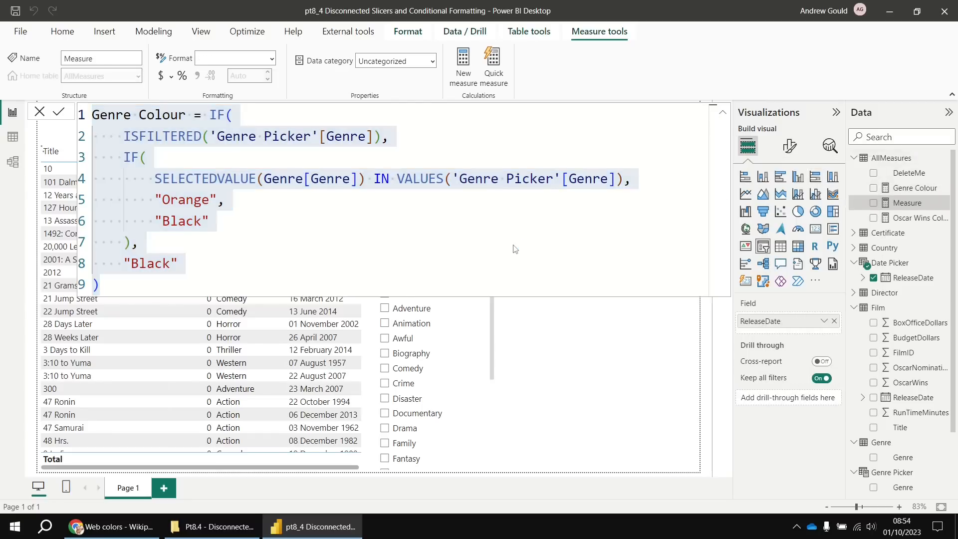
pyautogui.hotkey('ctrl', 'v')
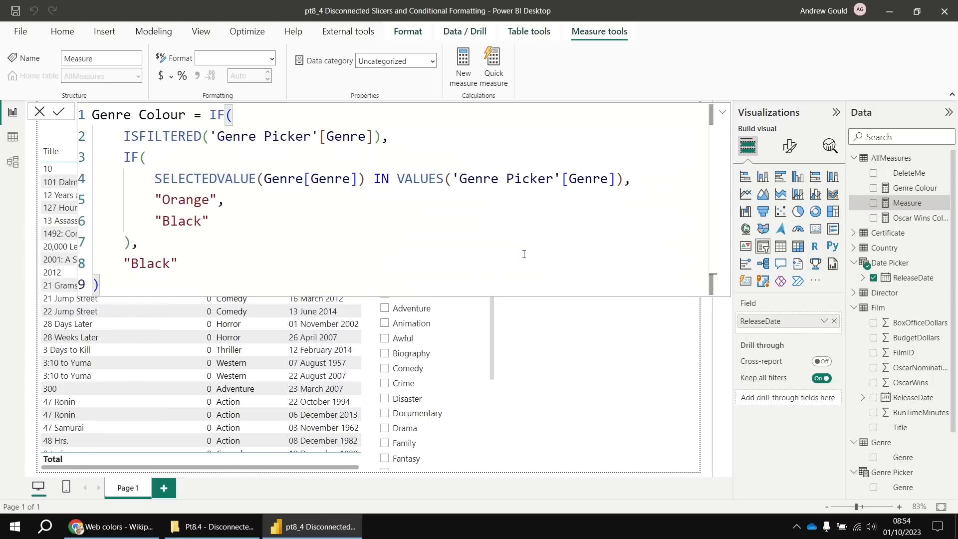
pyautogui.doubleClick(104, 116)
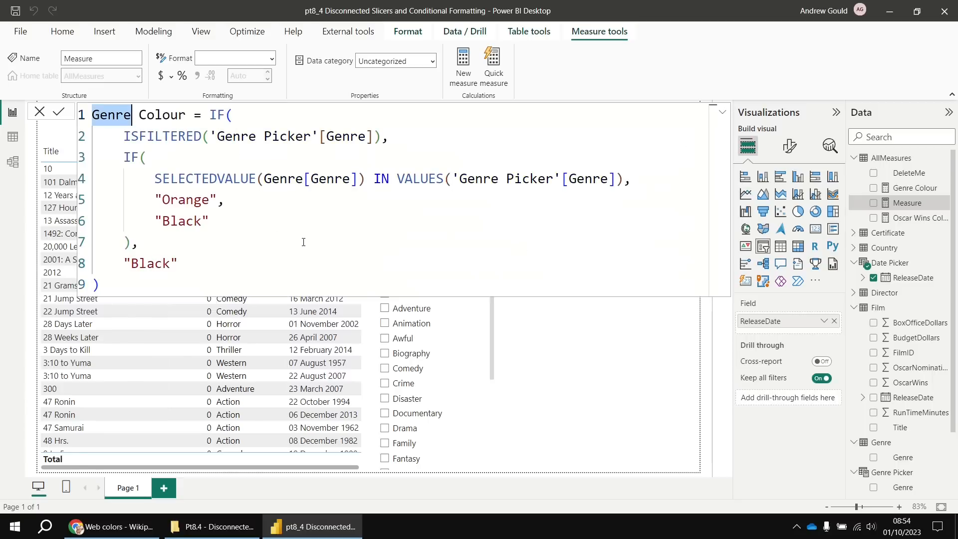
pyautogui.write('Date')
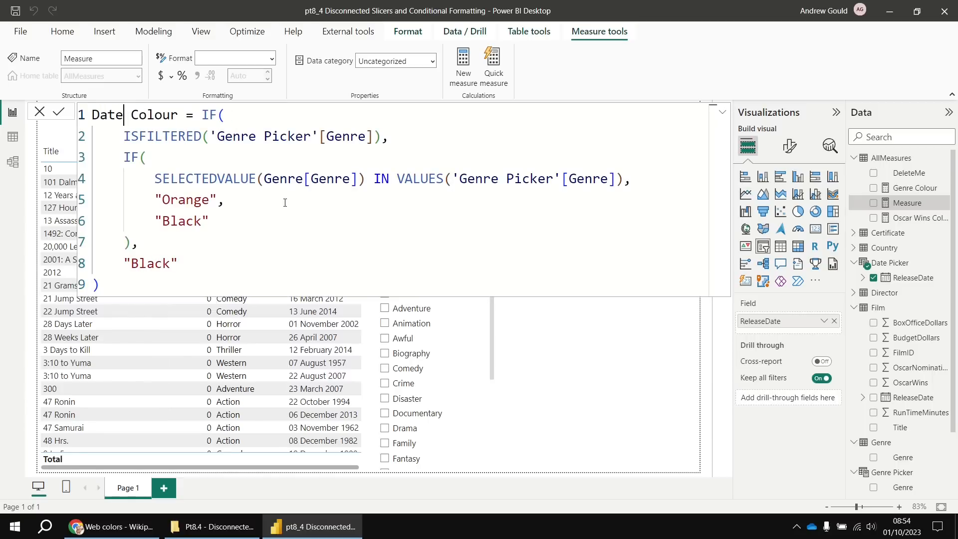
# - Replace the ISFILTERED argument in the Date Colour measure with 'Date Picker'[ReleaseDate]
pyautogui.moveTo(211, 137); pyautogui.dragTo(374, 136)
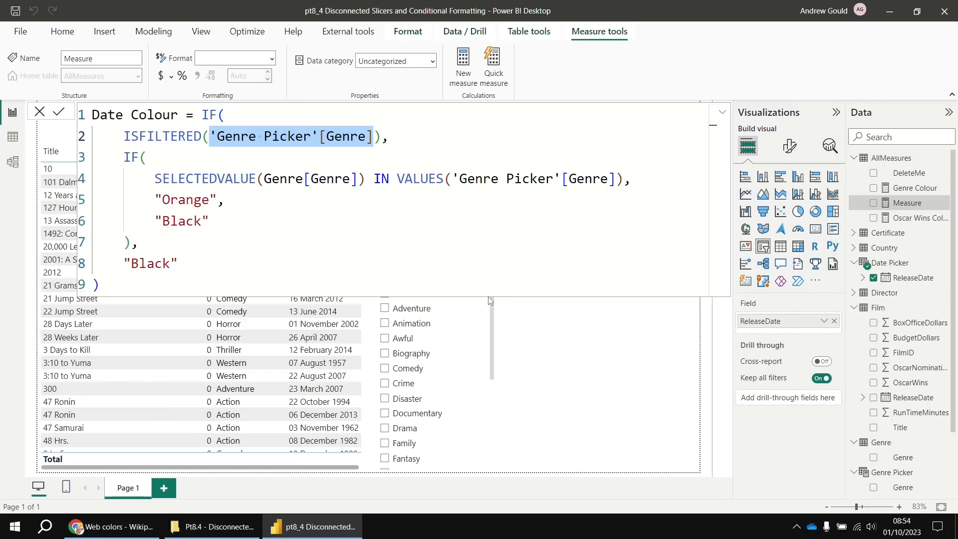
pyautogui.write('rel')
pyautogui.press('Tab')
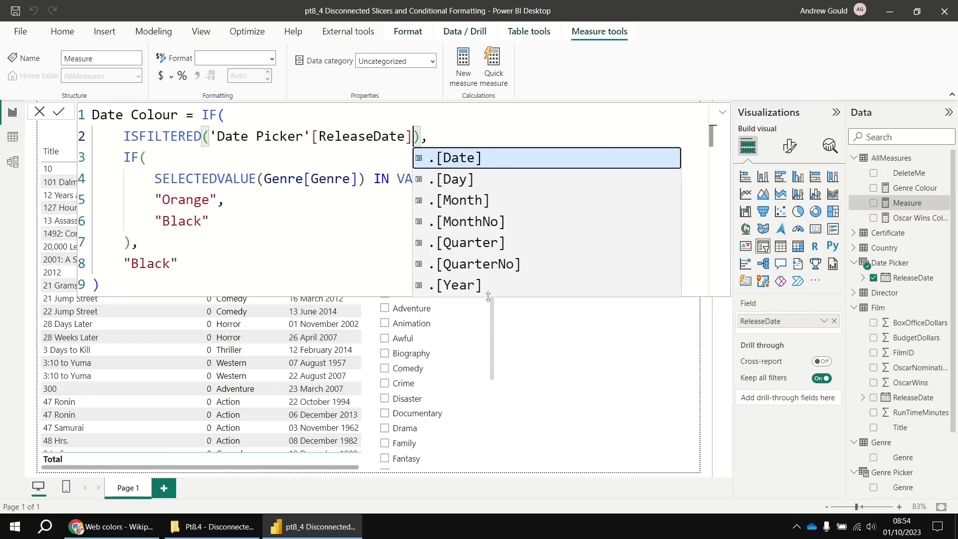
pyautogui.click(272, 192)
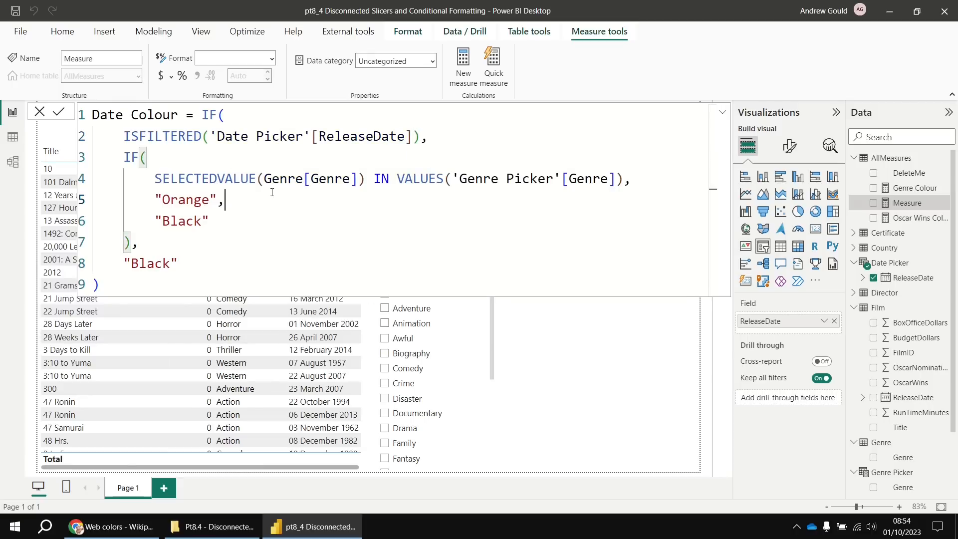
# - In the Date Colour measure, test SELECTEDVALUE of Film[ReleaseDate] against VALUES of 'Date Picker'[ReleaseDate], and commit the formula
pyautogui.moveTo(264, 178); pyautogui.dragTo(358, 178)
pyautogui.write('rel')
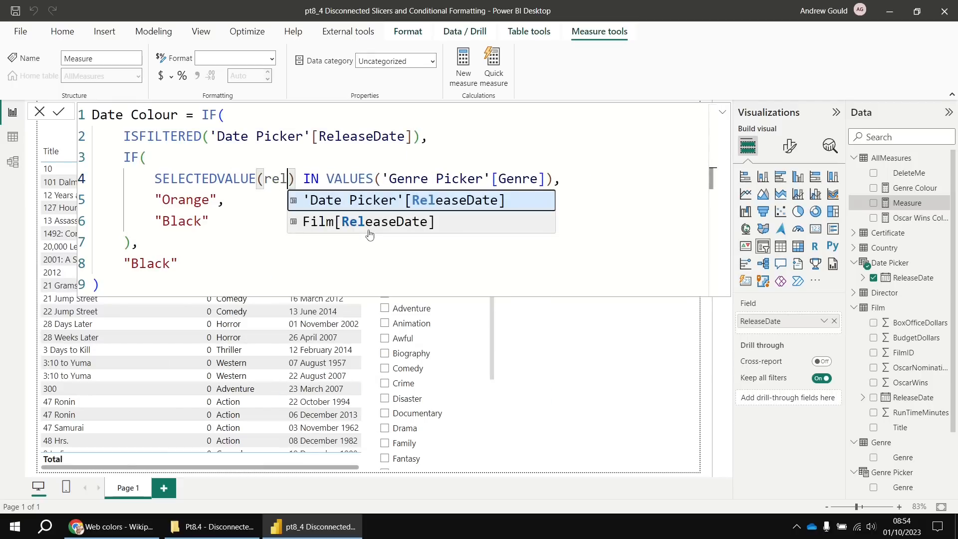
pyautogui.click(369, 230)
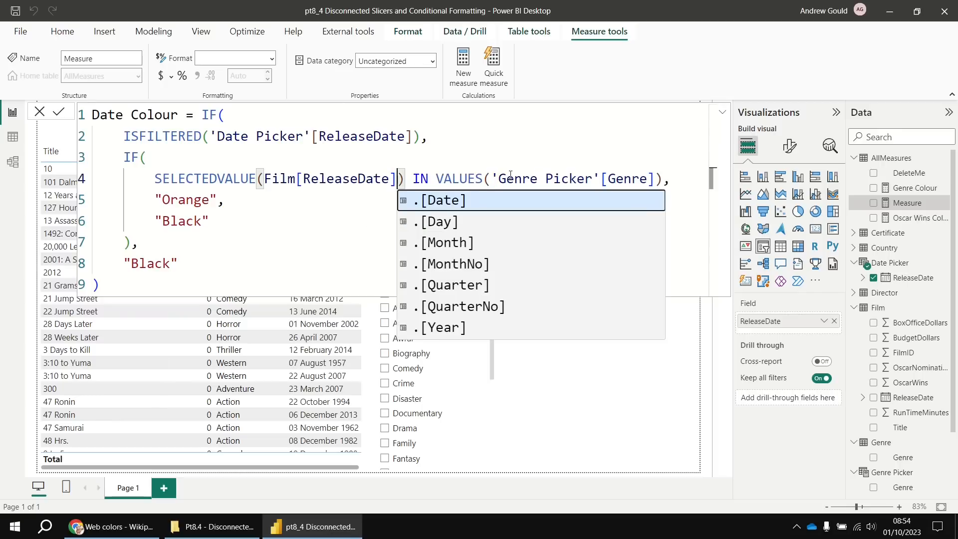
pyautogui.moveTo(494, 178); pyautogui.dragTo(647, 200)
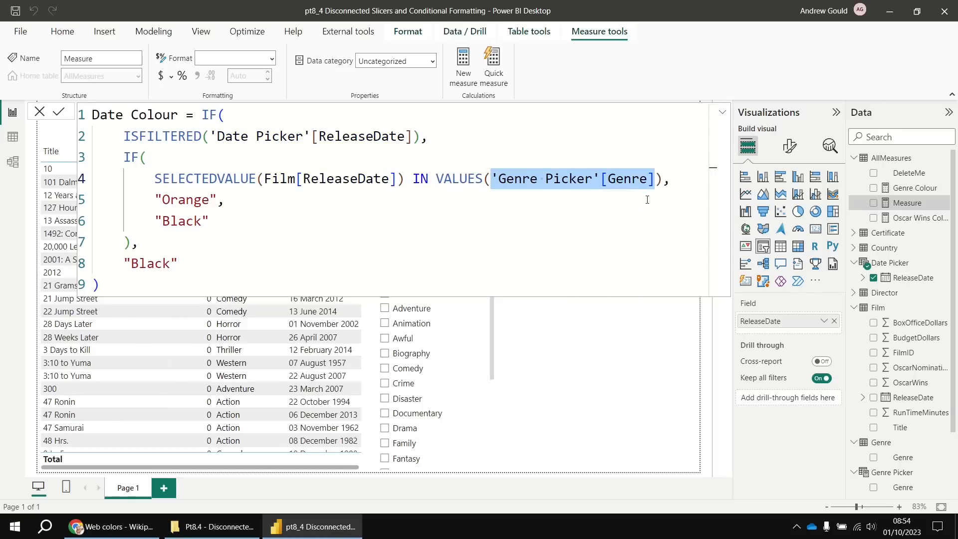
pyautogui.write('rel')
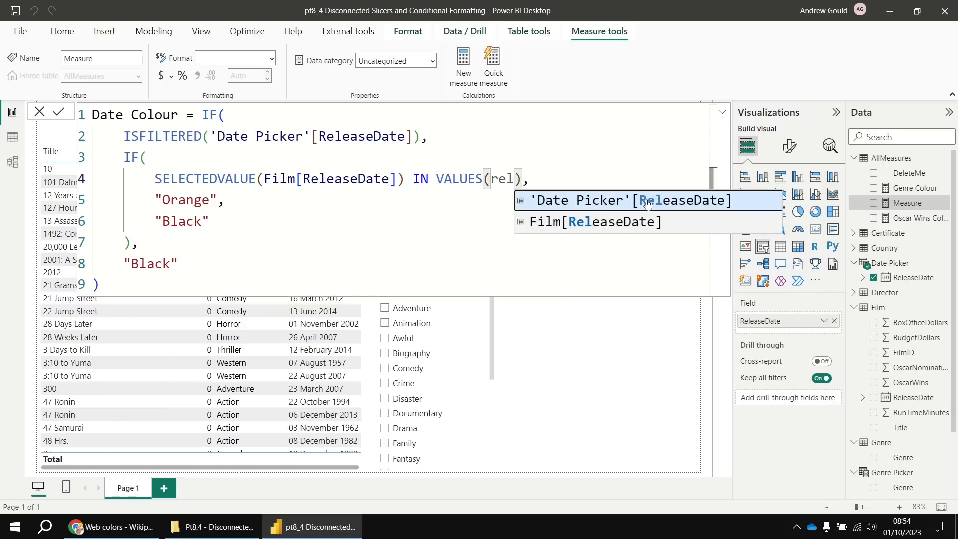
pyautogui.click(647, 204)
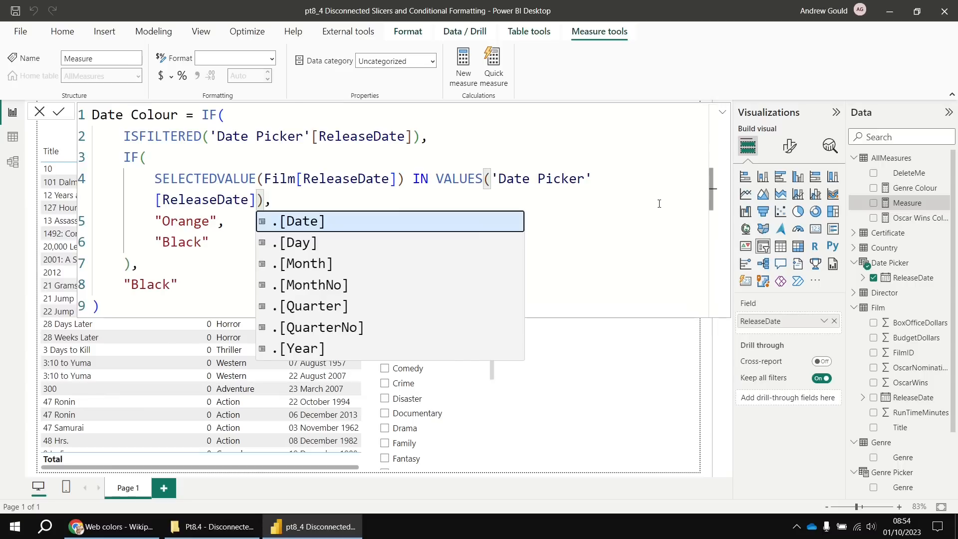
pyautogui.scroll(-1, 659, 203)
pyautogui.click(433, 234)
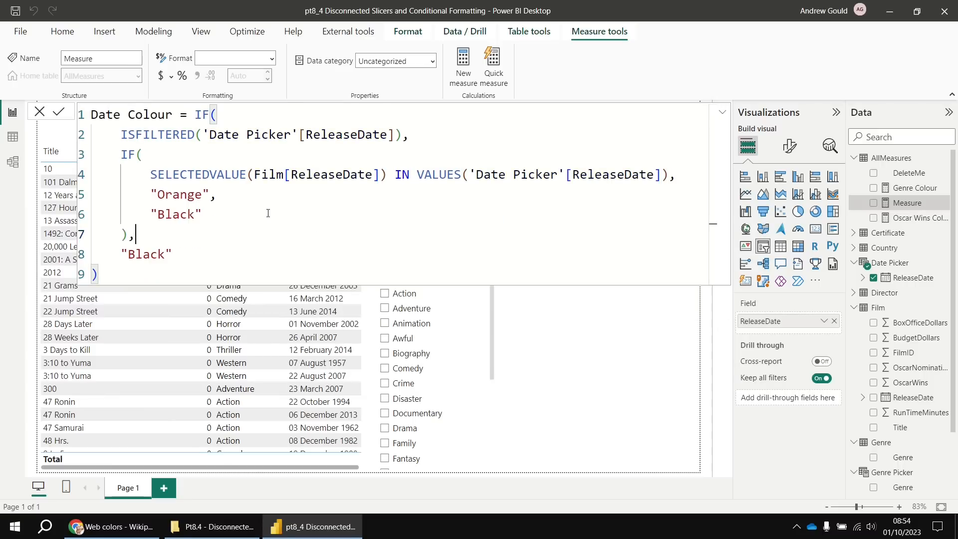
pyautogui.press('Return')
# - Apply conditional font colour to the film table's ReleaseDate column, using the Field value style based on the Date Colour measure
pyautogui.click(347, 467)
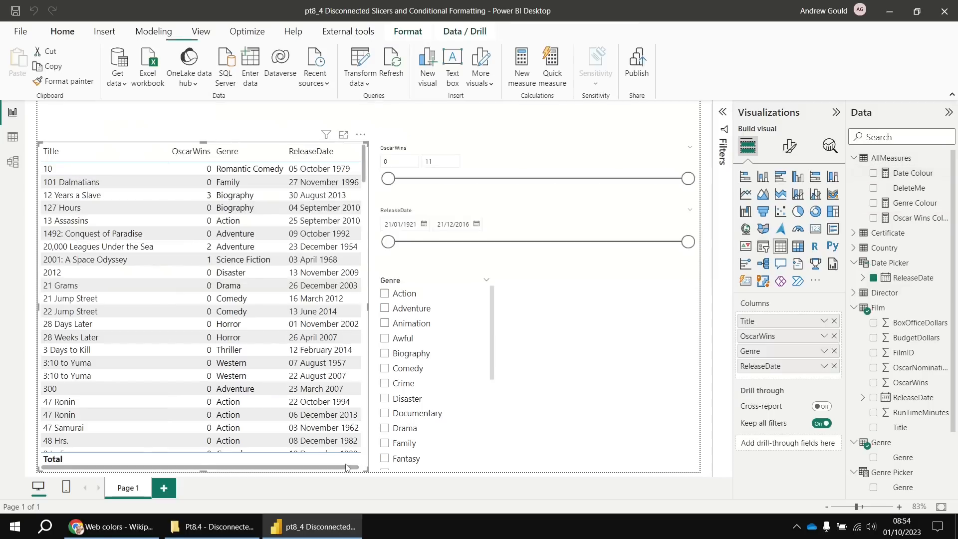
pyautogui.rightClick(767, 369)
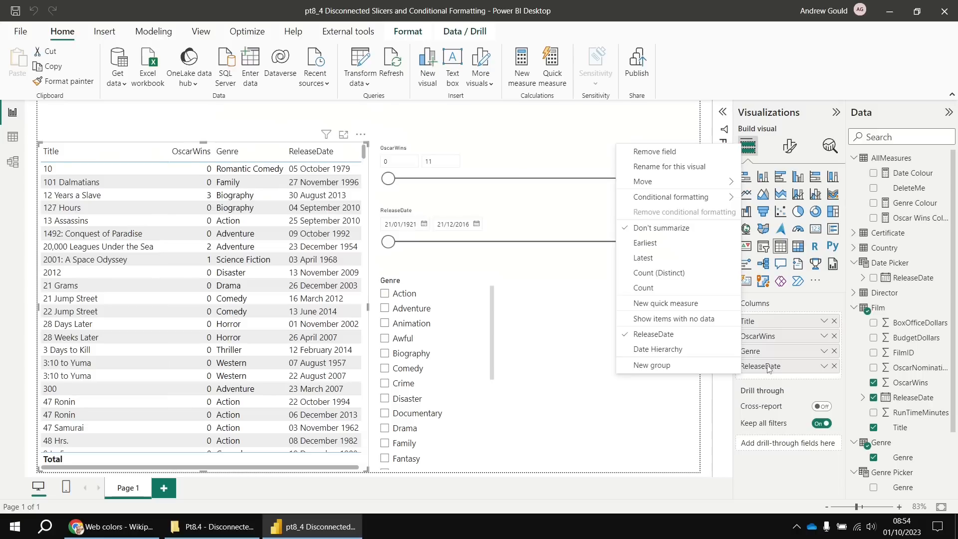
pyautogui.moveTo(678, 198)
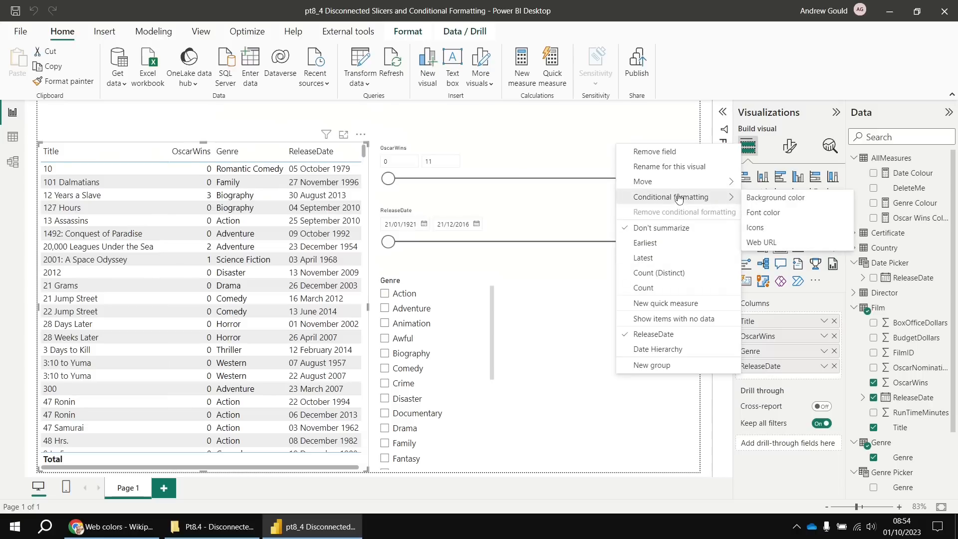
pyautogui.click(772, 215)
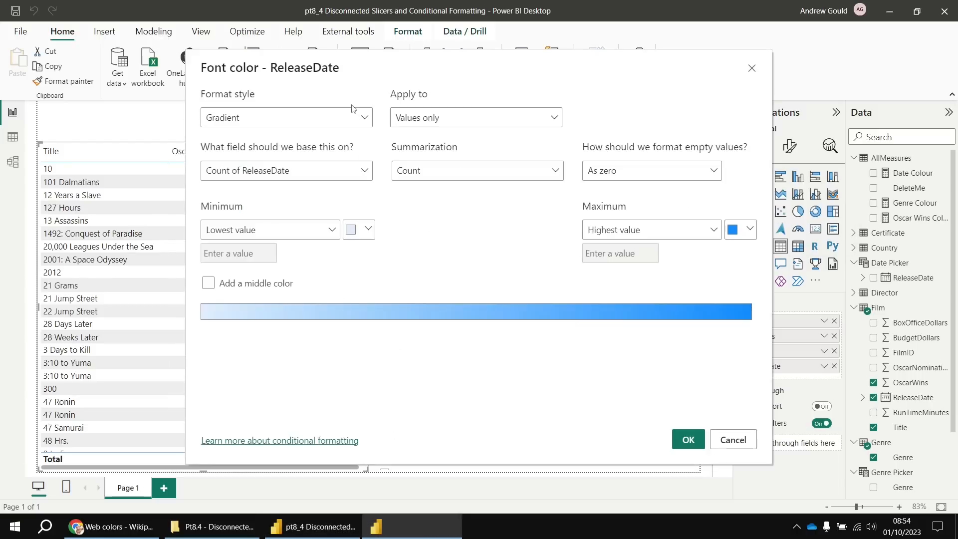
pyautogui.click(352, 112)
pyautogui.click(238, 177)
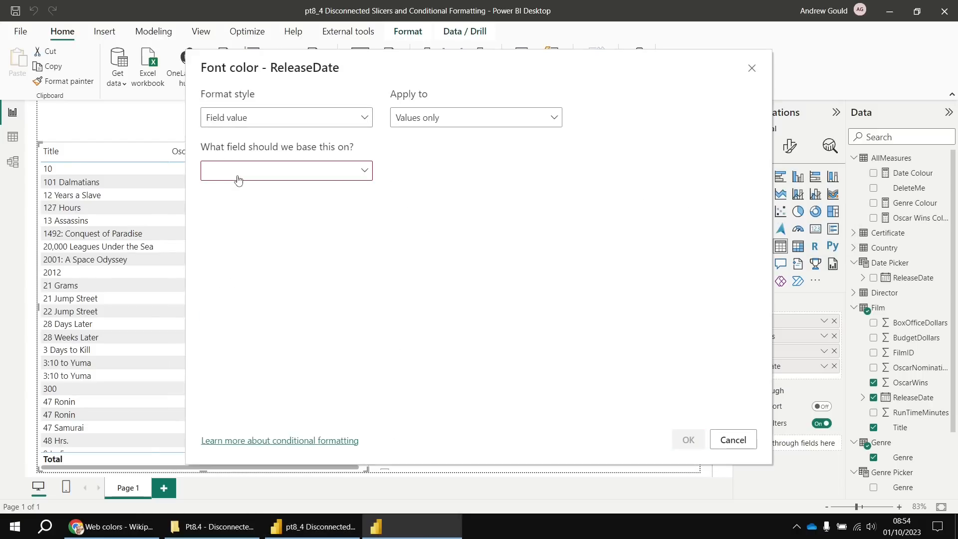
pyautogui.click(363, 170)
pyautogui.click(210, 215)
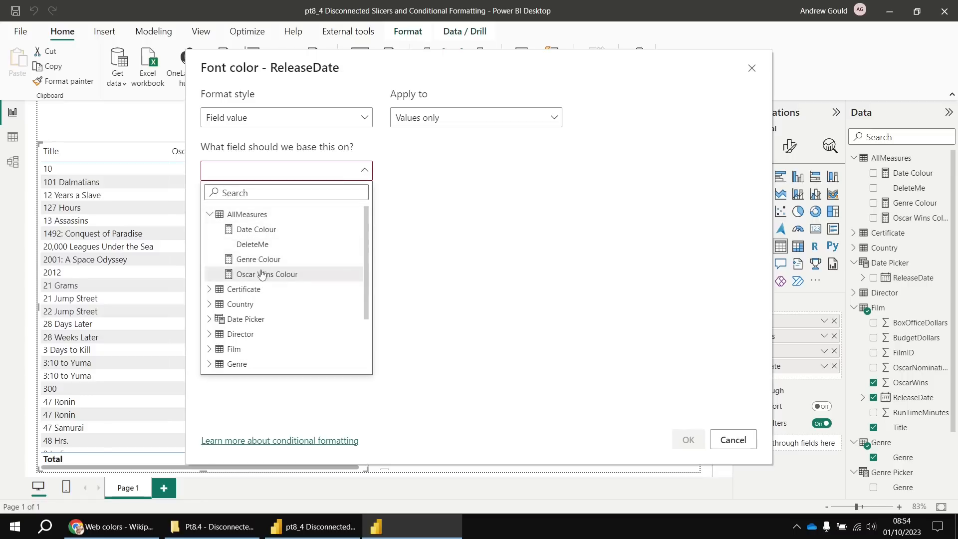
pyautogui.click(258, 230)
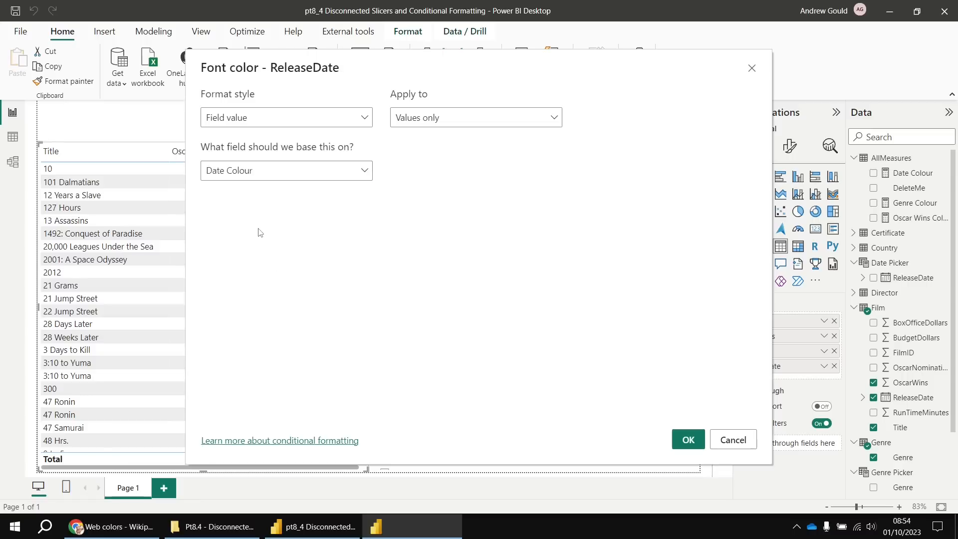
pyautogui.click(687, 440)
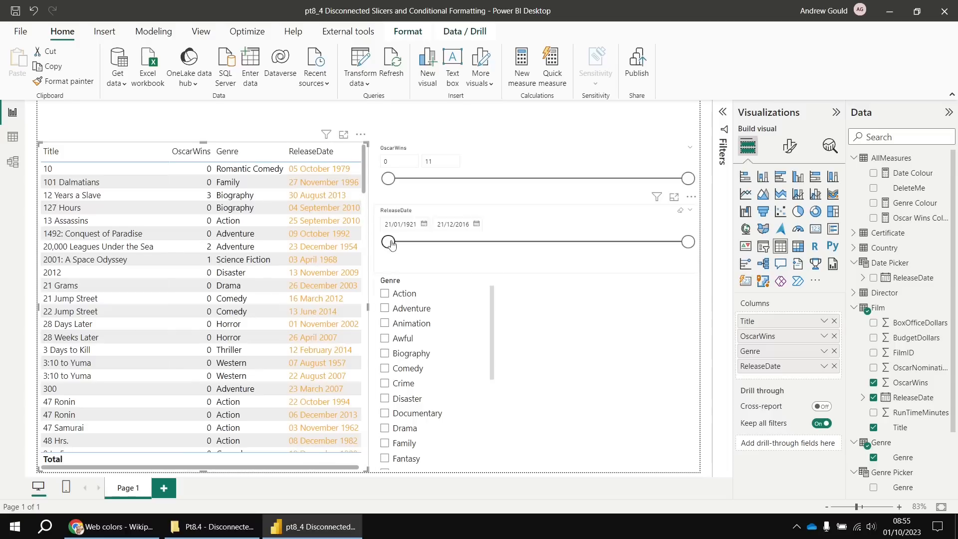
# - Clear the ReleaseDate slicer and test the table's date colours by moving both ends of the range, including 18/07/1960 to 02/11/1992
pyautogui.click(394, 253)
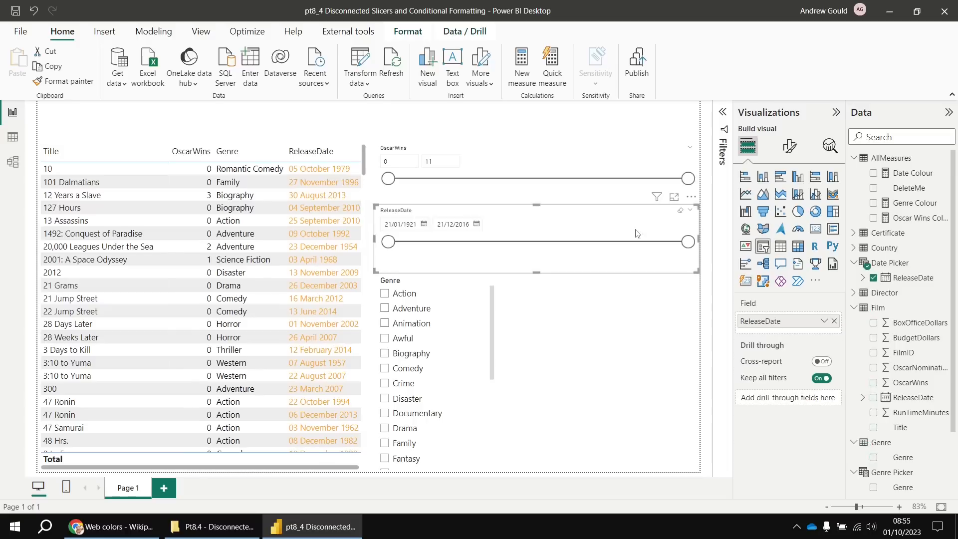
pyautogui.click(680, 211)
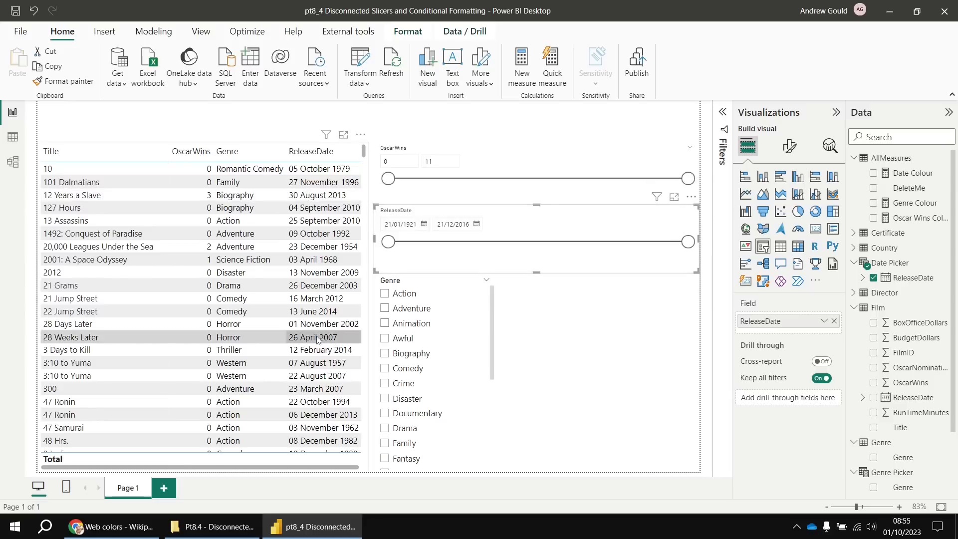
pyautogui.moveTo(389, 242); pyautogui.dragTo(511, 242)
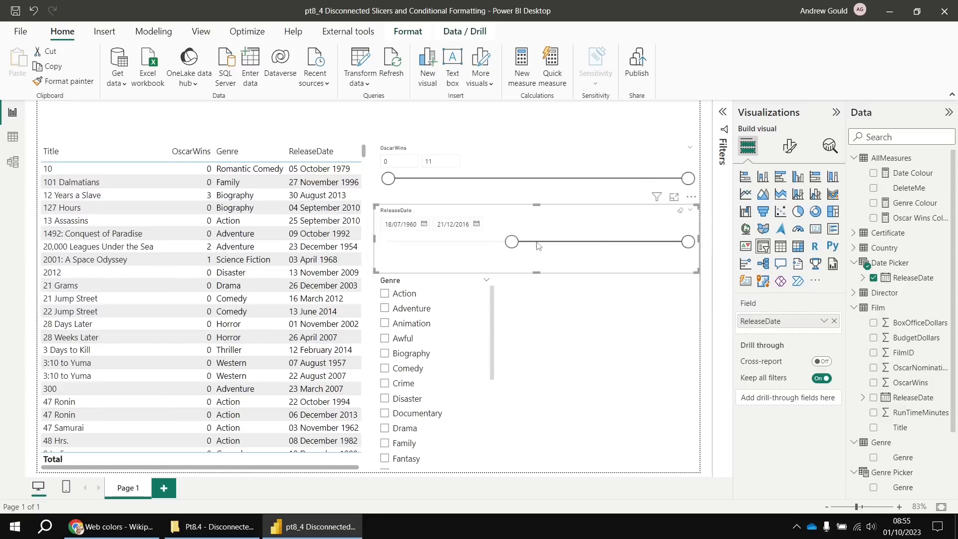
pyautogui.moveTo(687, 243); pyautogui.dragTo(612, 242)
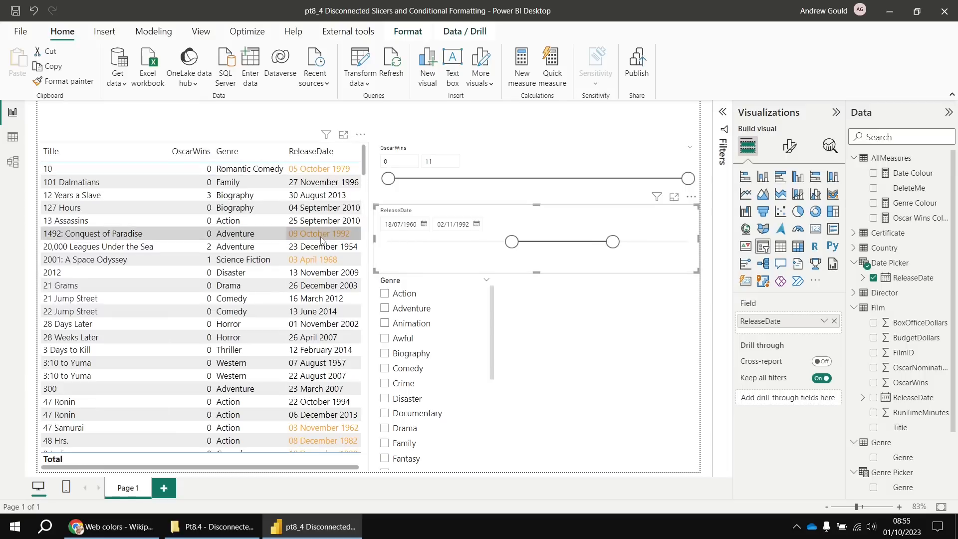
pyautogui.moveTo(511, 242); pyautogui.dragTo(467, 242)
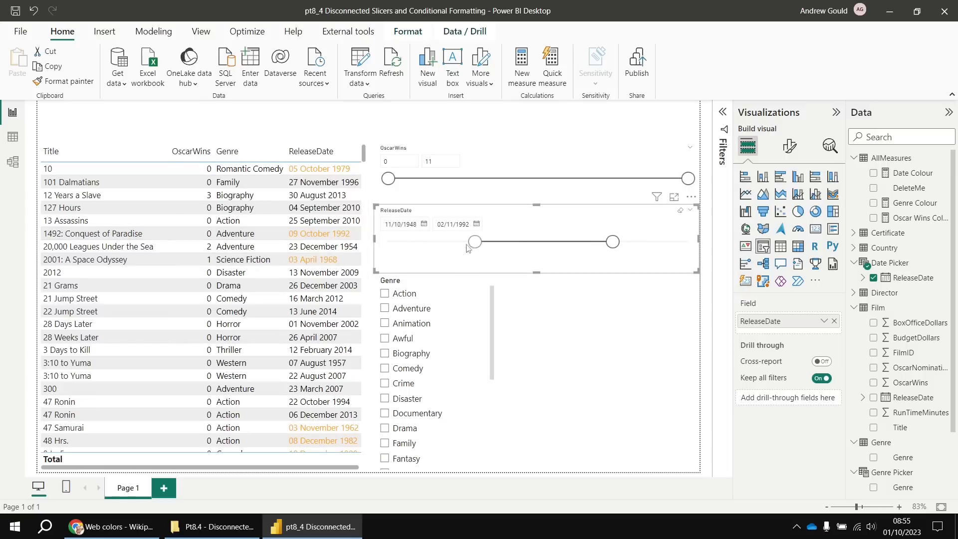
pyautogui.moveTo(613, 242); pyautogui.dragTo(369, 244)
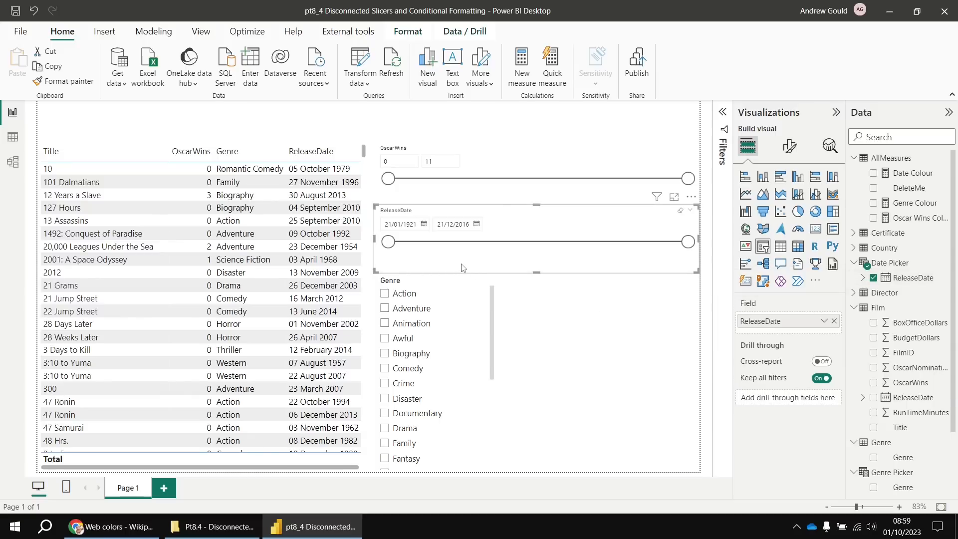
# - Reshape the ReleaseDate slicer into a tall block beside the Genre slicer, and extend the Genre slicer up to the same height
pyautogui.moveTo(377, 272); pyautogui.dragTo(500, 472)
pyautogui.click(435, 276)
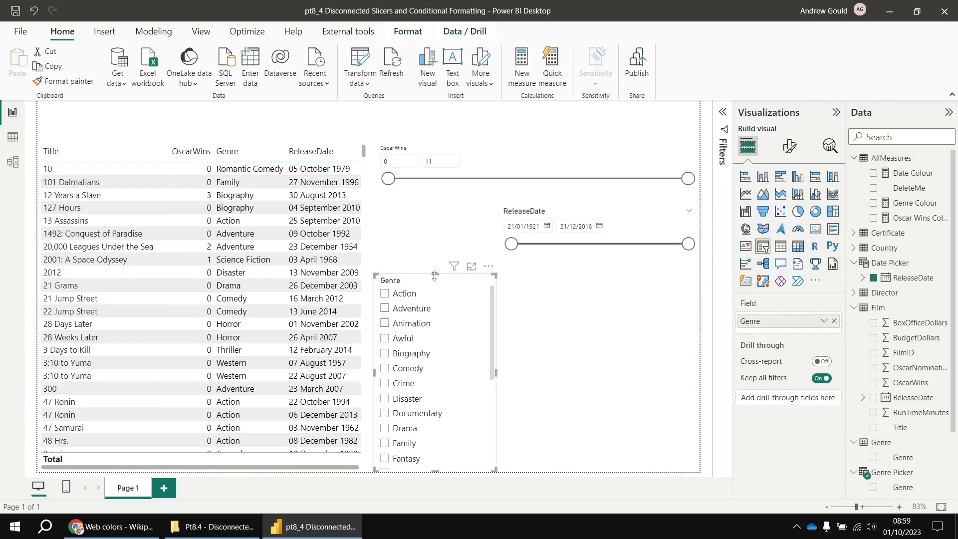
pyautogui.moveTo(435, 273); pyautogui.dragTo(435, 204)
# - Change the ReleaseDate slicer's style to Vertical list
pyautogui.click(527, 212)
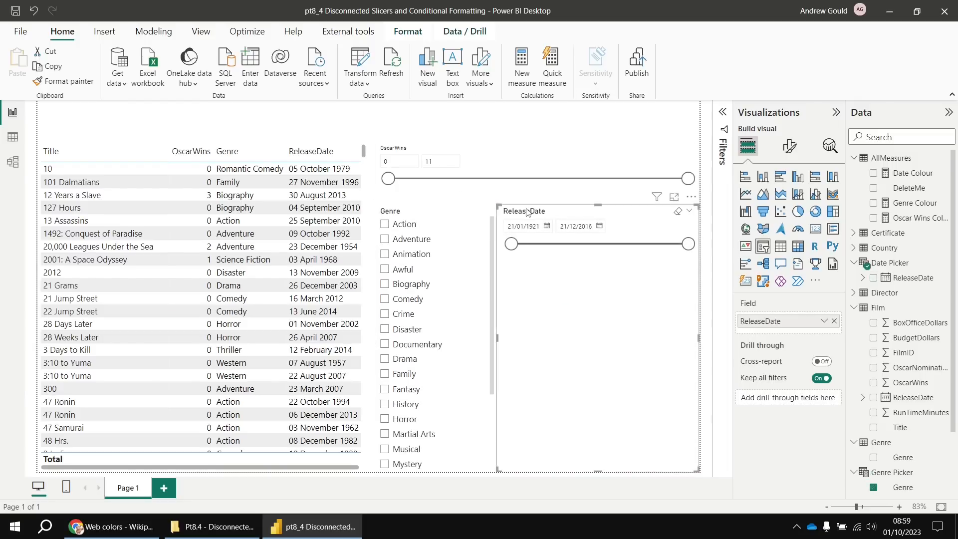
pyautogui.click(789, 146)
pyautogui.click(770, 232)
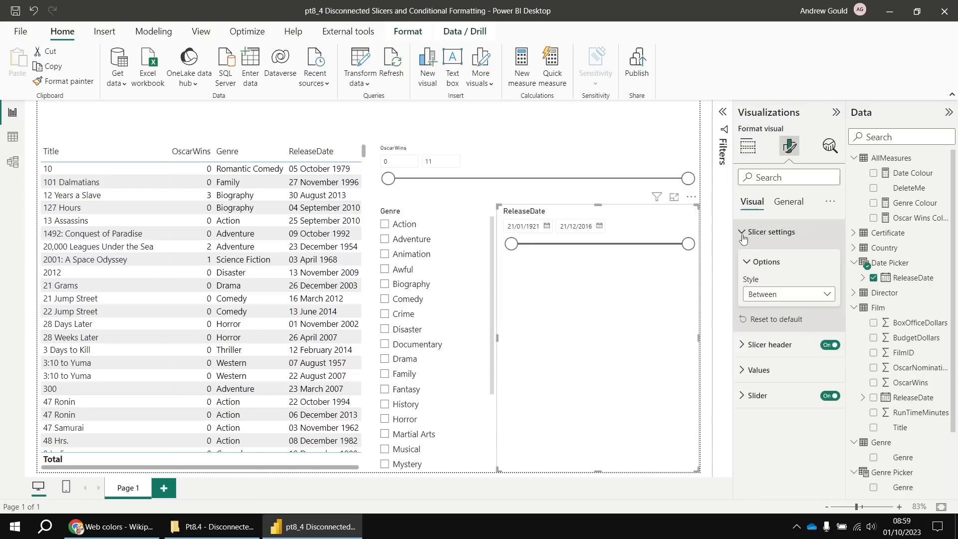
pyautogui.click(772, 295)
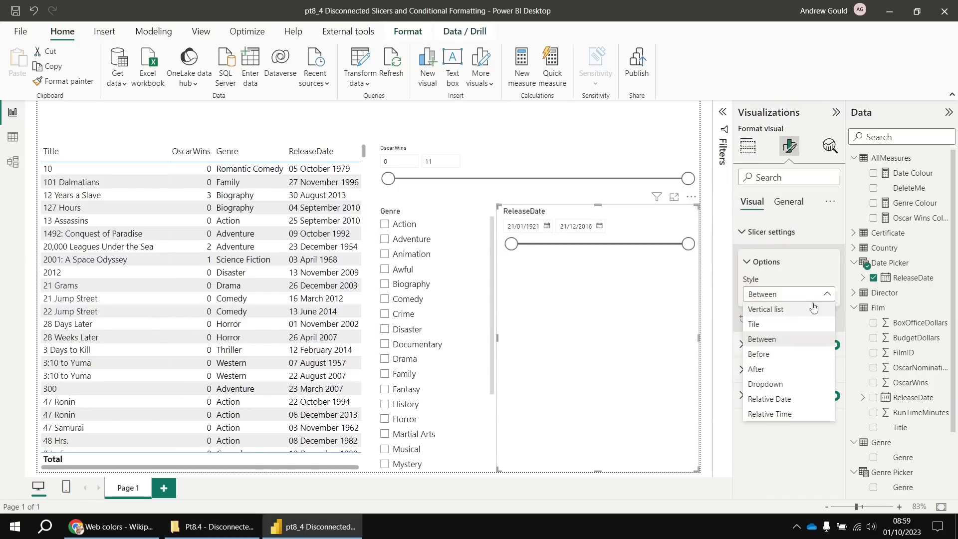
pyautogui.click(765, 310)
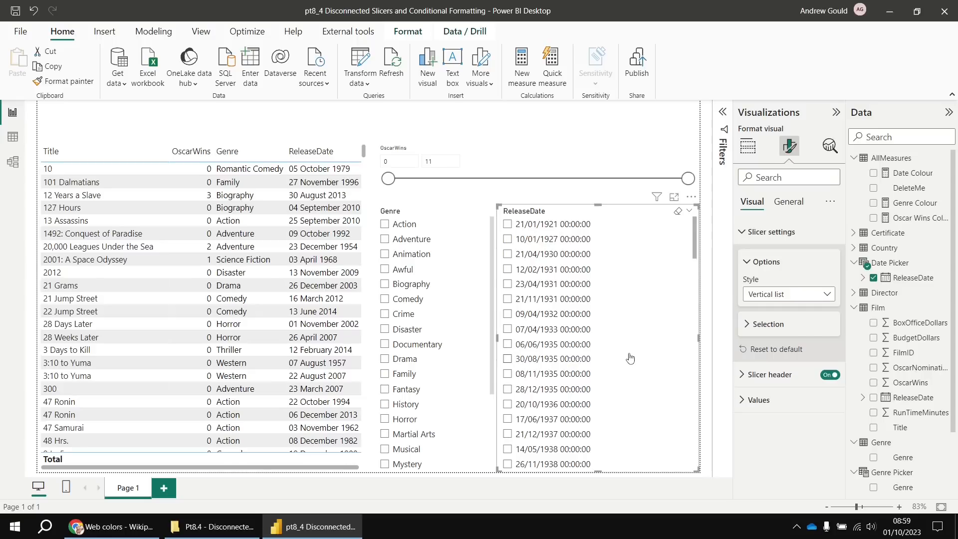
# - Replace the slicer's ReleaseDate field with Year and Month from the Date Picker date hierarchy, and check the months under 1927
pyautogui.click(747, 145)
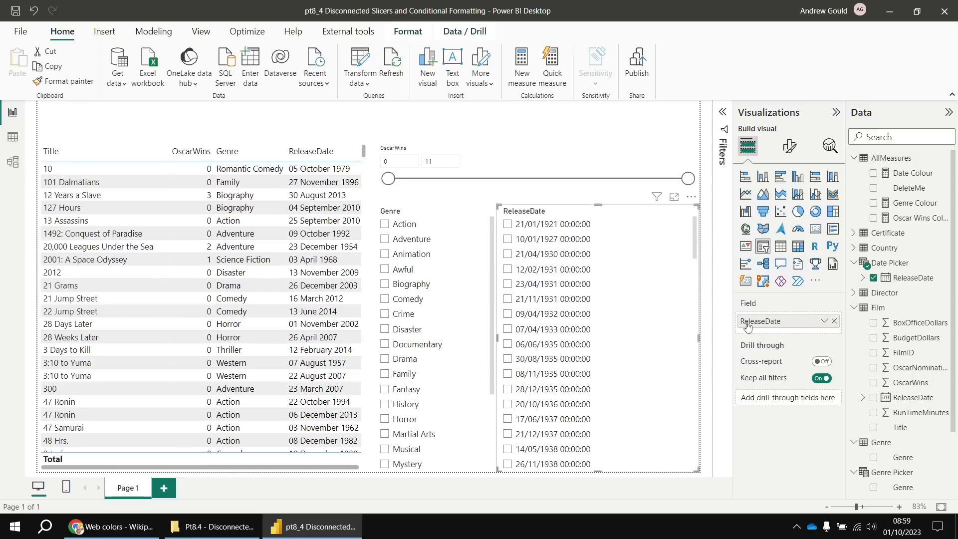
pyautogui.click(834, 322)
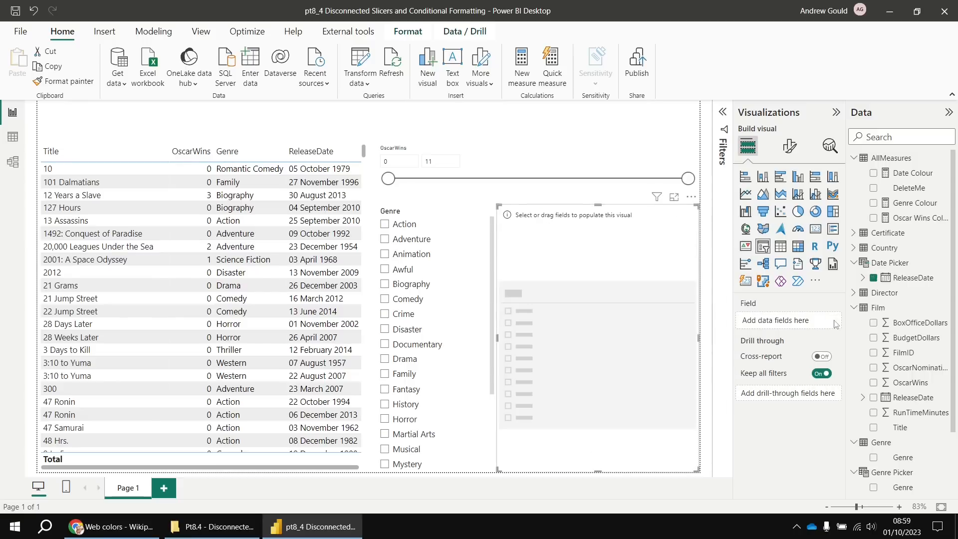
pyautogui.click(862, 280)
pyautogui.click(871, 294)
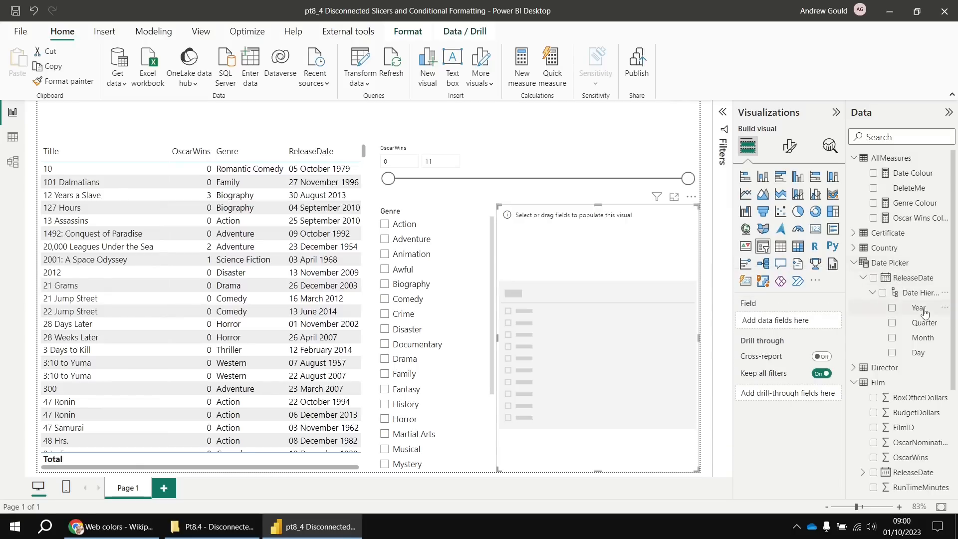
pyautogui.moveTo(919, 308); pyautogui.dragTo(805, 323)
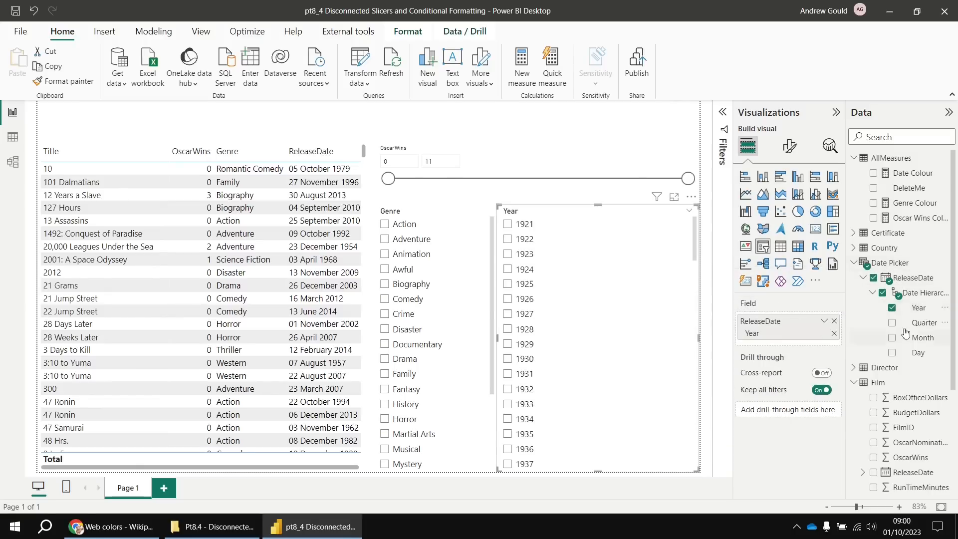
pyautogui.moveTo(922, 337); pyautogui.dragTo(818, 344)
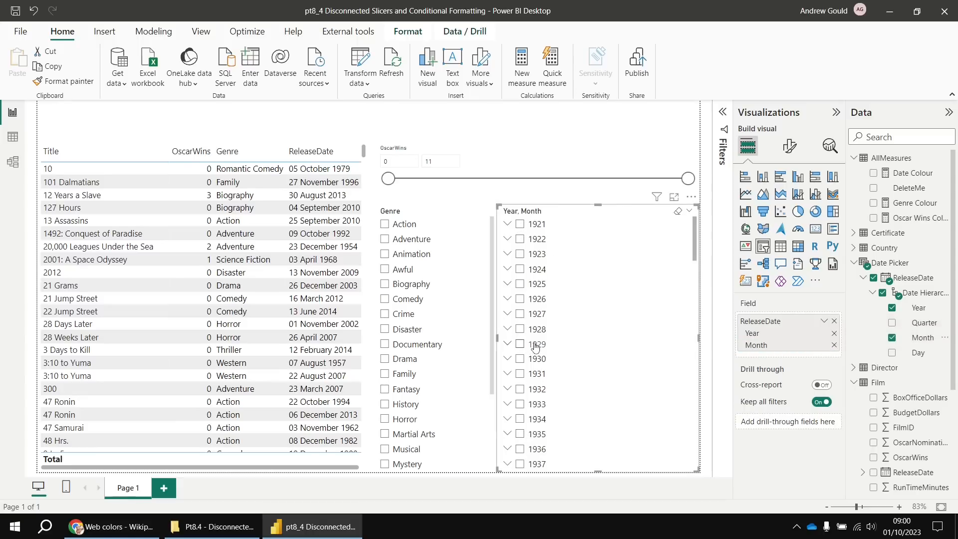
pyautogui.click(507, 315)
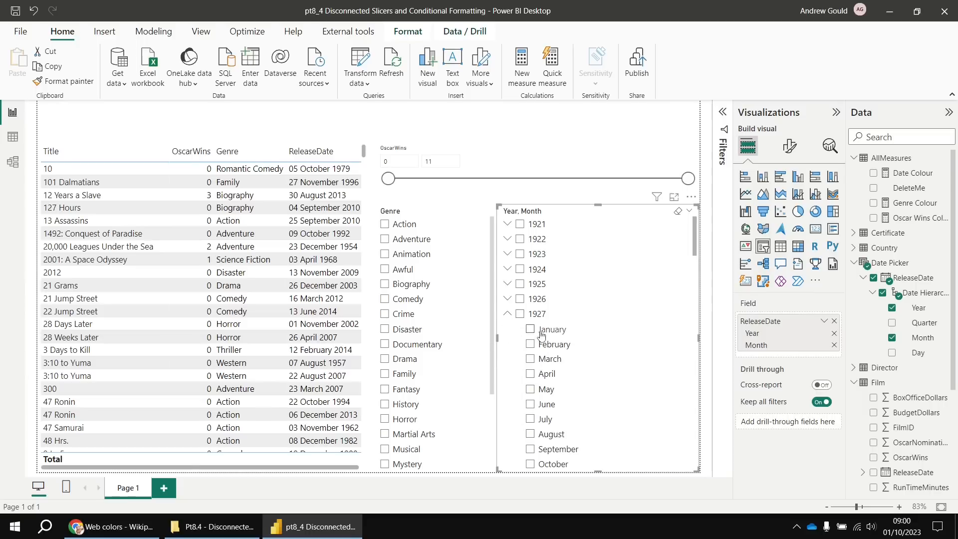
pyautogui.click(507, 314)
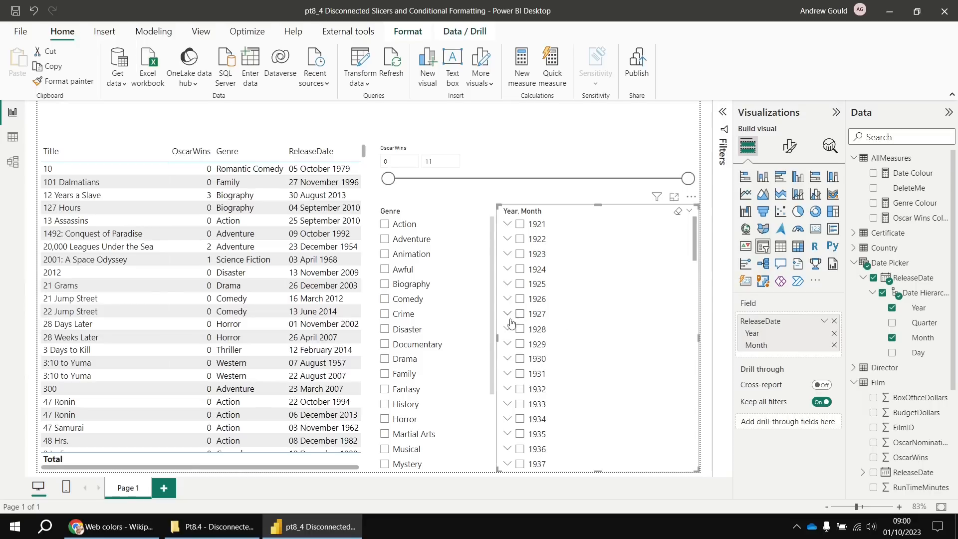
# - Sort the Year, Month slicer in descending order and select 2013
pyautogui.click(691, 197)
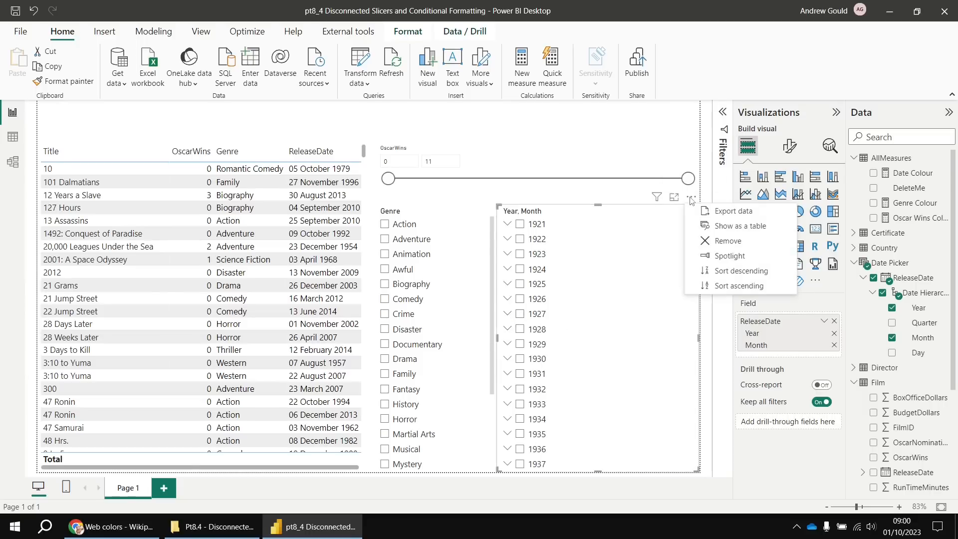
pyautogui.click(718, 271)
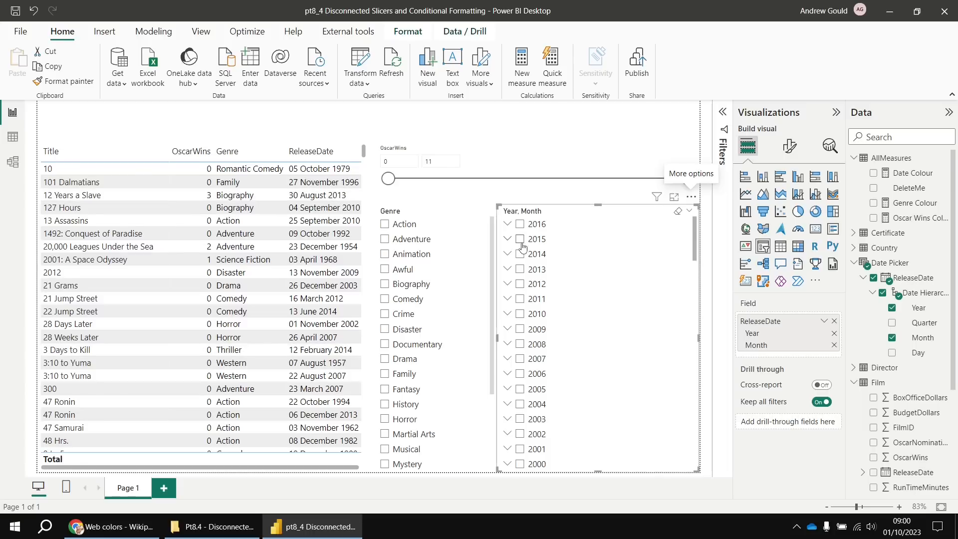
pyautogui.click(519, 268)
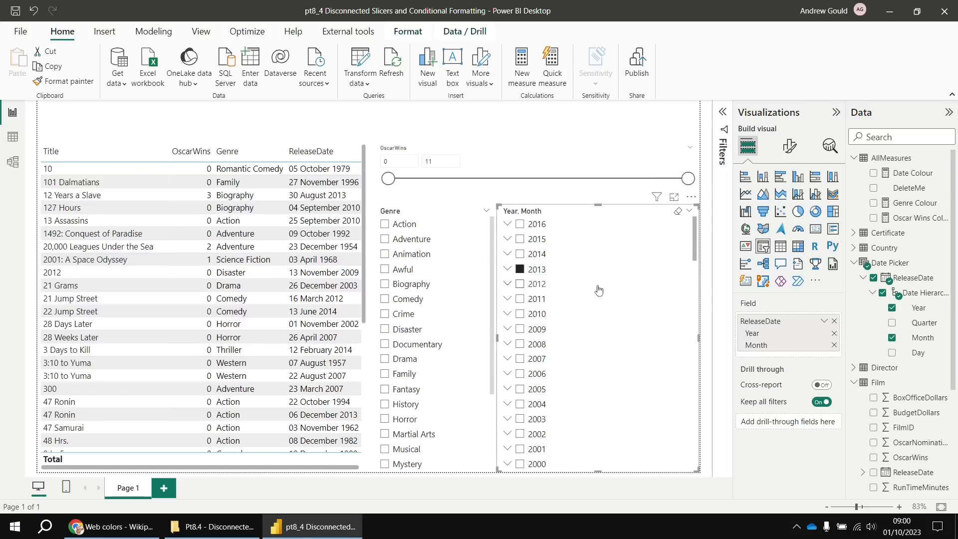
# - Add 2014 to the Year, Month slicer selection, and replace ISFILTERED with ISCROSSFILTERED in the Date Colour measure
pyautogui.click(520, 256)
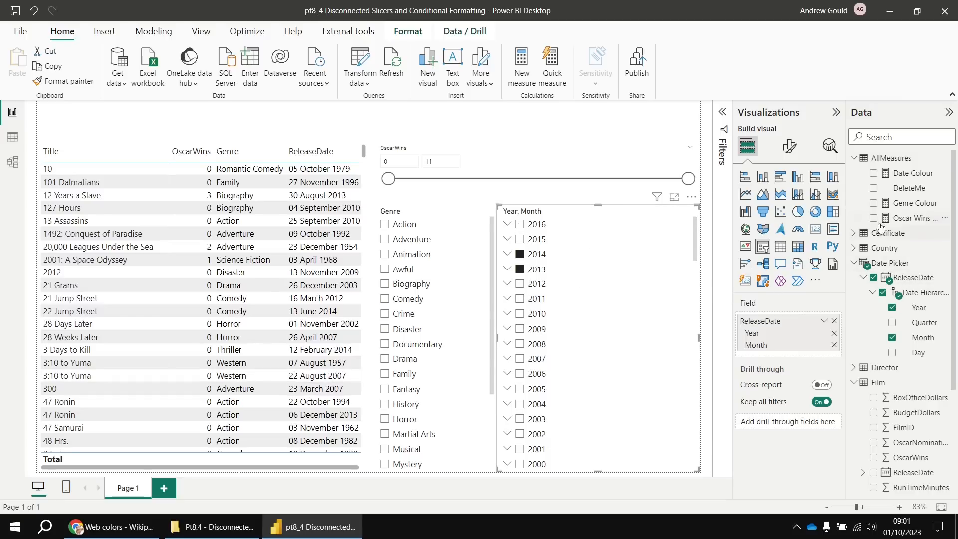
pyautogui.click(911, 175)
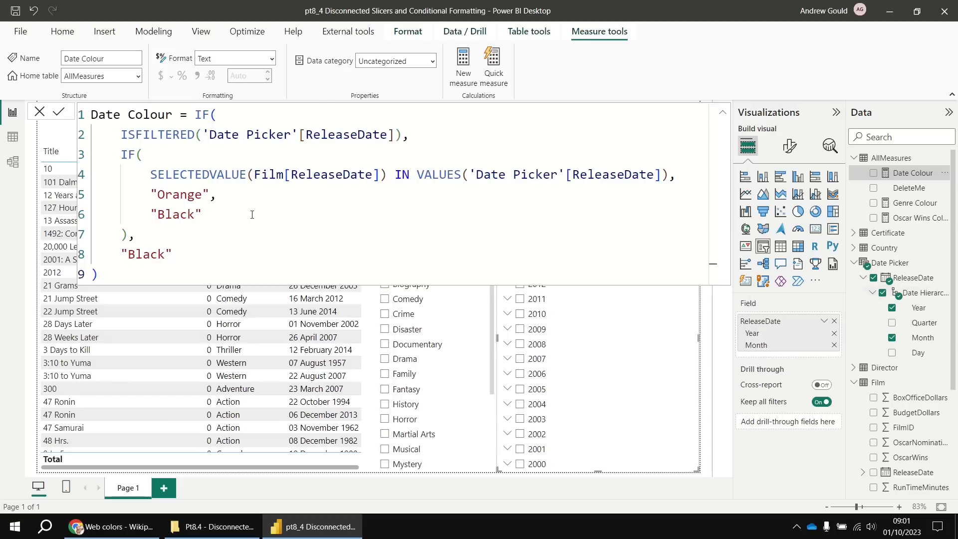
pyautogui.click(137, 134)
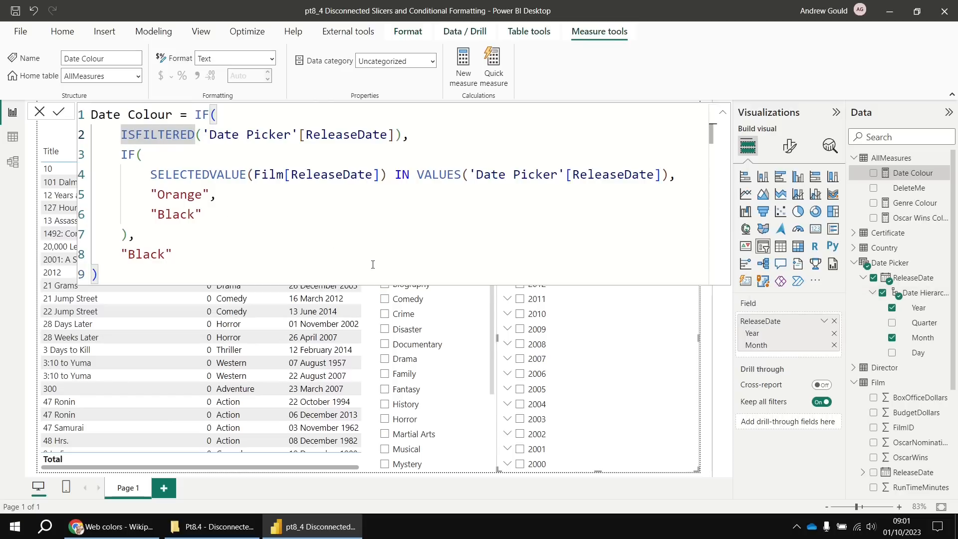
pyautogui.write('cr')
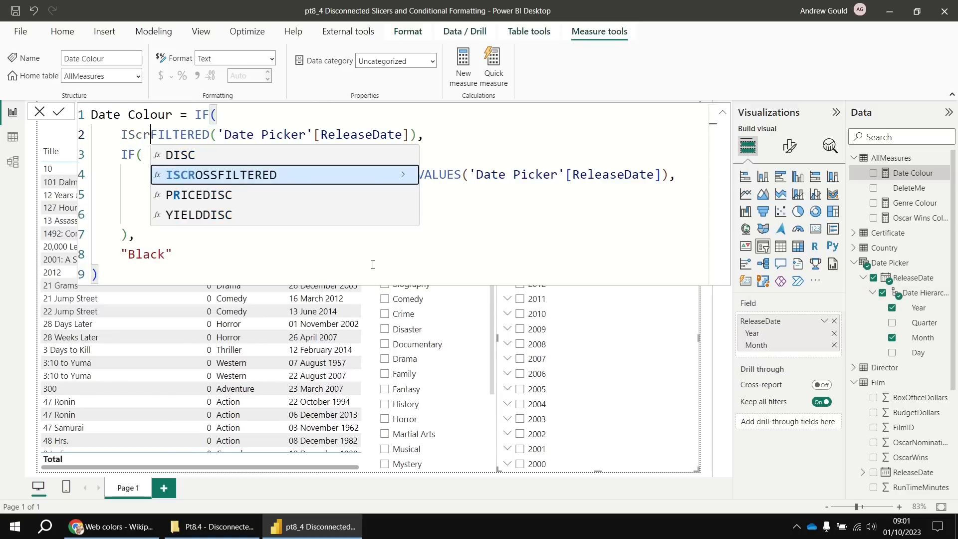
pyautogui.press('Tab')
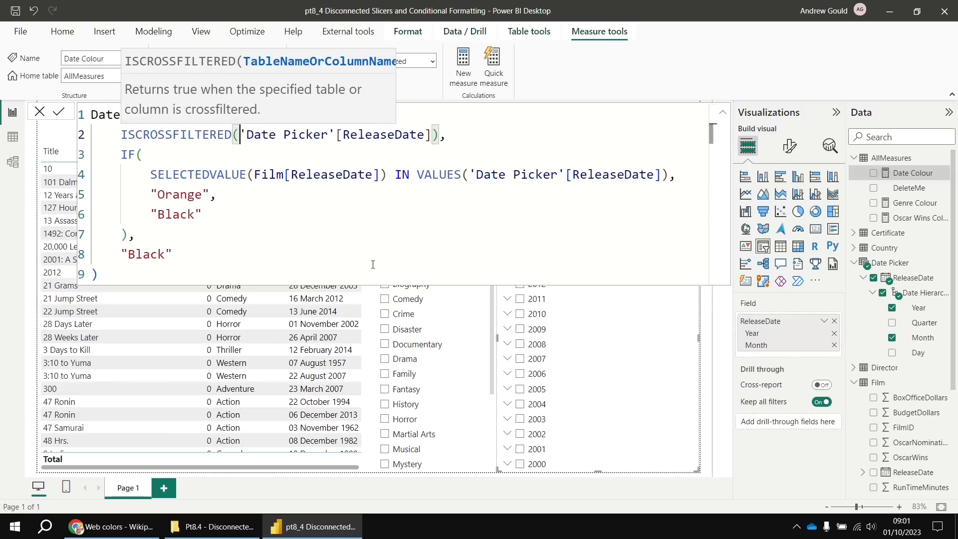
pyautogui.click(196, 134)
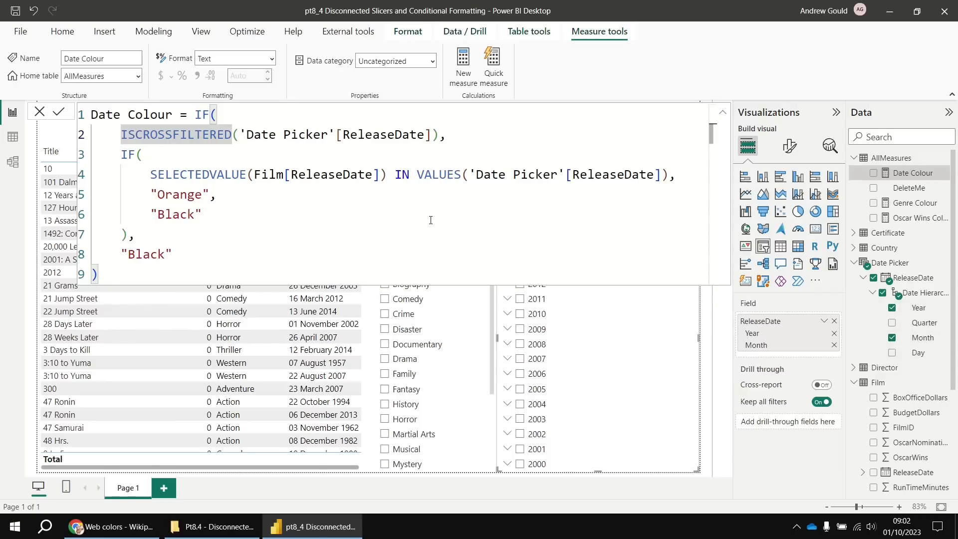
pyautogui.click(708, 379)
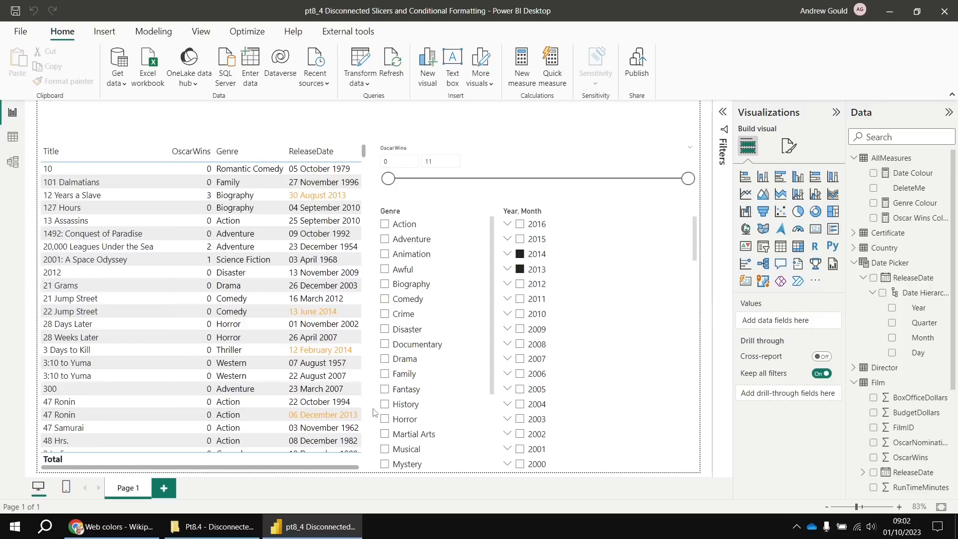
# - Clear the selected years and select only June and February under 2014 in the Year, Month slicer
pyautogui.click(530, 270)
pyautogui.click(507, 254)
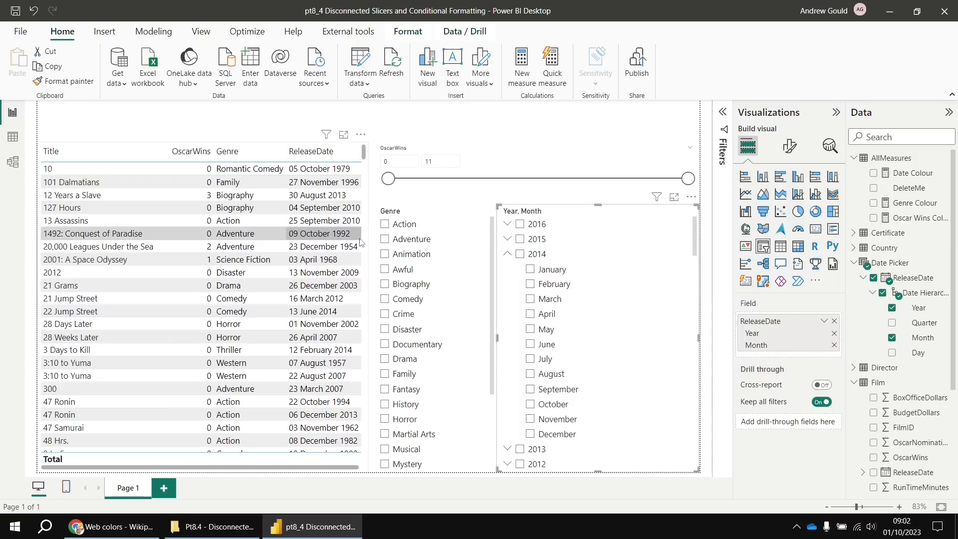
pyautogui.click(531, 344)
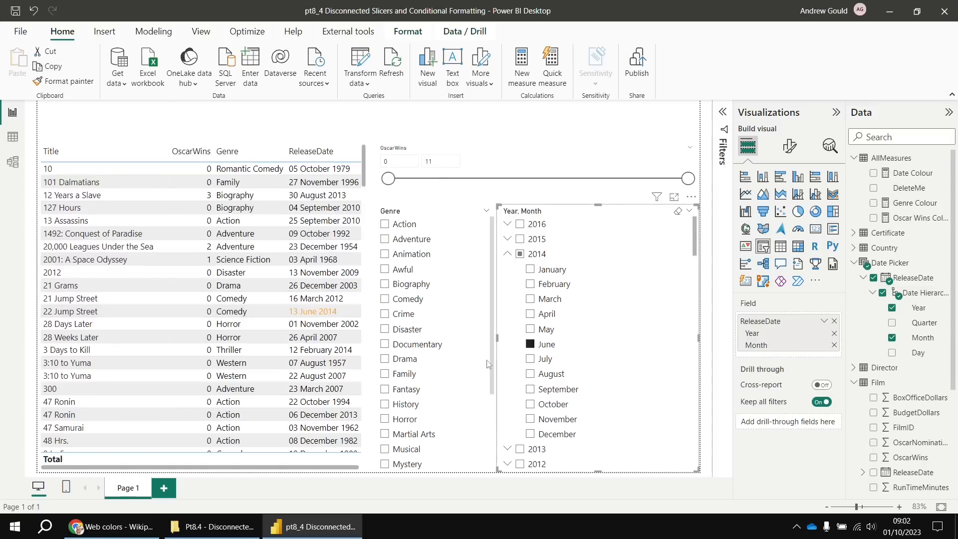
pyautogui.keyDown('ctrl'); pyautogui.click(530, 283); pyautogui.keyUp('ctrl')
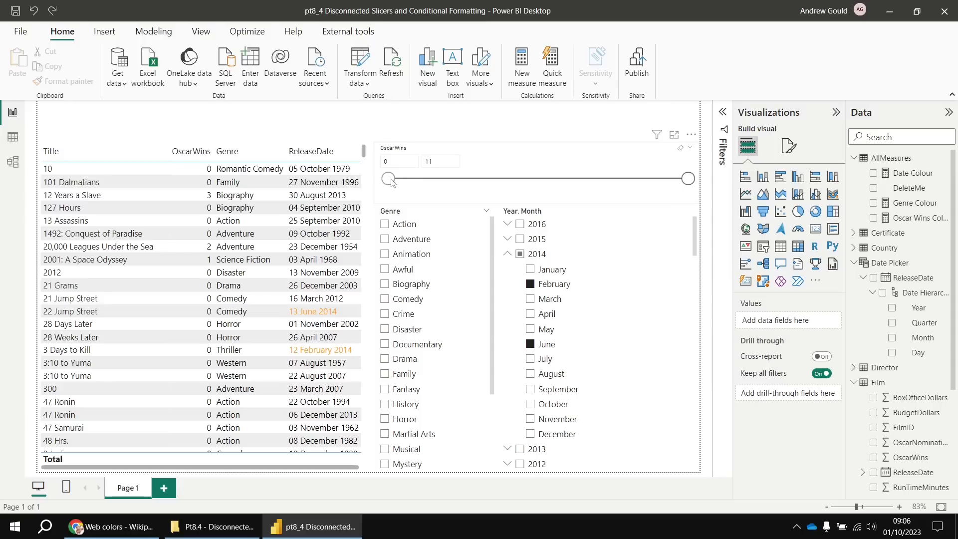
# - Set the OscarWins slicer's minimum to 1 and select Action and Adventure in the Genre slicer
pyautogui.moveTo(388, 179); pyautogui.dragTo(407, 182)
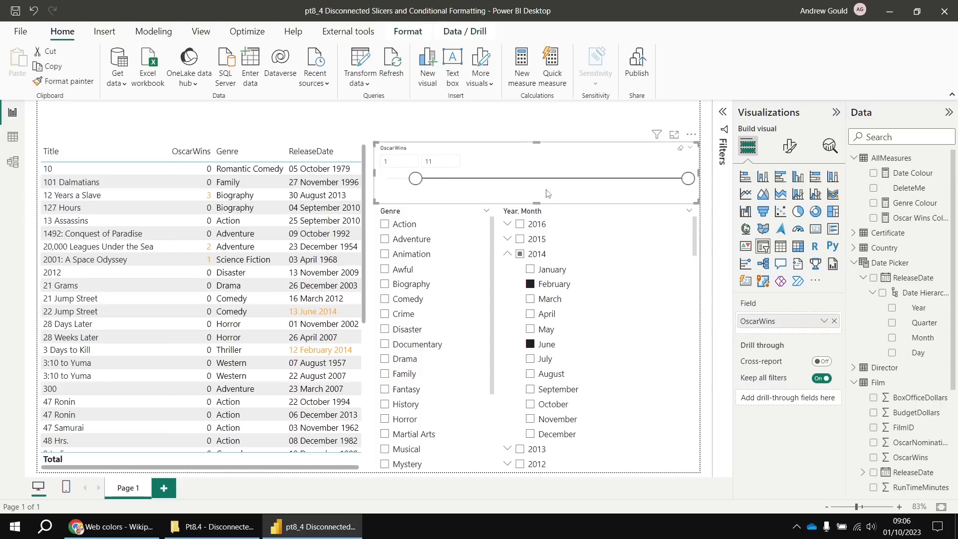
pyautogui.click(384, 224)
pyautogui.click(384, 239)
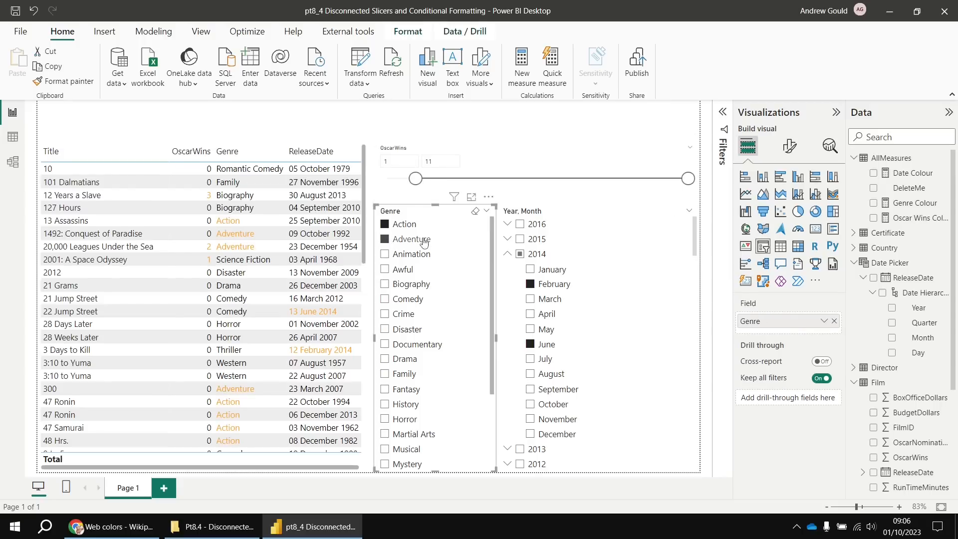
# - Select the whole of 2014 and 2013 in the Year, Month slicer, and collapse the 2014 months
pyautogui.click(519, 254)
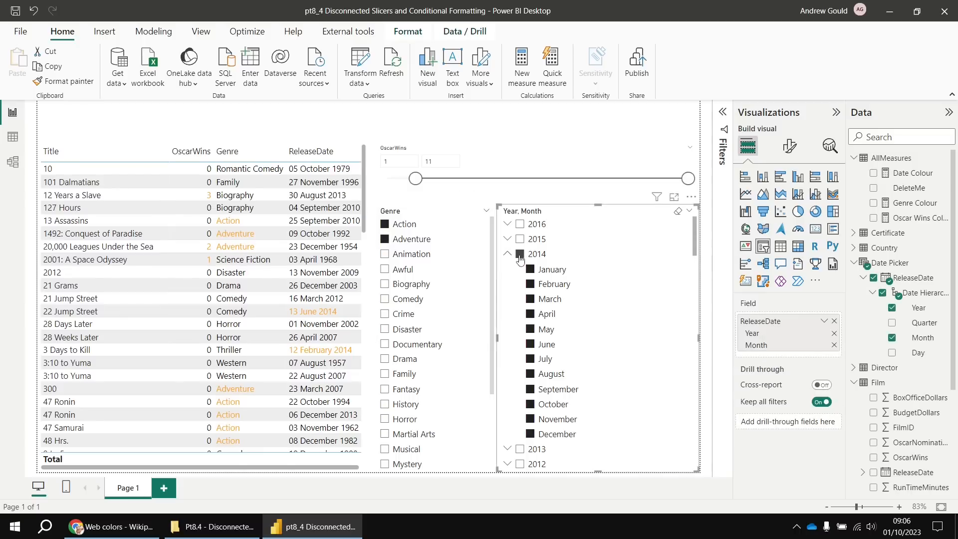
pyautogui.click(506, 253)
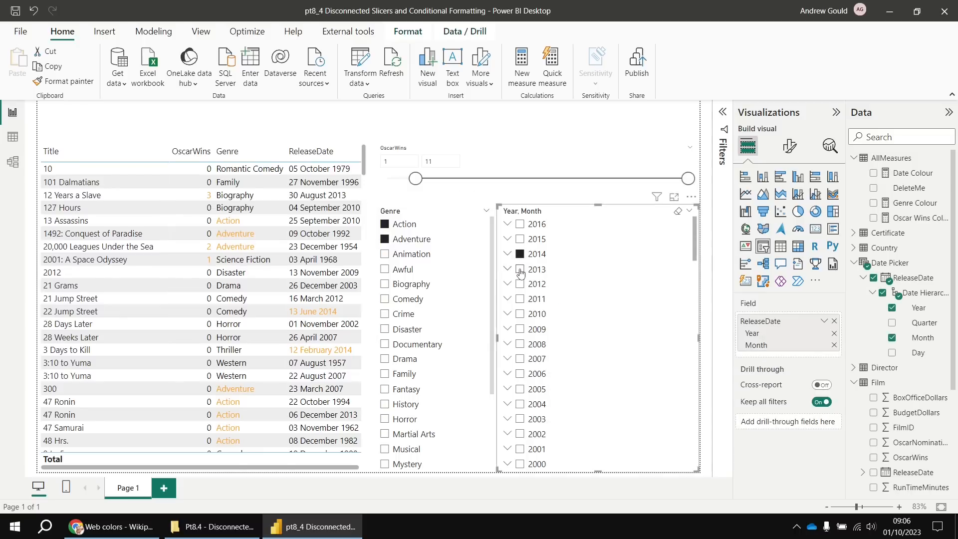
pyautogui.click(520, 269)
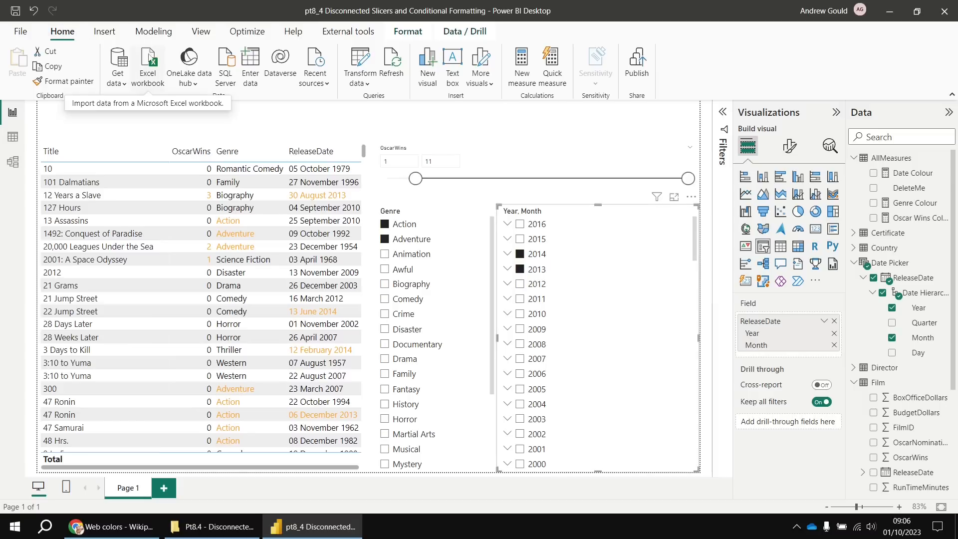
# - Import the Colours sheet from the Colours.xlsx workbook and load it into the data model
pyautogui.click(148, 70)
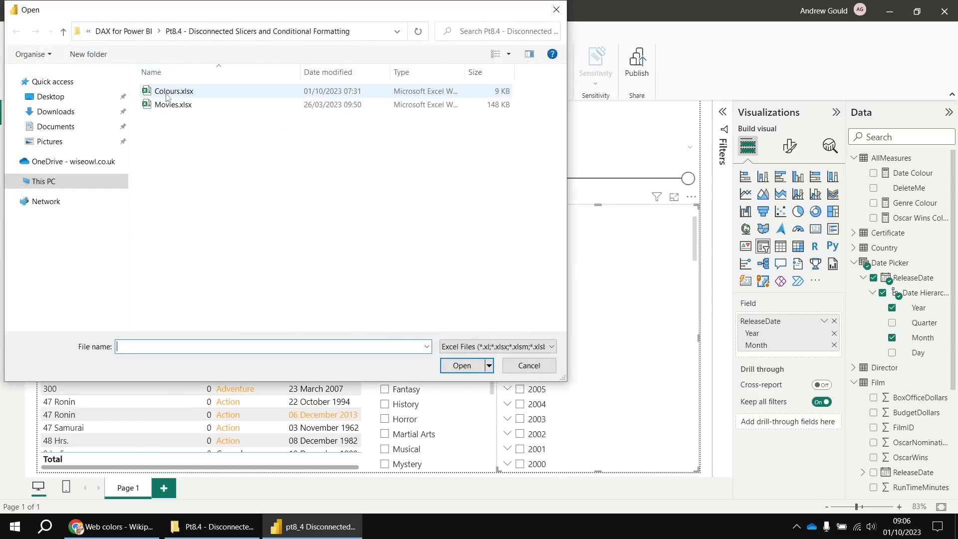
pyautogui.doubleClick(205, 94)
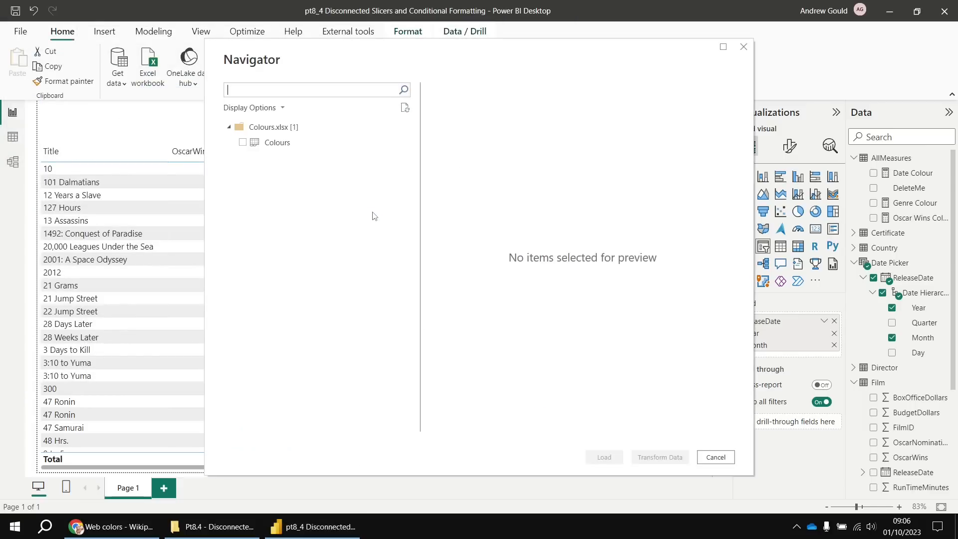
pyautogui.click(242, 143)
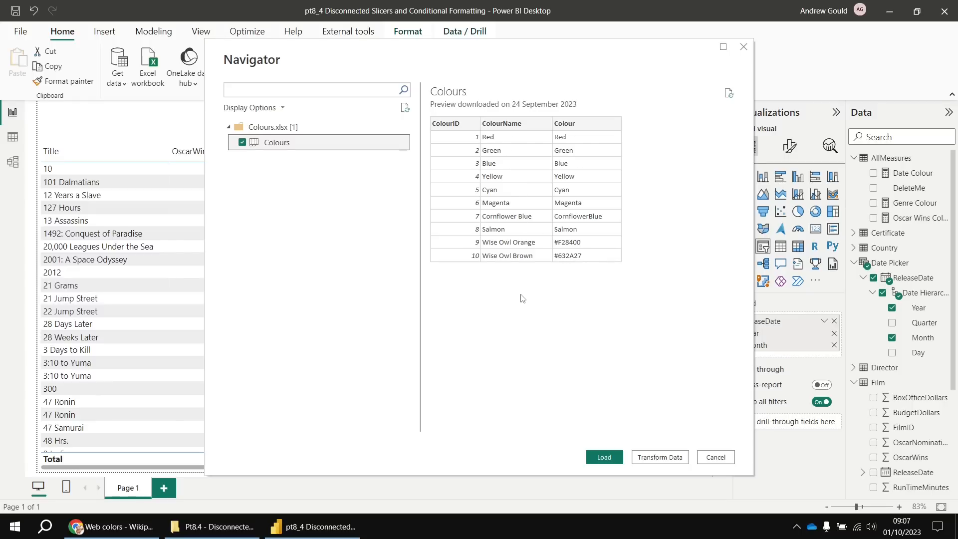
pyautogui.click(602, 458)
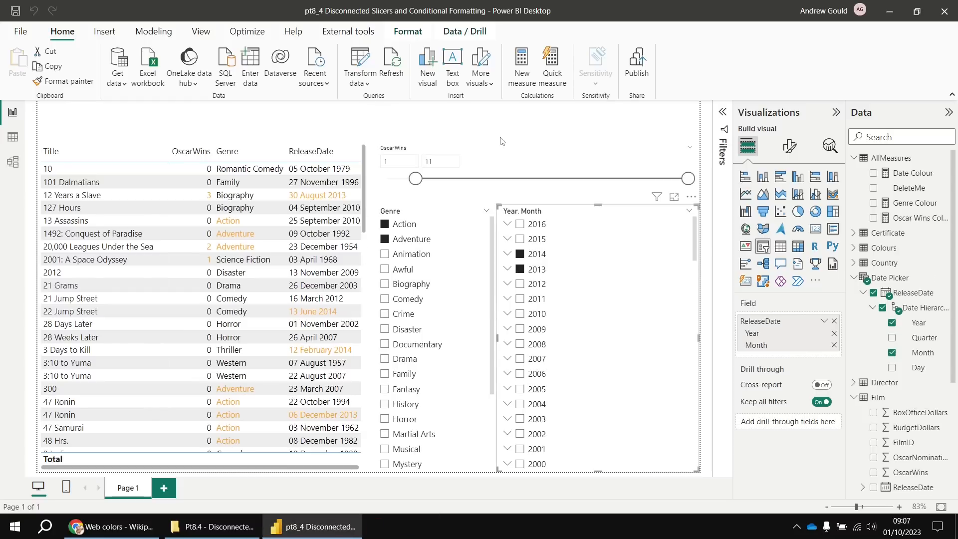
# - Expand the Colours table's fields, and move the table above Date Picker beside AllMeasures in the model diagram
pyautogui.click(853, 247)
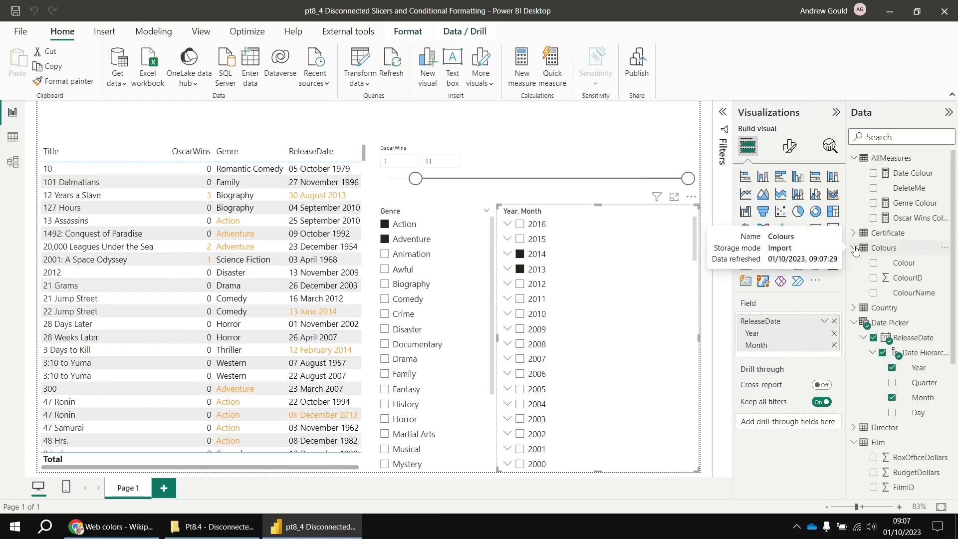
pyautogui.click(13, 162)
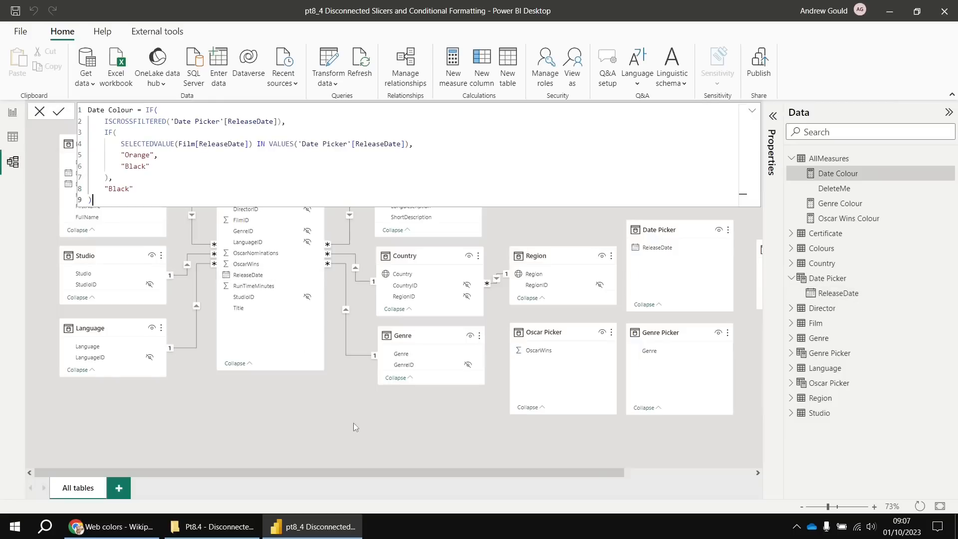
pyautogui.moveTo(429, 472); pyautogui.dragTo(558, 472)
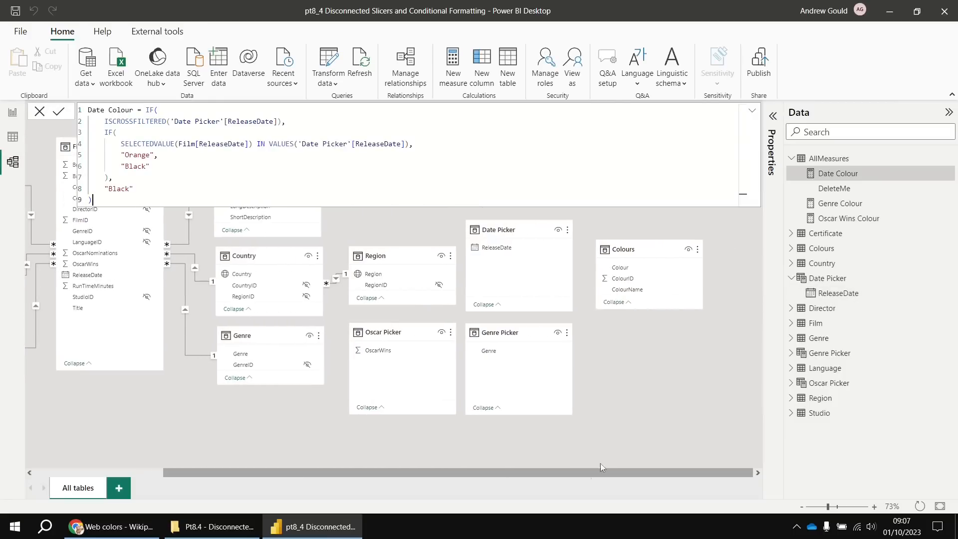
pyautogui.click(639, 248)
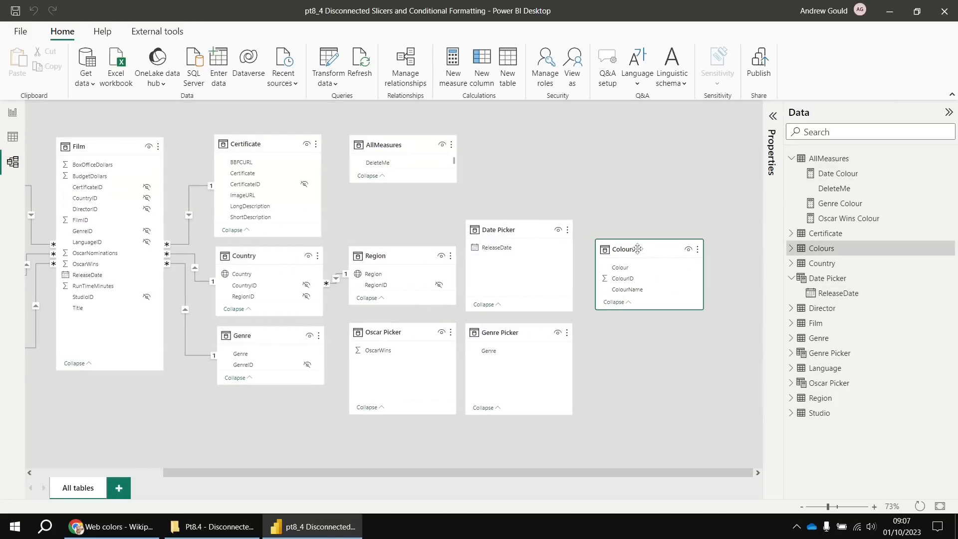
pyautogui.moveTo(637, 248); pyautogui.dragTo(668, 142)
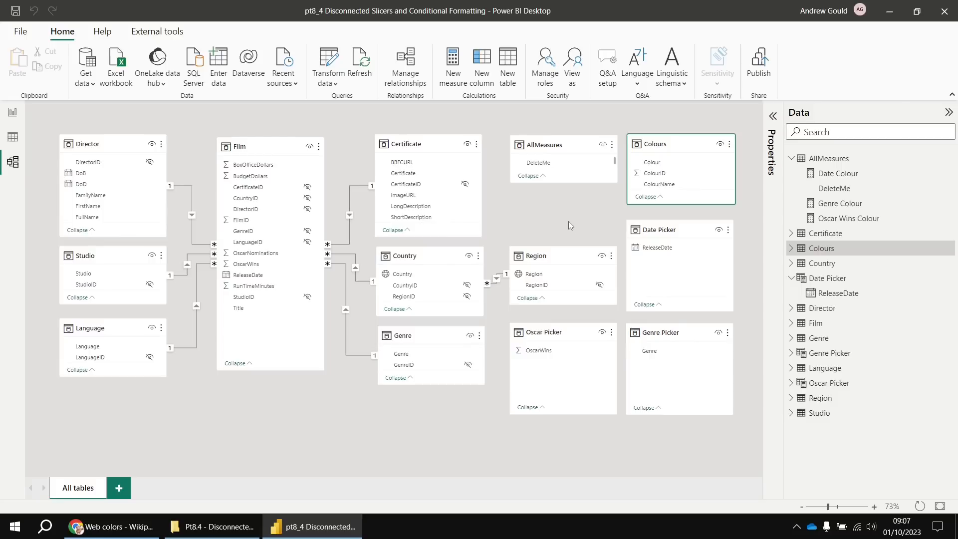
# - Add a slicer for the Colours table's ColourName field to the report page, stretched as a strip above the film table and other slicers
pyautogui.click(13, 112)
pyautogui.click(182, 125)
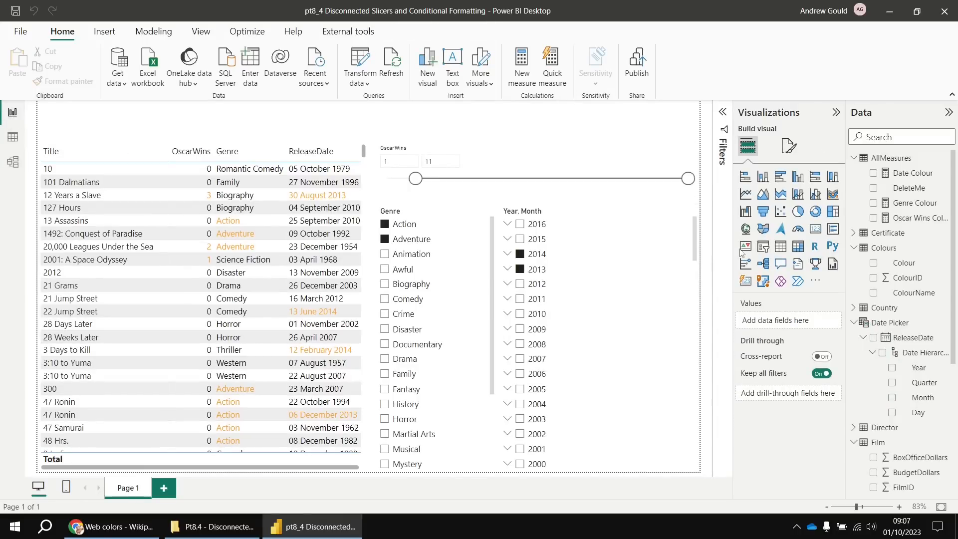
pyautogui.click(763, 246)
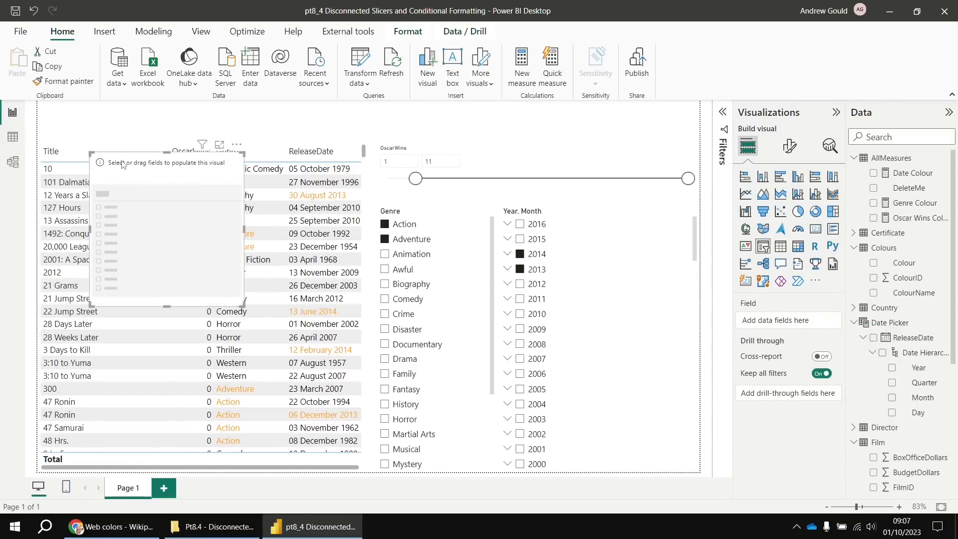
pyautogui.moveTo(159, 148); pyautogui.dragTo(106, 97)
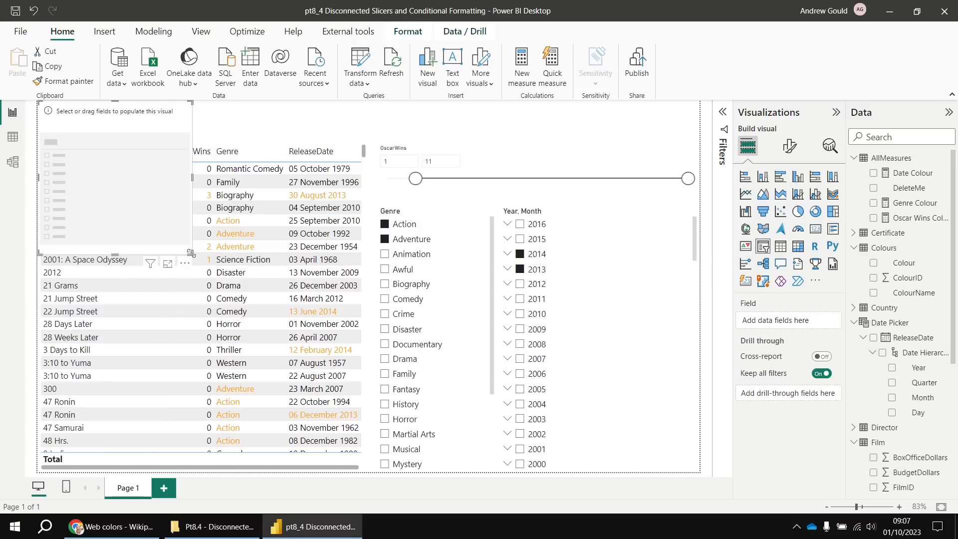
pyautogui.moveTo(192, 253); pyautogui.dragTo(699, 143)
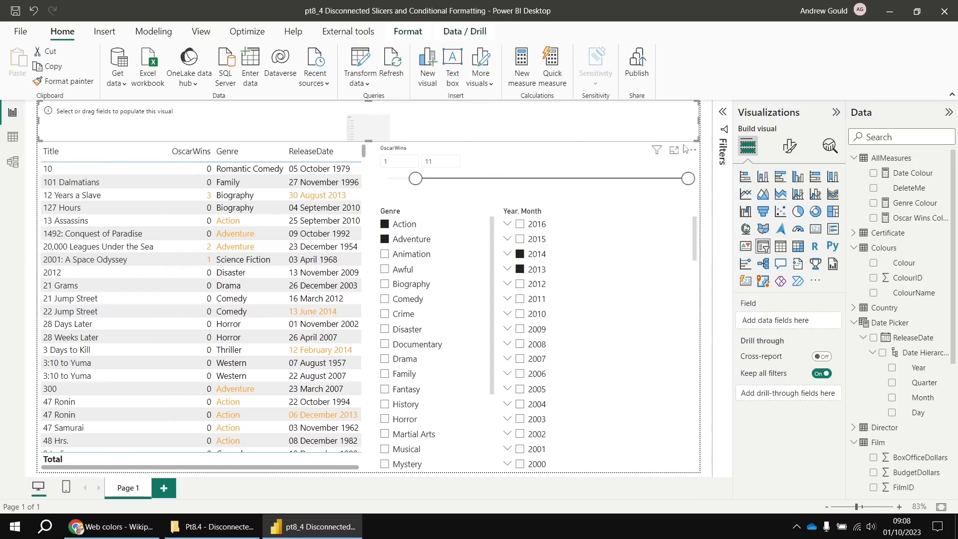
pyautogui.click(873, 293)
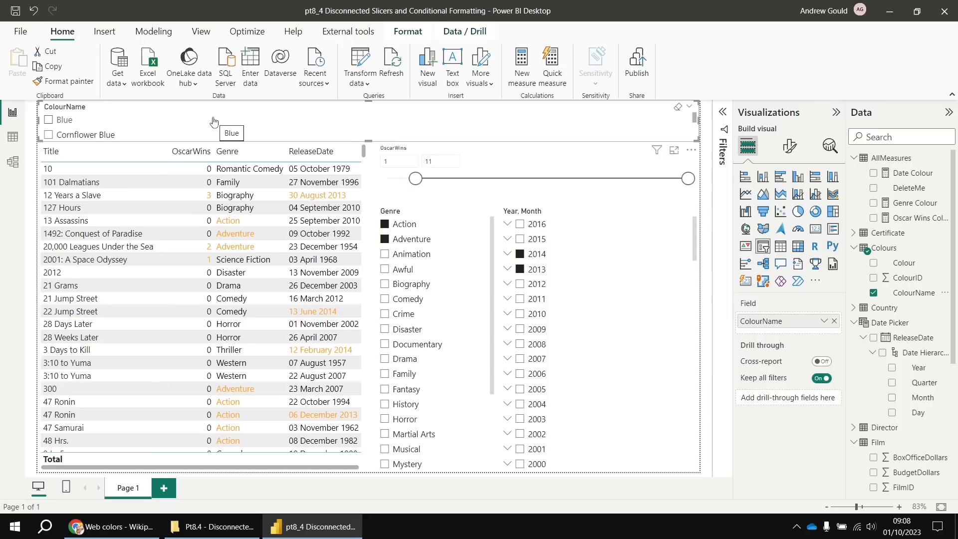
# - Change the ColourName slicer's style to Tile and turn off its slicer header
pyautogui.click(788, 149)
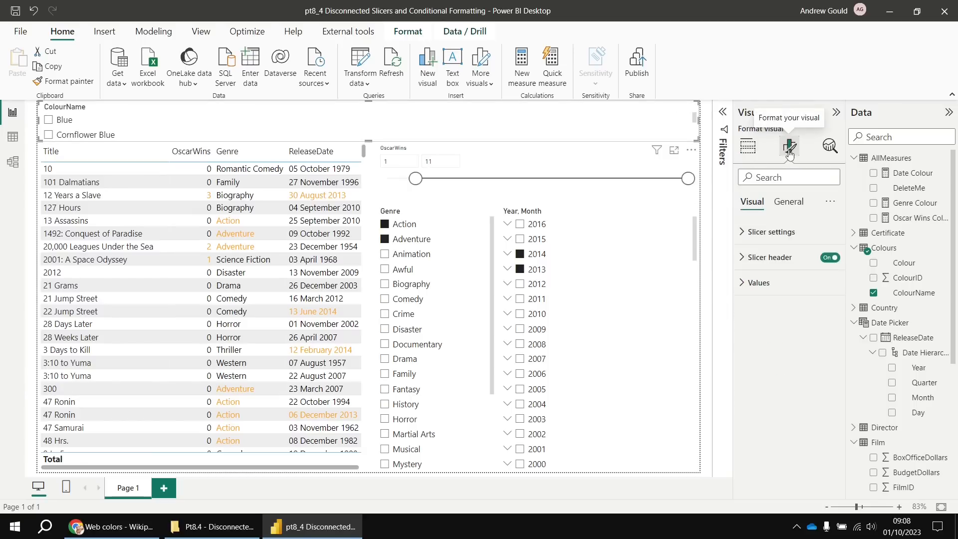
pyautogui.click(789, 231)
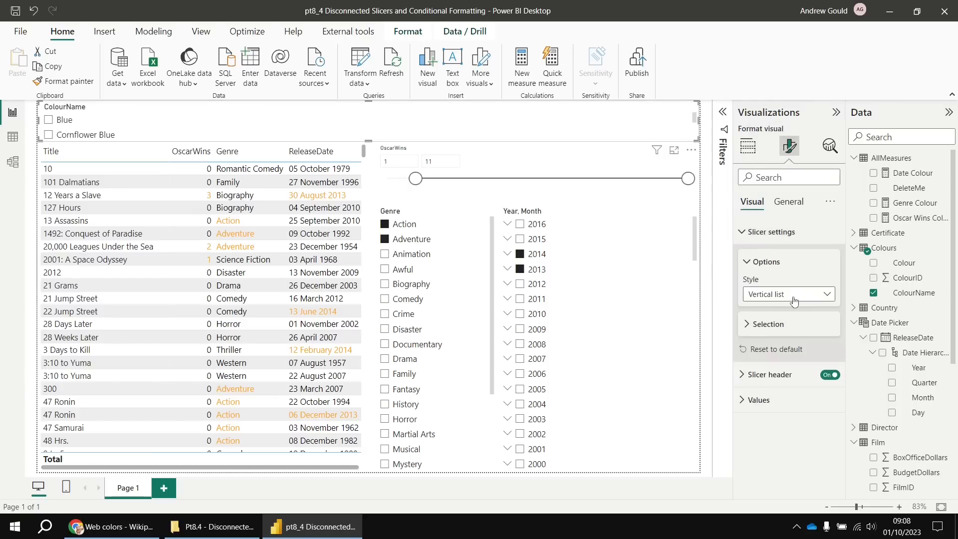
pyautogui.click(794, 294)
pyautogui.click(760, 322)
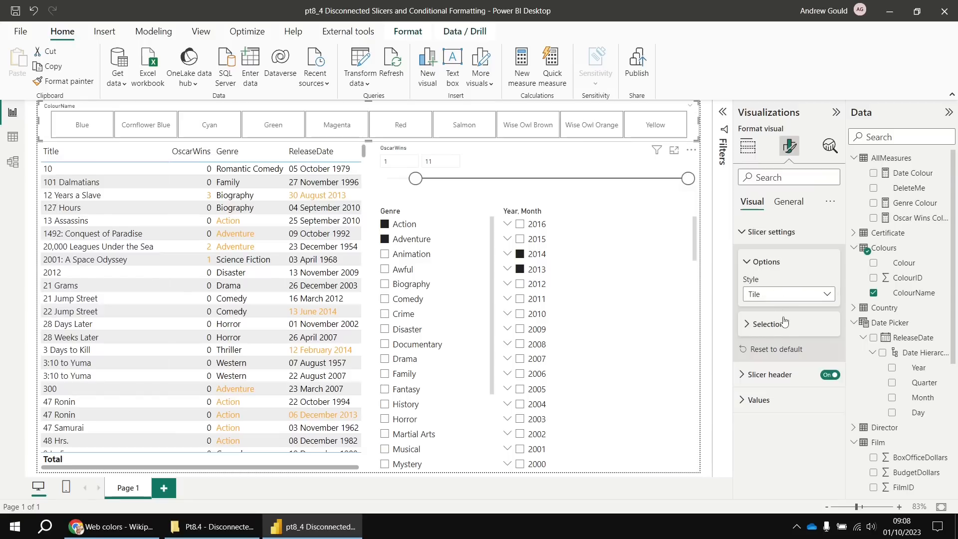
pyautogui.click(830, 375)
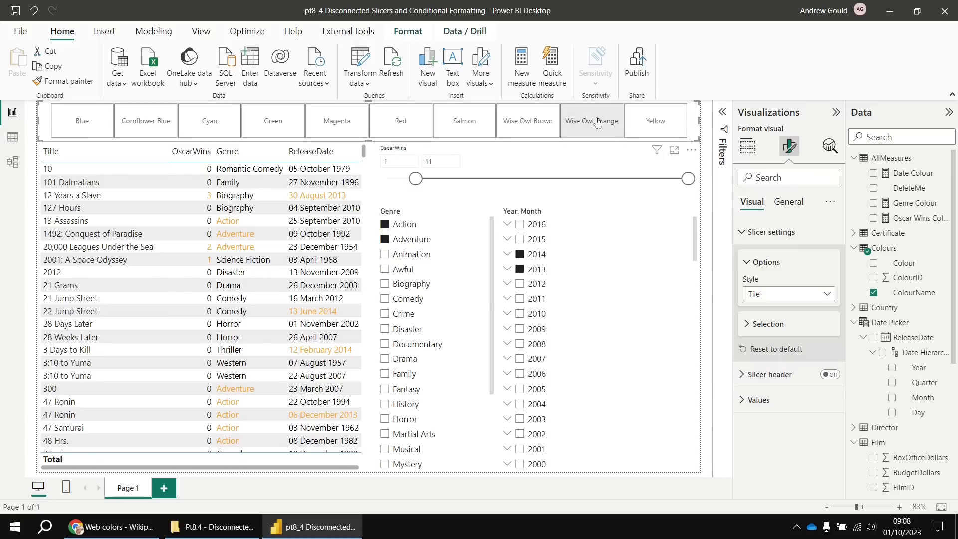
# - Try out the ColourName slicer by selecting its tiles in turn from Blue through to Wise Owl Brown
pyautogui.click(95, 127)
pyautogui.click(148, 128)
pyautogui.click(216, 128)
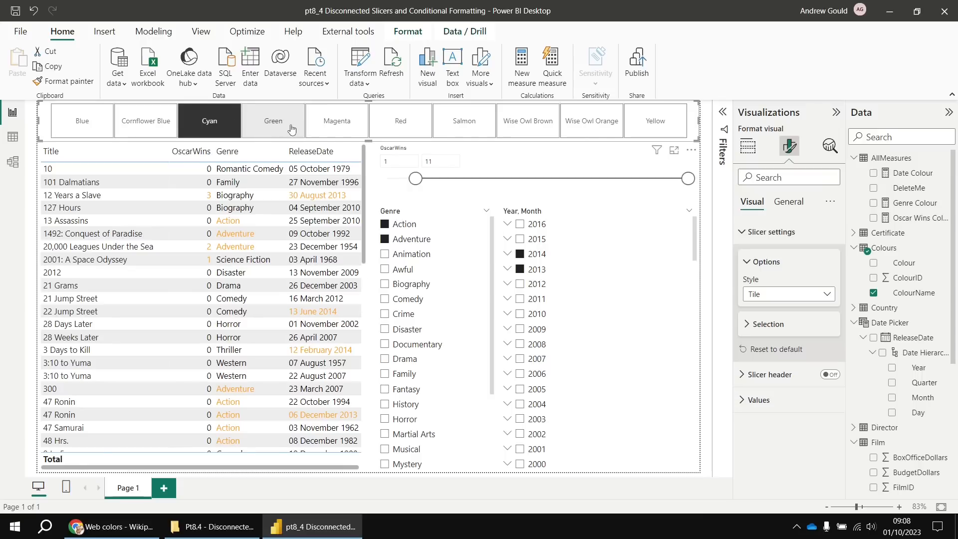
pyautogui.click(330, 128)
pyautogui.click(399, 128)
pyautogui.click(481, 129)
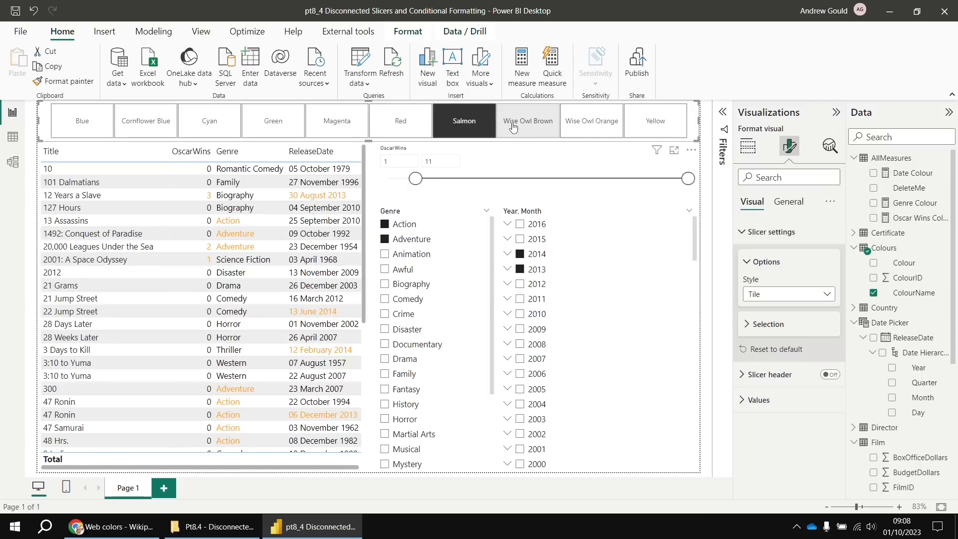
pyautogui.click(531, 125)
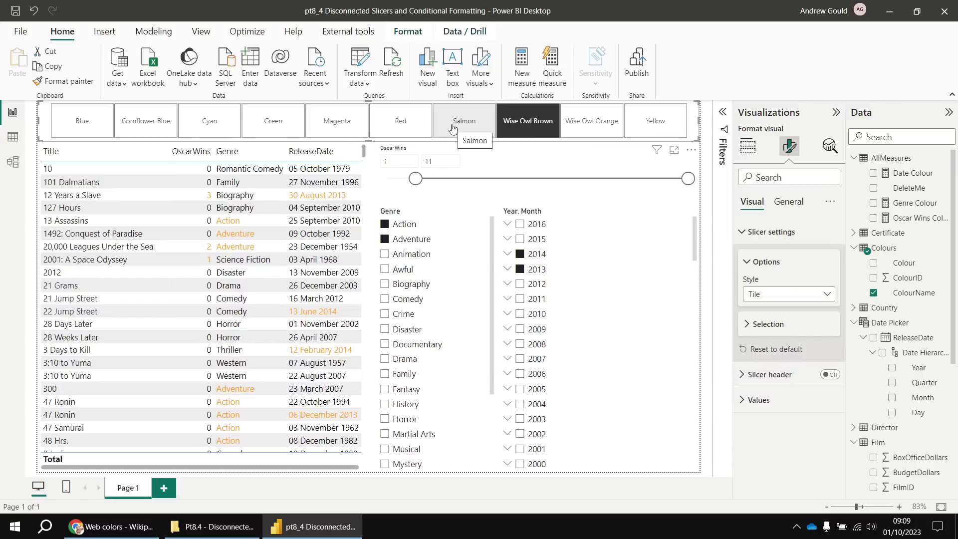
# - In the Date Colour measure, replace the "Orange" result with a SELECTEDVALUE function
pyautogui.click(906, 175)
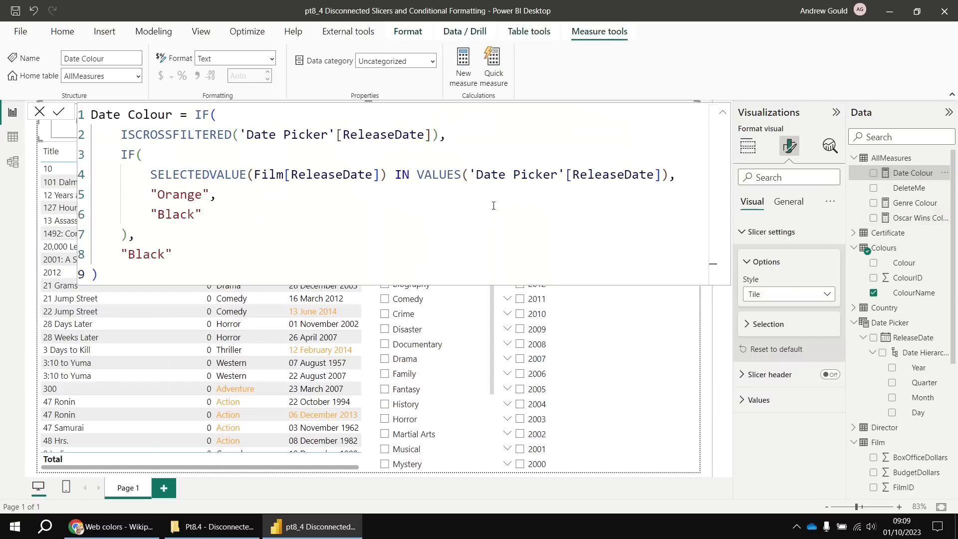
pyautogui.moveTo(151, 194); pyautogui.dragTo(203, 194)
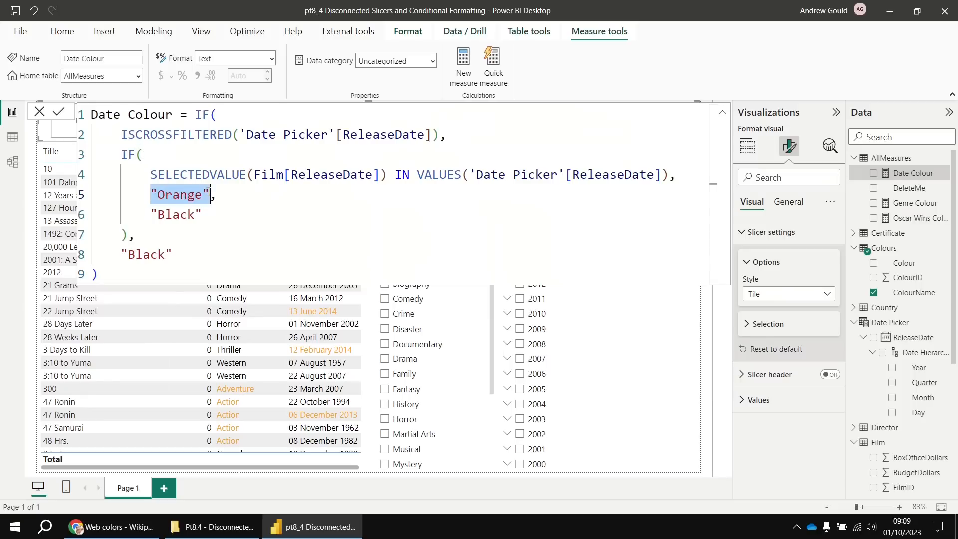
pyautogui.press('BackSpace')
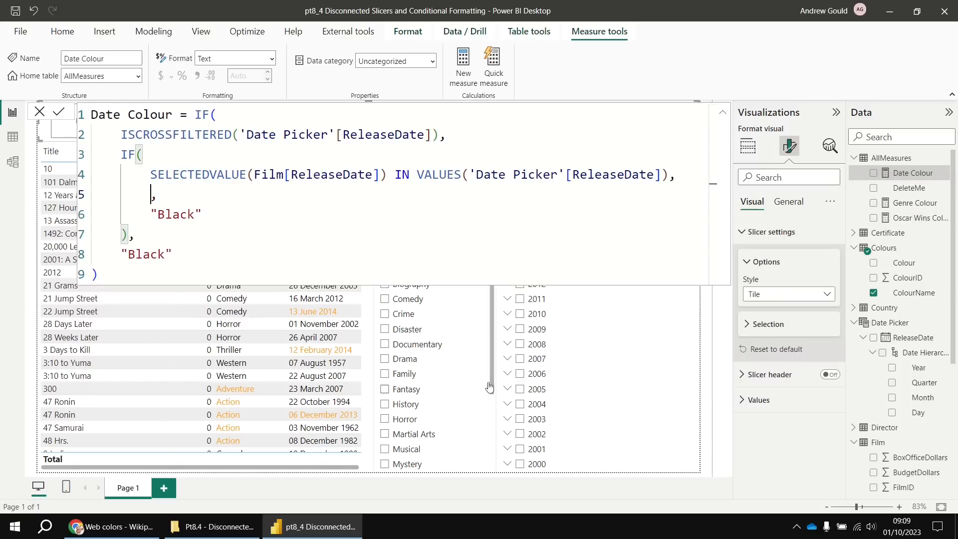
pyautogui.write('sel')
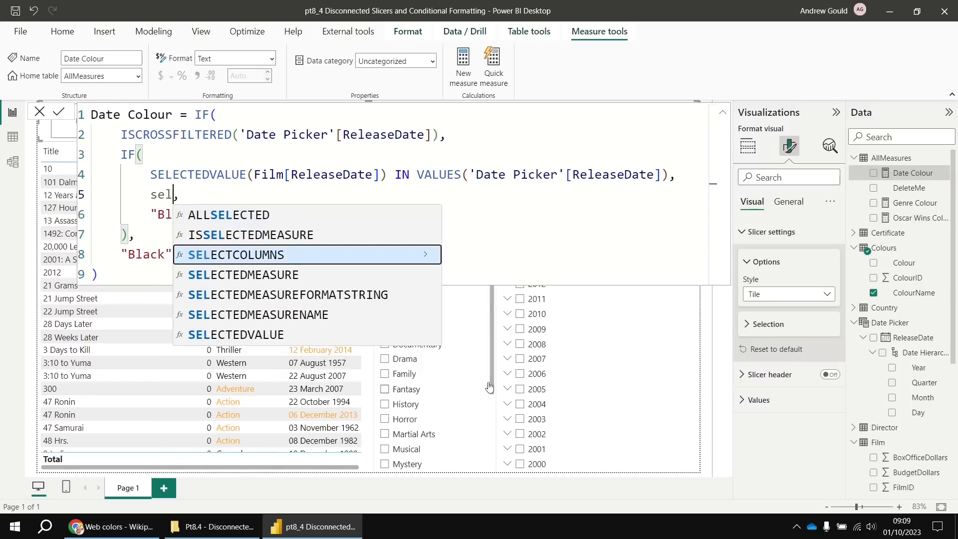
pyautogui.press('Down')
pyautogui.press('Down')
pyautogui.press('Down')
pyautogui.press('Down')
pyautogui.press('Tab')
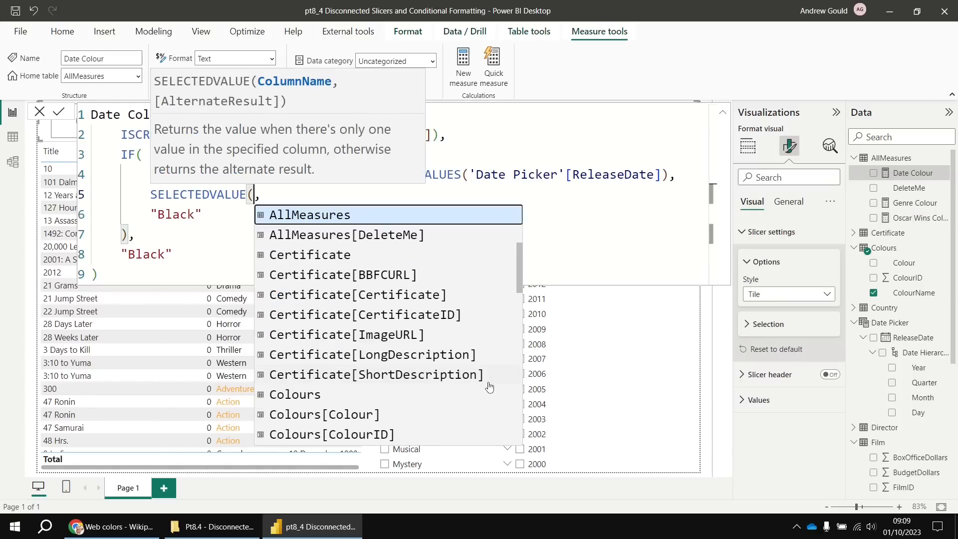
# - Give the new SELECTEDVALUE function the Colours[Colour] column and "Black" as its alternate result, and close its bracket
pyautogui.press('Down')
pyautogui.press('Down')
pyautogui.press('Down')
pyautogui.press('Down')
pyautogui.press('Down')
pyautogui.press('Down')
pyautogui.press('Down')
pyautogui.press('Down')
pyautogui.press('Down')
pyautogui.press('Down')
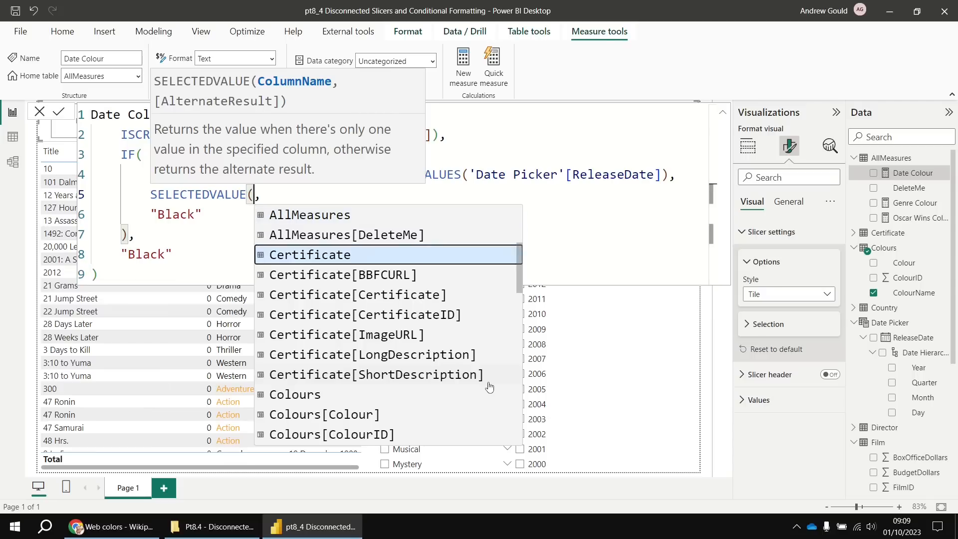
pyautogui.press('Tab')
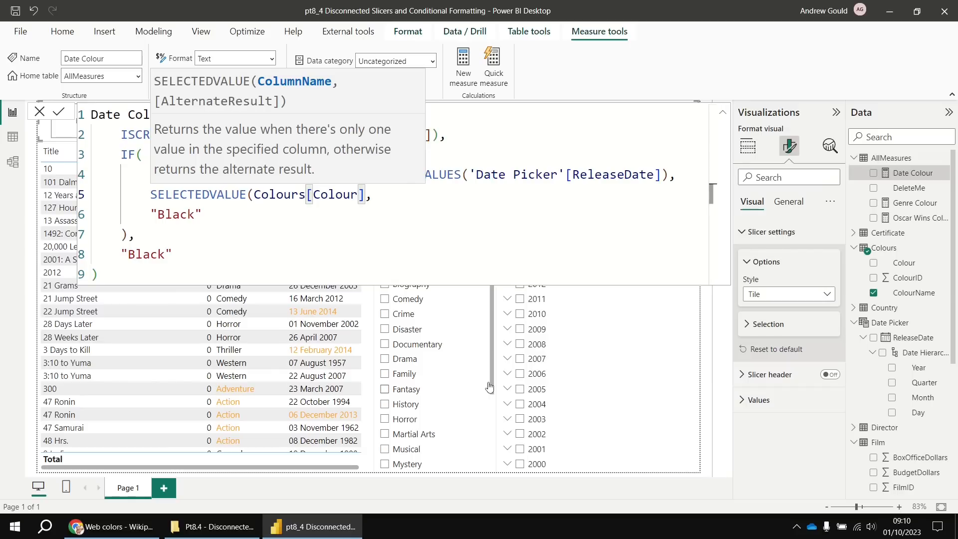
pyautogui.write(',')
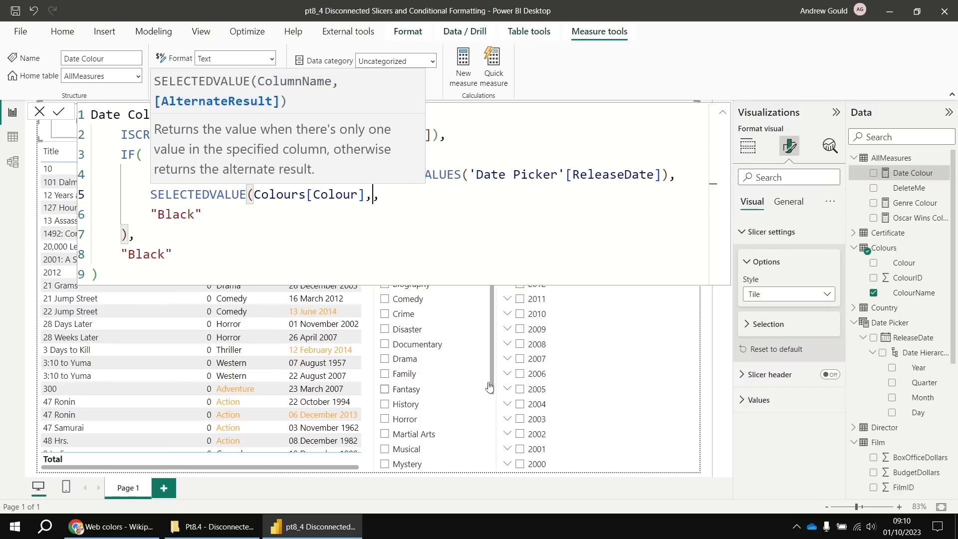
pyautogui.write('"Black")')
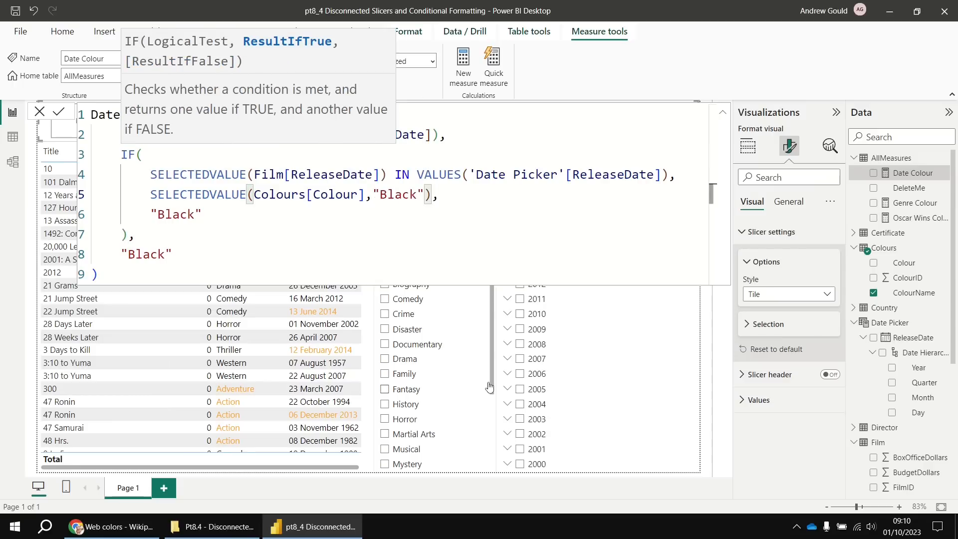
# - Copy the SELECTEDVALUE(Colours[Colour],"Black") expression and commit the Date Colour measure, returning to the report page
pyautogui.moveTo(149, 194); pyautogui.dragTo(432, 194)
pyautogui.hotkey('ctrl', 'c')
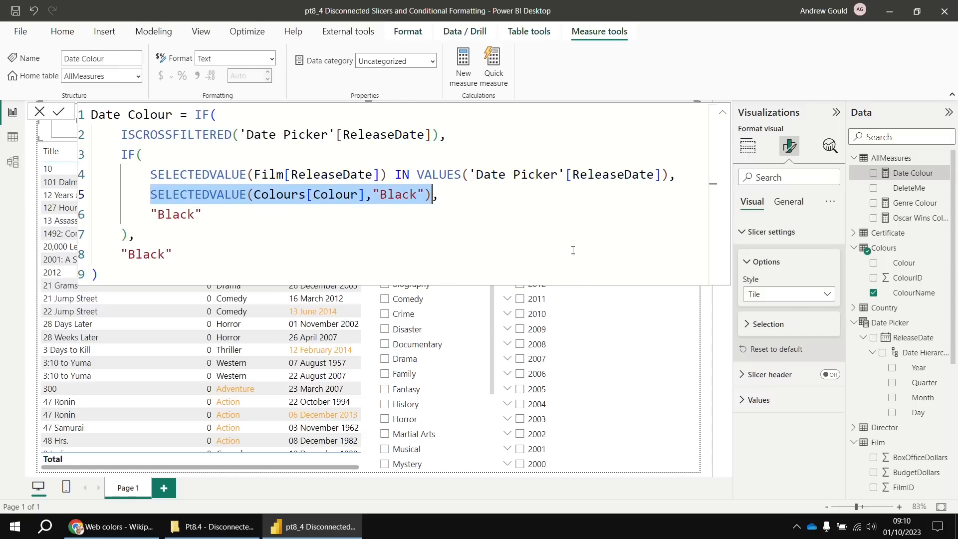
pyautogui.click(58, 111)
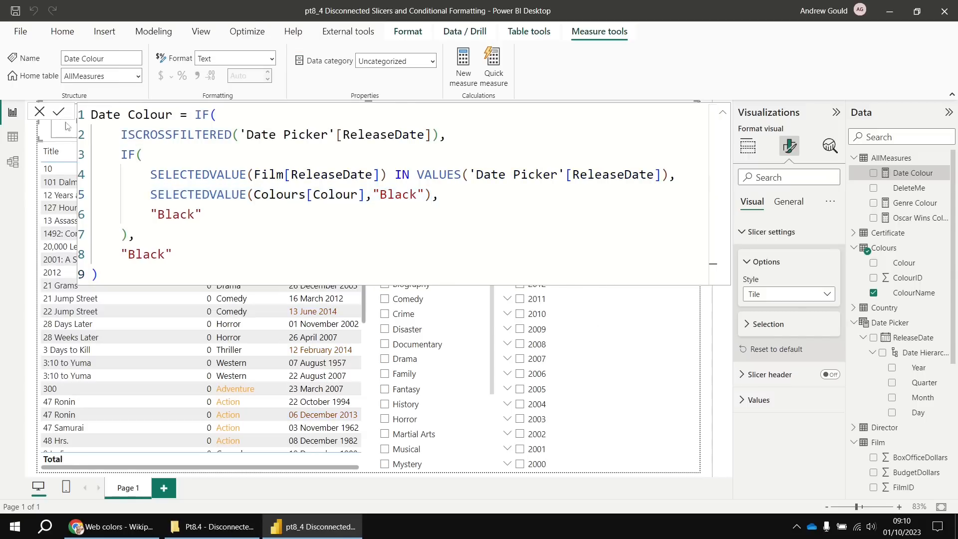
pyautogui.click(706, 362)
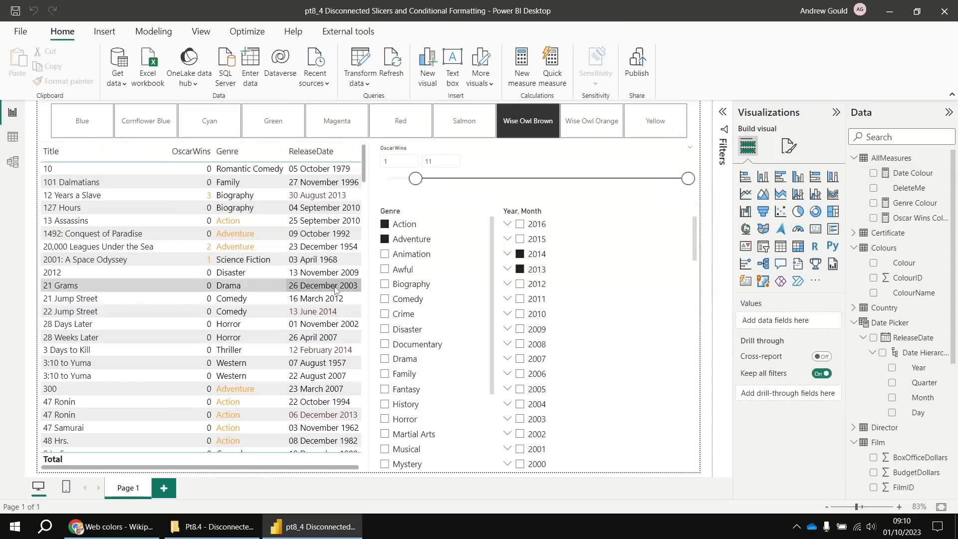
# - Test the release date colouring by selecting the ColourName tiles one after another from Salmon back to Blue
pyautogui.click(465, 124)
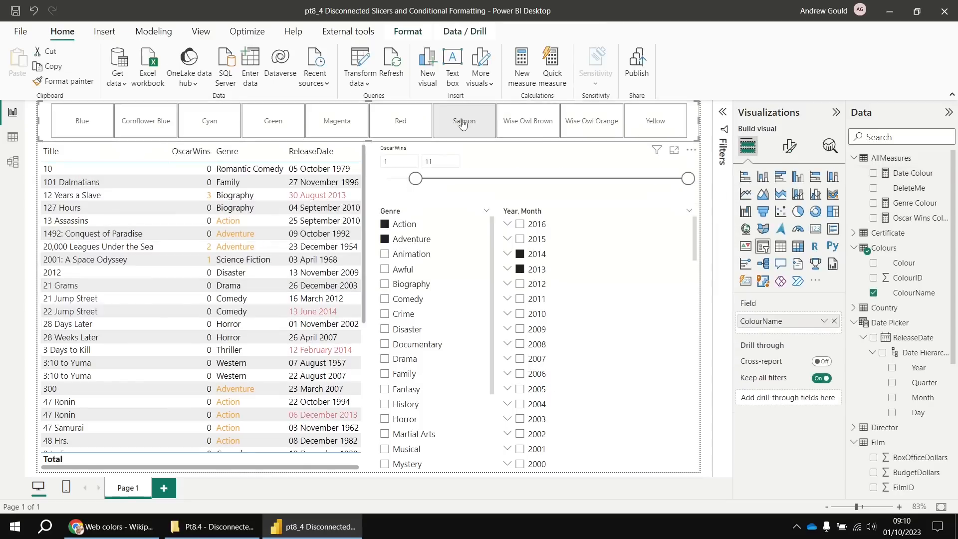
pyautogui.click(372, 125)
pyautogui.click(349, 125)
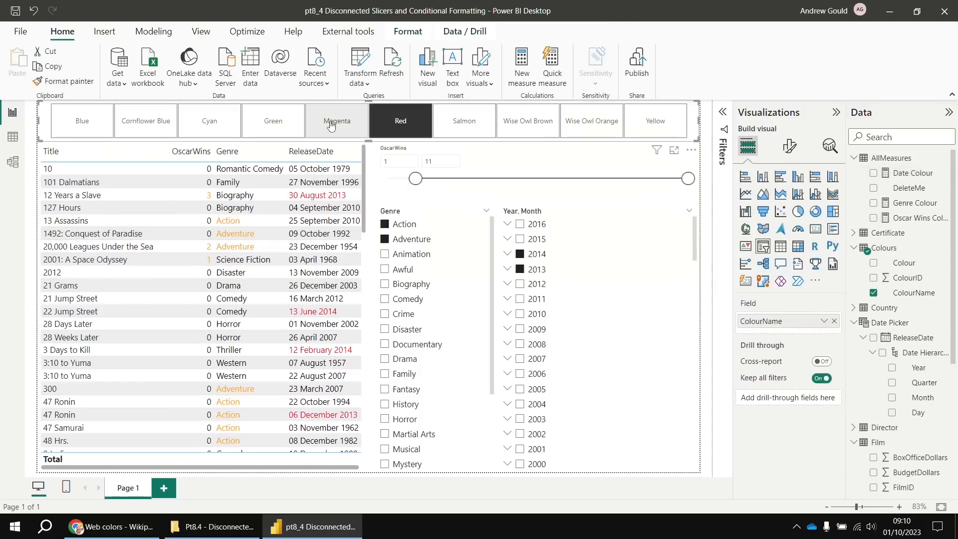
pyautogui.click(275, 124)
pyautogui.click(207, 126)
pyautogui.click(165, 128)
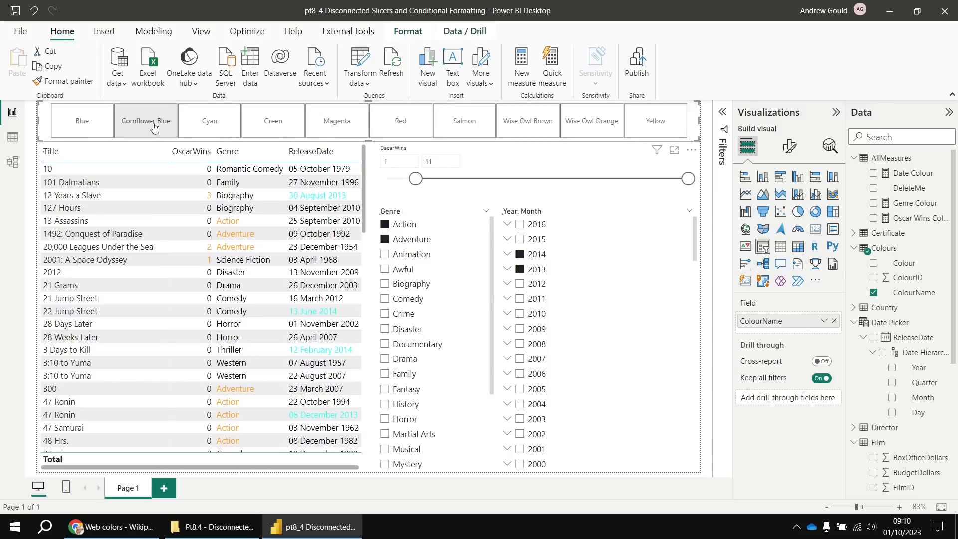
pyautogui.click(94, 126)
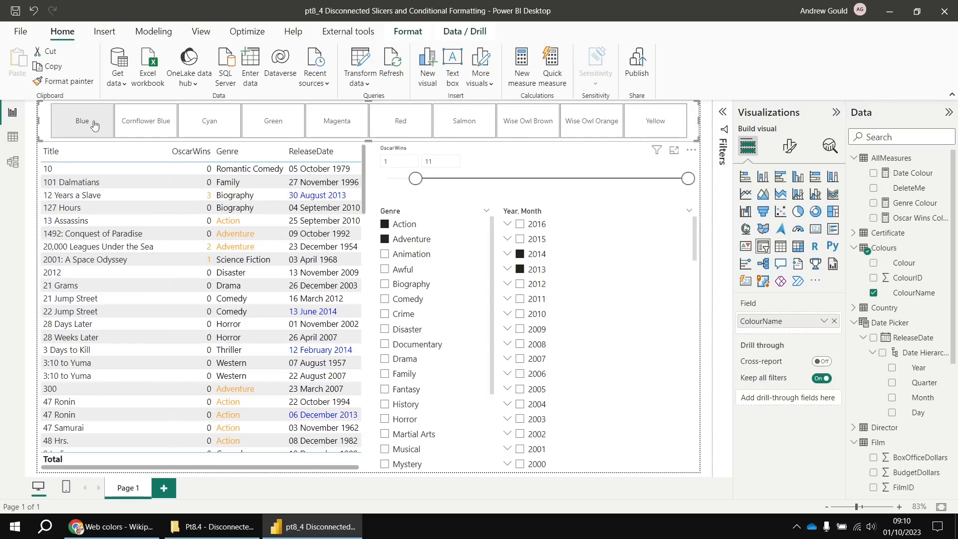
# - In the Genre Colour measure, replace "Orange" with the copied SELECTEDVALUE(Colours[Colour],"Black") expression and commit it
pyautogui.click(909, 204)
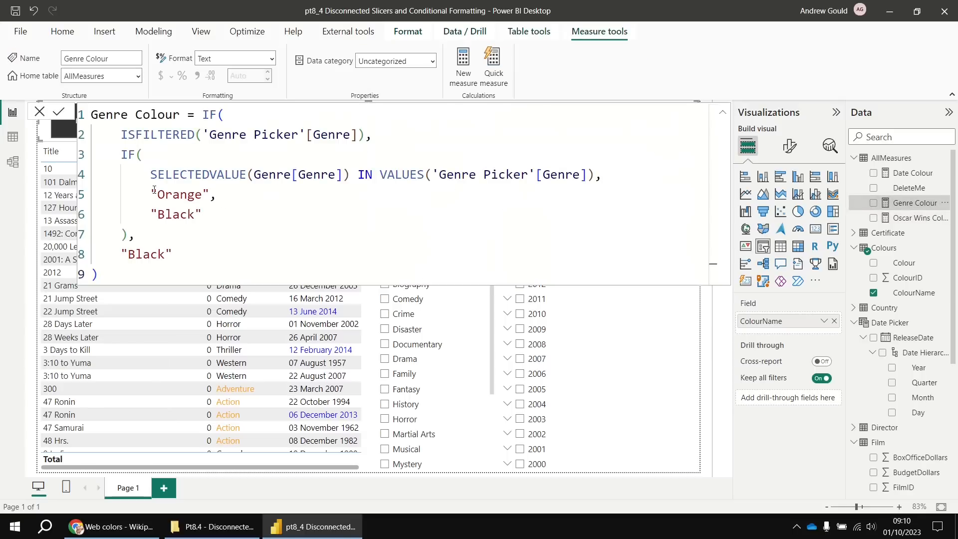
pyautogui.moveTo(152, 192); pyautogui.dragTo(210, 191)
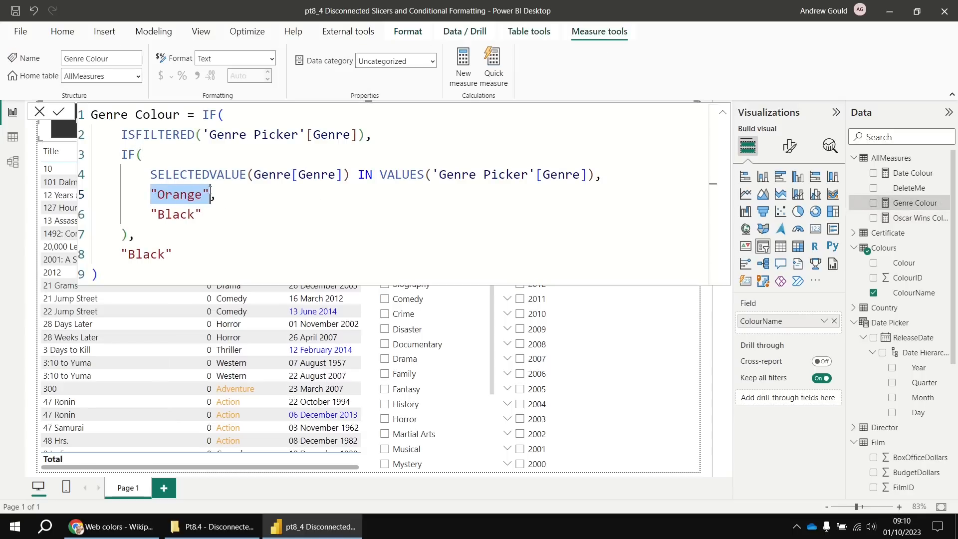
pyautogui.hotkey('ctrl', 'v')
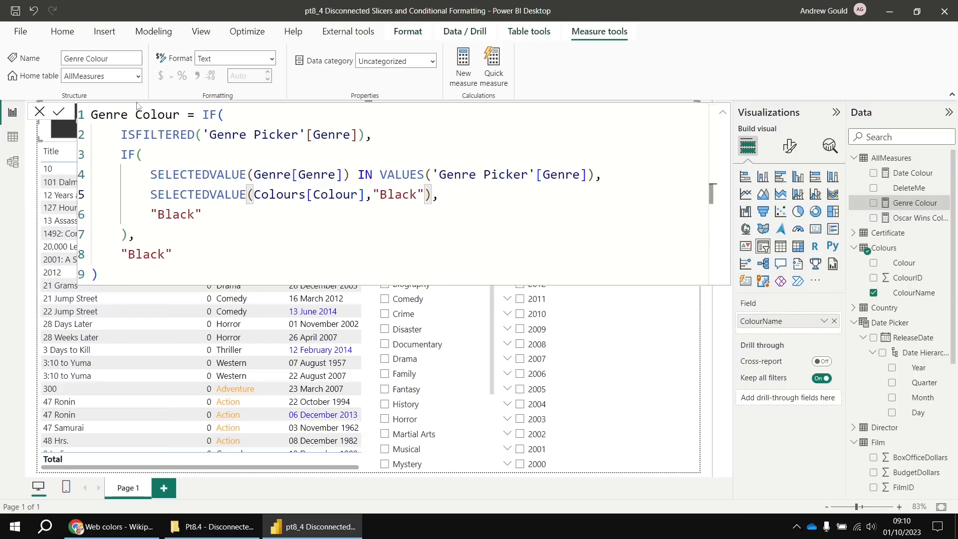
pyautogui.click(58, 112)
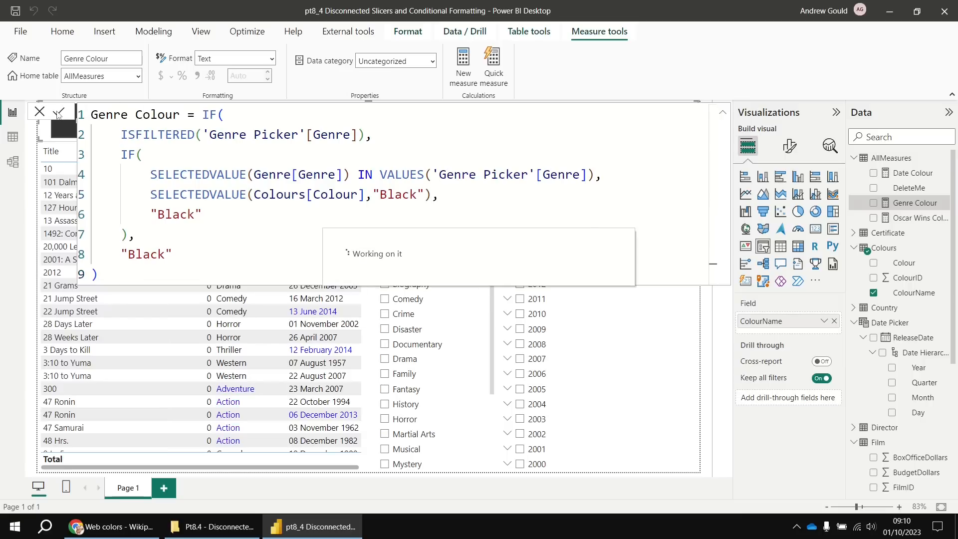
# - In the Oscar Wins Colour measure, replace "Orange" with the copied SELECTEDVALUE(Colours[Colour],"Black") expression, commit it and return to the page
pyautogui.click(913, 220)
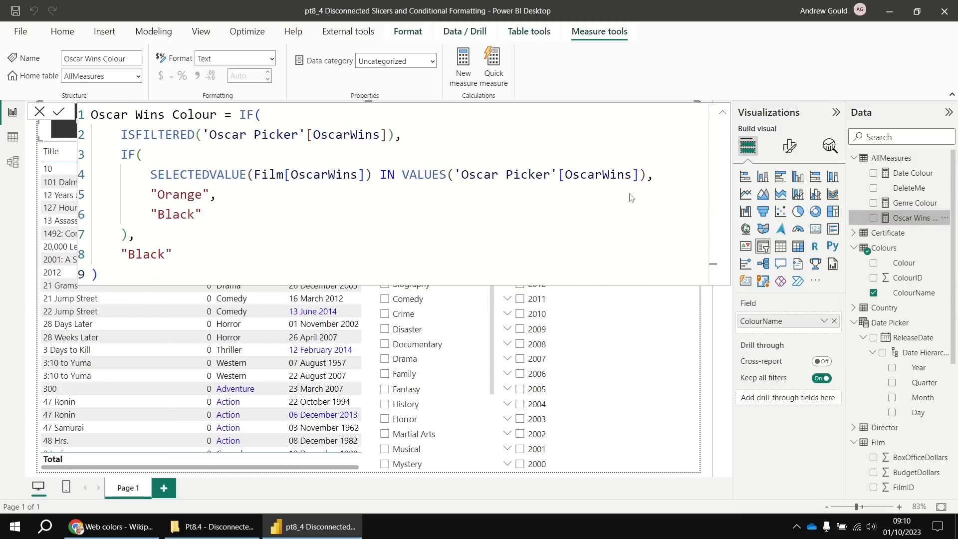
pyautogui.moveTo(152, 193); pyautogui.dragTo(210, 194)
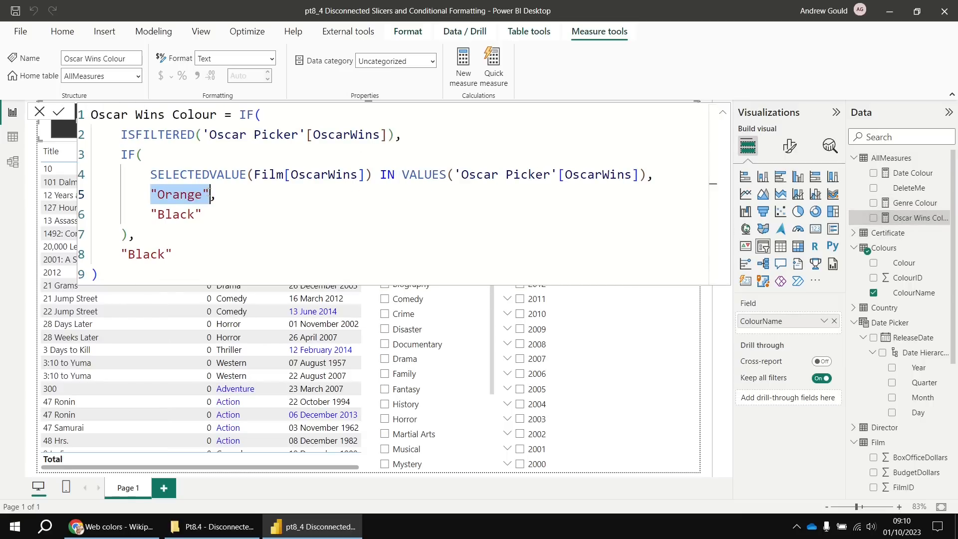
pyautogui.hotkey('ctrl', 'v')
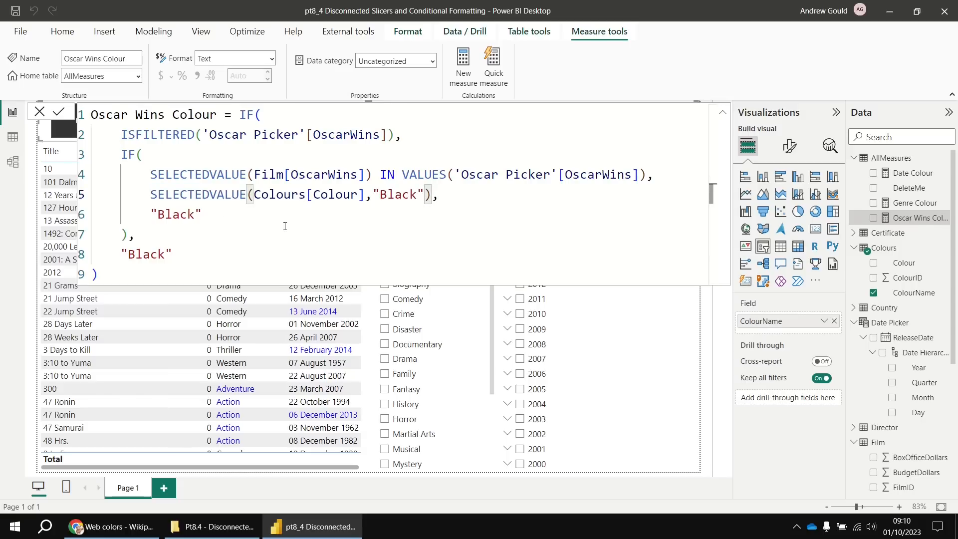
pyautogui.click(60, 113)
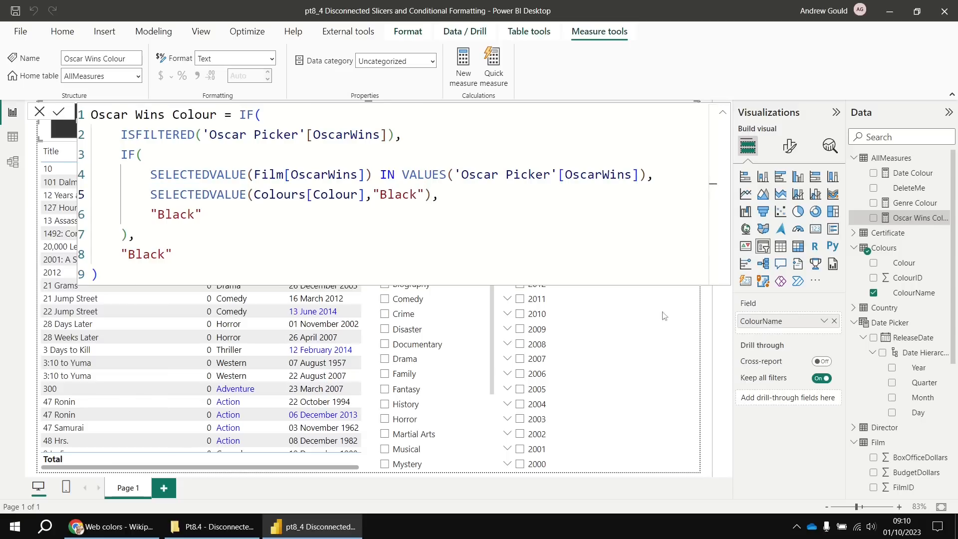
pyautogui.click(708, 367)
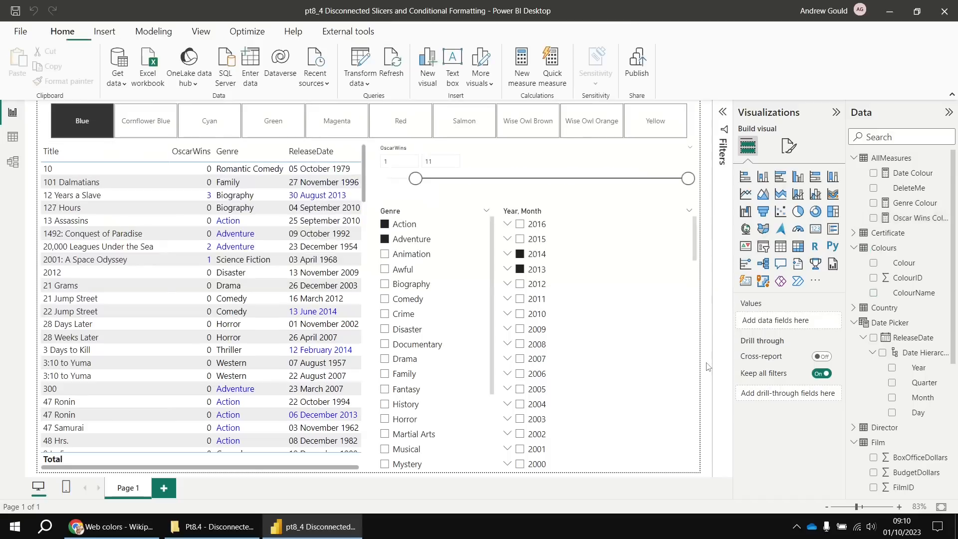
# - Select Cornflower Blue, Cyan, Green and finally Magenta in the ColourName slicer to test all three coloured columns
pyautogui.click(156, 126)
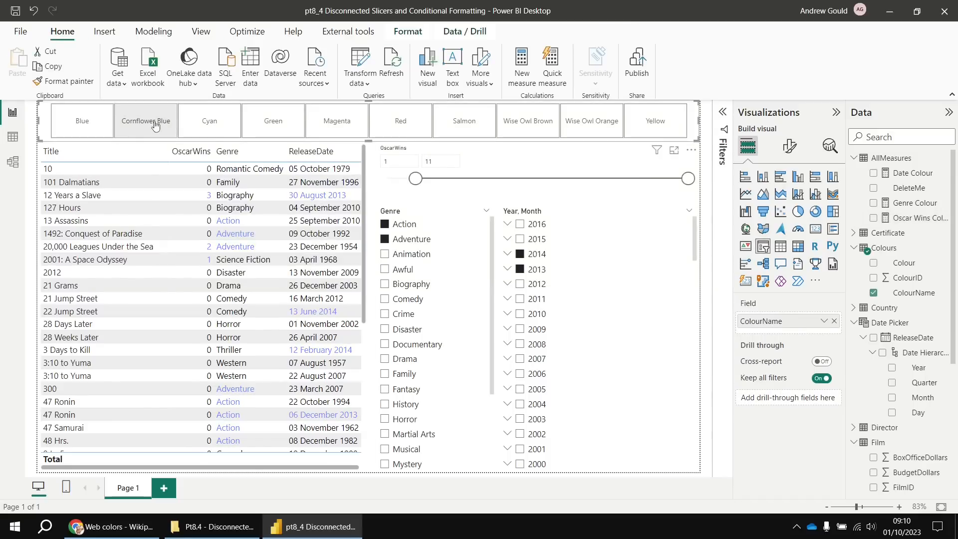
pyautogui.click(209, 124)
pyautogui.click(279, 128)
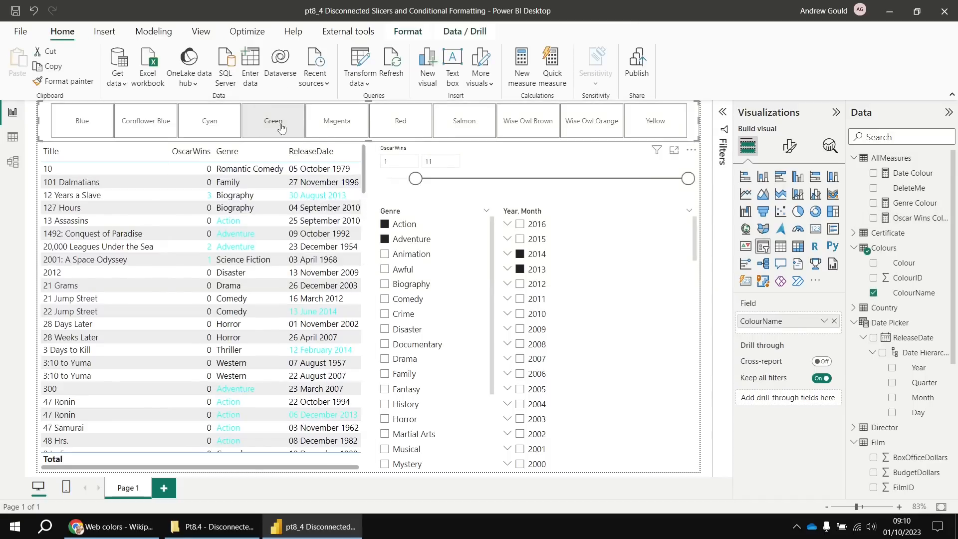
pyautogui.click(337, 125)
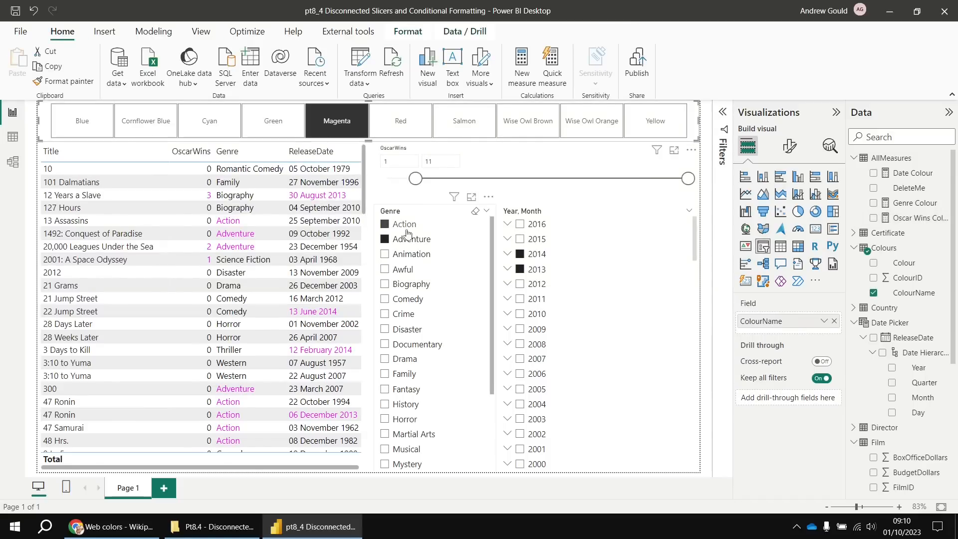
# - Select Animation and then Disaster in the Genre slicer, set the OscarWins range to 0–1, and select the ColourName slicer
pyautogui.click(384, 255)
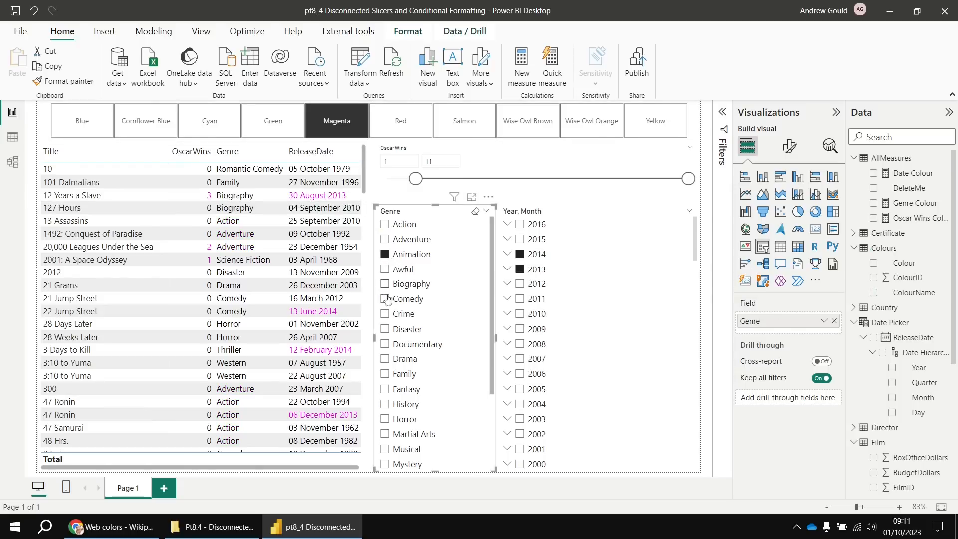
pyautogui.click(384, 330)
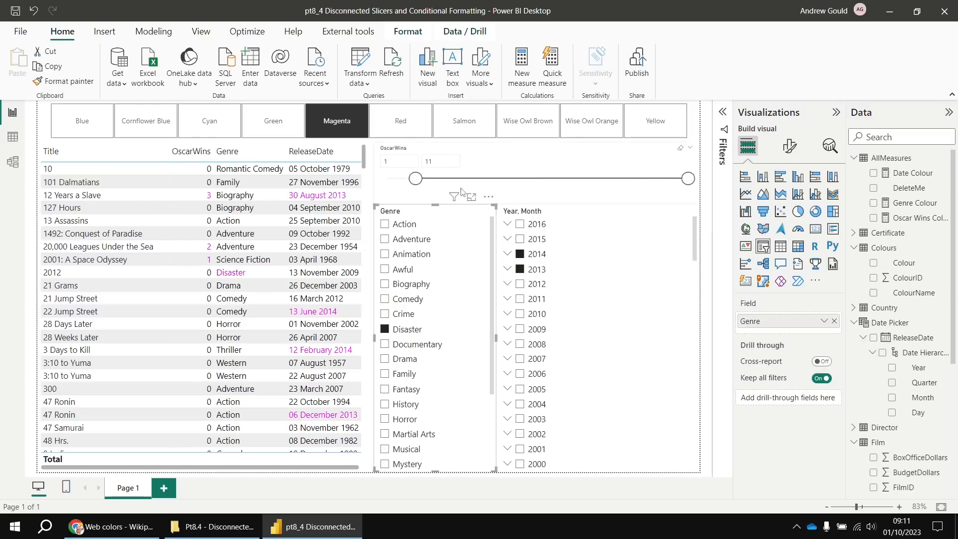
pyautogui.moveTo(417, 178); pyautogui.dragTo(388, 179)
pyautogui.moveTo(687, 178); pyautogui.dragTo(415, 180)
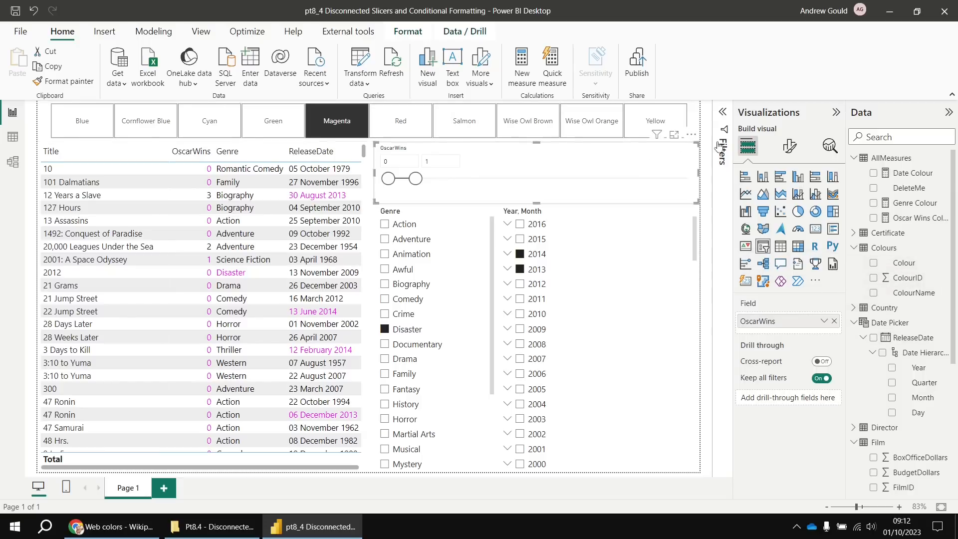
pyautogui.click(695, 118)
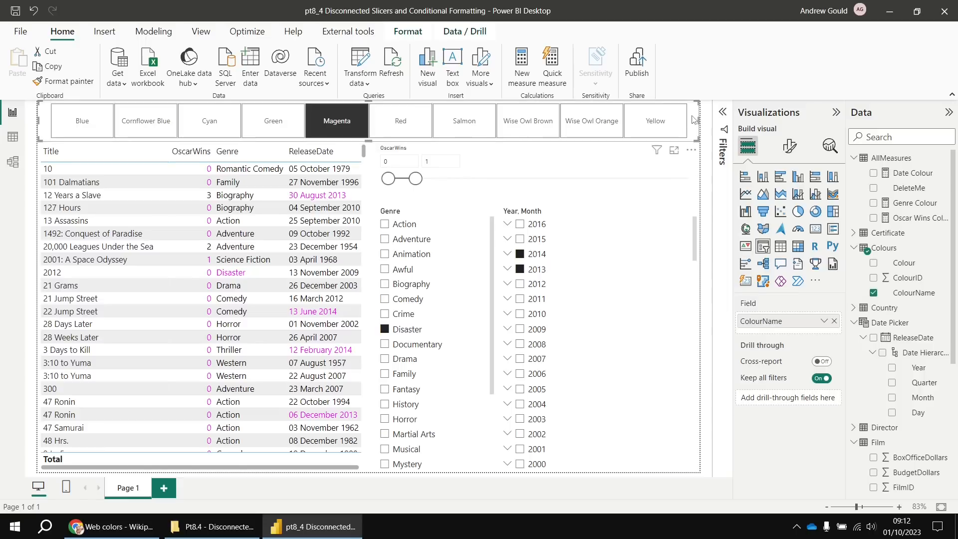
# - Try a light blue background on the items of the ColourName slicer
pyautogui.click(789, 148)
pyautogui.click(743, 283)
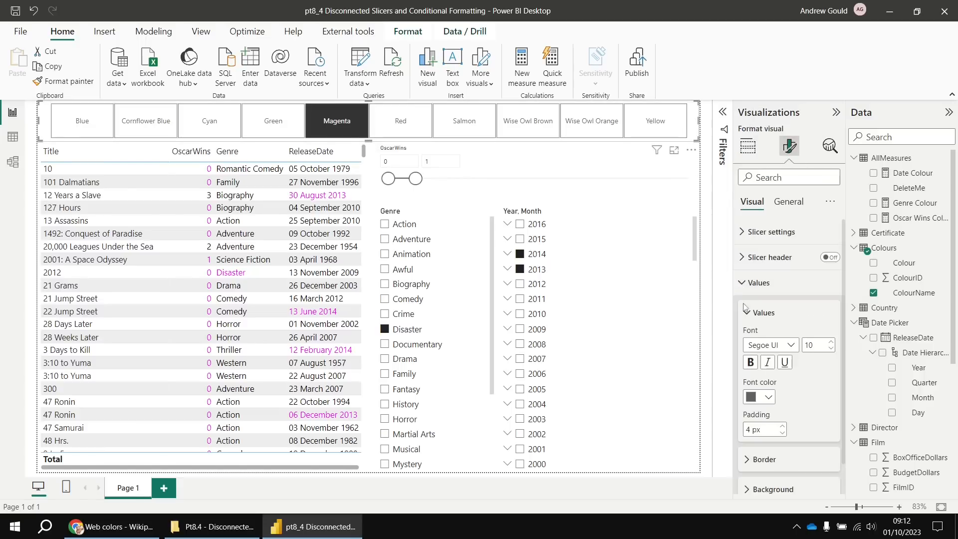
pyautogui.scroll(-1, 826, 405)
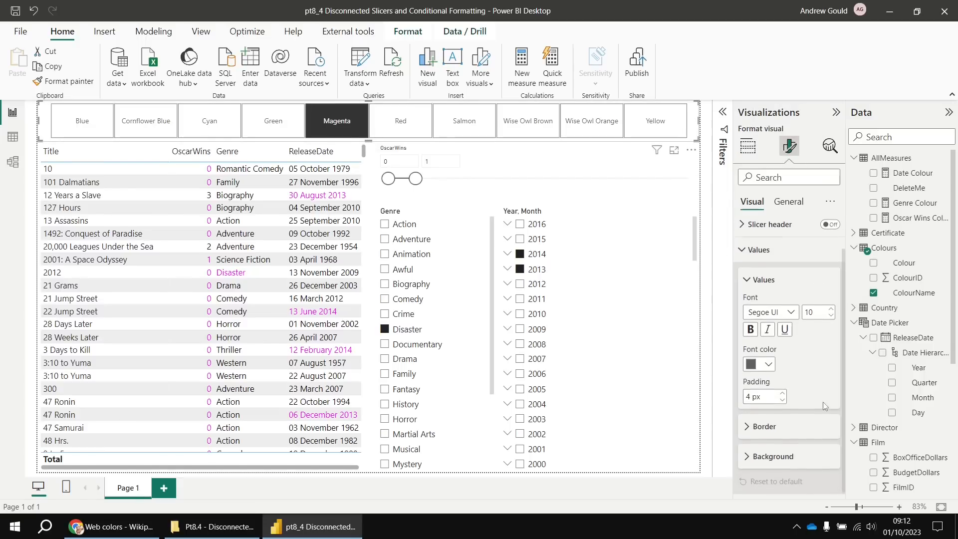
pyautogui.click(746, 456)
pyautogui.scroll(-1, 798, 454)
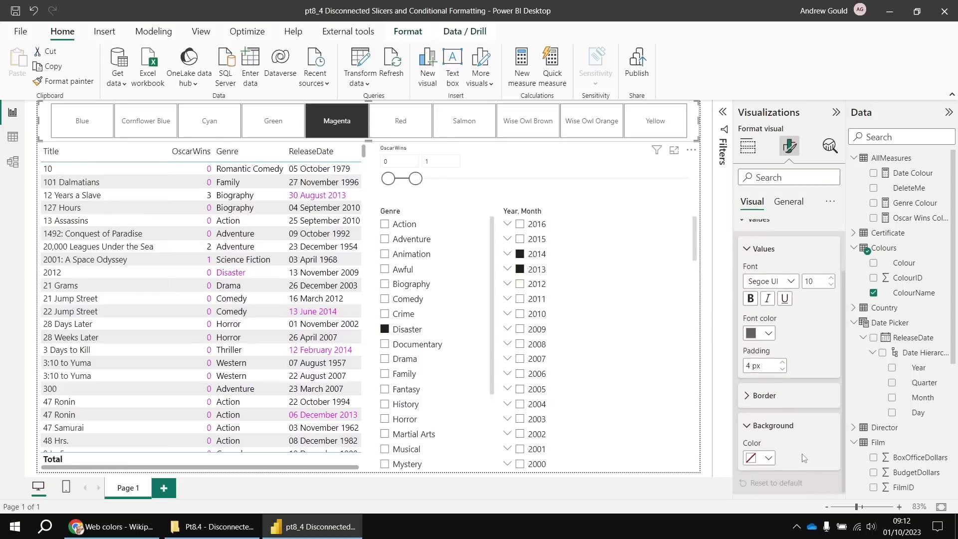
pyautogui.click(767, 456)
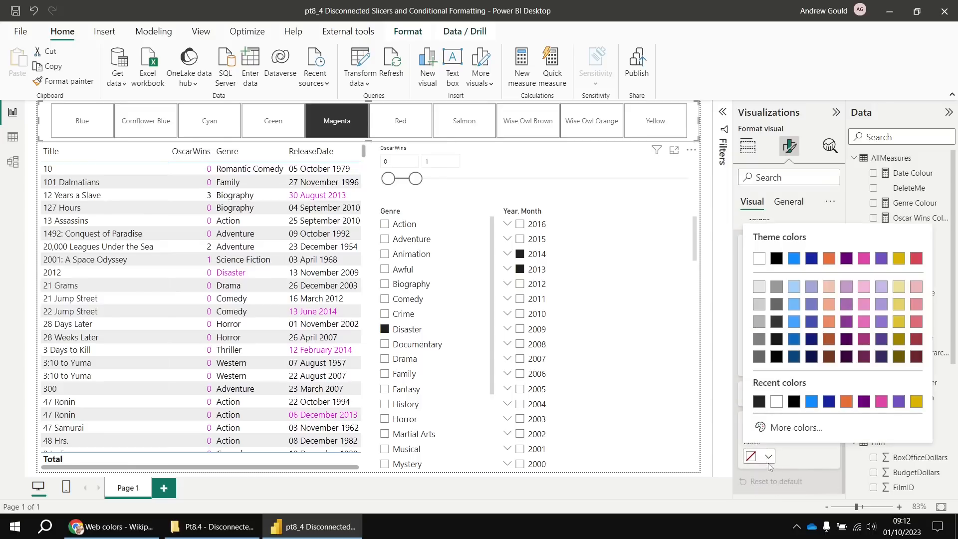
pyautogui.click(793, 288)
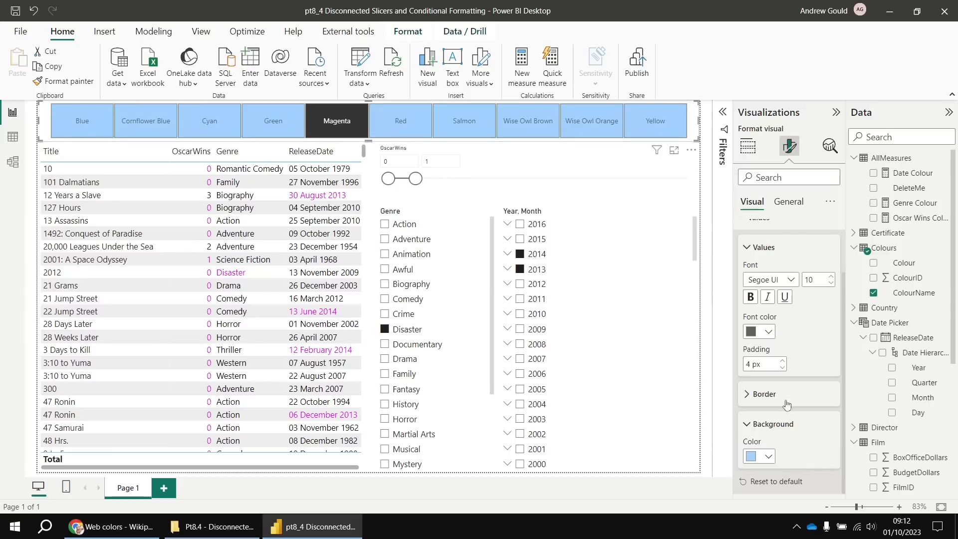
# - Reset the item background of the ColourName slicer to its default
pyautogui.click(768, 457)
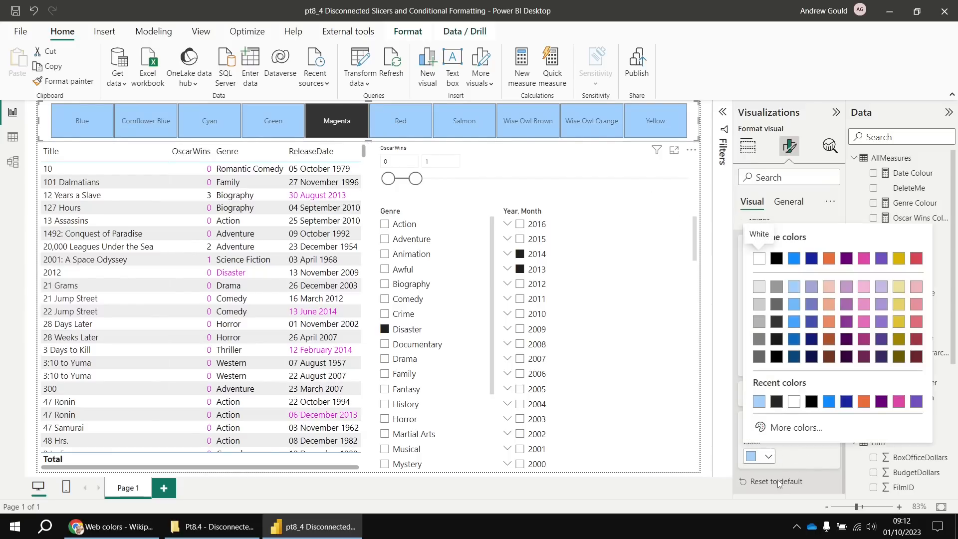
pyautogui.click(778, 484)
pyautogui.click(777, 483)
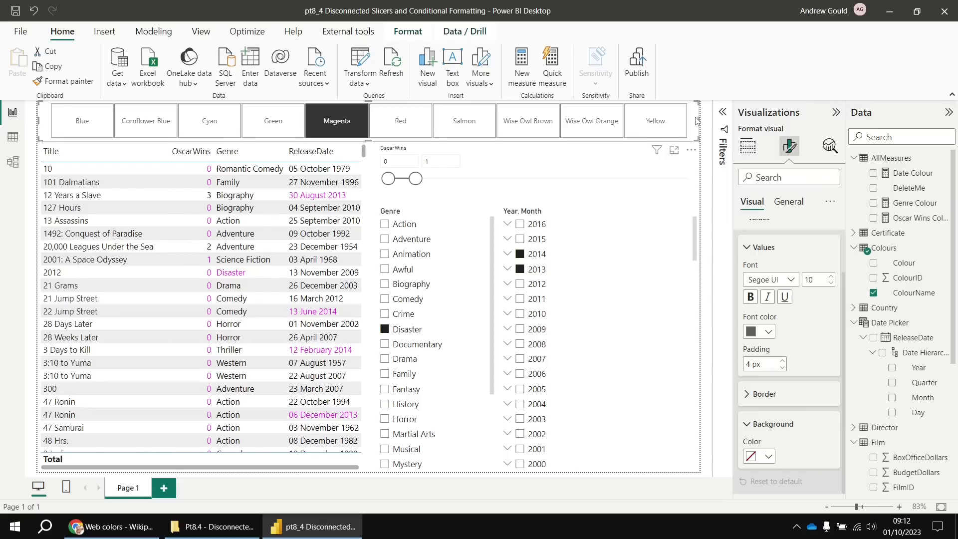
# - Convert the ColourName slicer to a treemap and add ColourName as its values as well
pyautogui.click(748, 151)
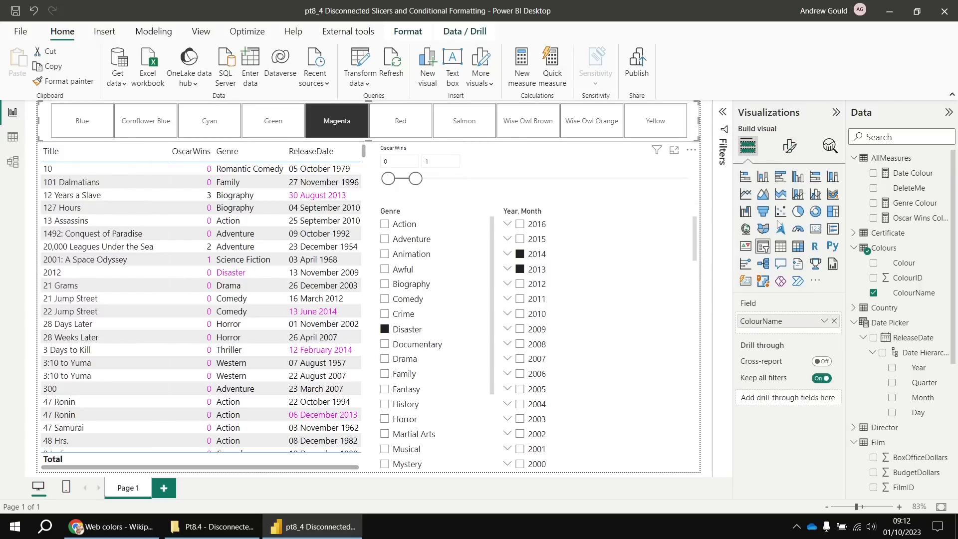
pyautogui.click(834, 216)
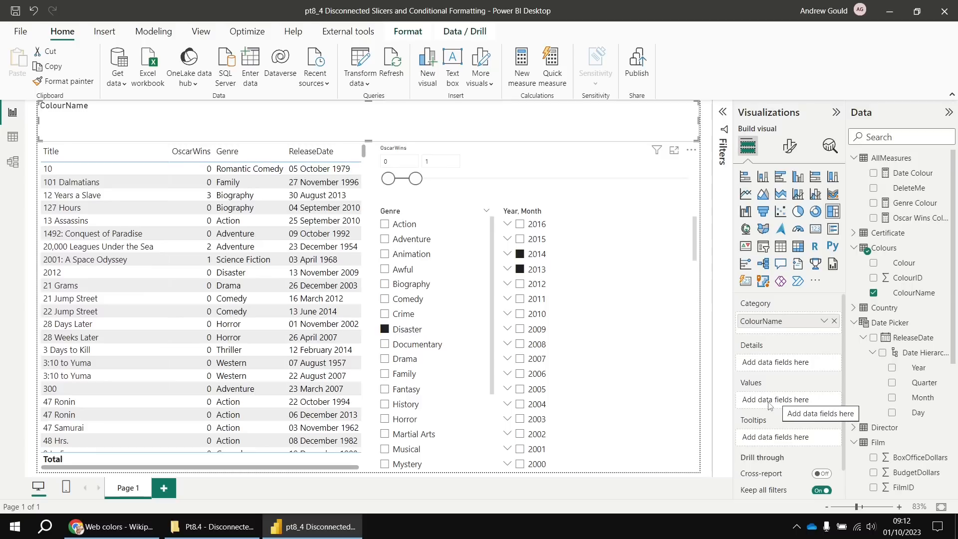
pyautogui.moveTo(912, 293); pyautogui.dragTo(795, 402)
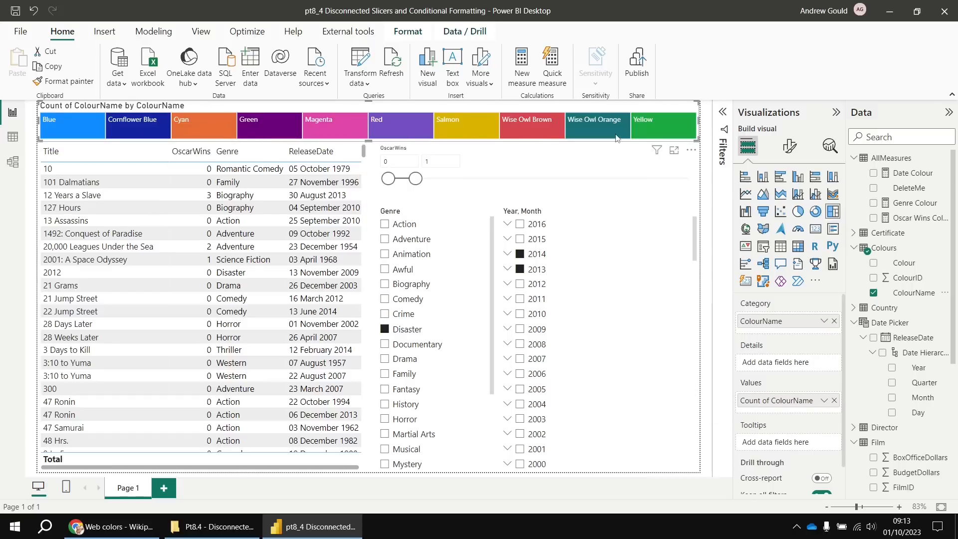
# - Conditionally format the treemap's colours by field value, based on the first Colour from the Colours table
pyautogui.moveTo(649, 142)
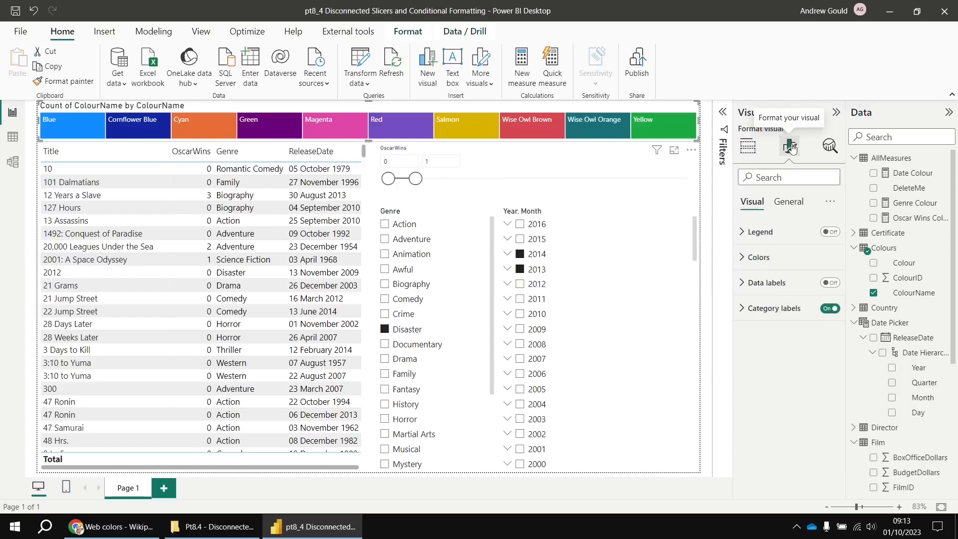
pyautogui.click(743, 258)
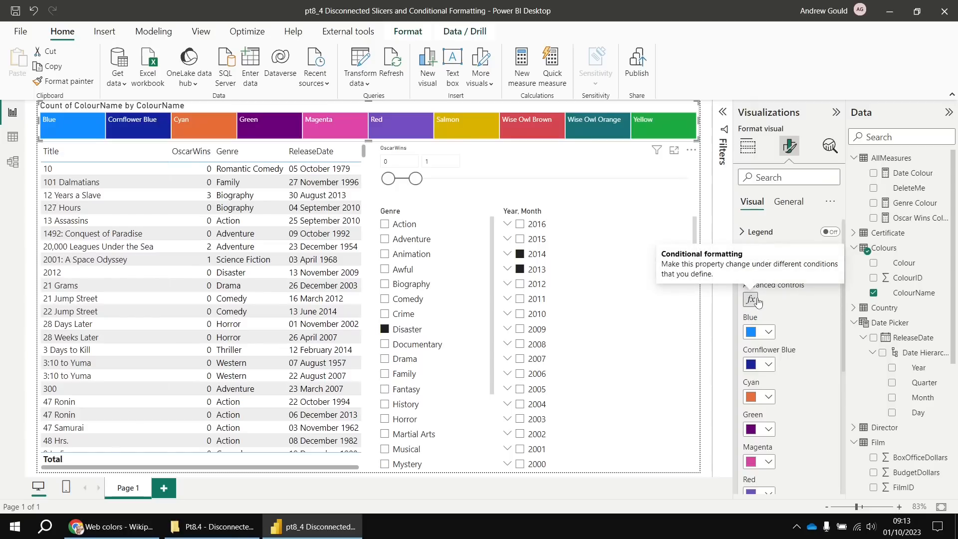
pyautogui.click(751, 301)
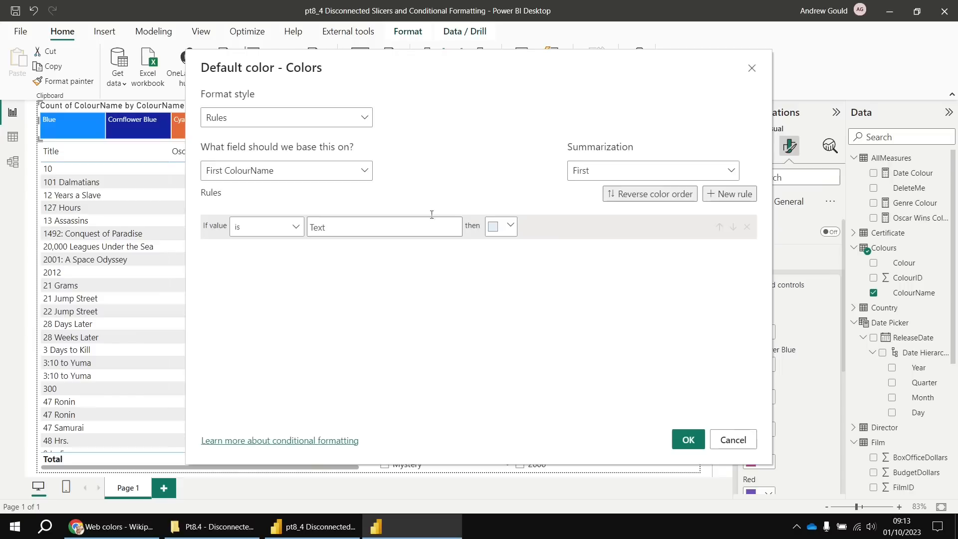
pyautogui.click(343, 120)
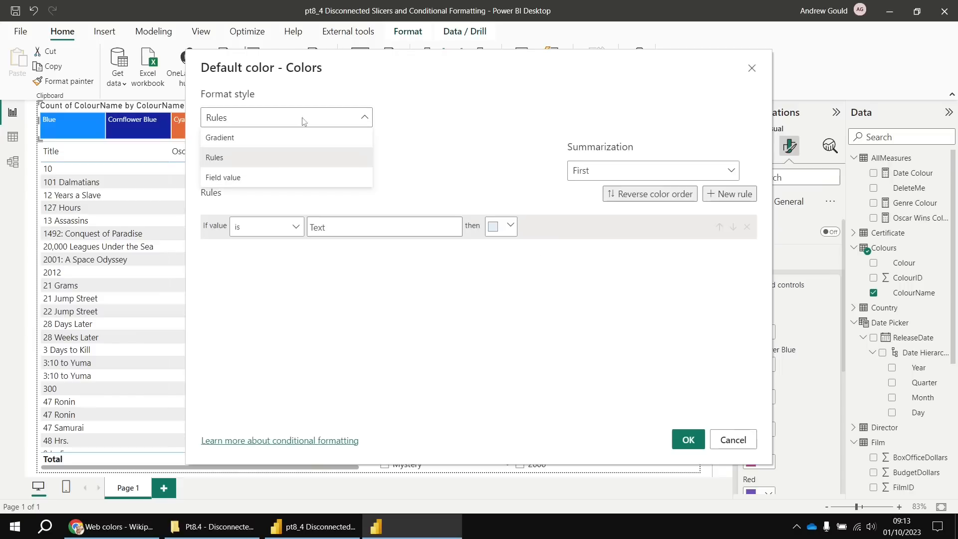
pyautogui.click(227, 180)
pyautogui.click(365, 171)
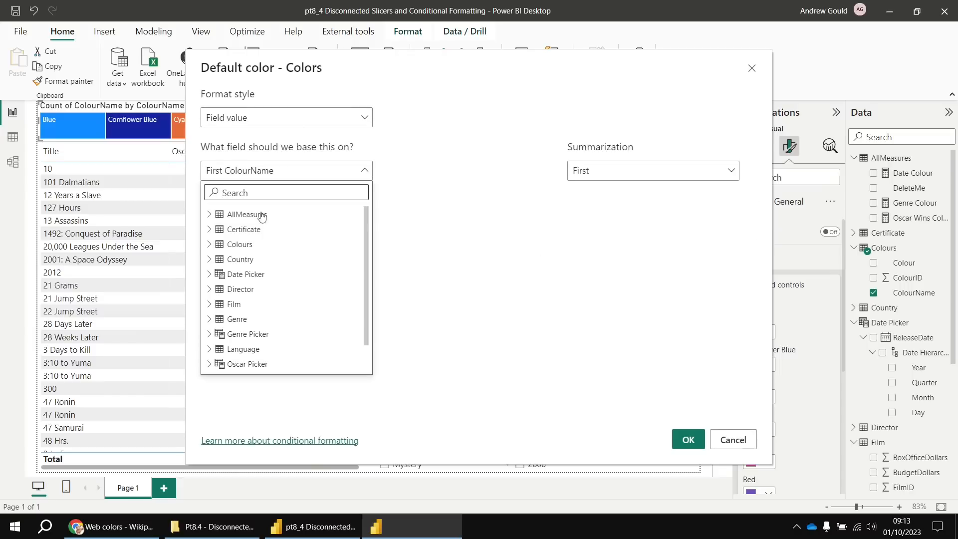
pyautogui.click(210, 244)
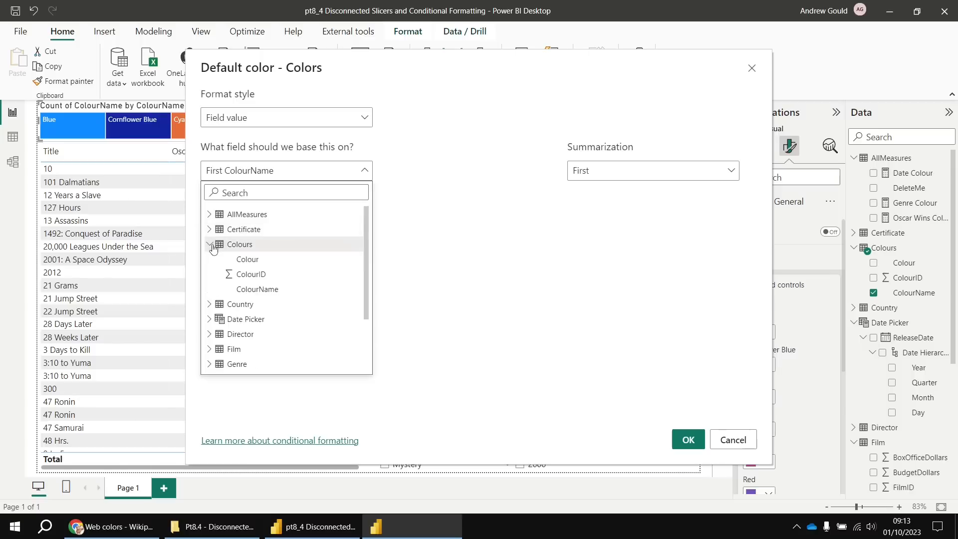
pyautogui.click(246, 261)
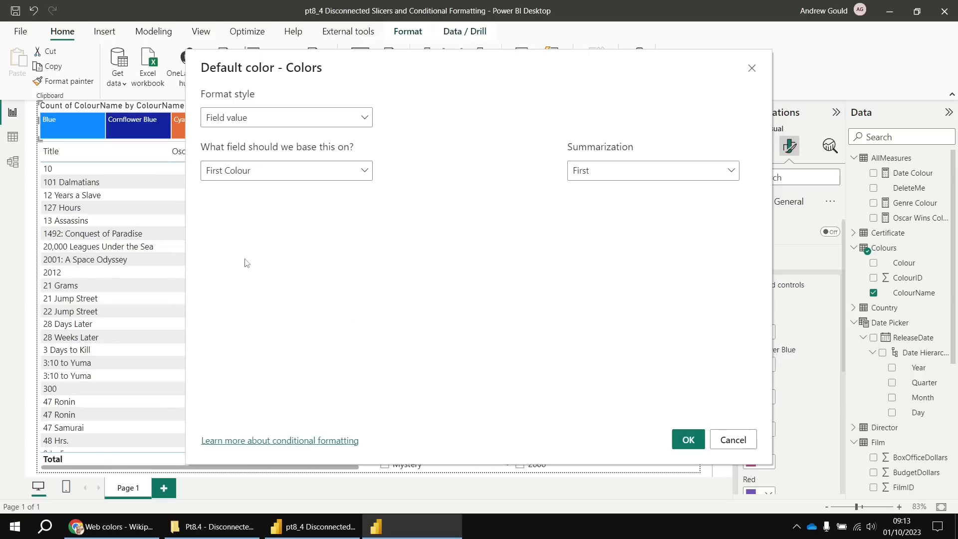
pyautogui.click(688, 440)
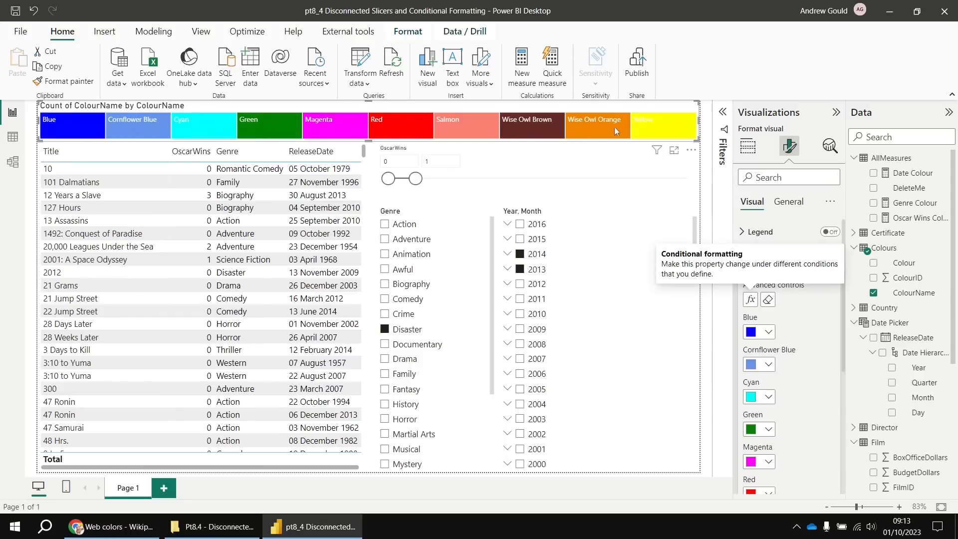
# - Test the treemap as a colour picker by selecting Blue, Cornflower Blue, Cyan, Green, Magenta, Red and finally Magenta again
pyautogui.moveTo(669, 126)
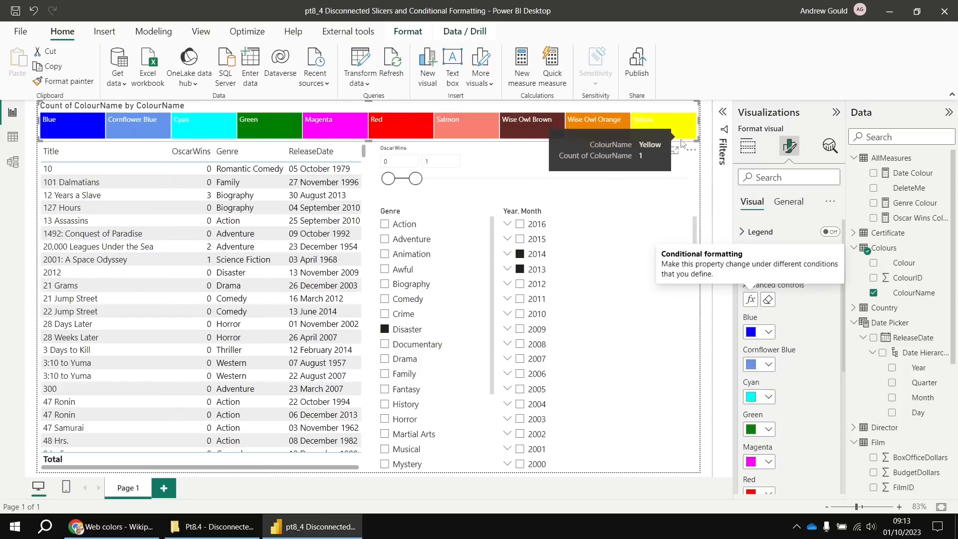
pyautogui.click(62, 126)
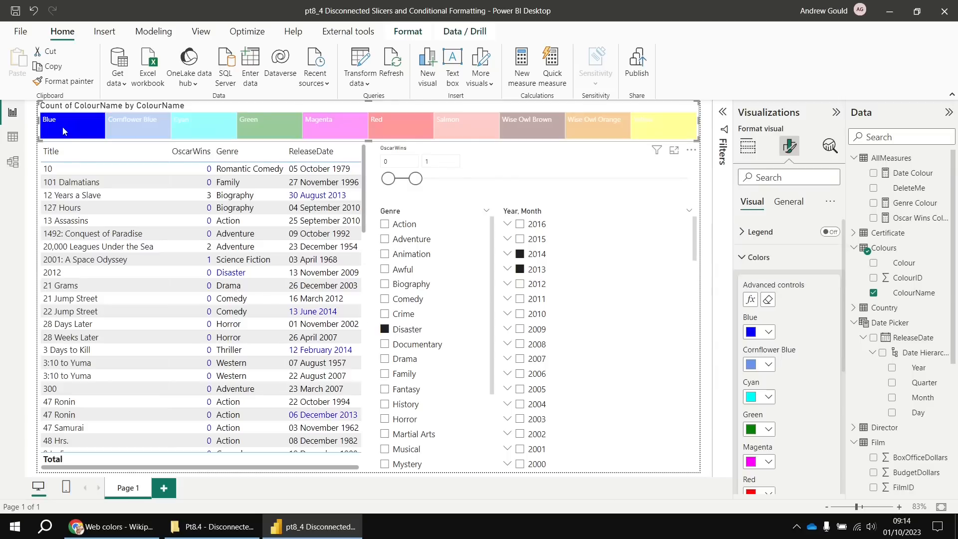
pyautogui.click(152, 124)
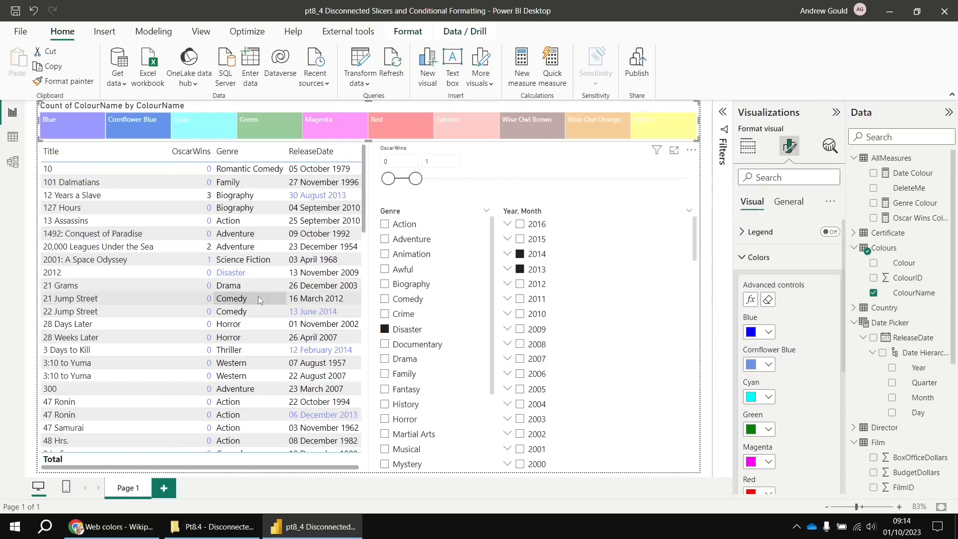
pyautogui.click(220, 127)
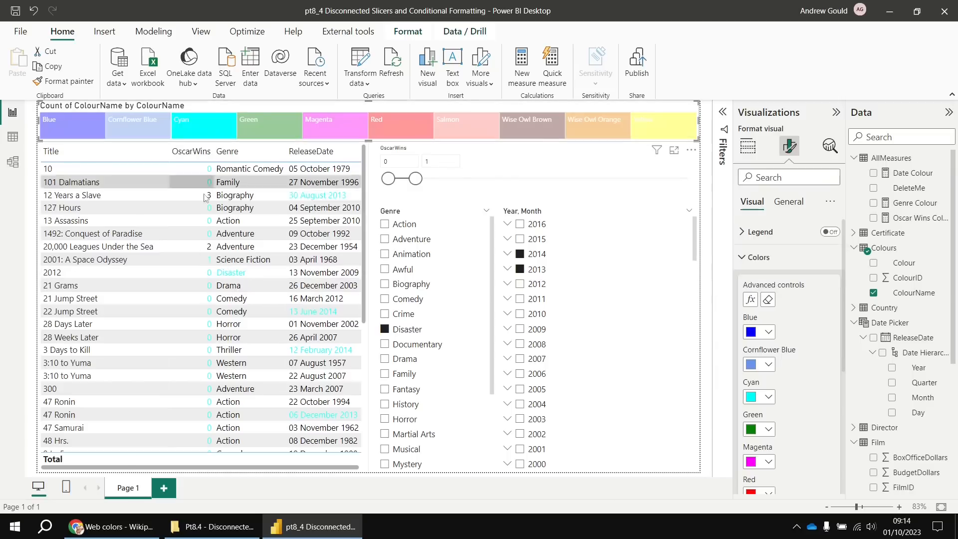
pyautogui.click(276, 127)
pyautogui.click(333, 123)
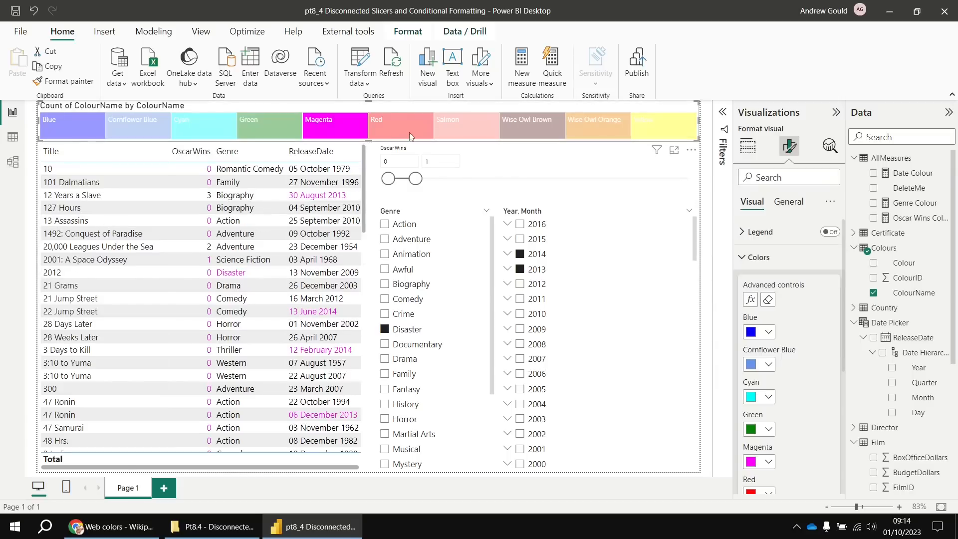
pyautogui.click(408, 127)
pyautogui.click(330, 127)
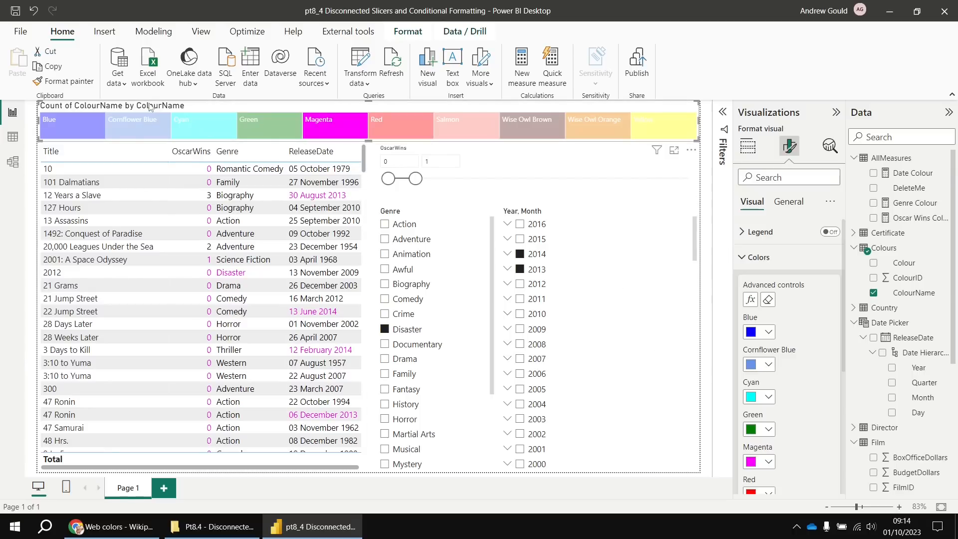
# - Turn off the treemap's category labels and title, and shrink its height to a thin strip above the table
pyautogui.click(745, 257)
pyautogui.click(829, 309)
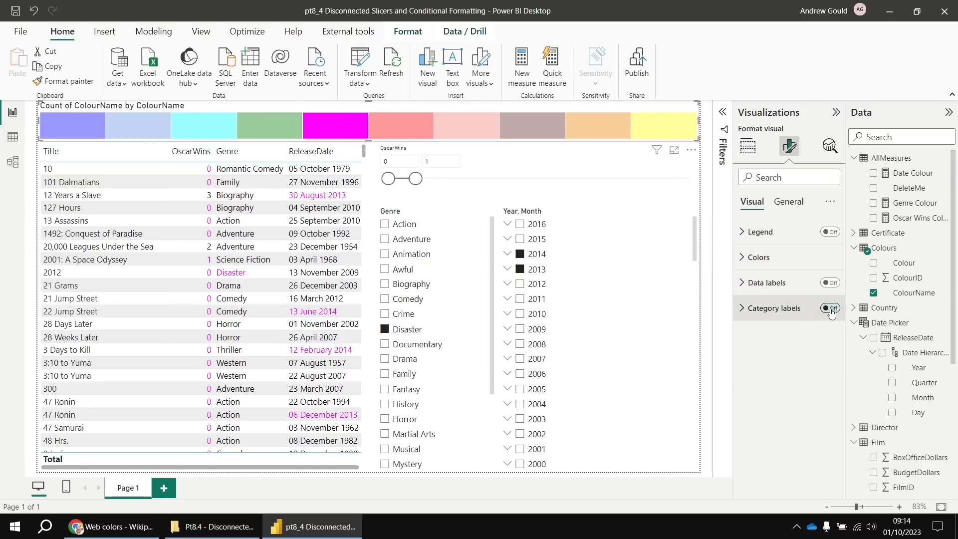
pyautogui.click(789, 201)
pyautogui.click(829, 258)
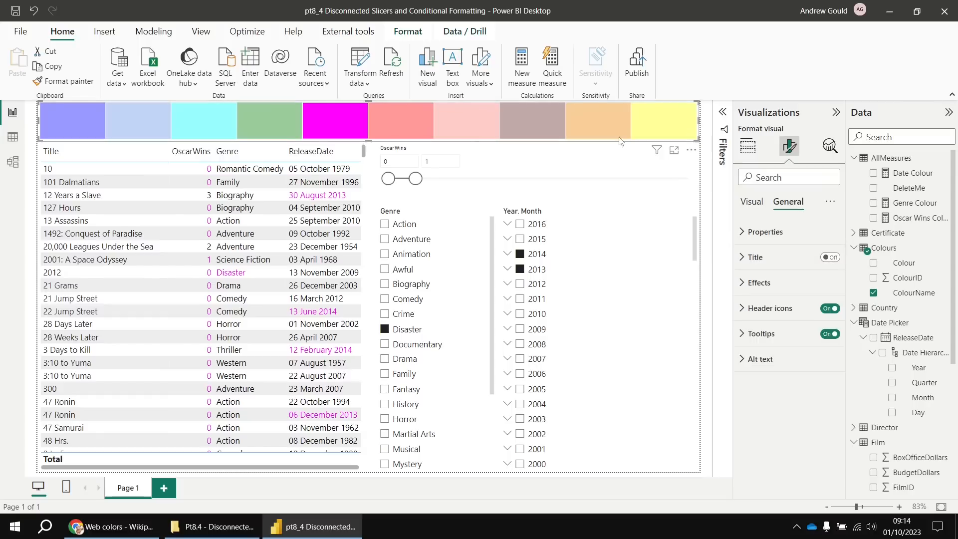
pyautogui.moveTo(369, 142); pyautogui.dragTo(375, 119)
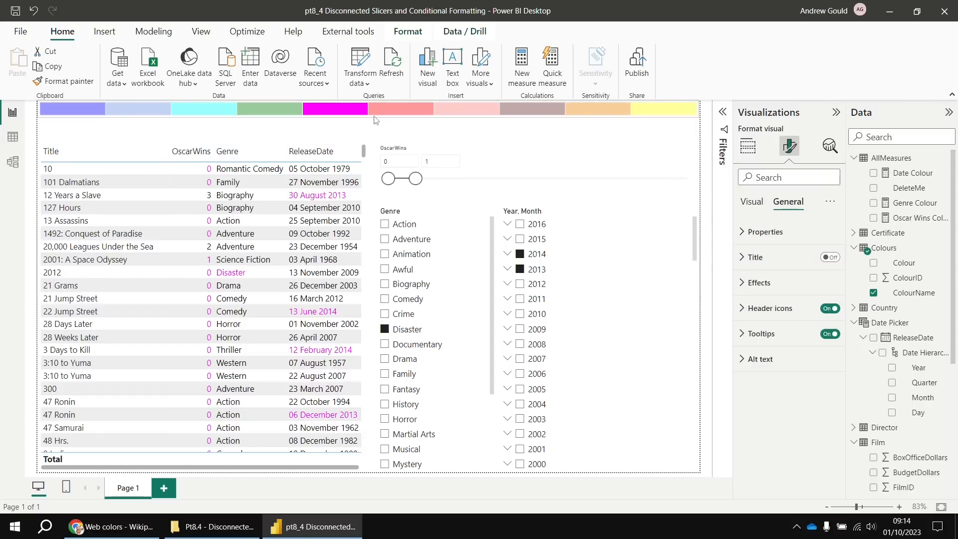
pyautogui.click(354, 137)
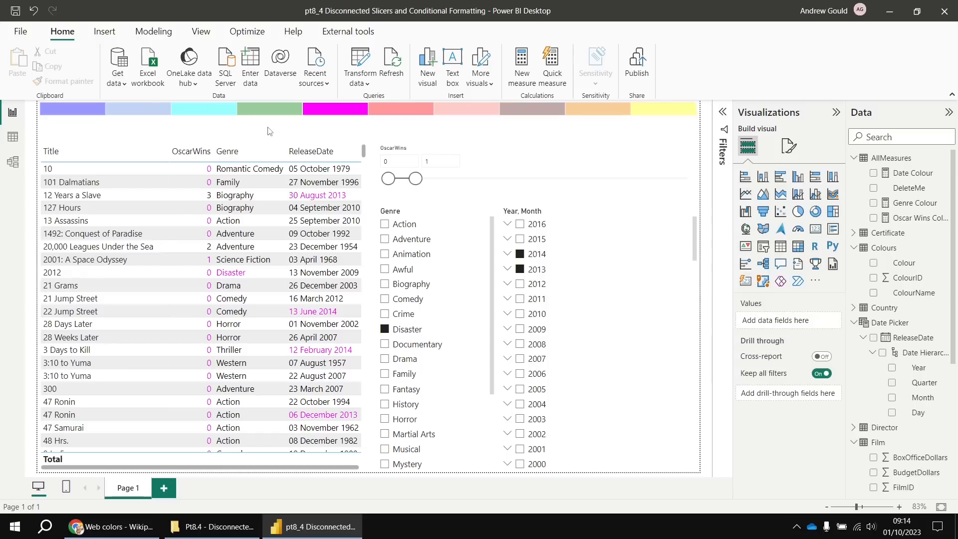
# - Select Green, Cyan, Cornflower Blue, Magenta, Red, Salmon, Wise Owl Brown and finally Wise Owl Orange in the treemap strip, and deselect the visual
pyautogui.click(268, 111)
pyautogui.click(210, 110)
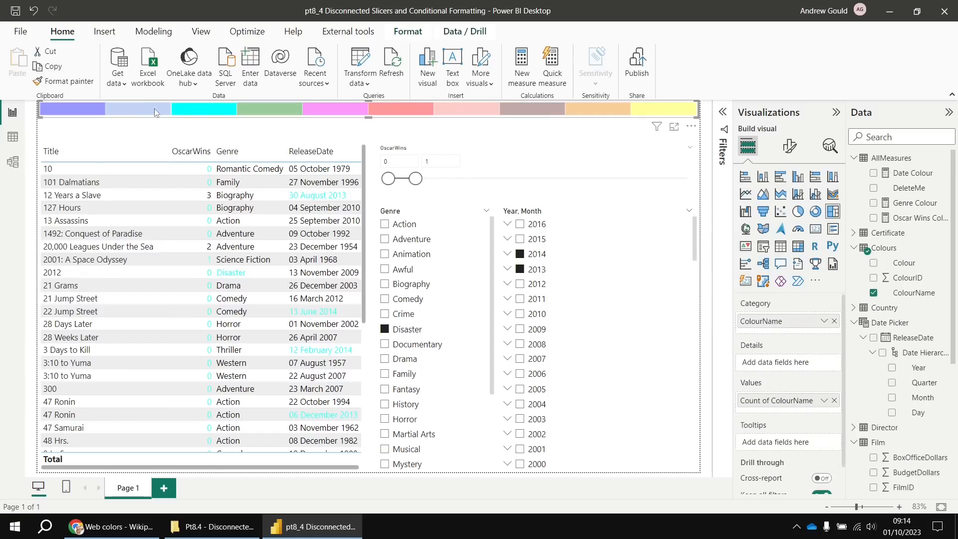
pyautogui.click(151, 111)
pyautogui.click(336, 112)
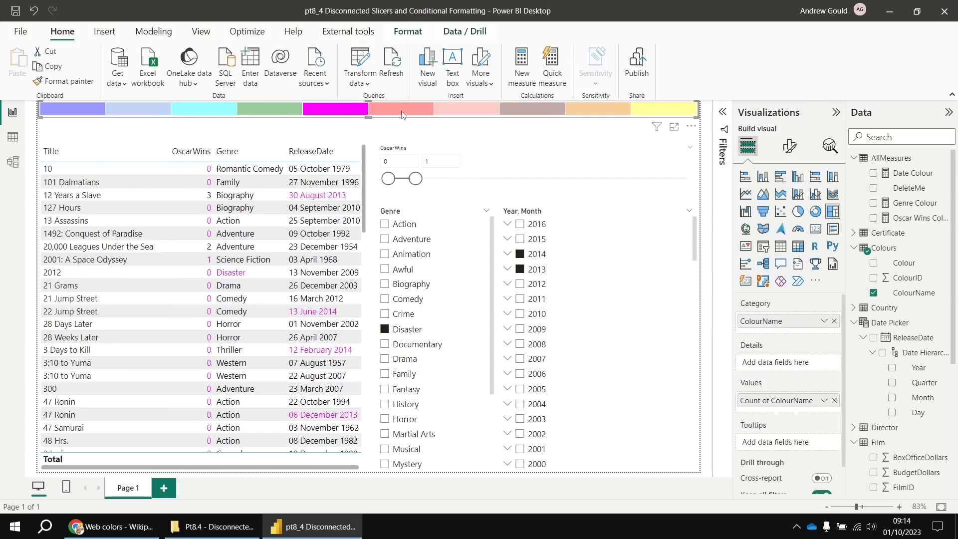
pyautogui.click(402, 112)
pyautogui.click(462, 114)
pyautogui.click(527, 113)
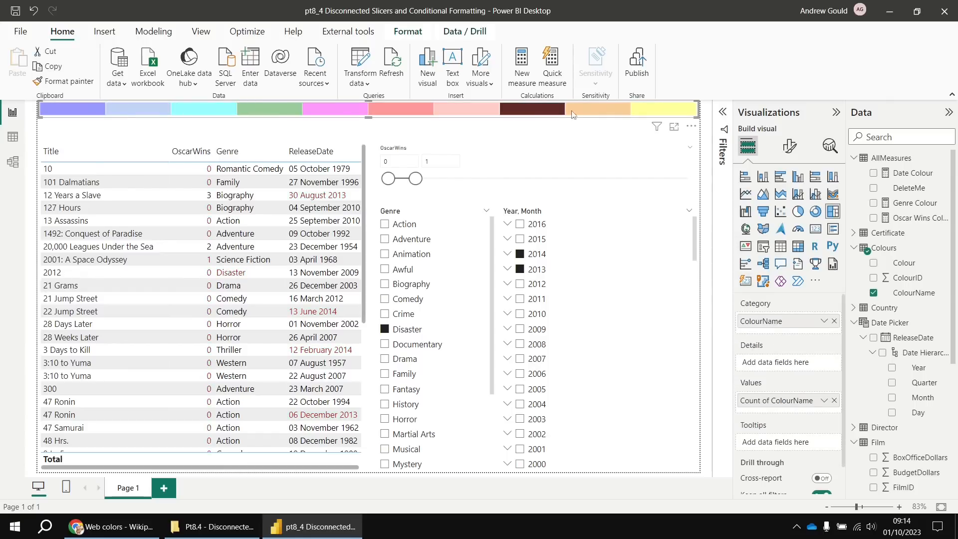
pyautogui.click(575, 112)
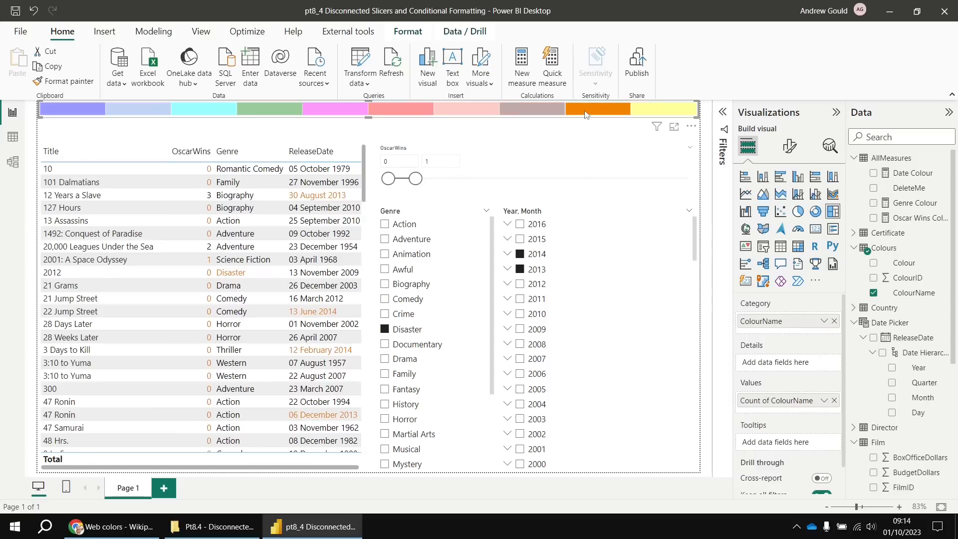
pyautogui.click(427, 136)
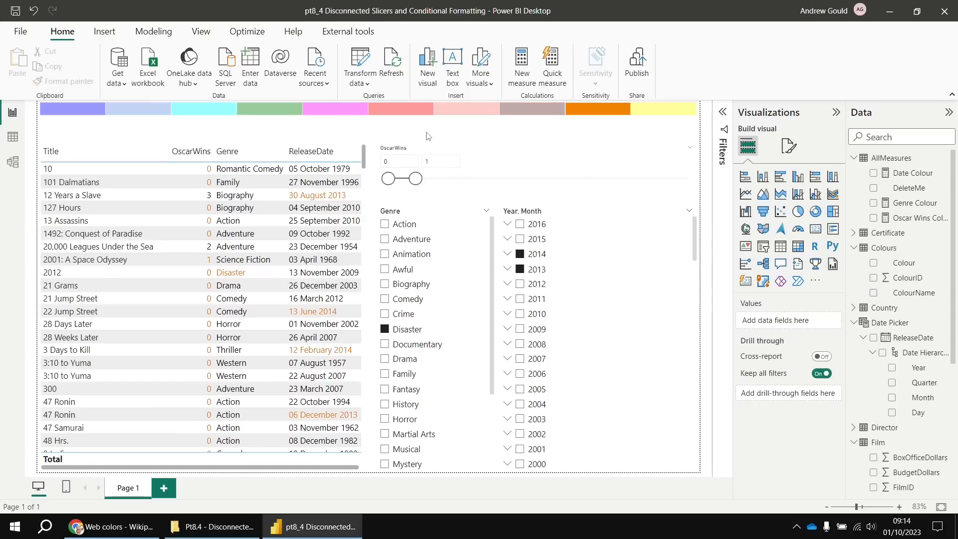